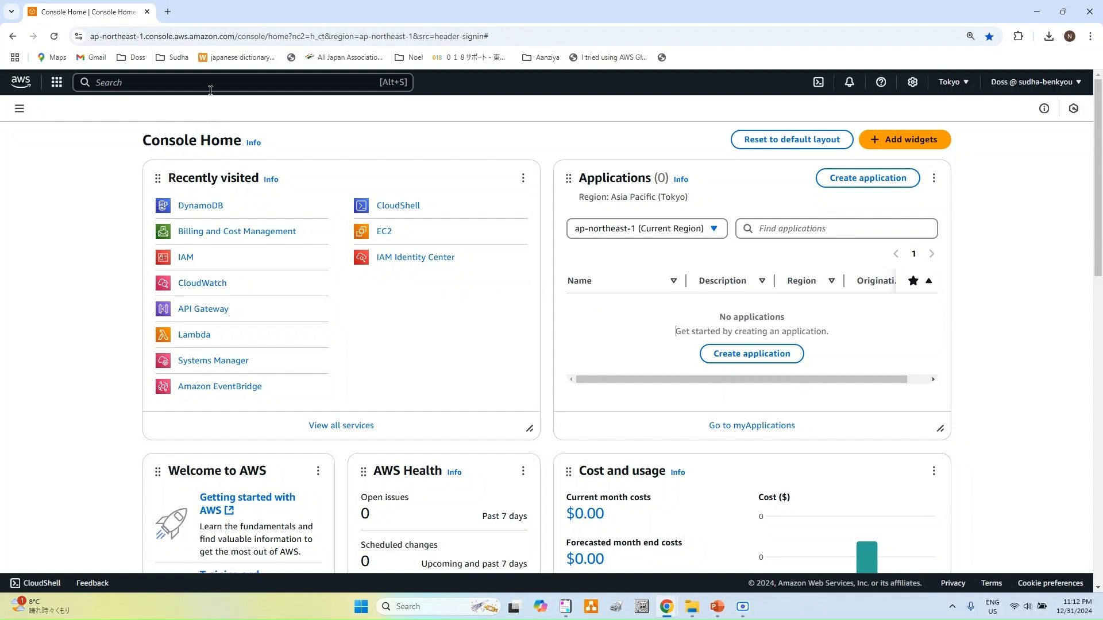
Step: Find the DynamoDB service in the AWS console and start creating a new table
type("dyna")
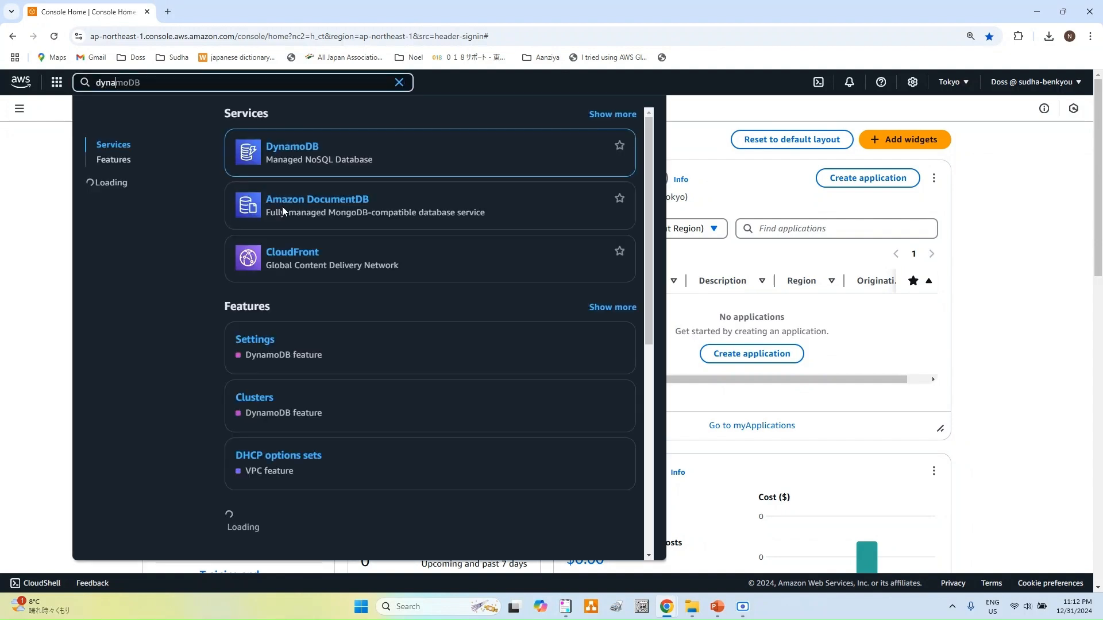
left_click(295, 148)
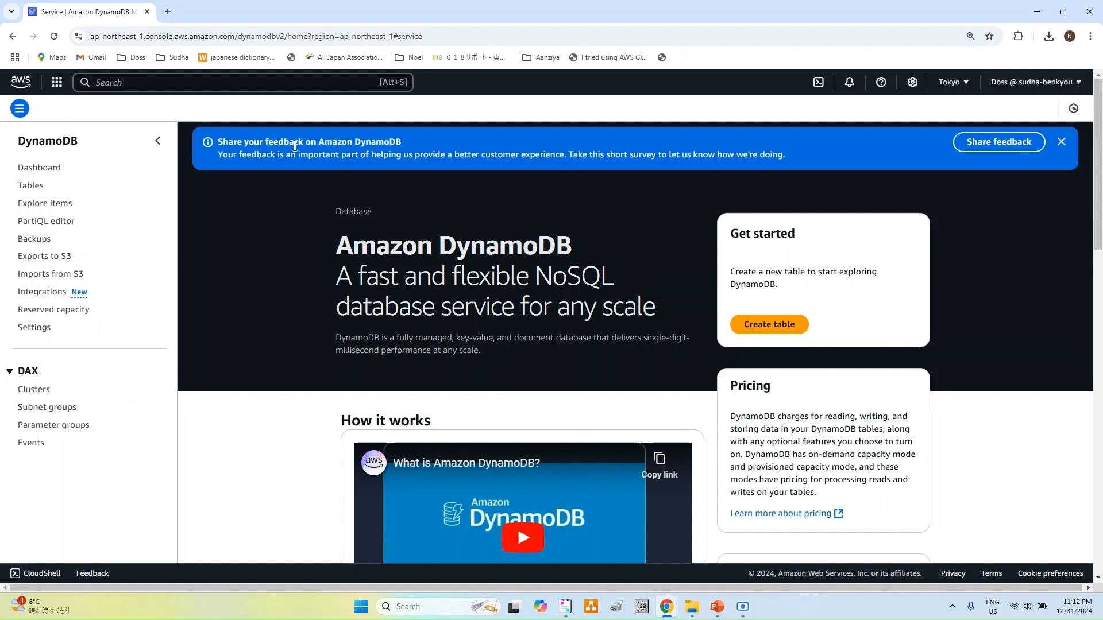
left_click(765, 326)
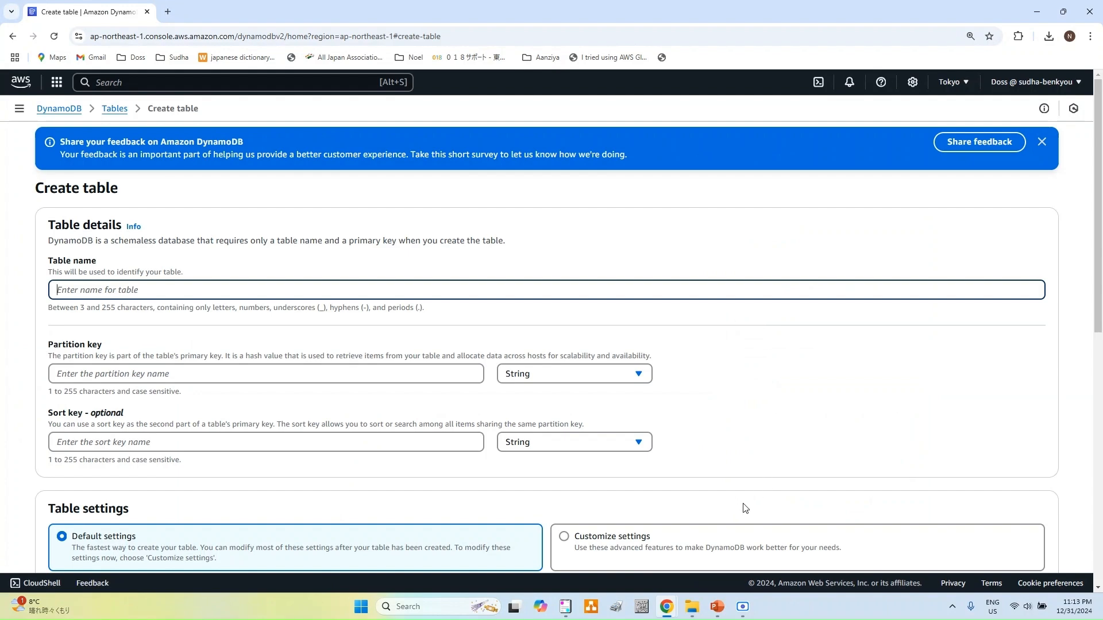
Step: Copy CustomerContact from the notes in the Sakura text editor and enter it as the DynamoDB table name
left_click(570, 613)
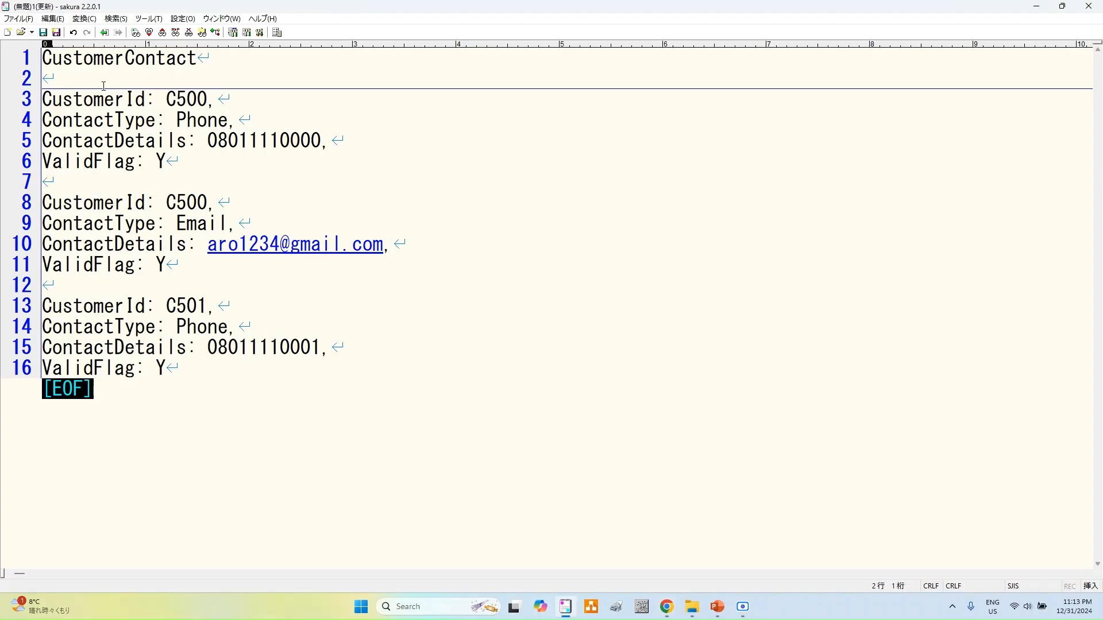
left_click(63, 58)
double_click(64, 57)
key("ctrl+c")
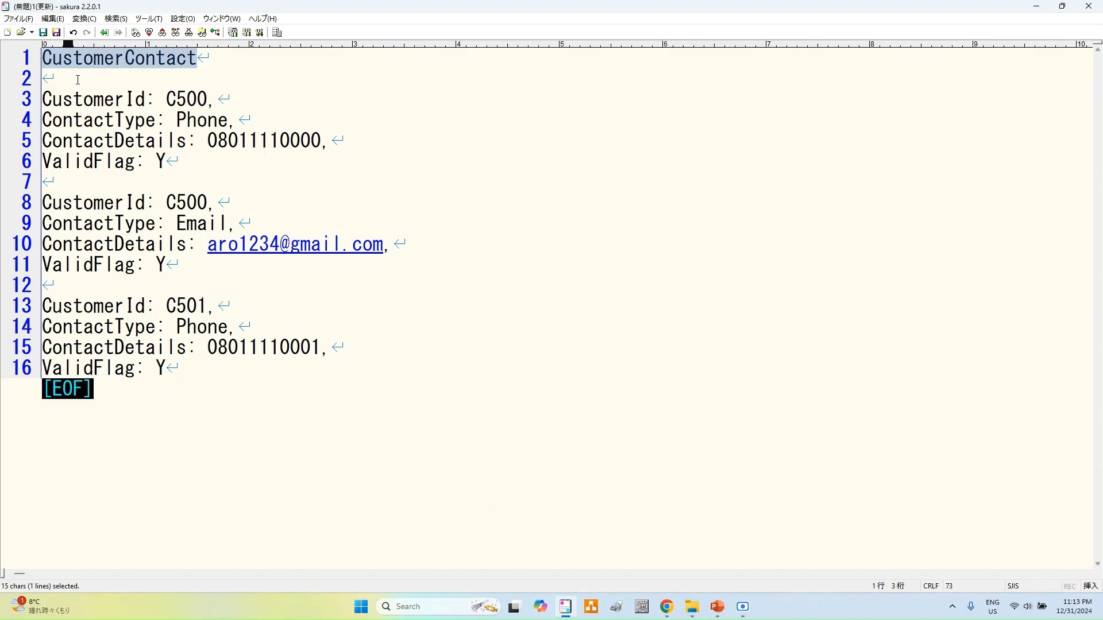
key("alt+Tab")
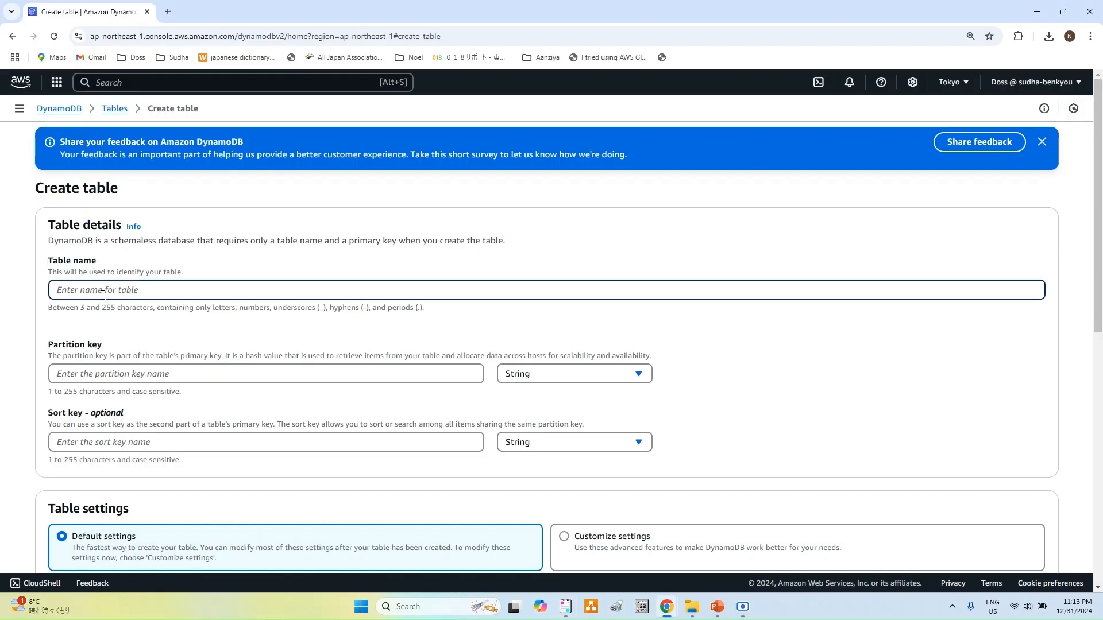
key("ctrl+v")
Step: Set the partition key to CustomerId, copied from the text notes, and keep its type as String
scroll(115, 261, "down", 2)
left_click(117, 259)
key("alt+Tab")
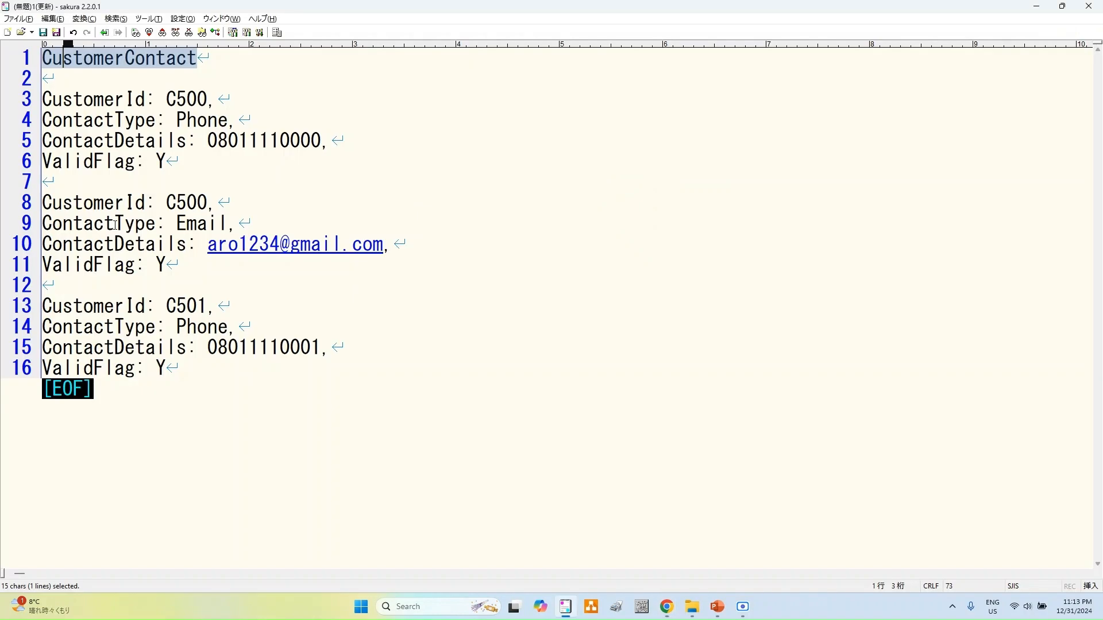
double_click(69, 104)
key("ctrl+c")
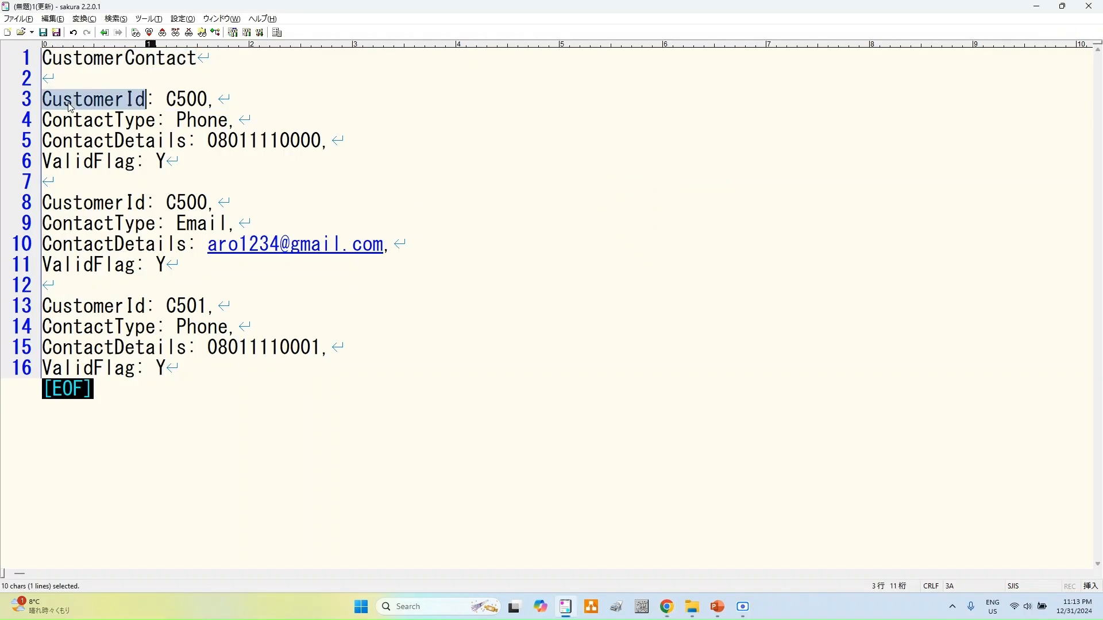
key("alt+Tab")
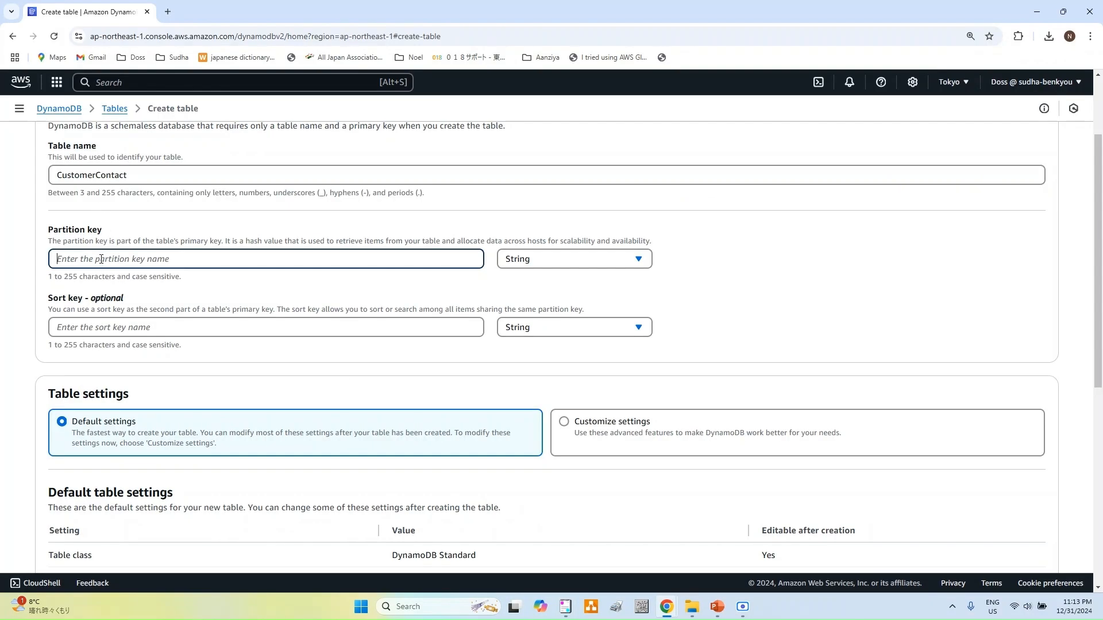
key("ctrl+v")
left_click(583, 263)
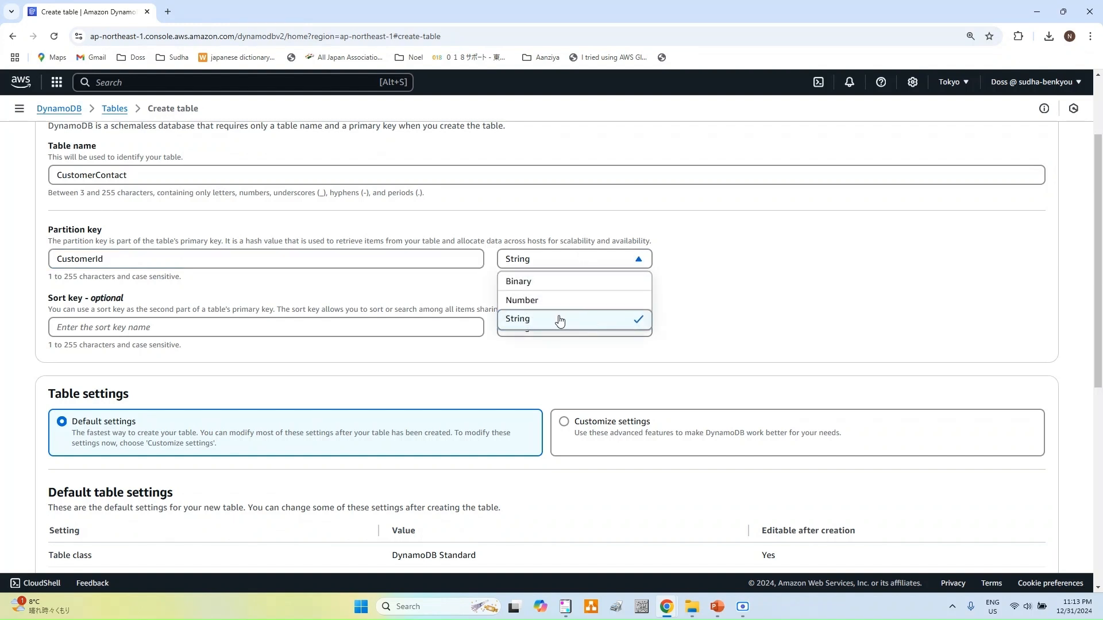
left_click(709, 327)
Step: Set the sort key to ContactType, copied from the text notes
left_click(397, 331)
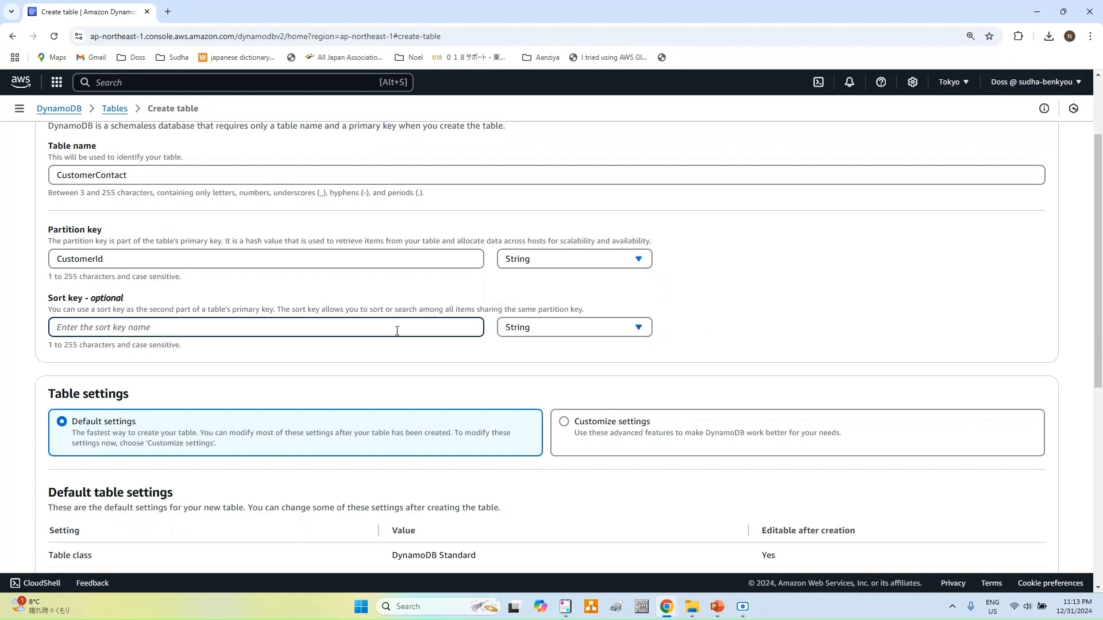
key("alt+Tab")
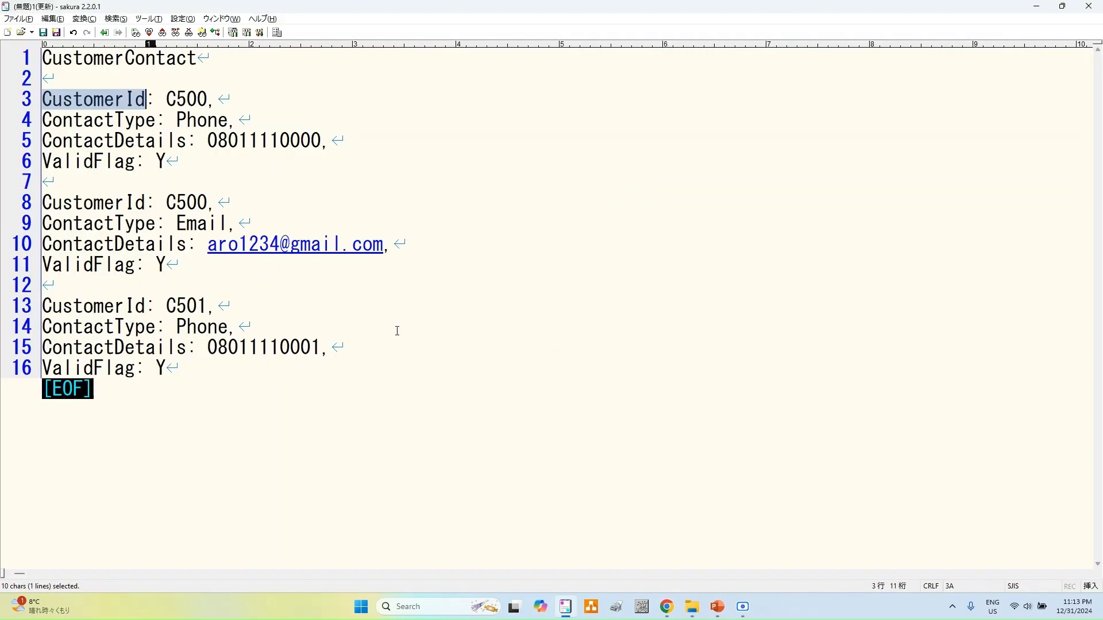
double_click(109, 120)
key("ctrl+c")
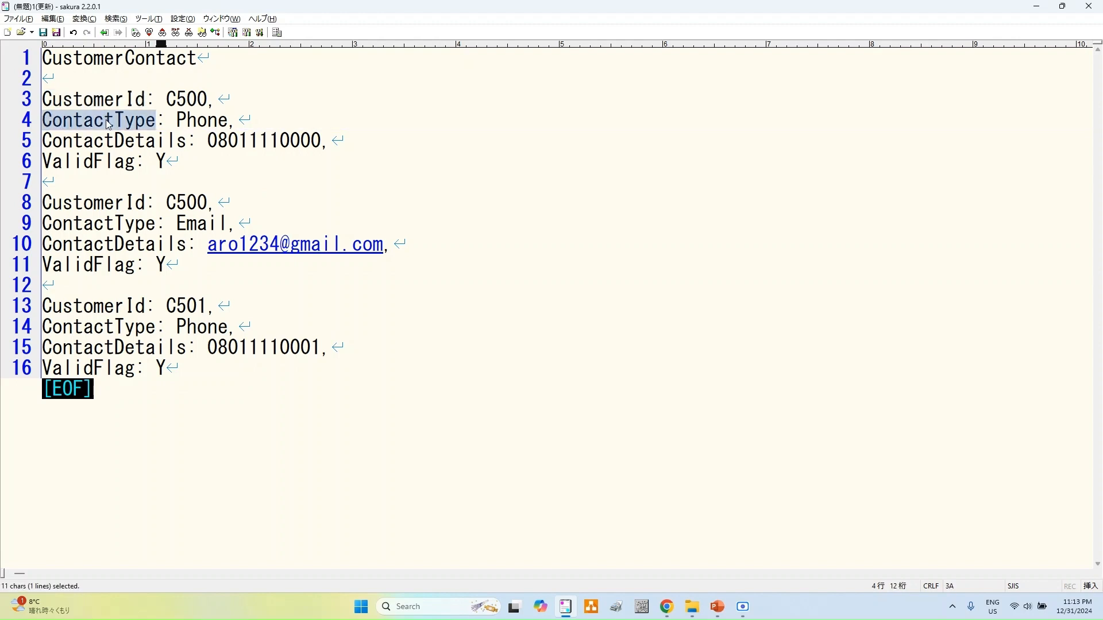
key("alt+Tab")
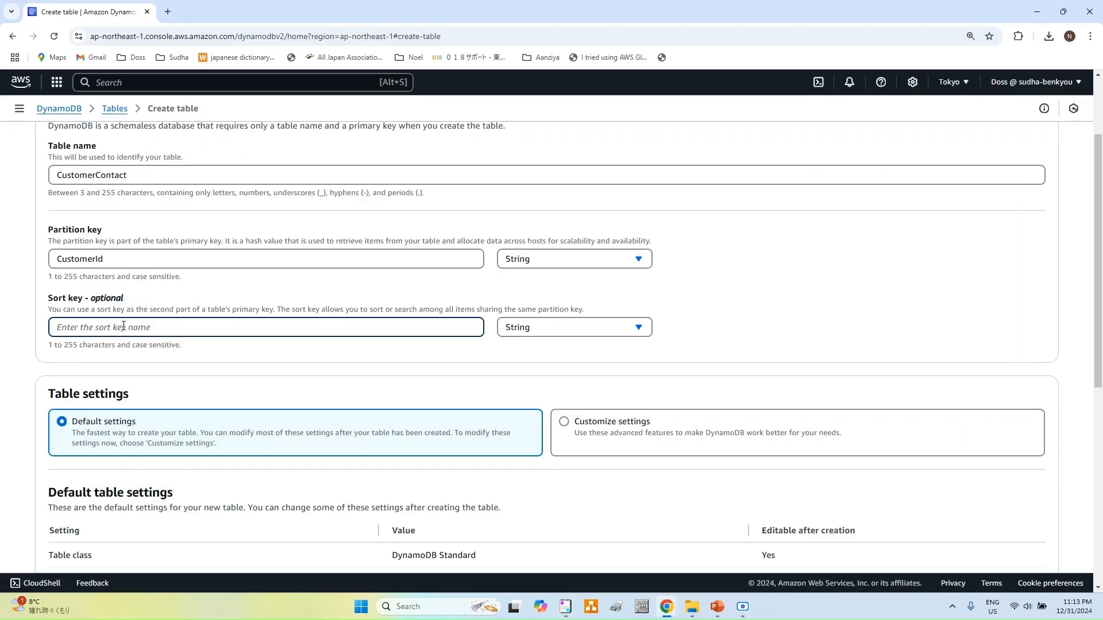
key("ctrl+v")
Step: Switch the table settings to Customize settings and expand the capacity calculator
scroll(751, 316, "down", 4)
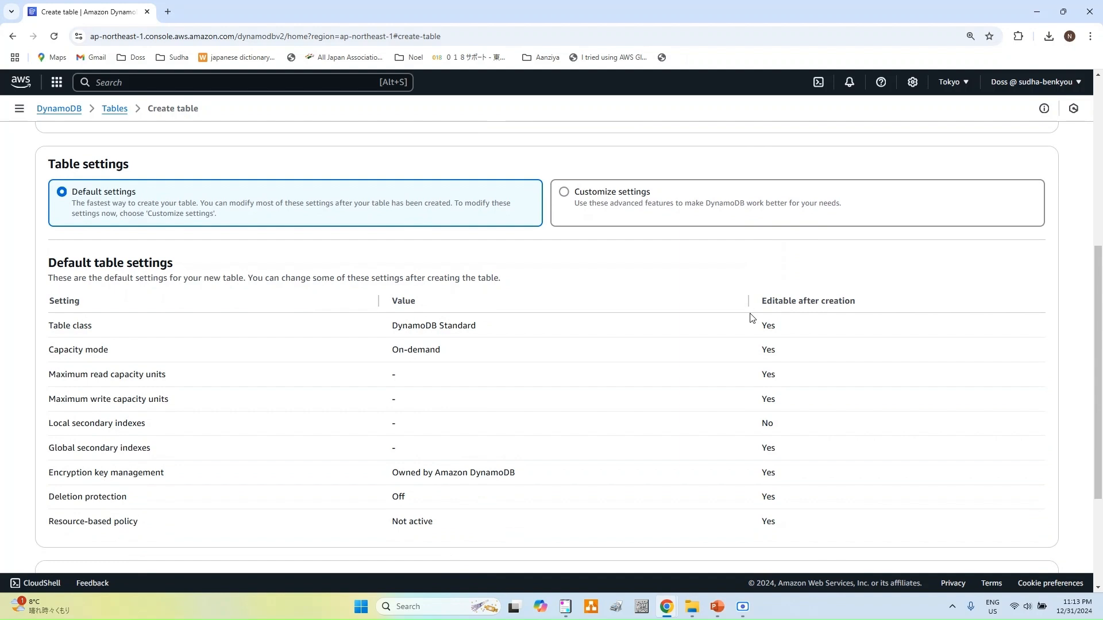
left_click(565, 194)
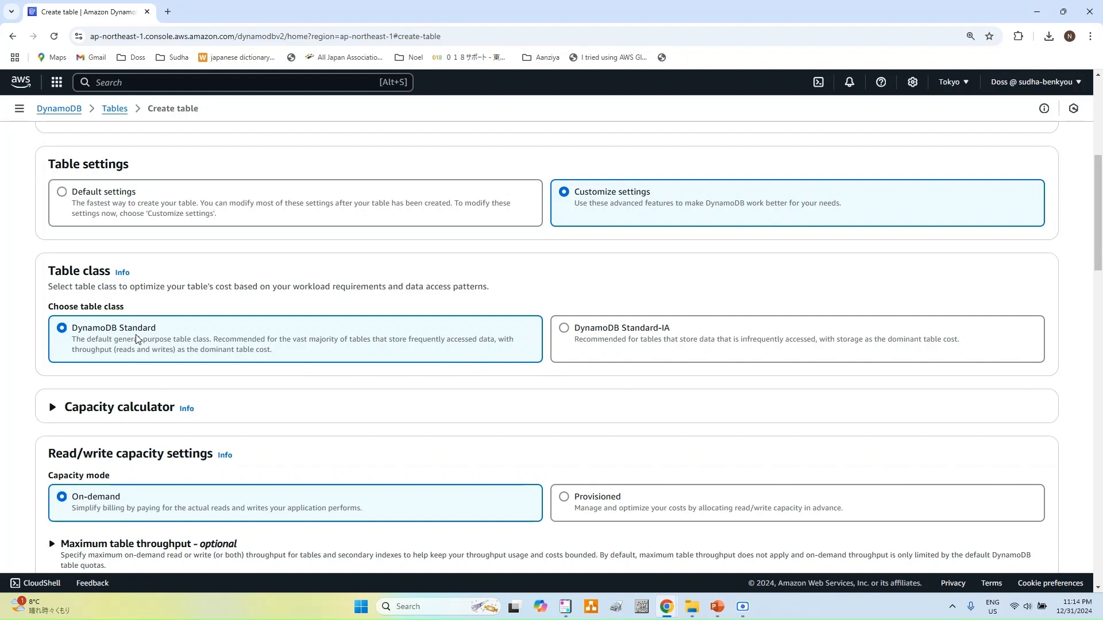
scroll(137, 339, "down", 2)
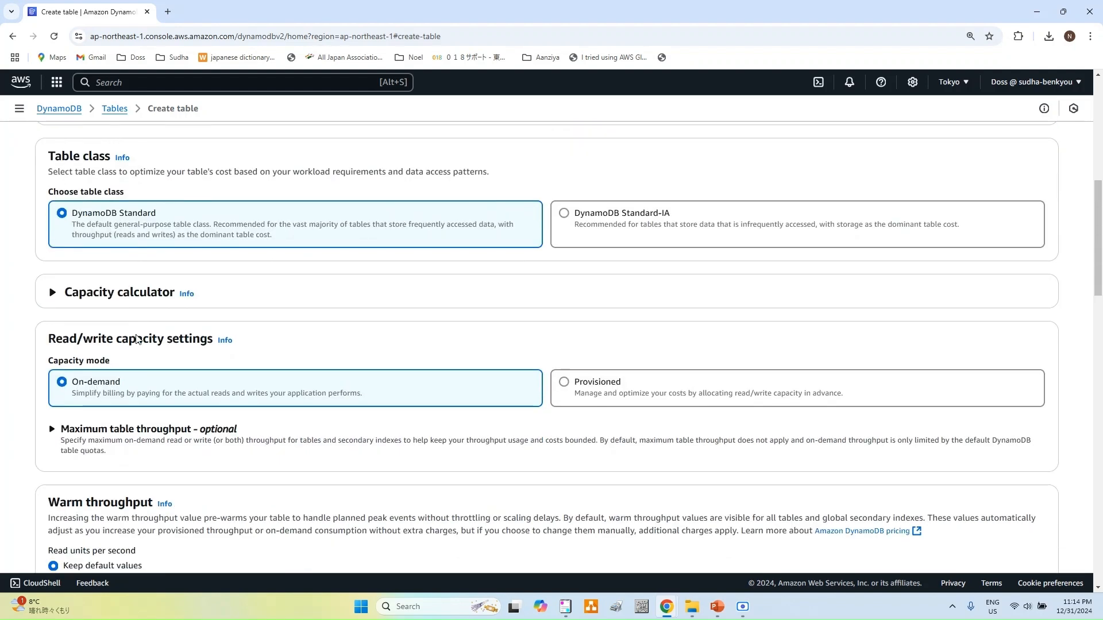
left_click(54, 294)
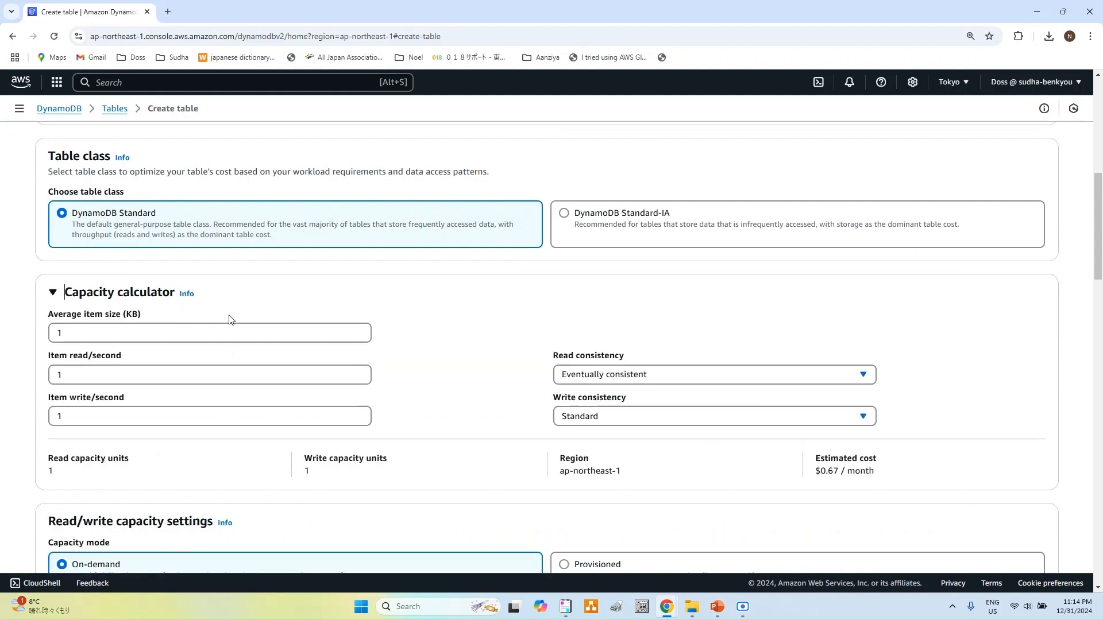
Step: Re-enter an average item size of 1 KB in the capacity calculator and examine the read and write consistency options
scroll(232, 323, "down", 1)
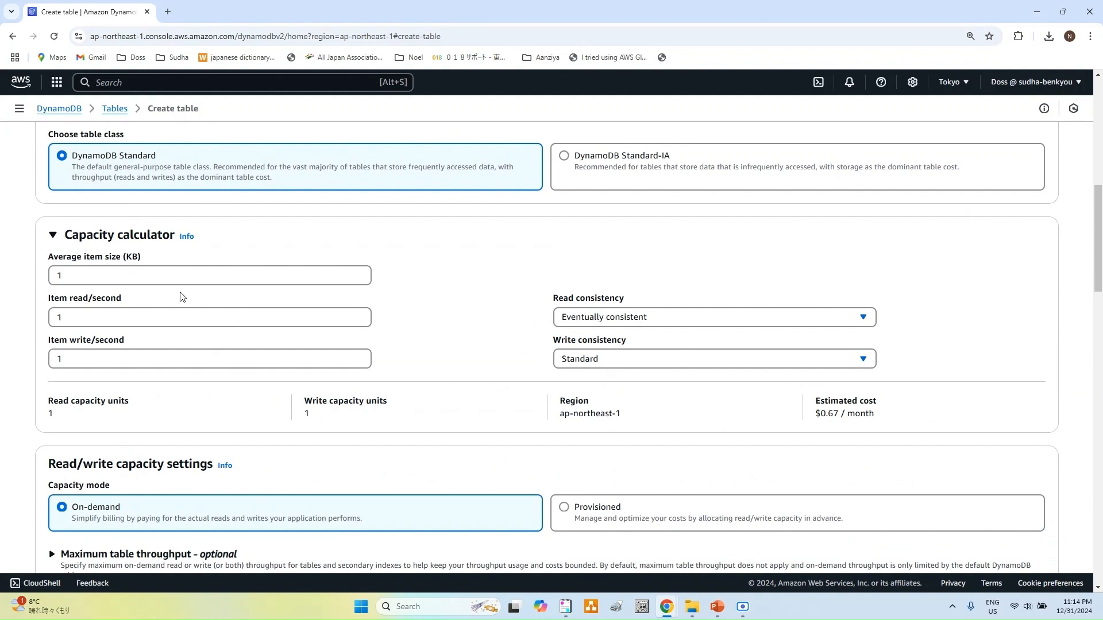
left_click(146, 273)
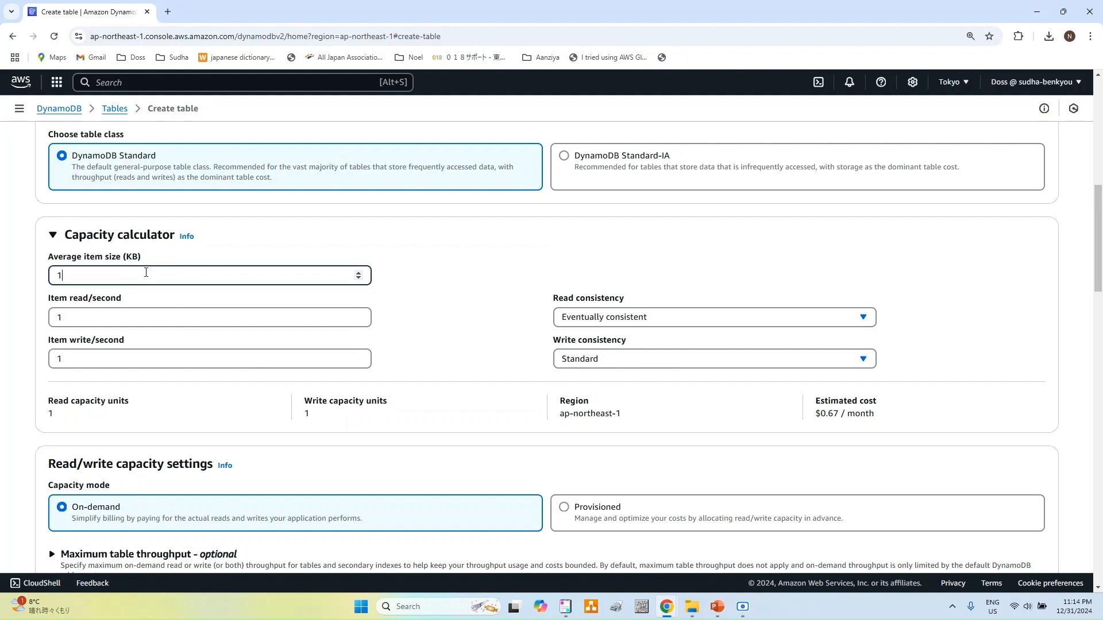
key("BackSpace")
type("1")
left_click(624, 323)
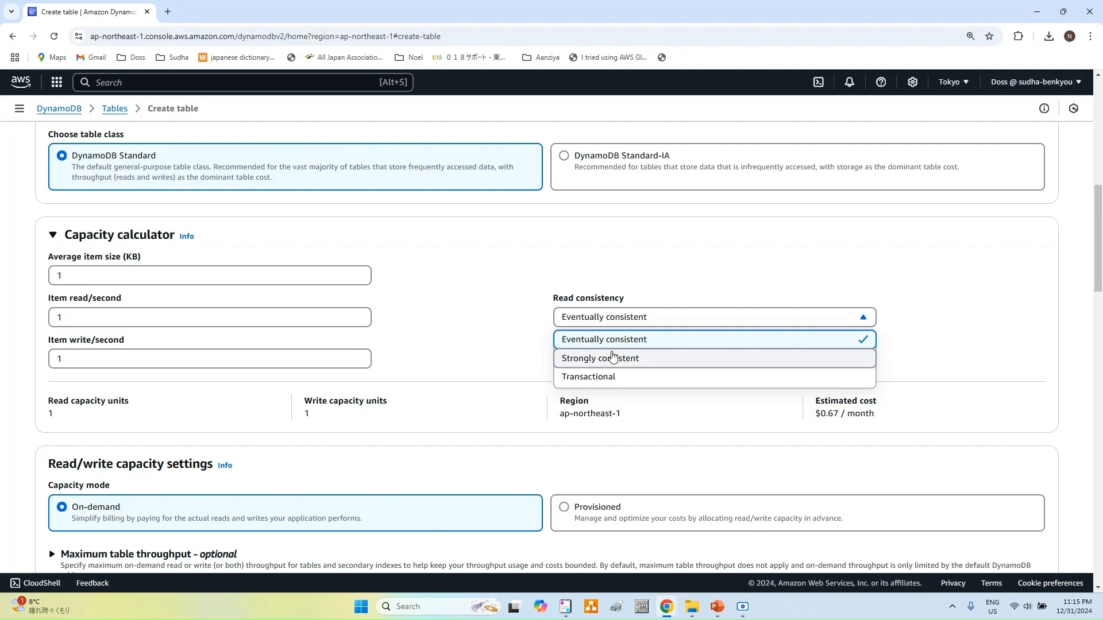
left_click(898, 314)
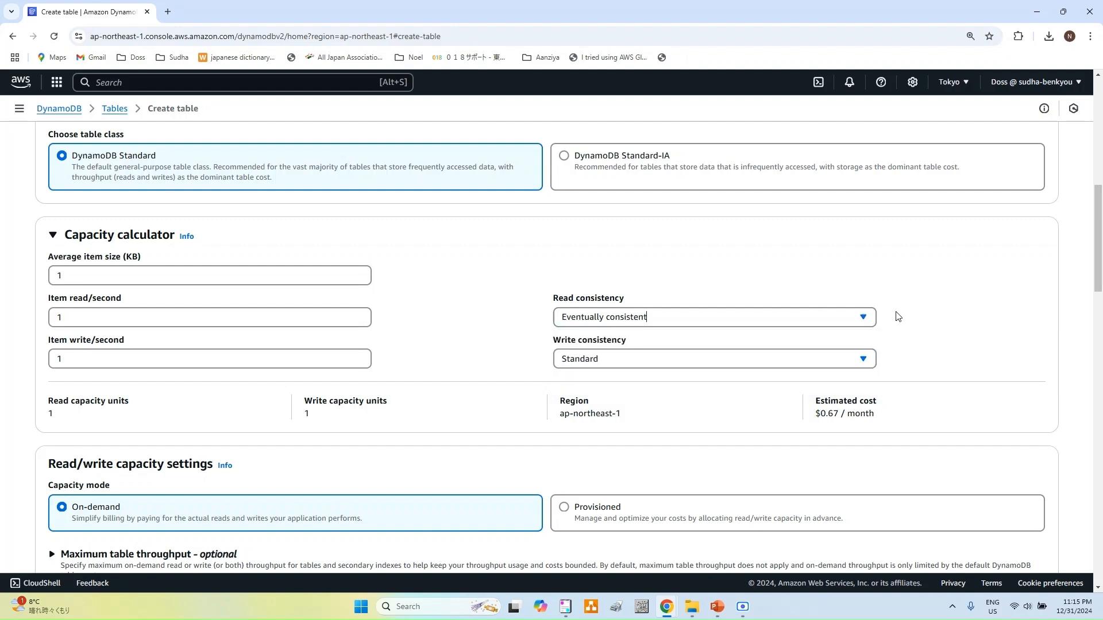
left_click(774, 360)
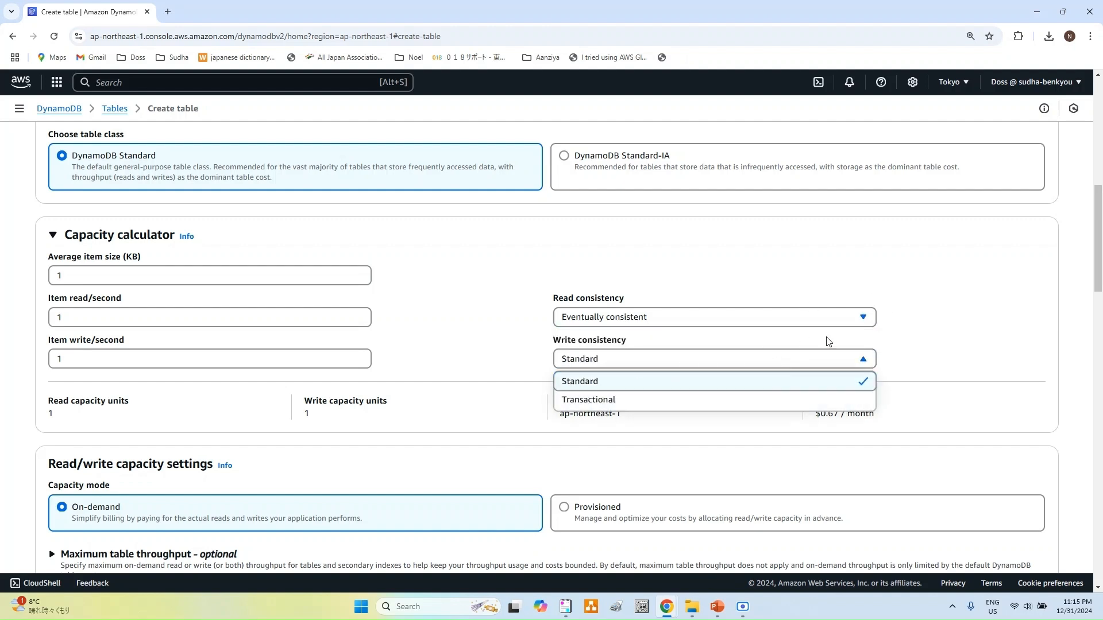
Step: Set the capacity mode to Provisioned and turn auto scaling off for both read and write capacity
scroll(919, 346, "down", 4)
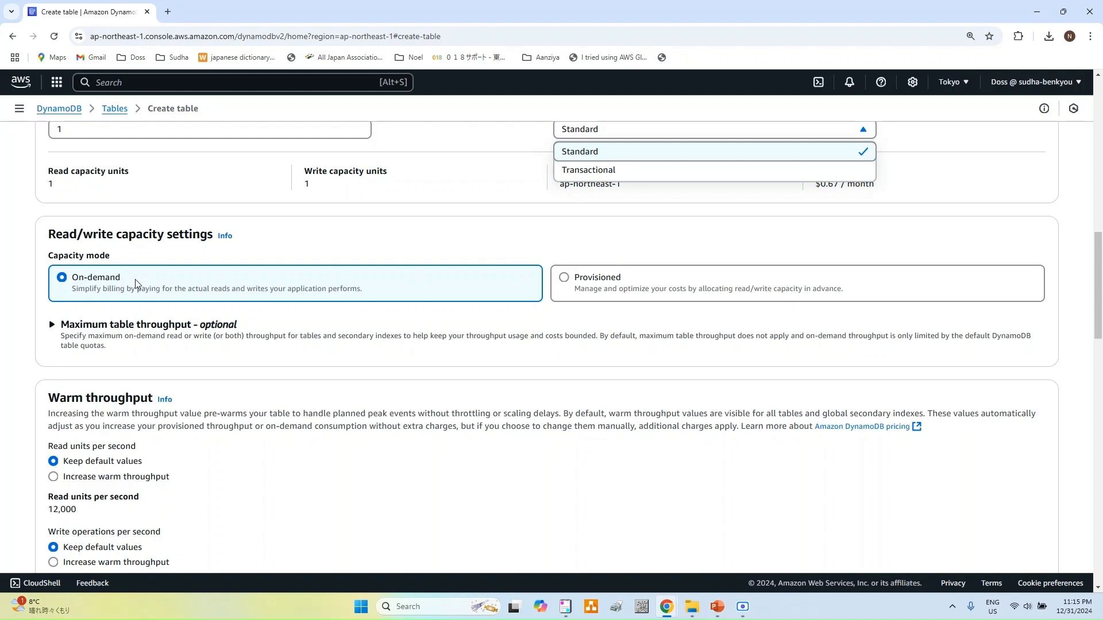
left_click(582, 281)
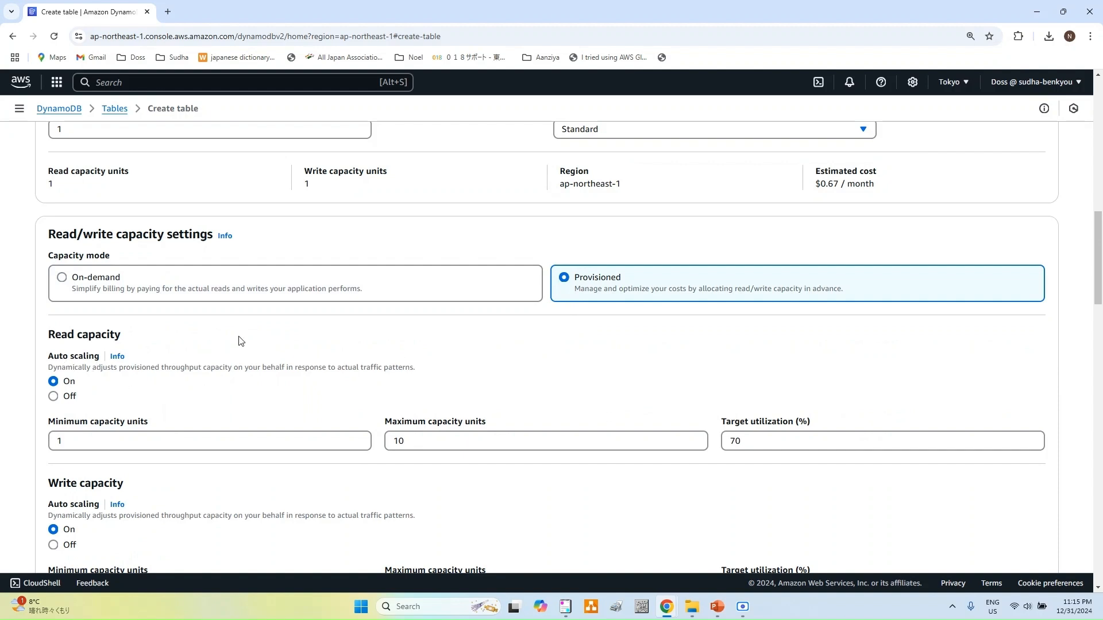
scroll(242, 342, "down", 2)
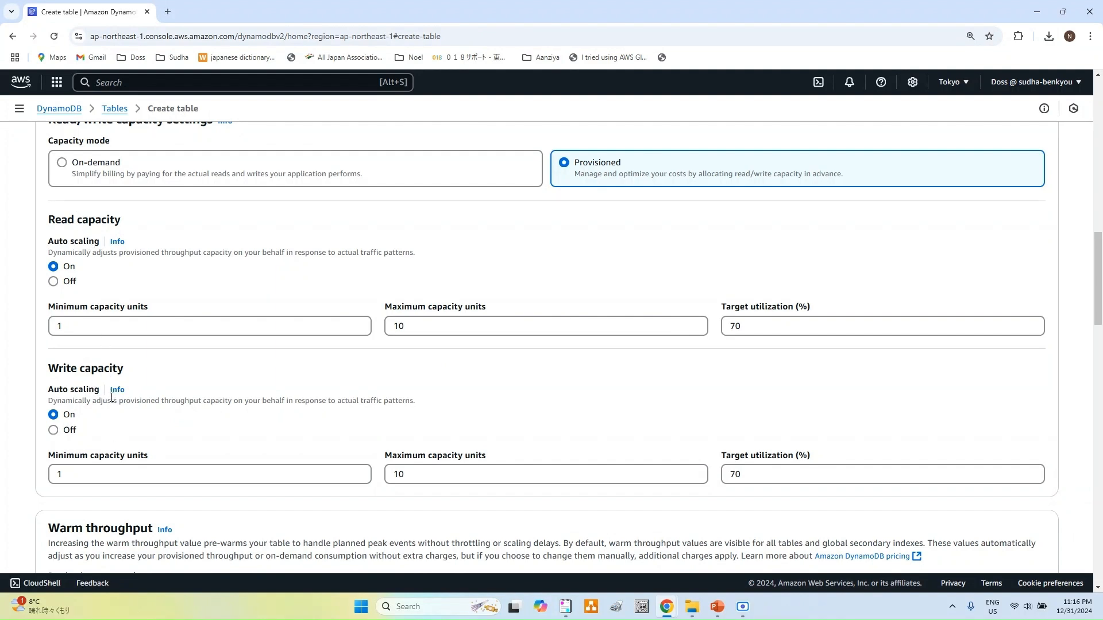
left_click(68, 282)
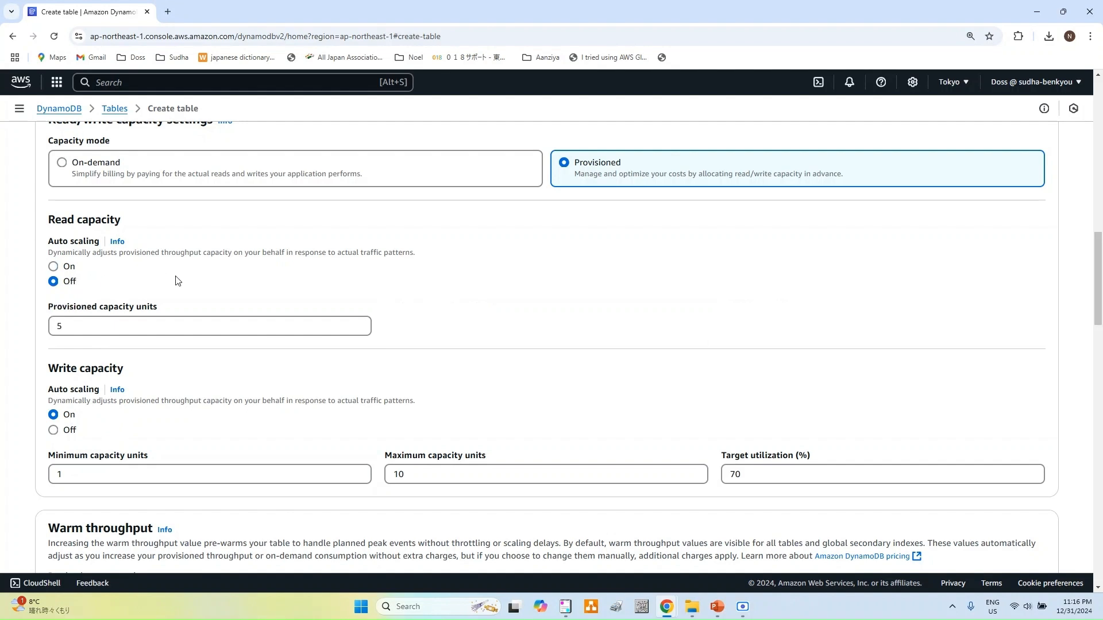
scroll(243, 343, "down", 2)
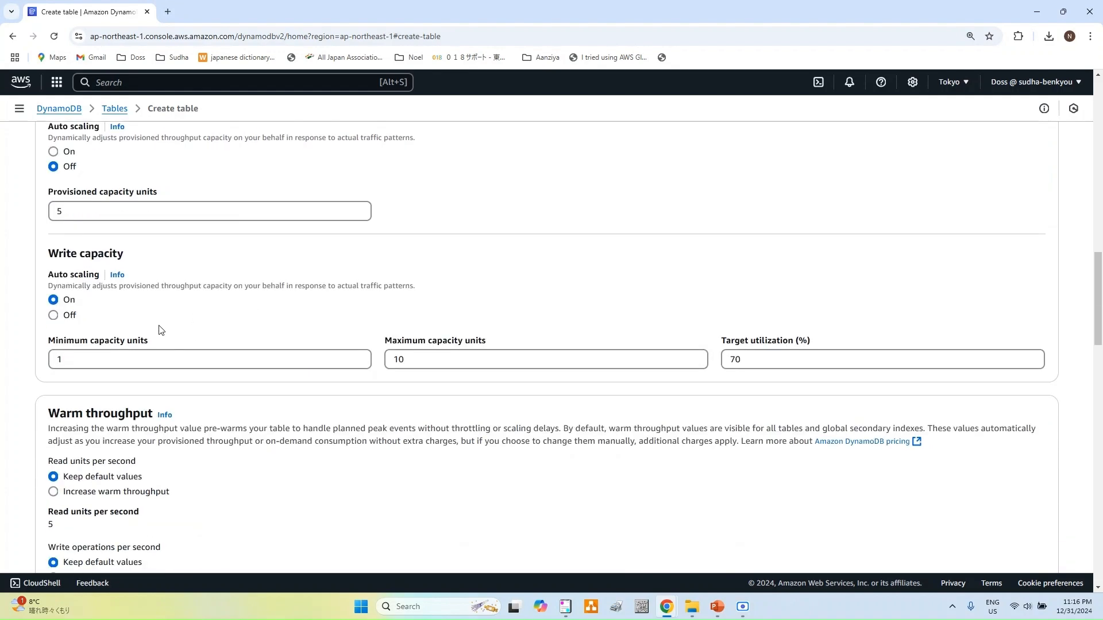
left_click(70, 315)
Step: Review the remaining settings from warm throughput to tags, keep their defaults, and create the CustomerContact table
scroll(235, 289, "down", 4)
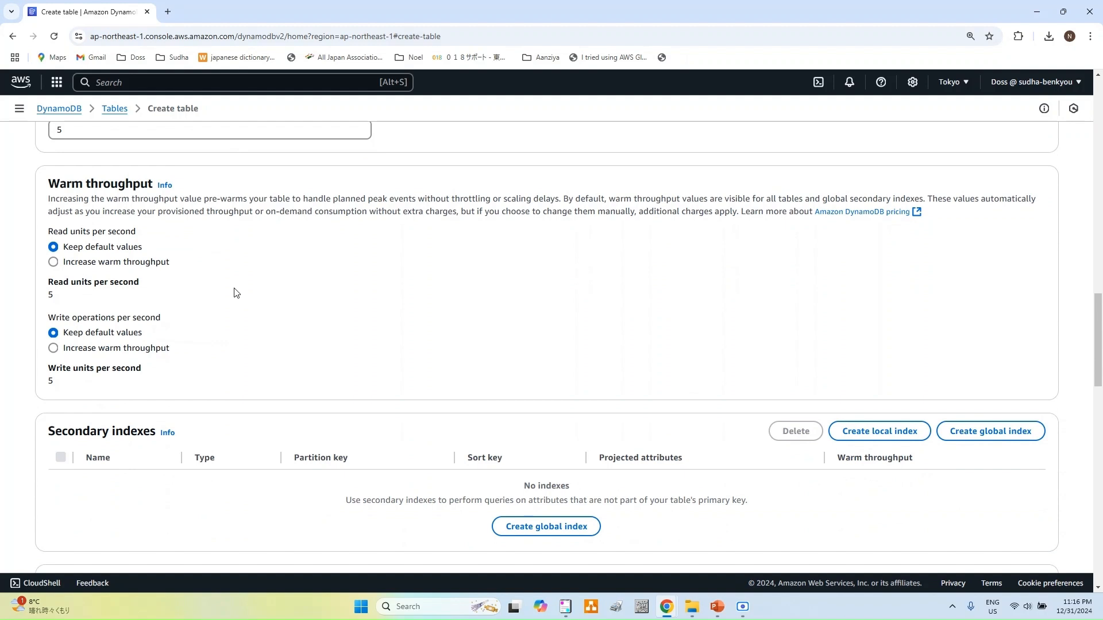
scroll(235, 293, "down", 2)
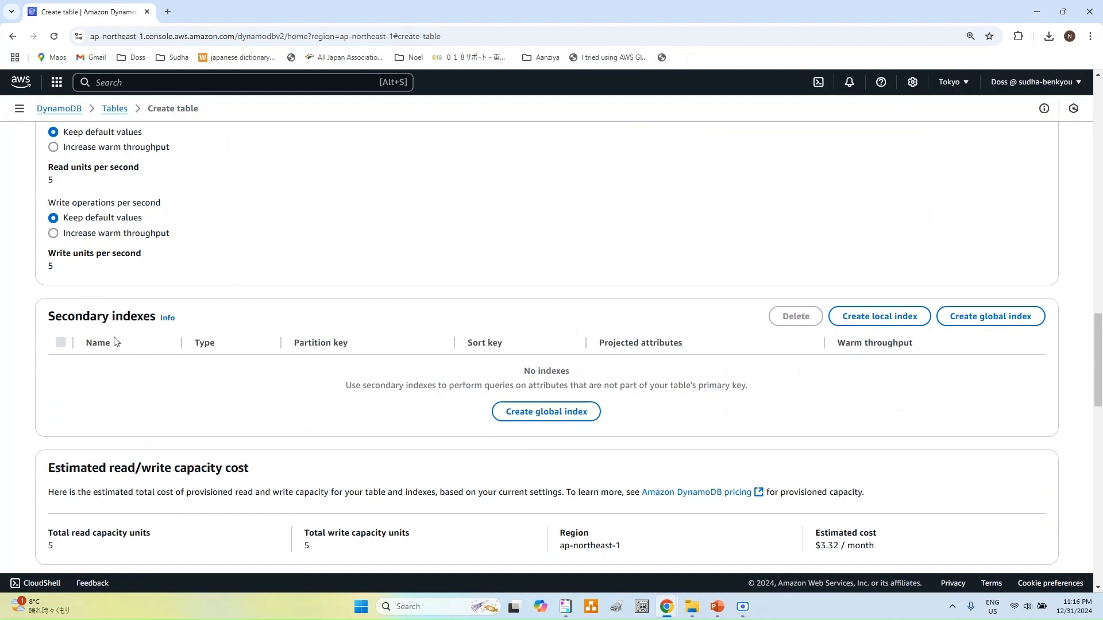
scroll(383, 367, "down", 3)
scroll(384, 367, "down", 3)
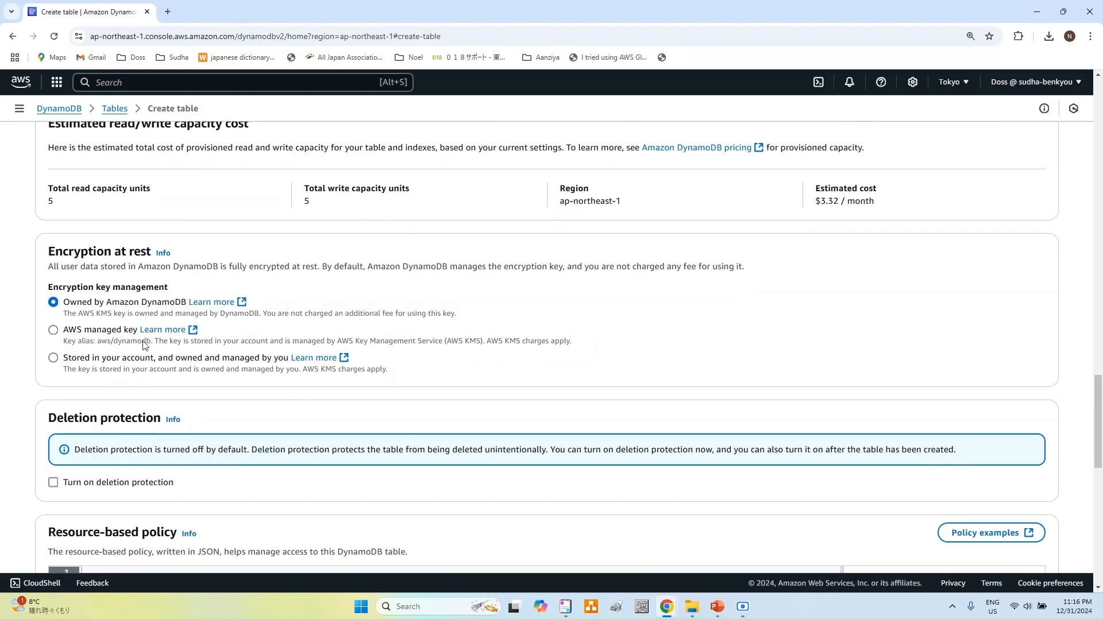
scroll(149, 347, "down", 5)
scroll(145, 345, "down", 7)
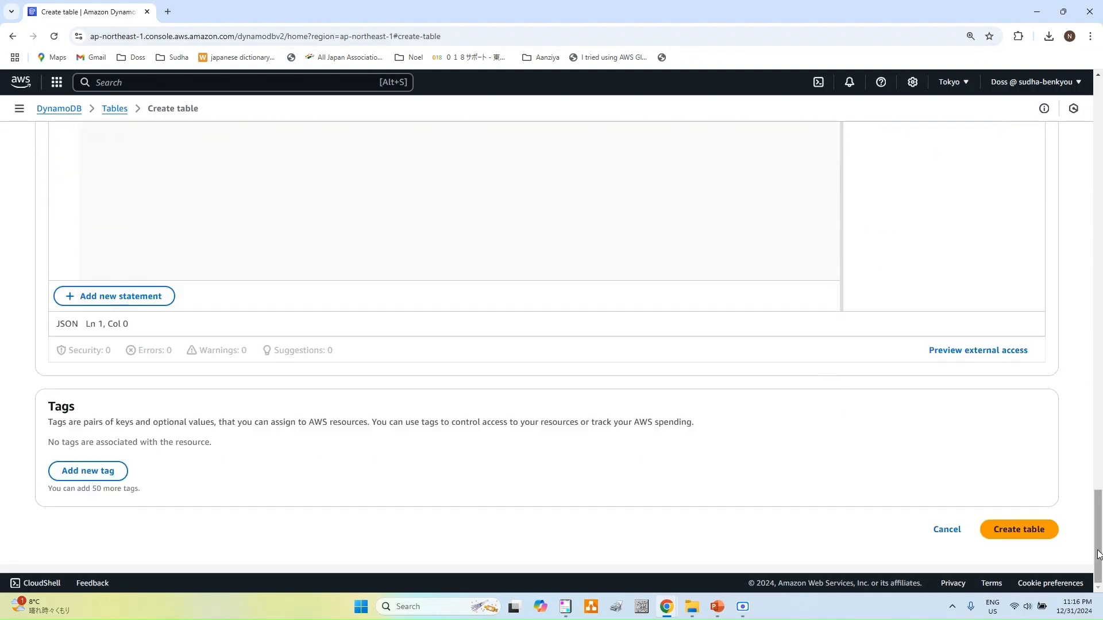
left_click(1010, 532)
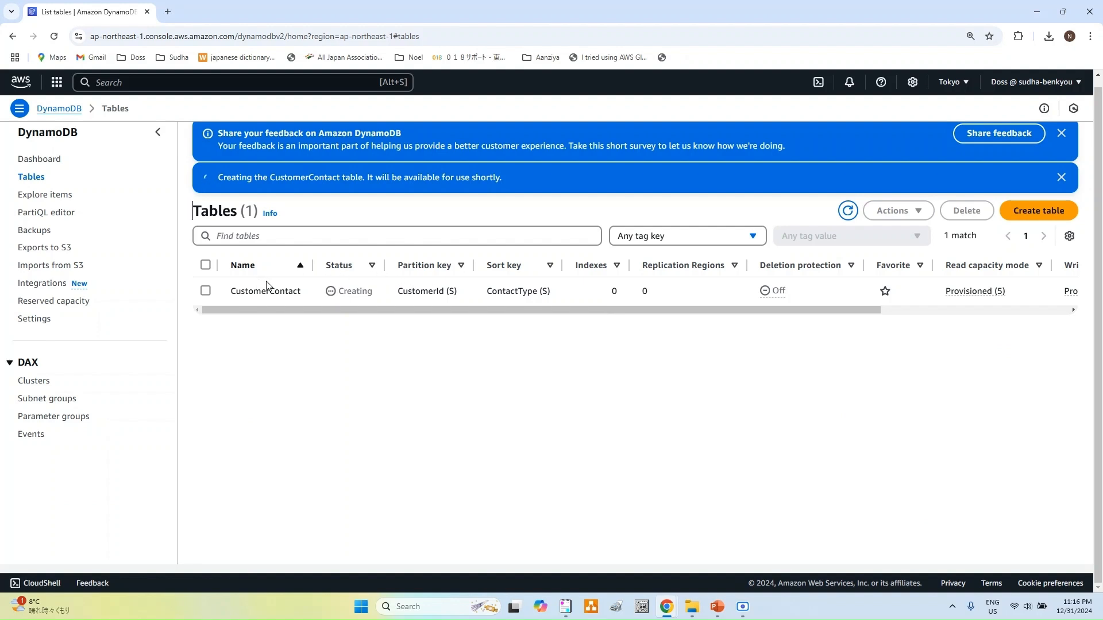
Step: Open the CustomerContact table's items and start creating a new item
left_click(206, 291)
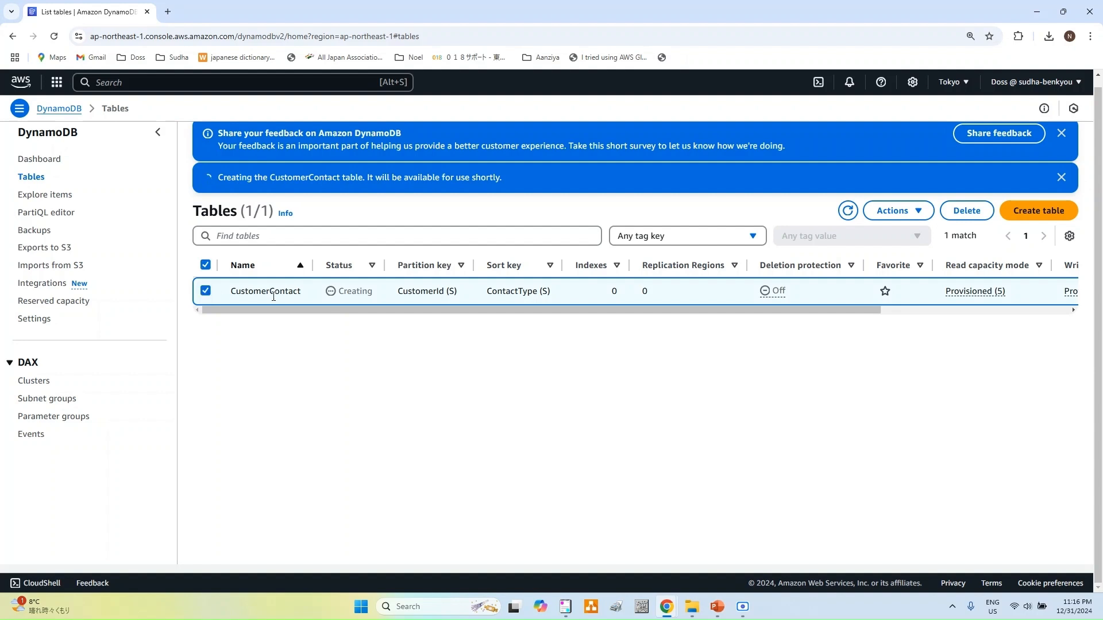
left_click(919, 213)
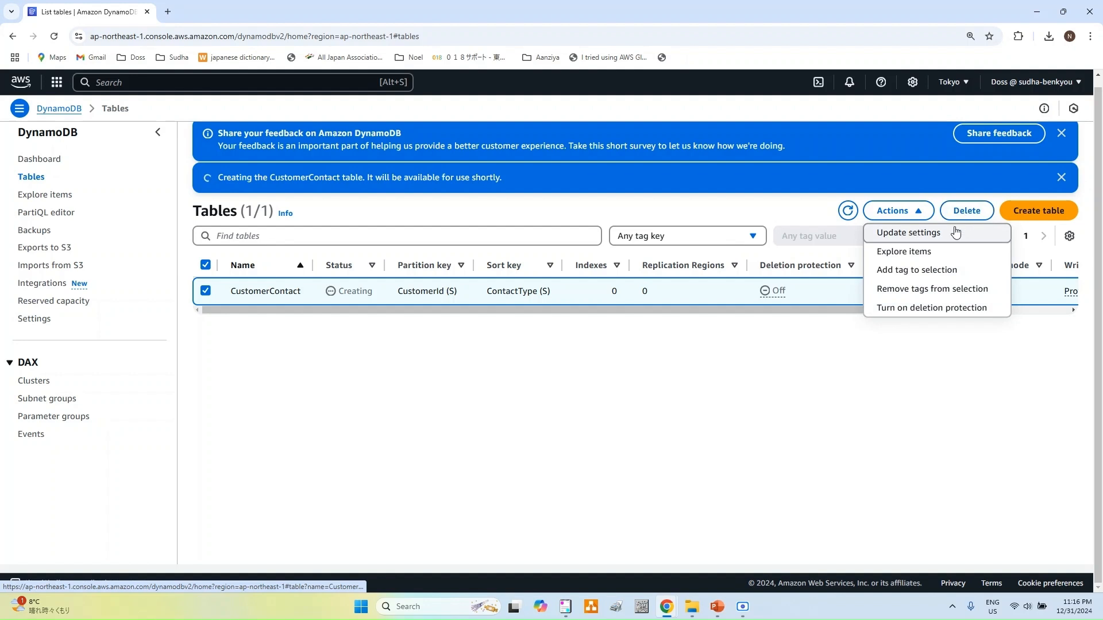
left_click(916, 255)
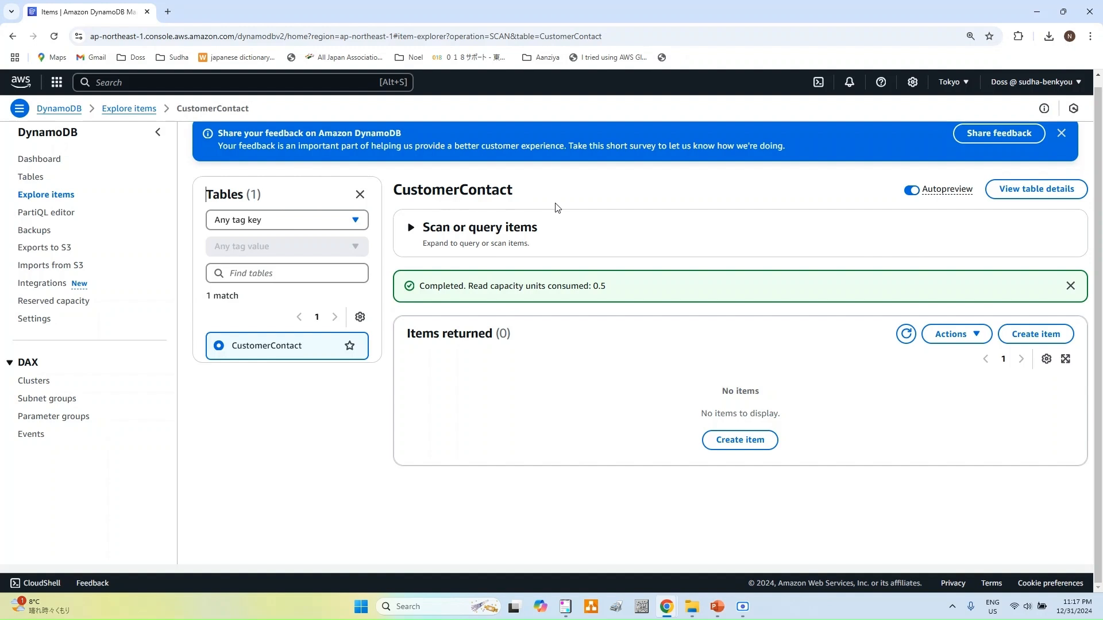
left_click(1048, 338)
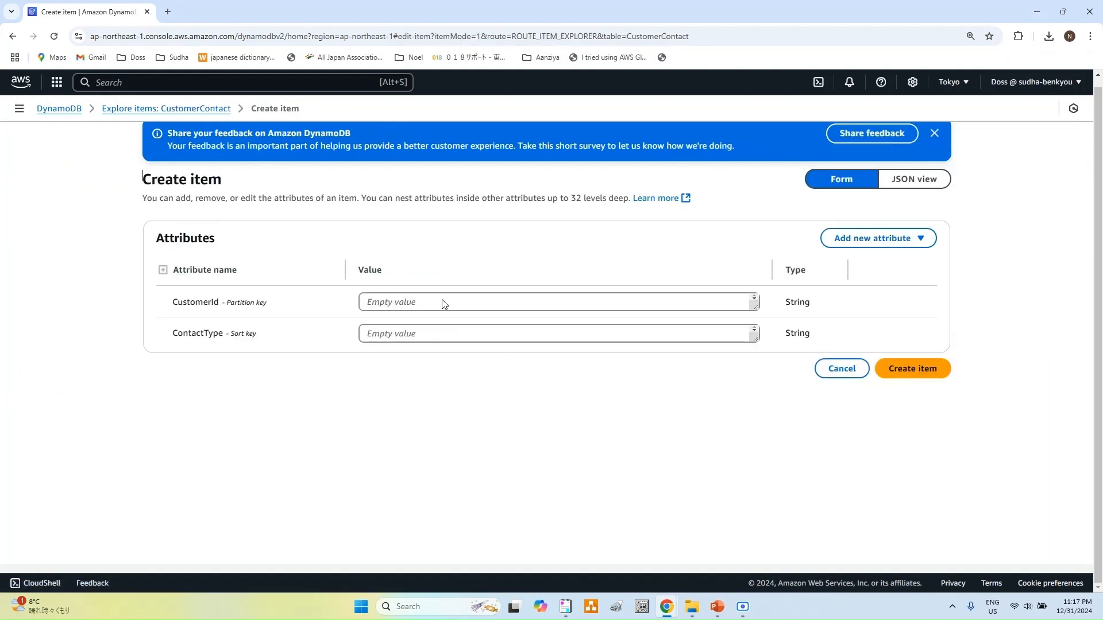
Step: Copy the first record's customer ID from the notes in the Sakura editor into the new item's CustomerId value
left_click(567, 609)
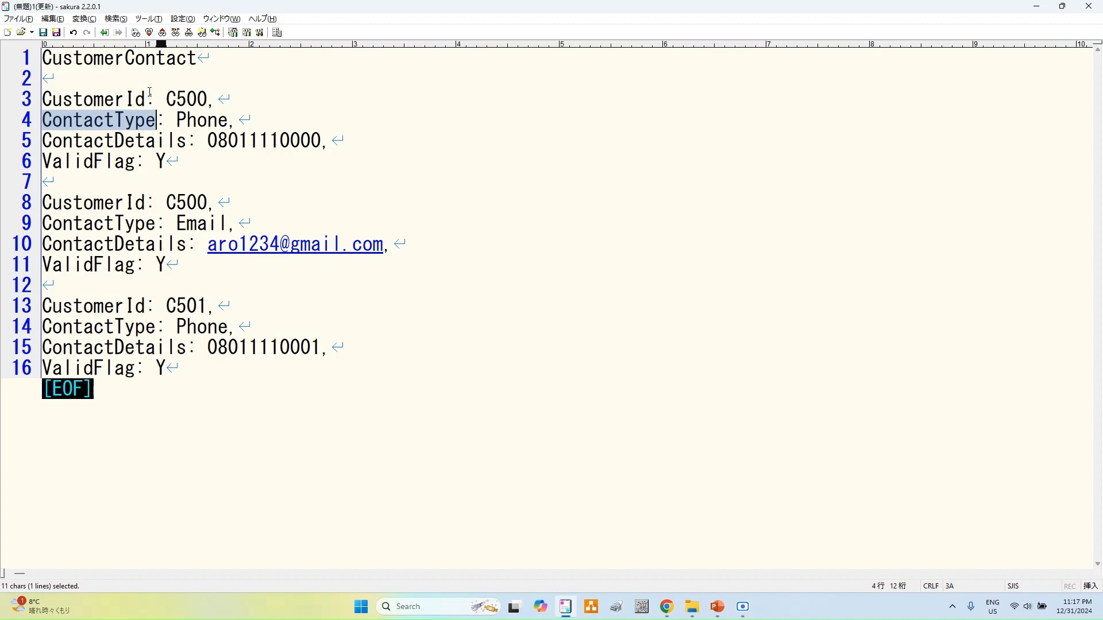
double_click(78, 98)
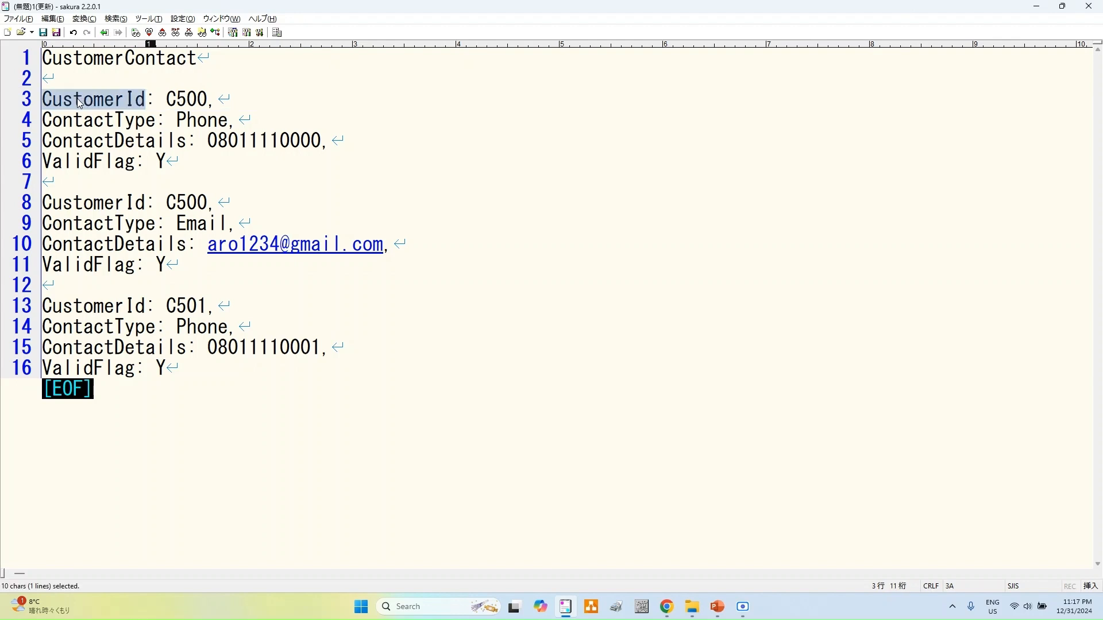
key("alt+Tab")
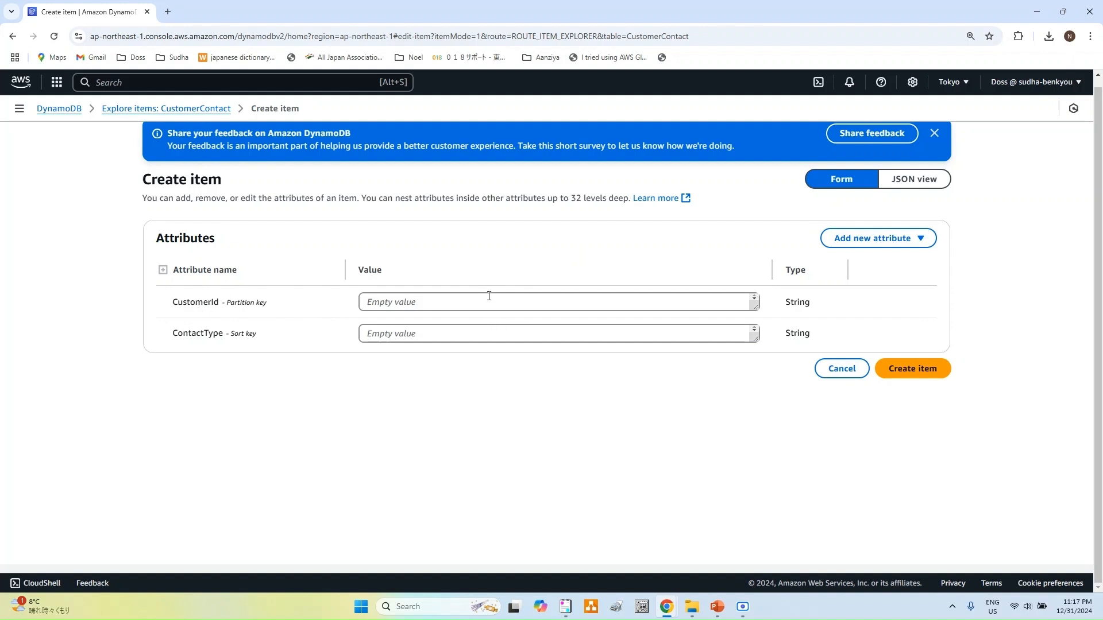
key("alt+Tab")
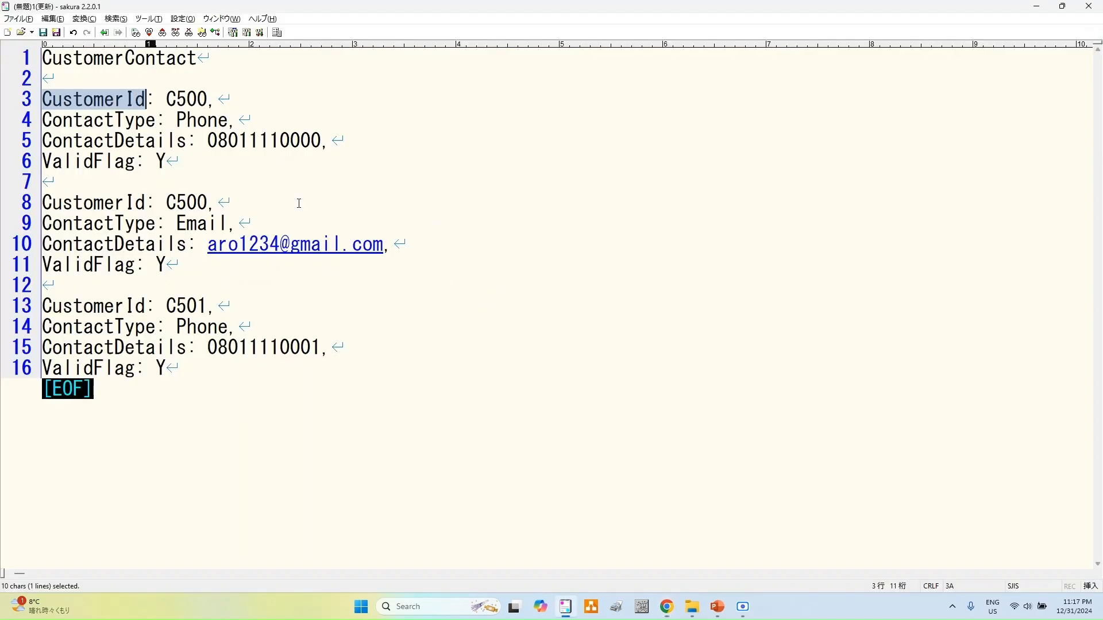
double_click(200, 99)
key("ctrl+c")
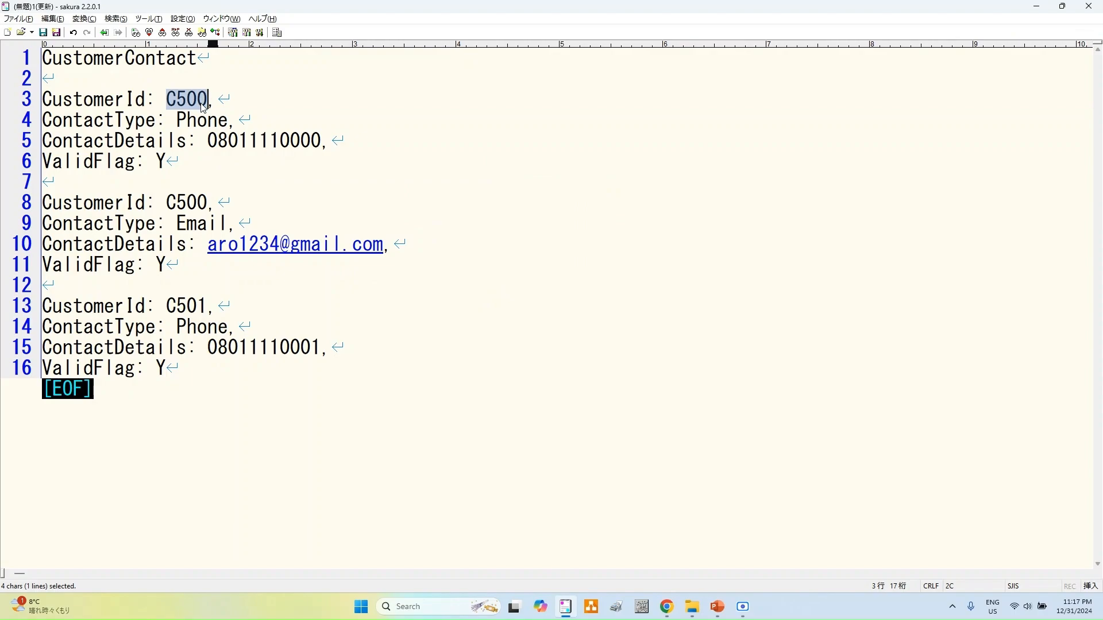
key("alt+Tab")
left_click(546, 302)
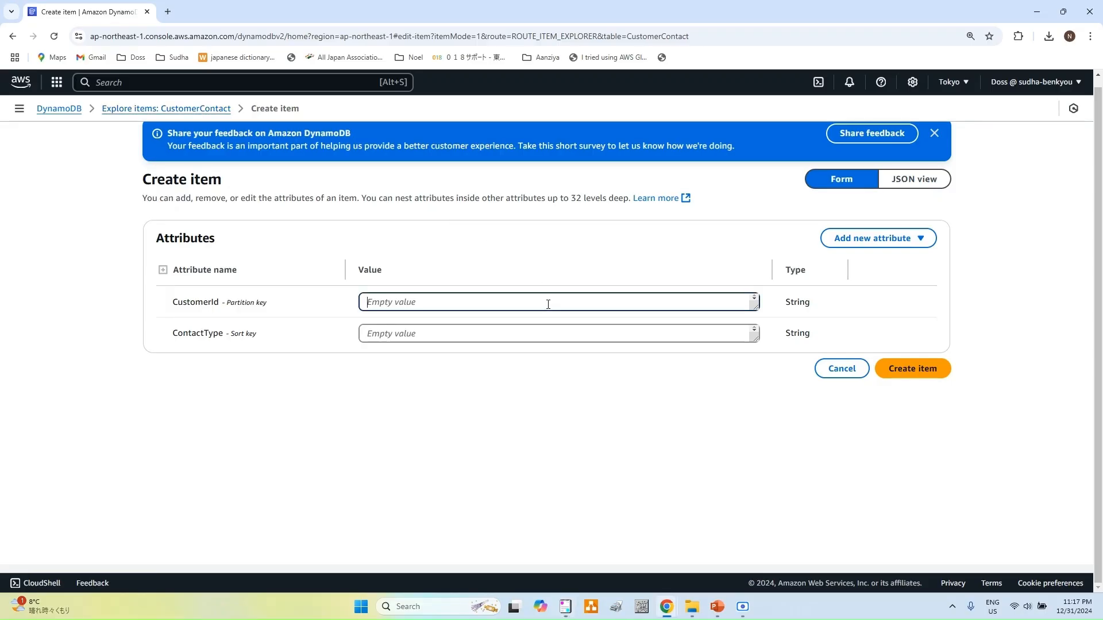
key("ctrl+v")
Step: Copy the first record's contact type, Phone, from the notes into the item's ContactType value
key("alt+Tab")
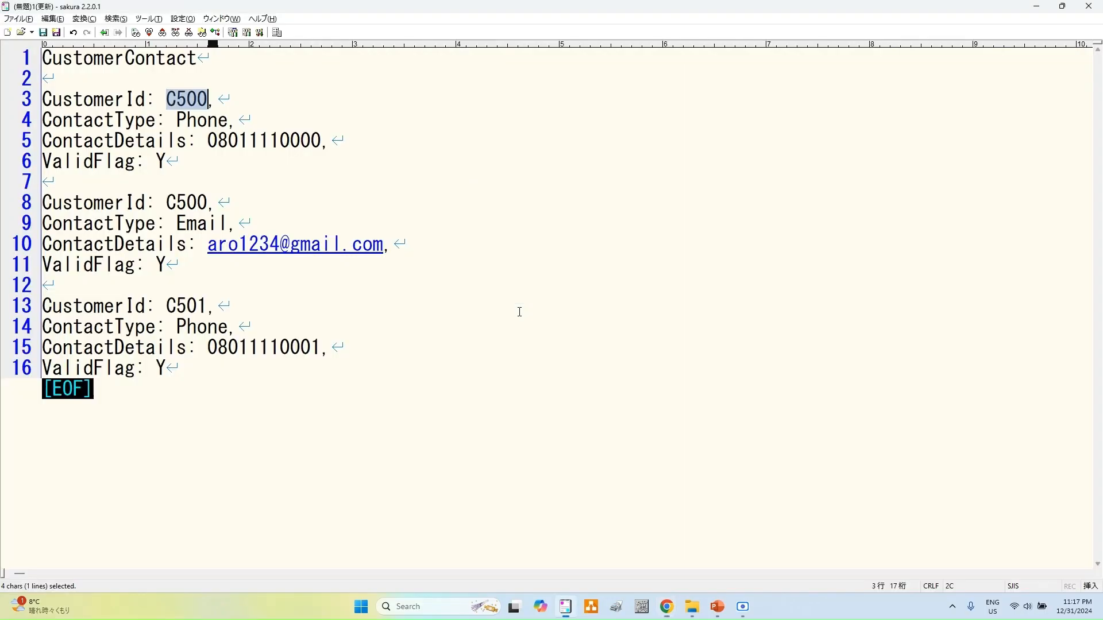
double_click(199, 121)
key("ctrl+c")
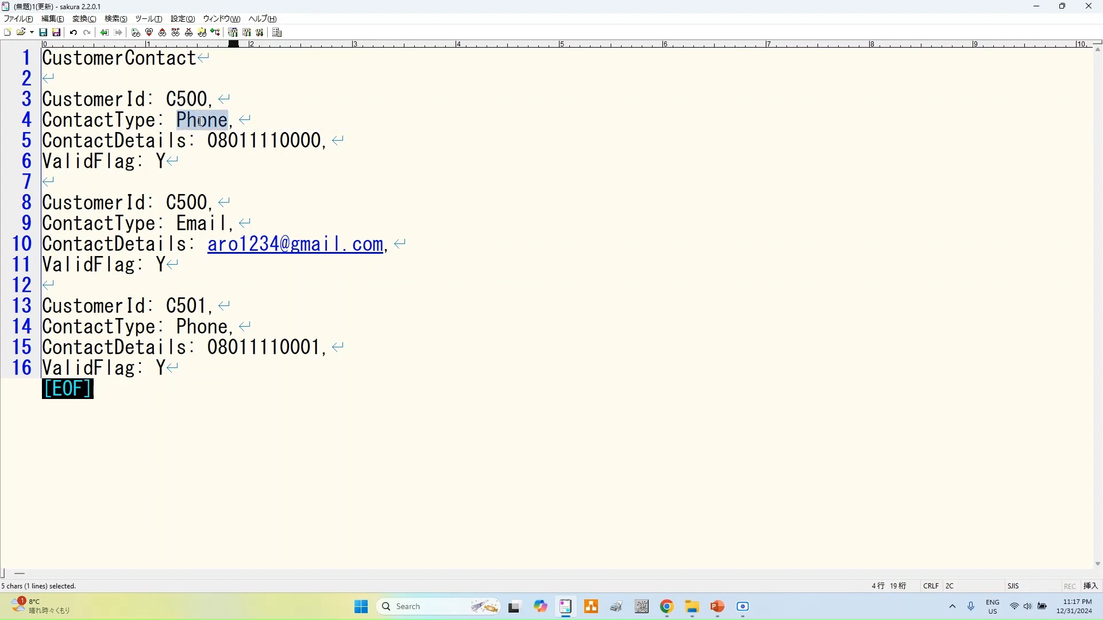
key("alt+Tab")
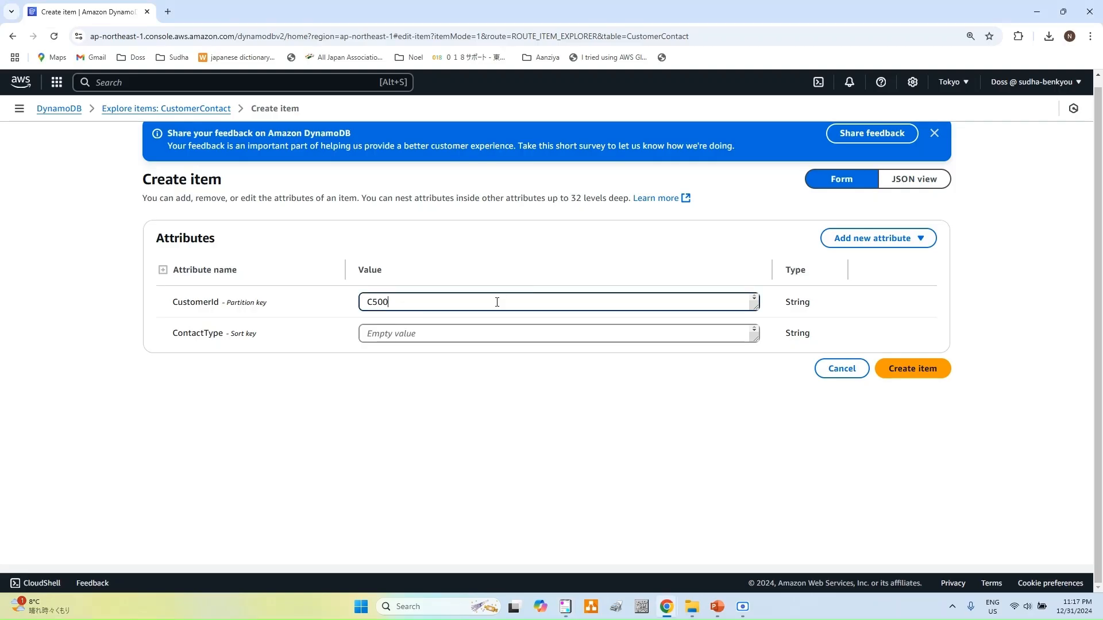
left_click(500, 334)
key("ctrl+v")
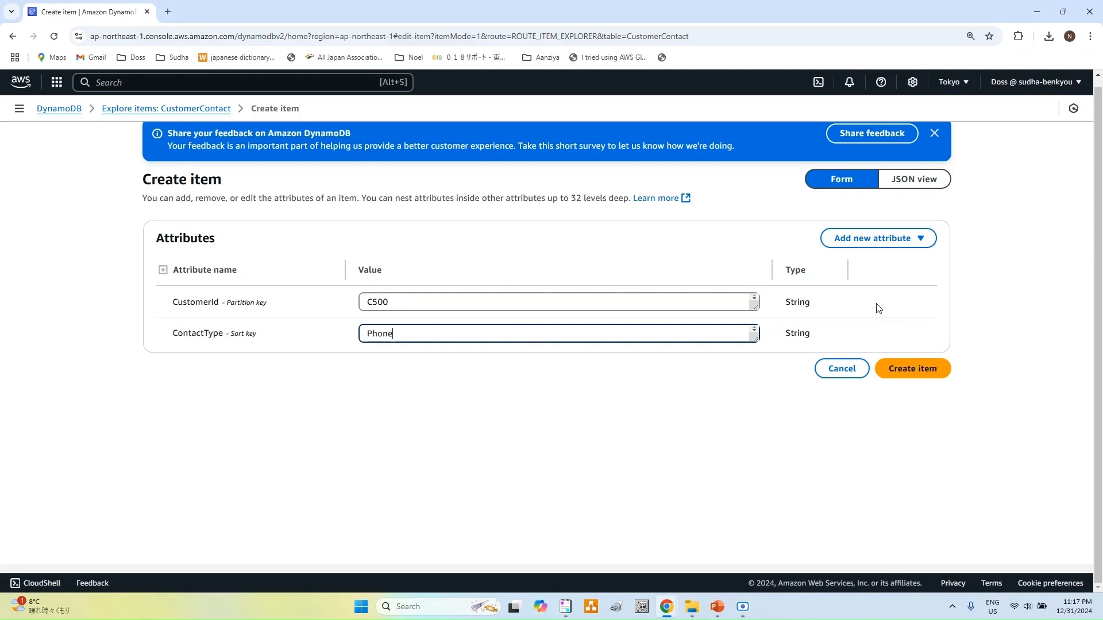
Step: Add a String attribute to the item and name it ContactDetails, copying the name from the notes
left_click(926, 242)
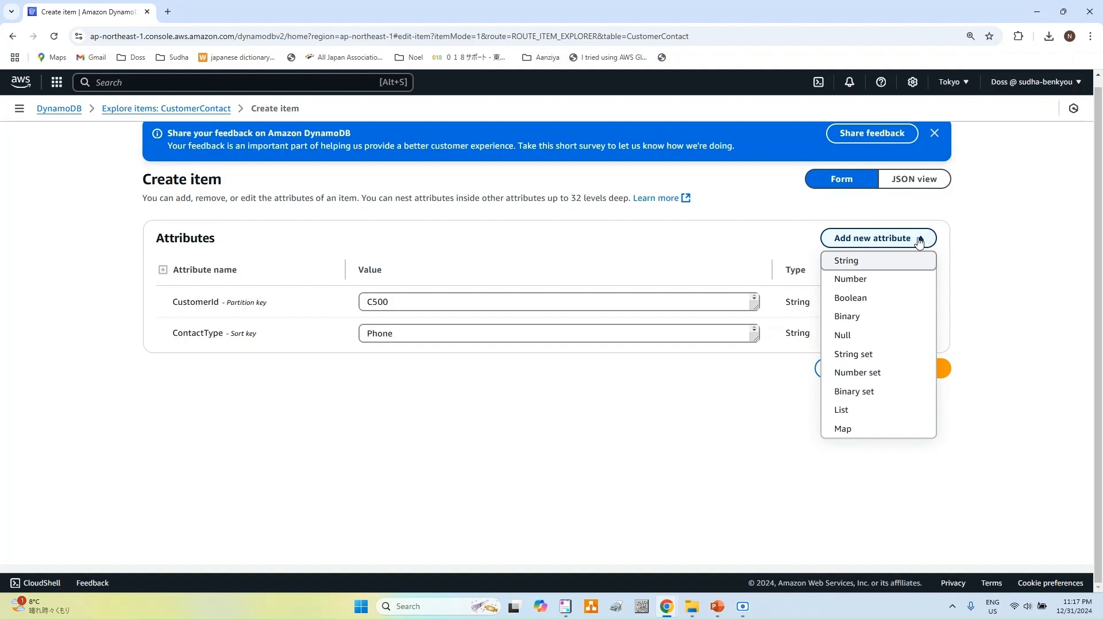
left_click(847, 266)
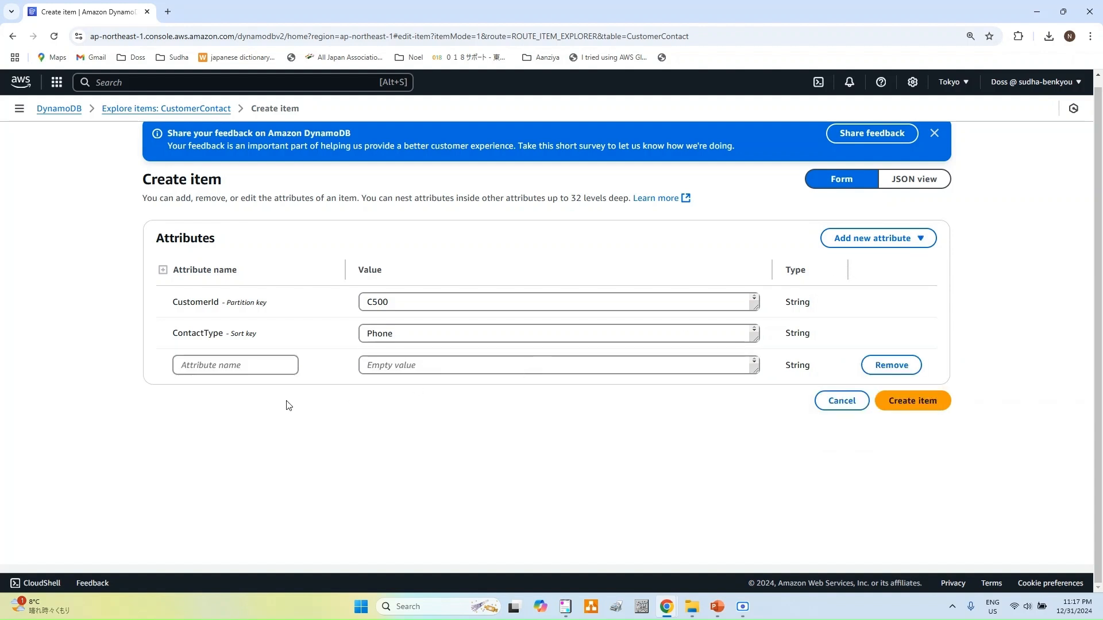
key("alt+Tab")
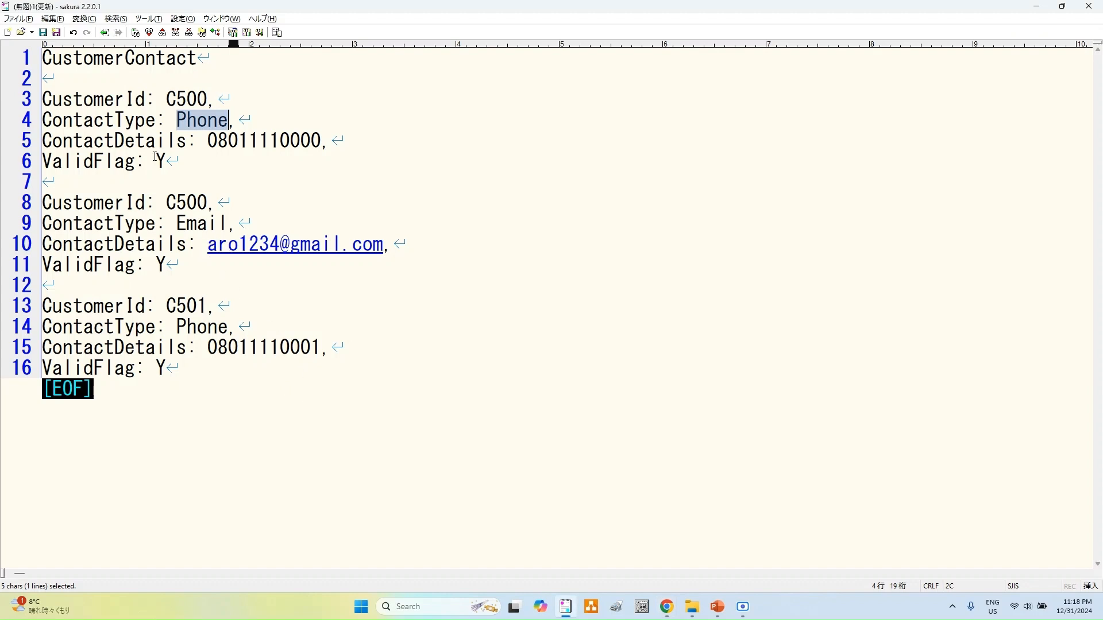
double_click(167, 141)
key("ctrl+c")
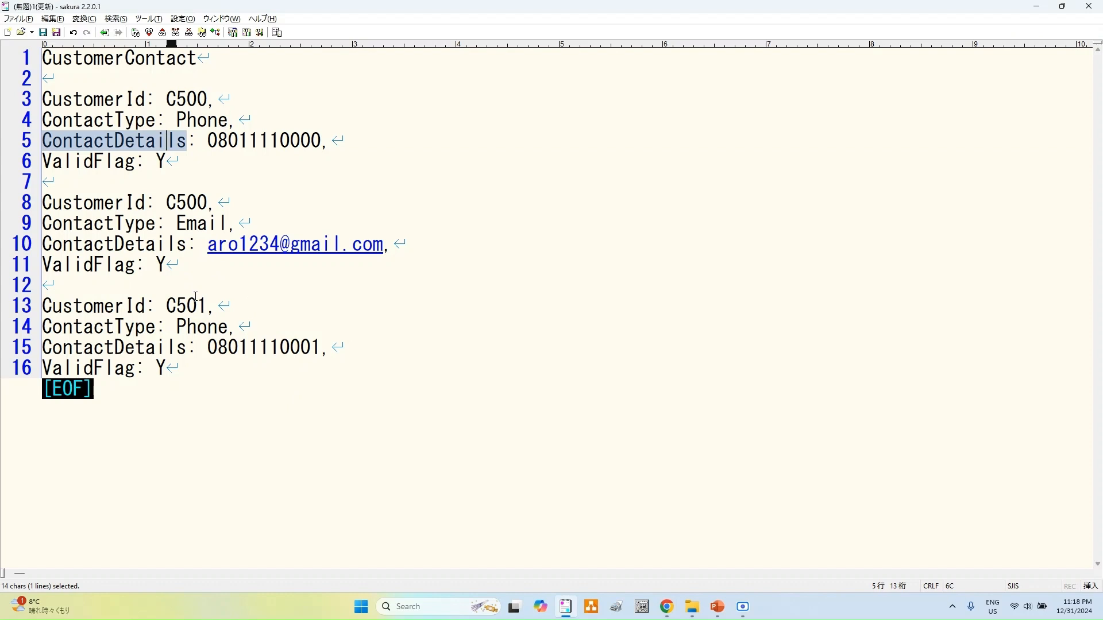
key("alt+Tab")
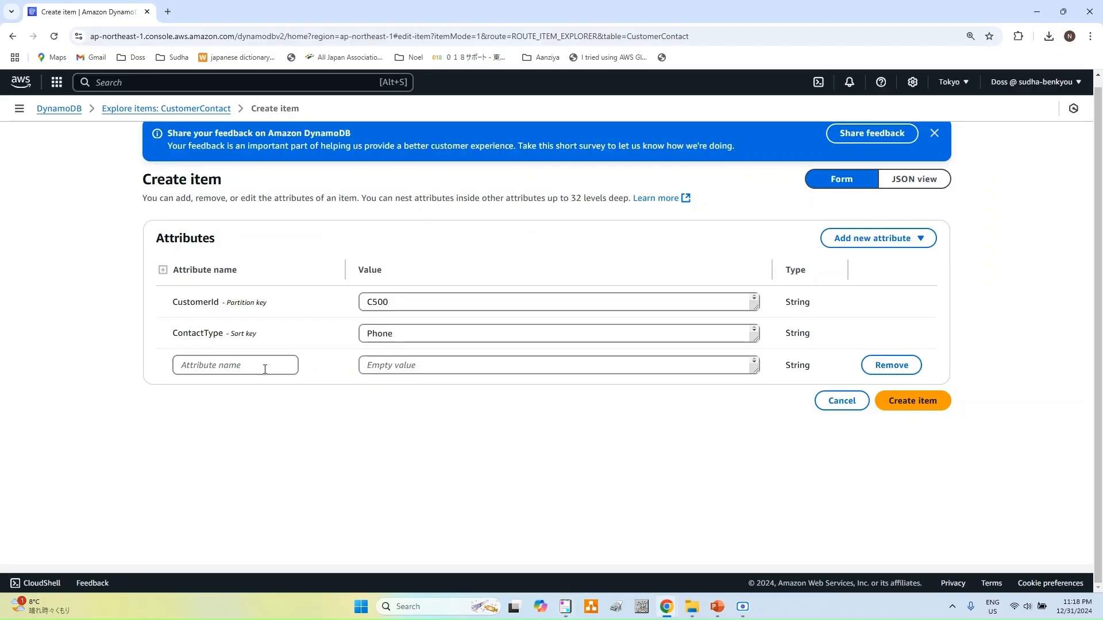
left_click(257, 359)
key("ctrl+v")
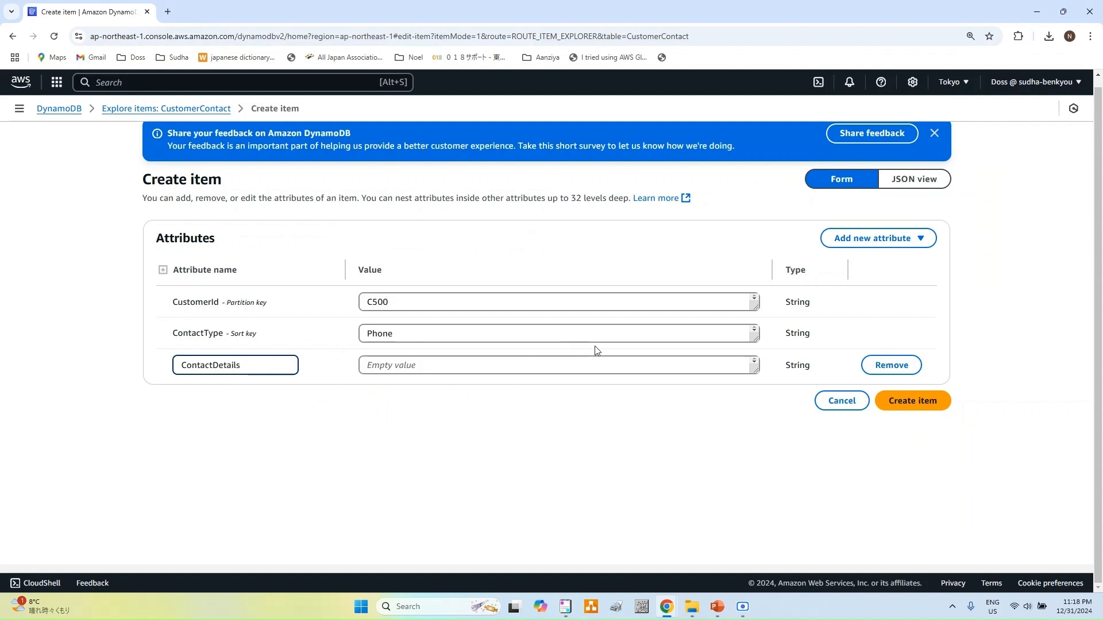
Step: Copy the first record's phone number from the notes into the ContactDetails value
key("alt+Tab")
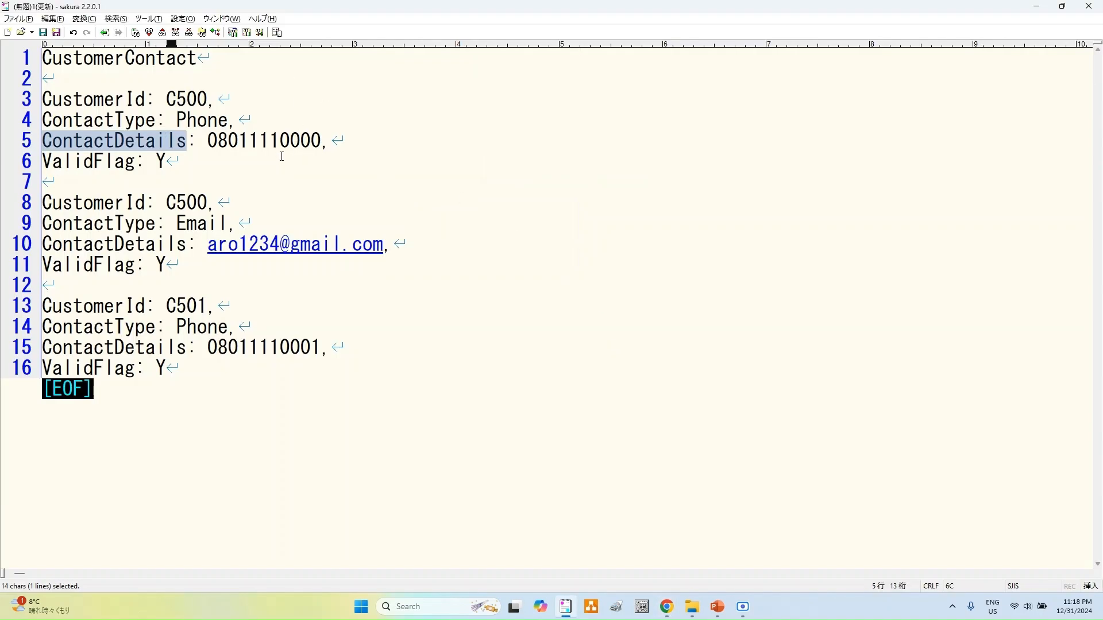
double_click(280, 142)
key("ctrl+c")
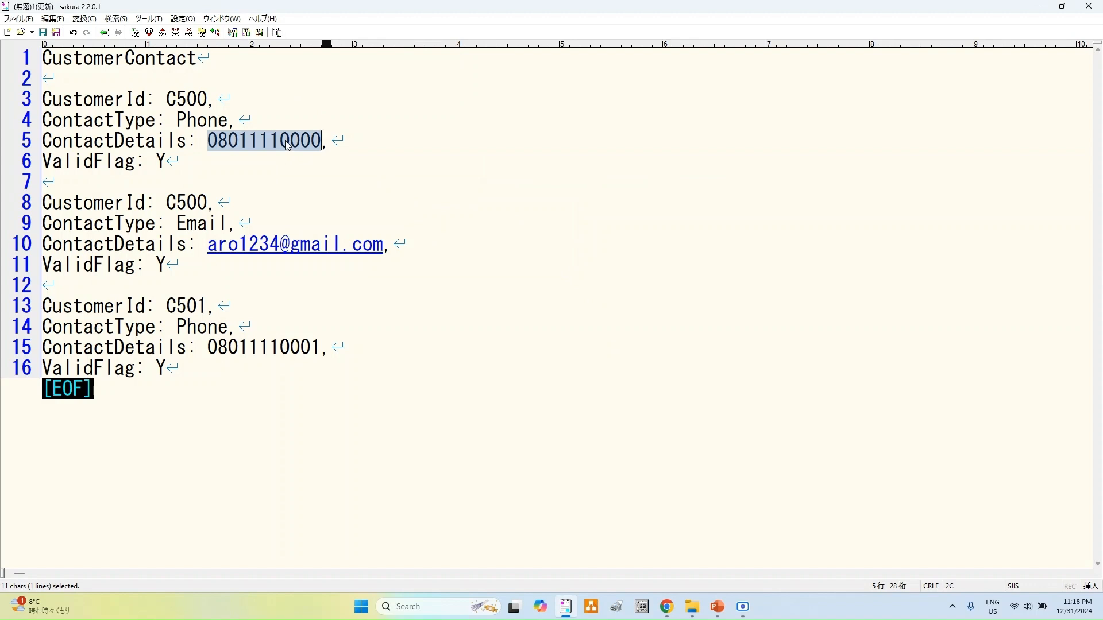
key("alt+Tab")
left_click(511, 369)
key("ctrl+v")
Step: Add a String attribute named ValidFlag with the value Y, and create the item
key("alt+Tab")
double_click(89, 161)
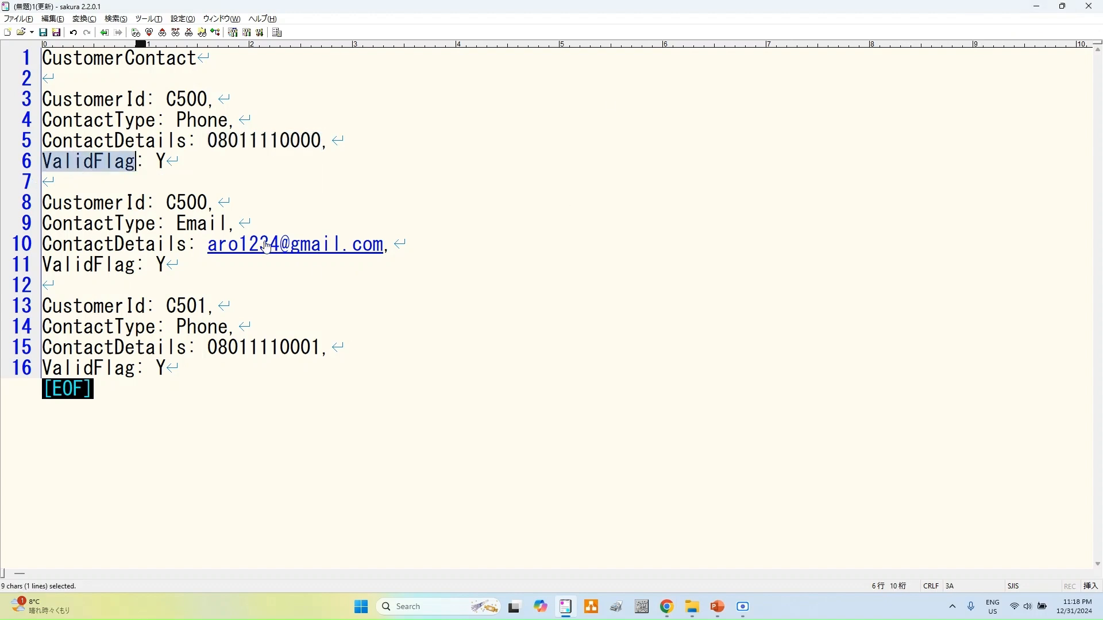
key("alt+Tab")
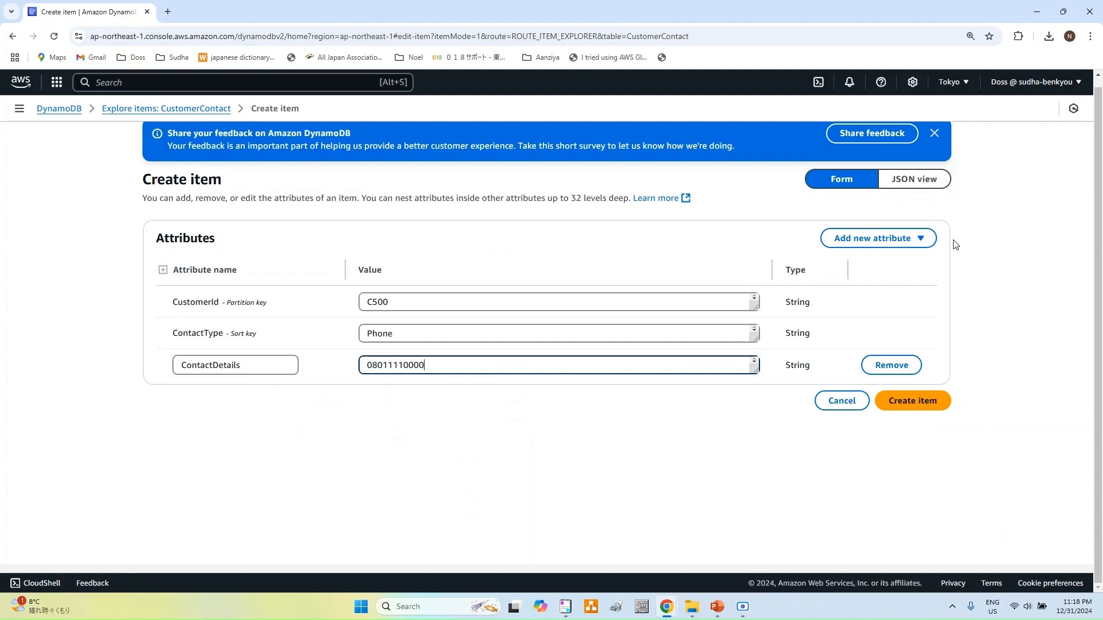
left_click(888, 242)
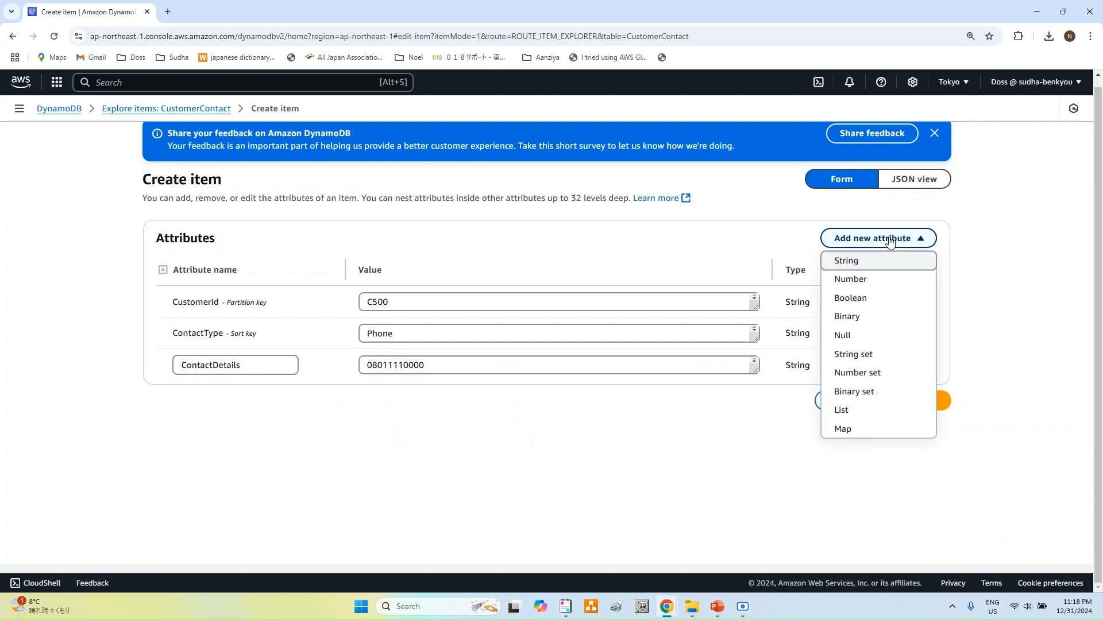
left_click(853, 264)
left_click(233, 402)
type("ValidFlag")
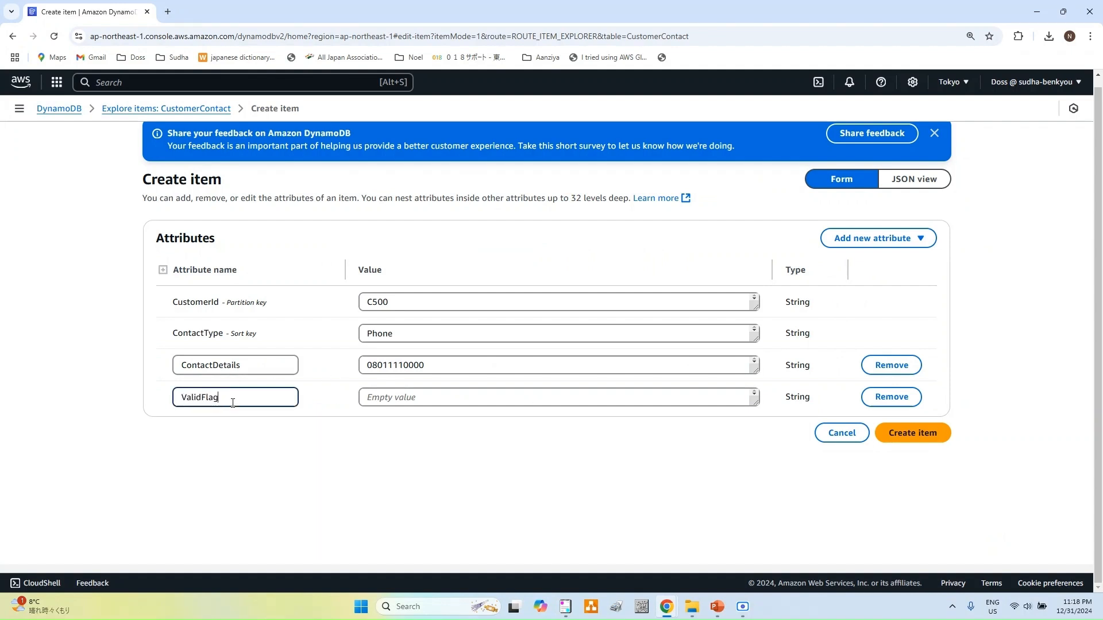
left_click(411, 401)
type("Y")
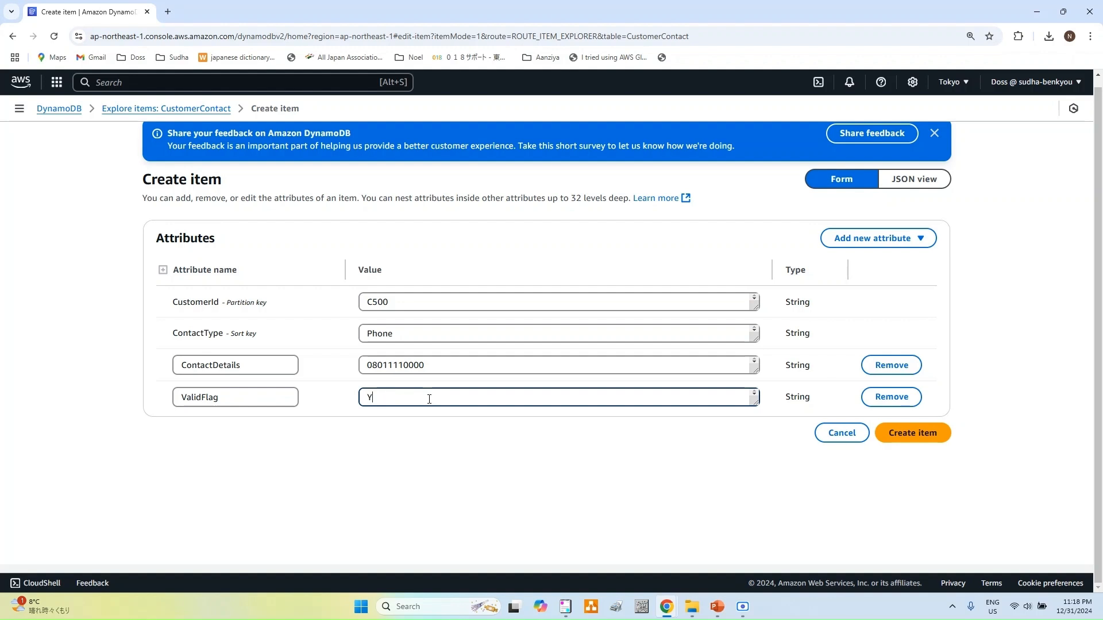
left_click(927, 440)
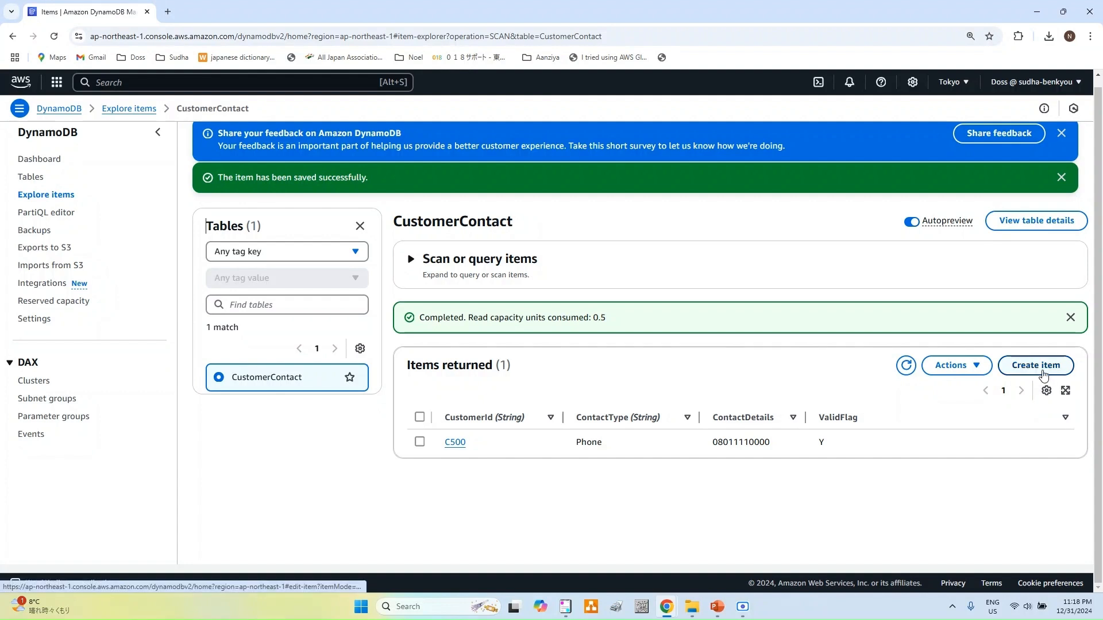
Step: Start a second item and fill its CustomerId with the customer ID copied from the second record in the notes
left_click(1039, 366)
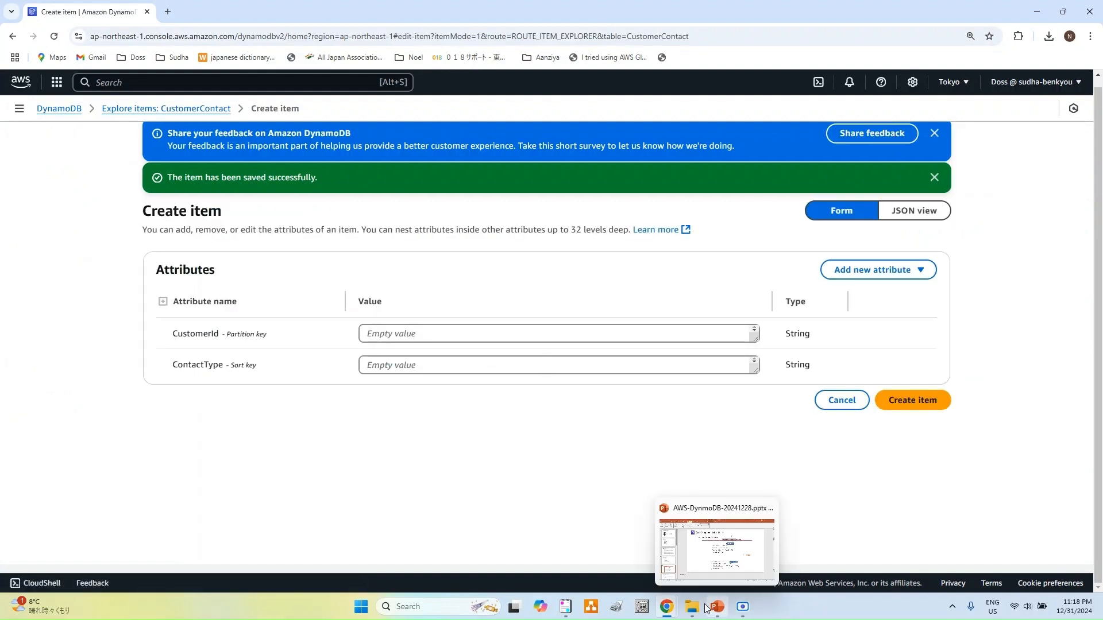
left_click(564, 606)
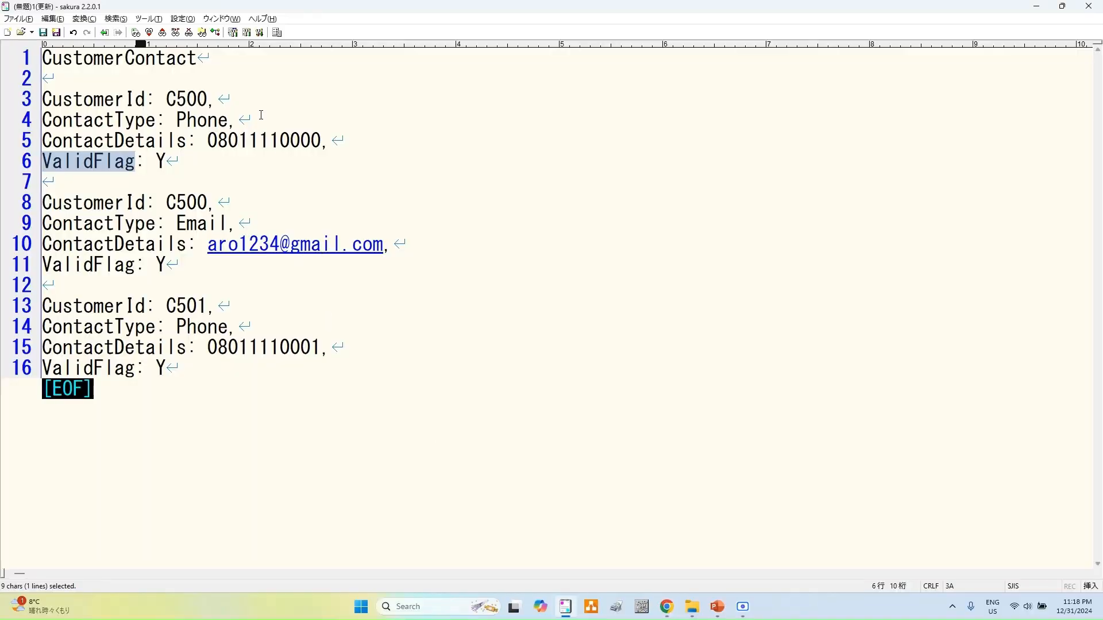
double_click(191, 204)
key("ctrl+c")
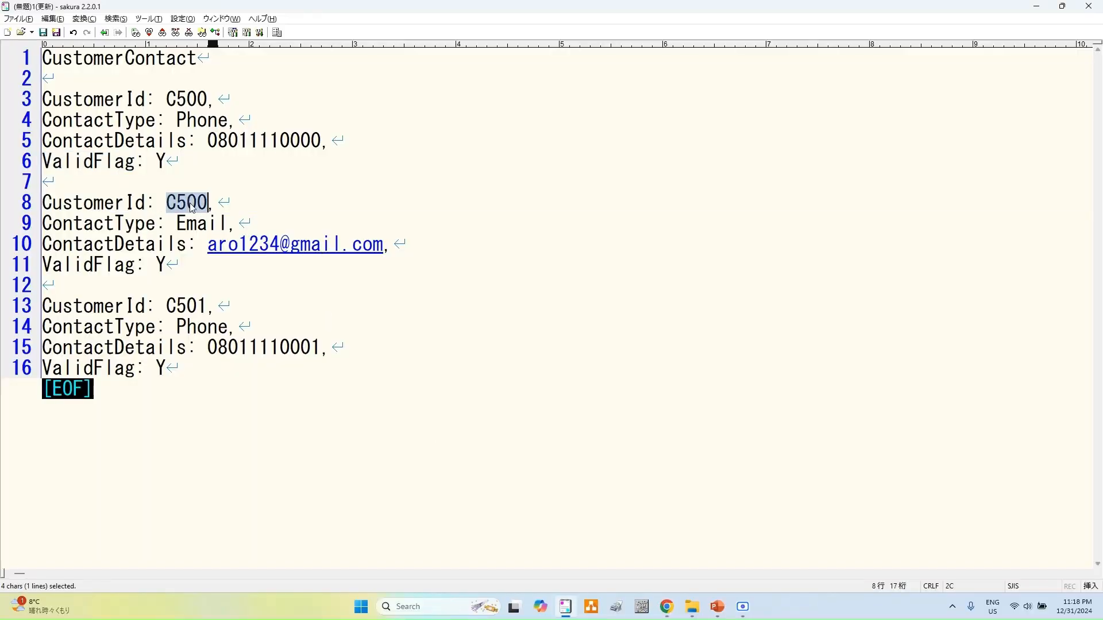
key("alt+Tab")
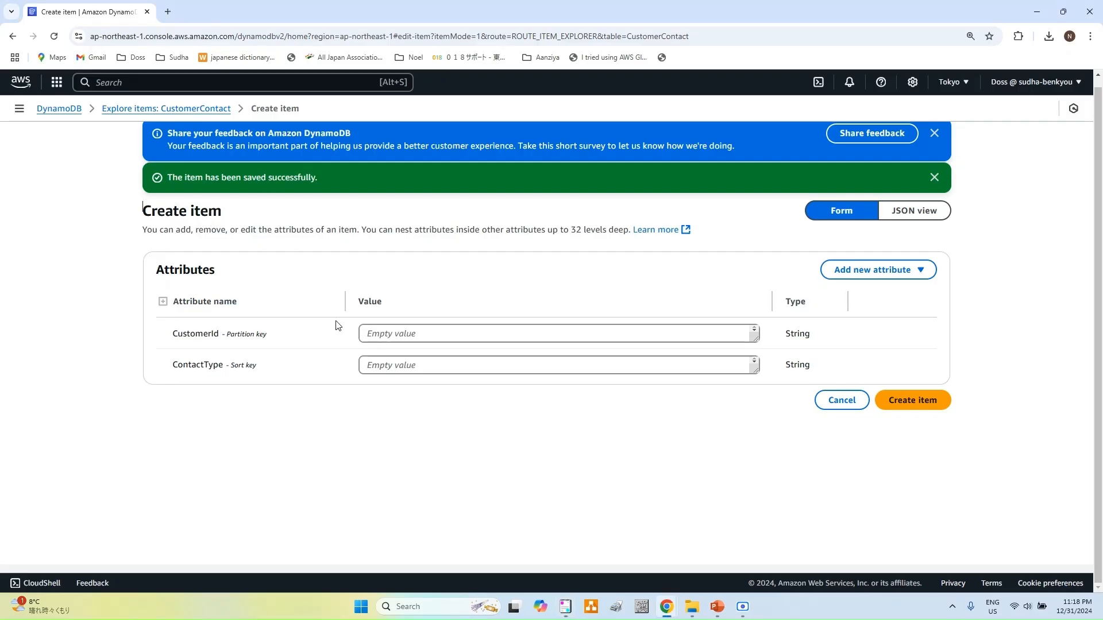
left_click(407, 336)
key("ctrl+v")
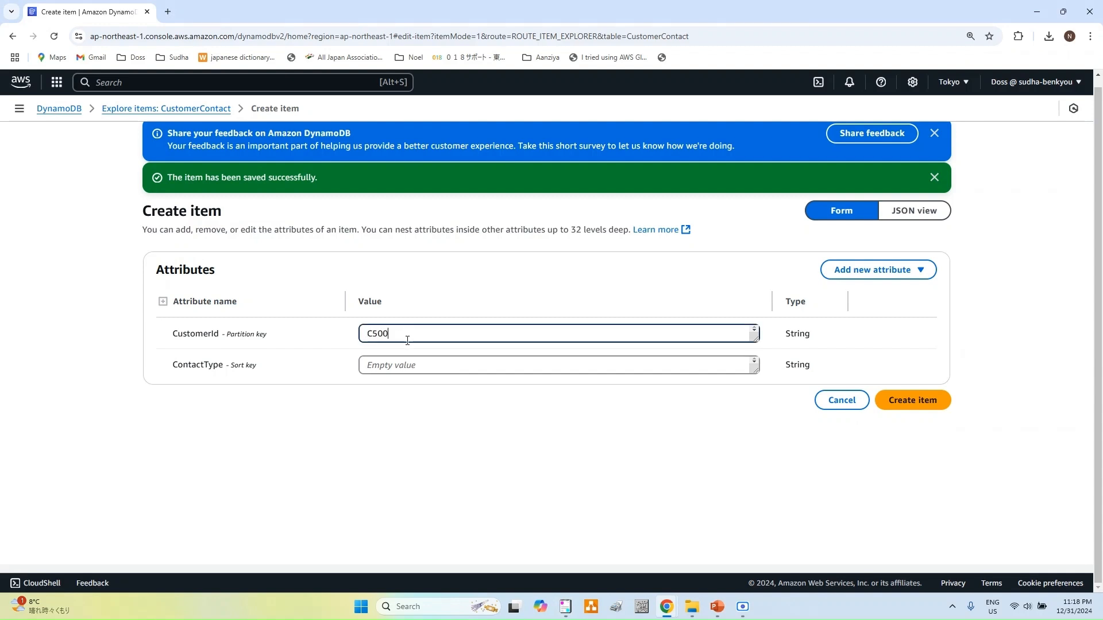
Step: Copy the second record's contact type, Email, from the notes into the new item's ContactType value
key("alt+Tab")
double_click(194, 228)
key("ctrl+c")
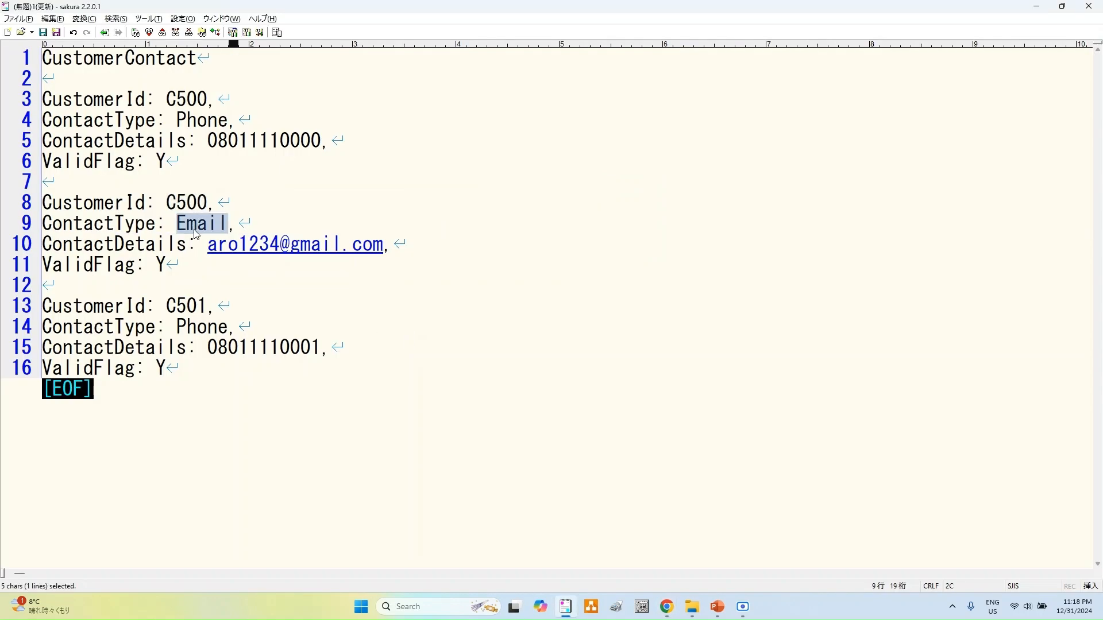
key("alt+Tab")
left_click(435, 361)
key("ctrl+v")
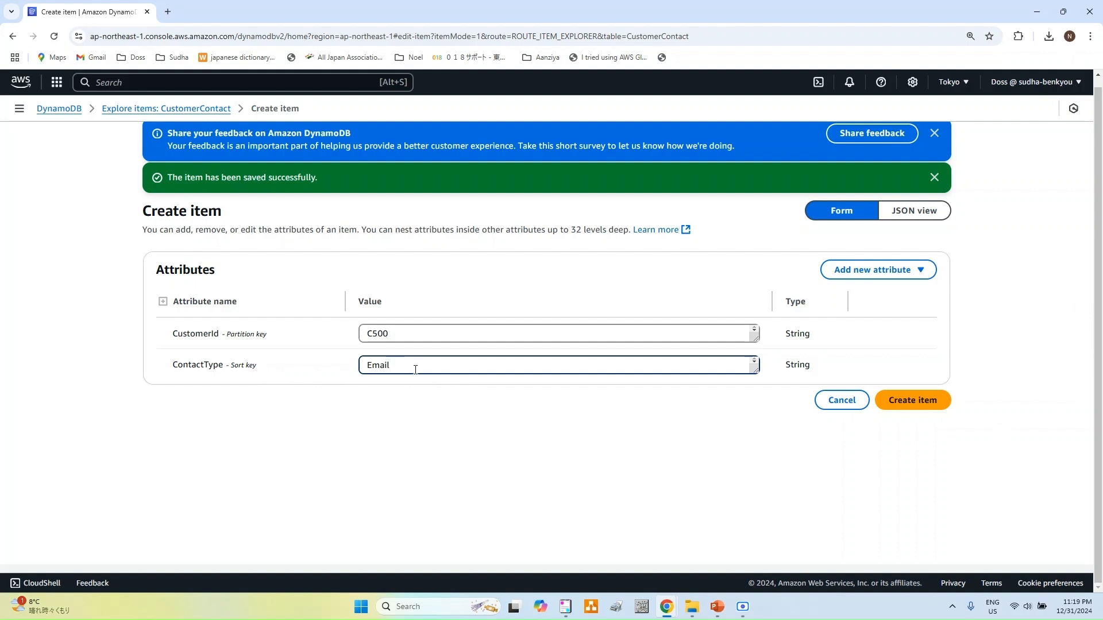
Step: Add a String attribute to the second item and name it ContactDetails, as in the notes
left_click(906, 274)
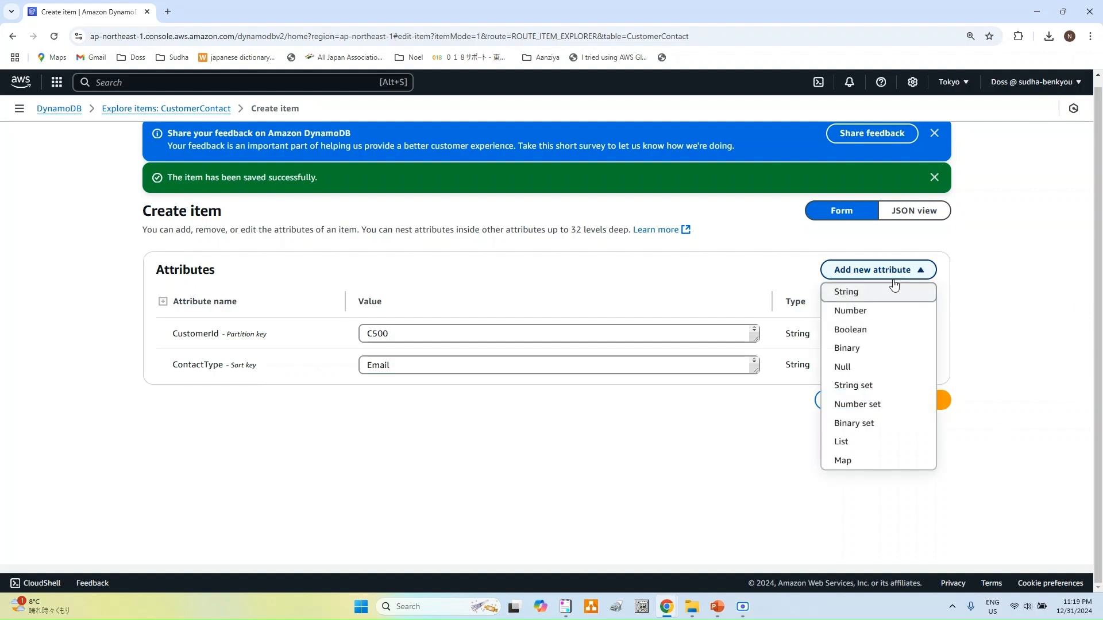
left_click(852, 297)
key("alt+Tab")
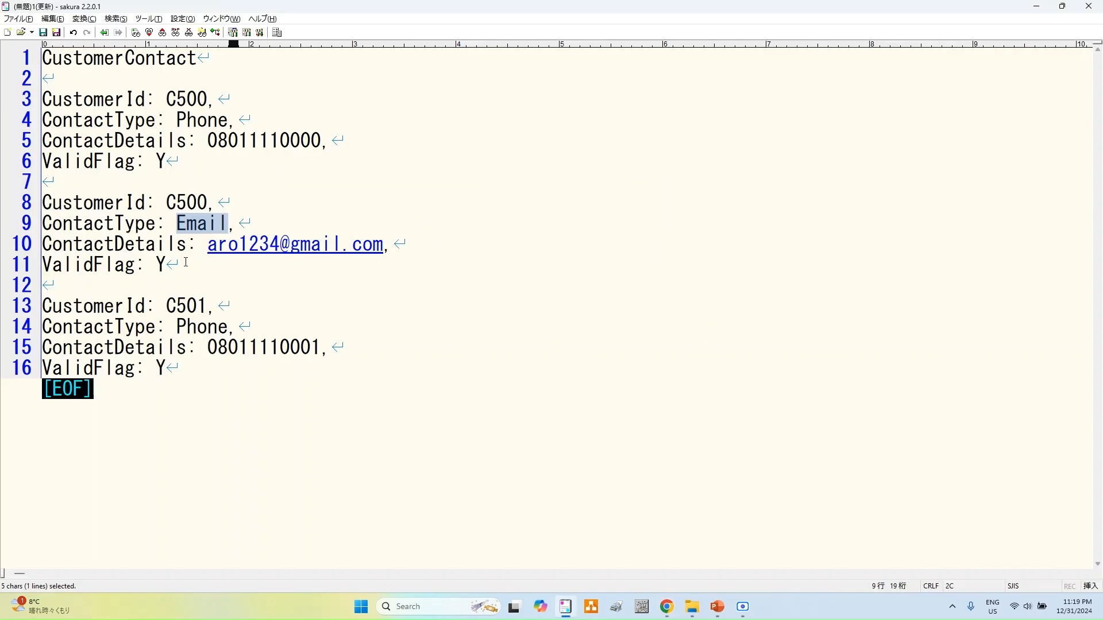
double_click(145, 244)
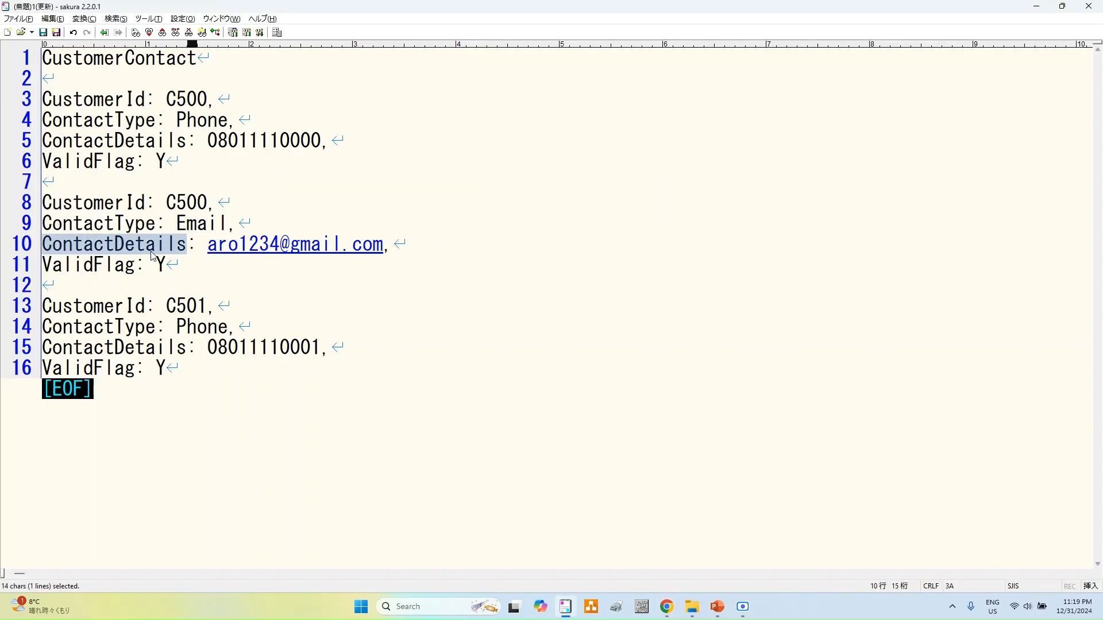
key("alt+Tab")
left_click(275, 397)
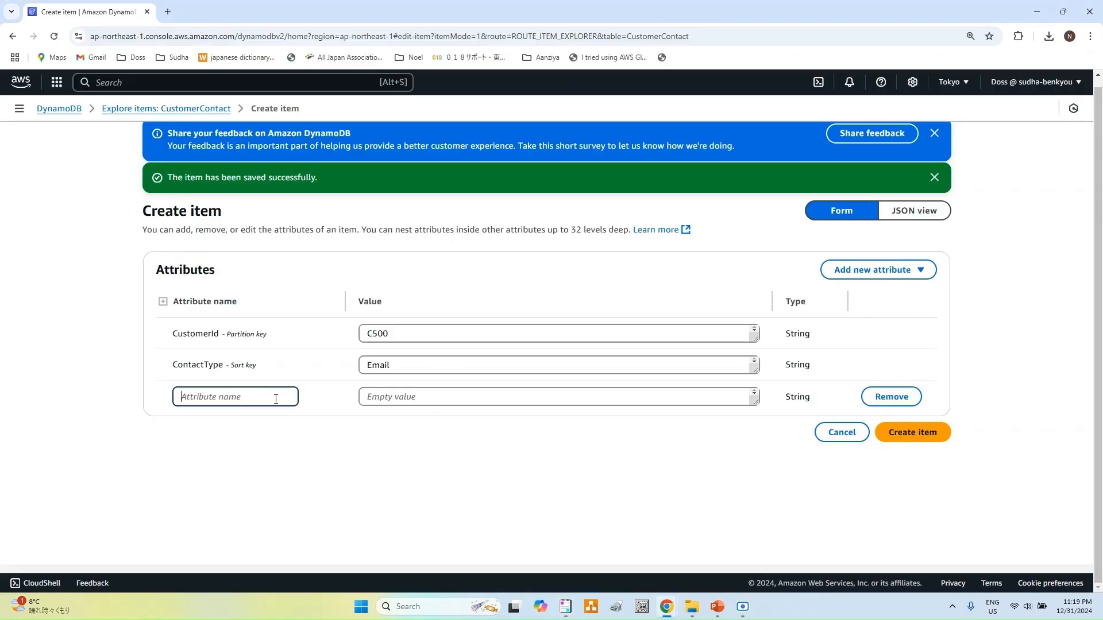
type("ContactDetails")
Step: Copy the second record's email address from the notes into the ContactDetails value
key("alt+Tab")
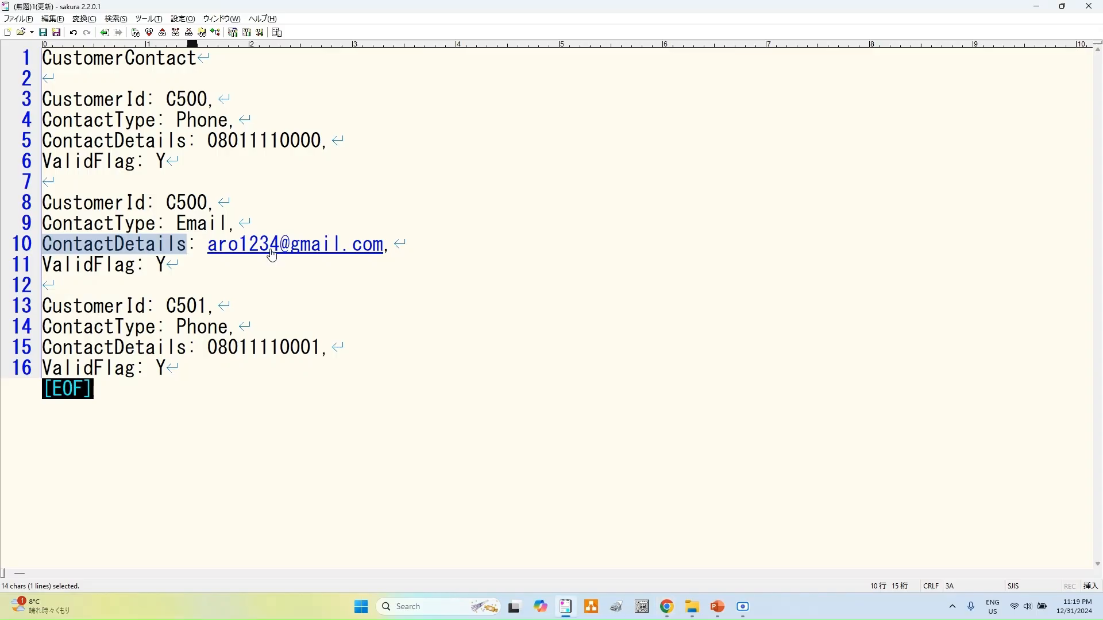
left_click_drag(208, 246, 385, 246)
key("ctrl+c")
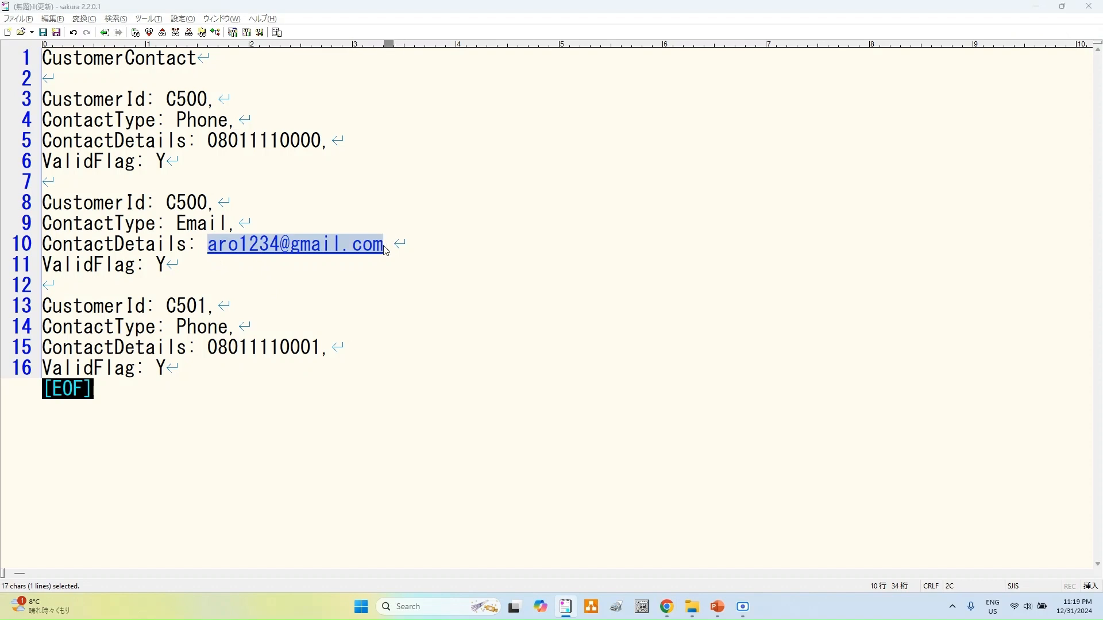
key("alt+Tab")
left_click(522, 398)
key("ctrl+v")
Step: Add a String attribute named ValidFlag with the value Y to the email contact, and create the item
key("alt+Tab")
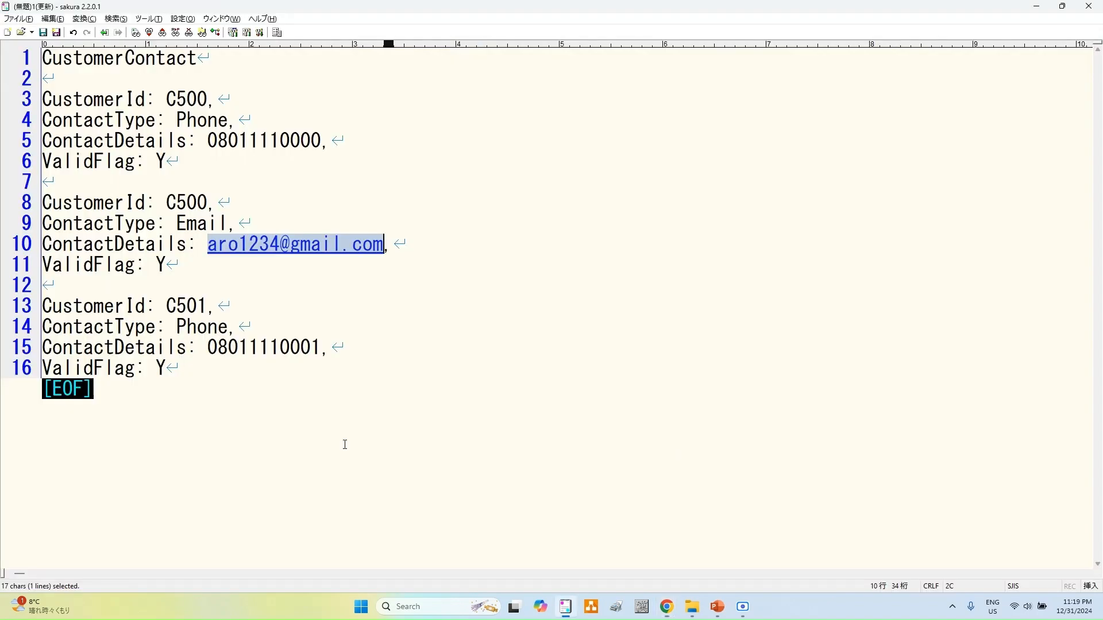
double_click(58, 266)
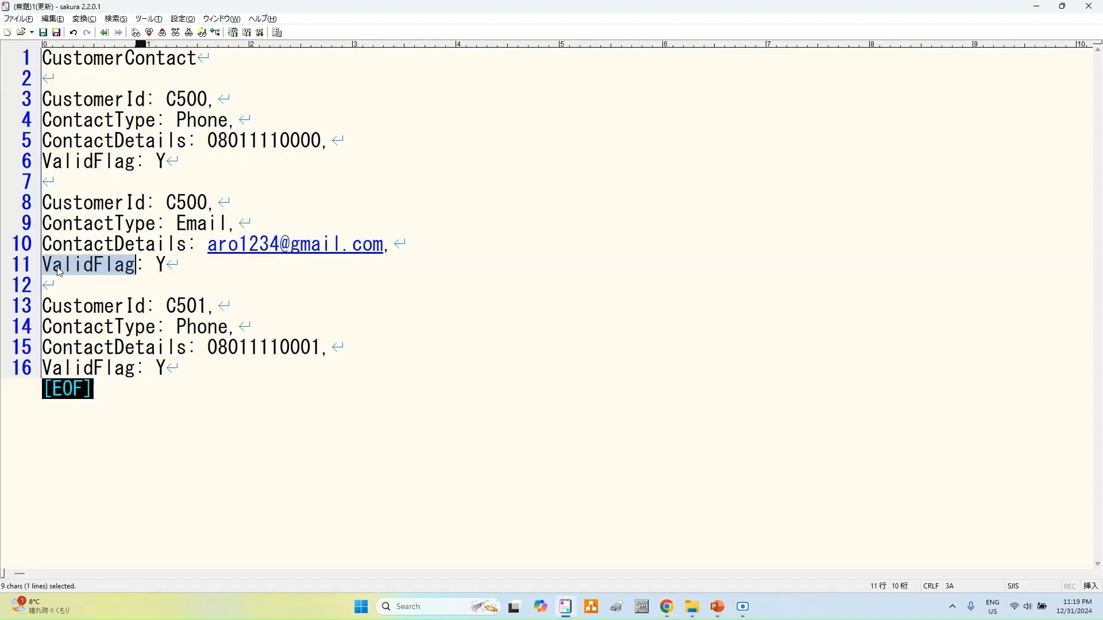
key("alt+Tab")
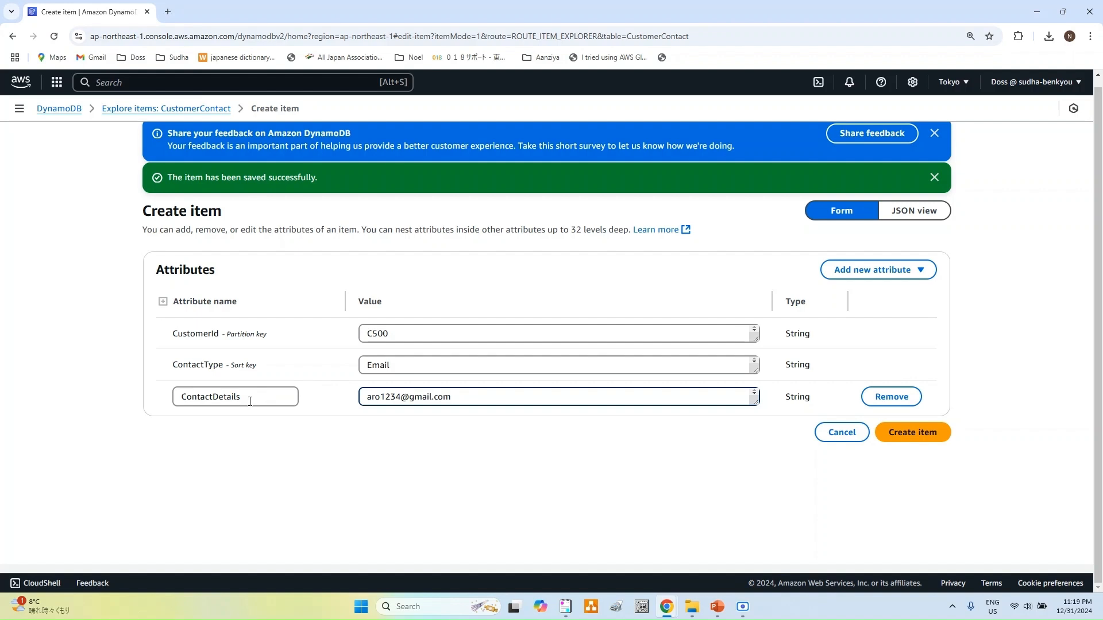
left_click(910, 273)
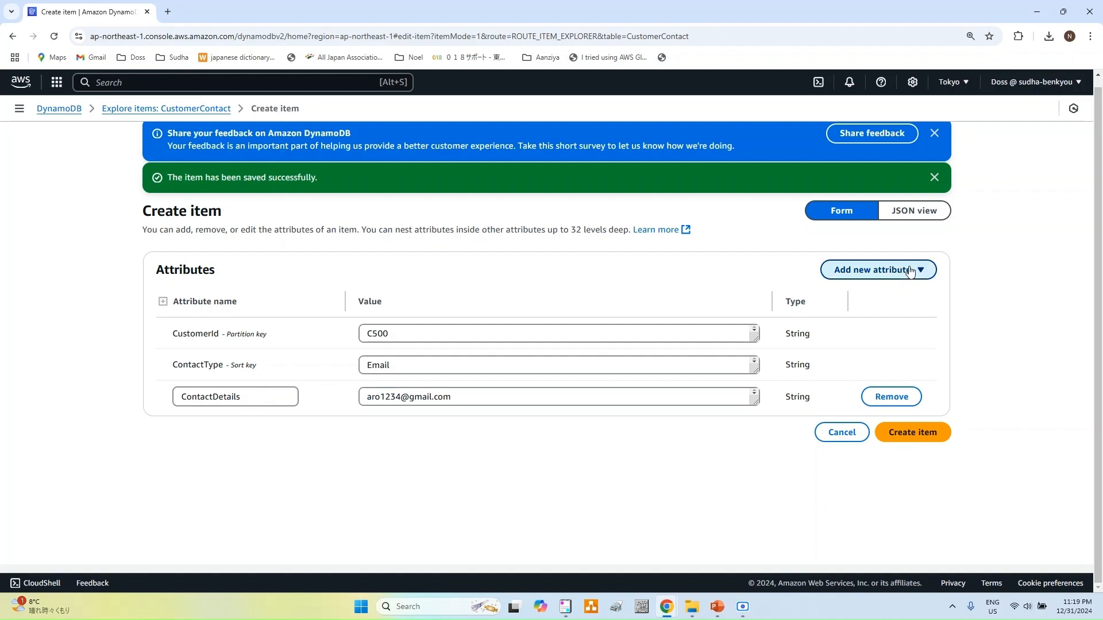
left_click(849, 296)
left_click(233, 432)
type("ValidFlag")
left_click(438, 429)
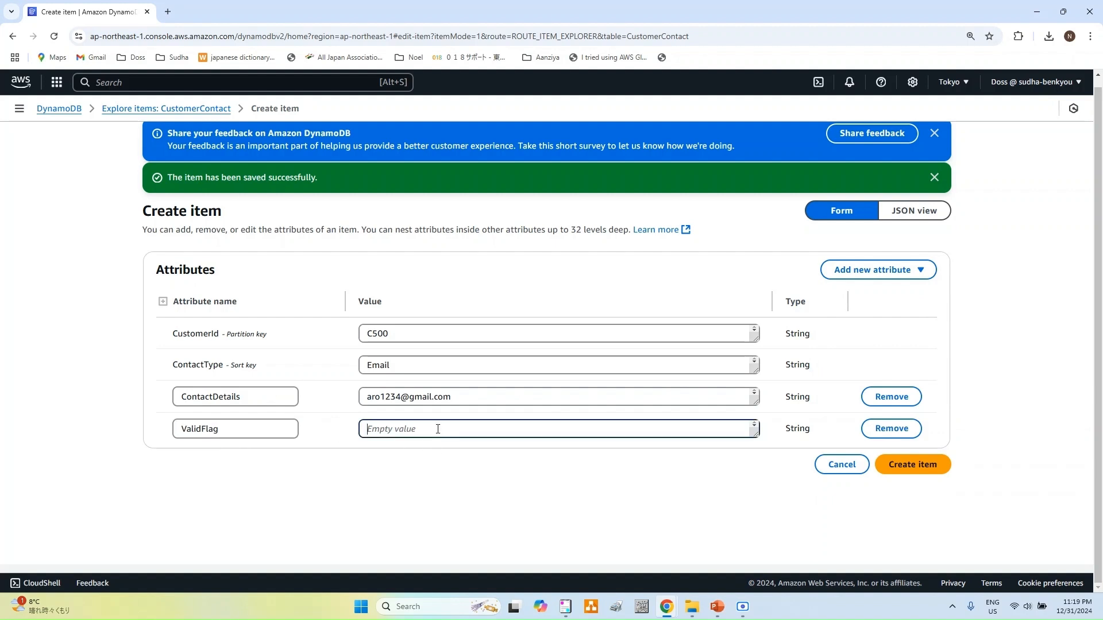
type("y")
key("BackSpace")
type("Y")
left_click(913, 470)
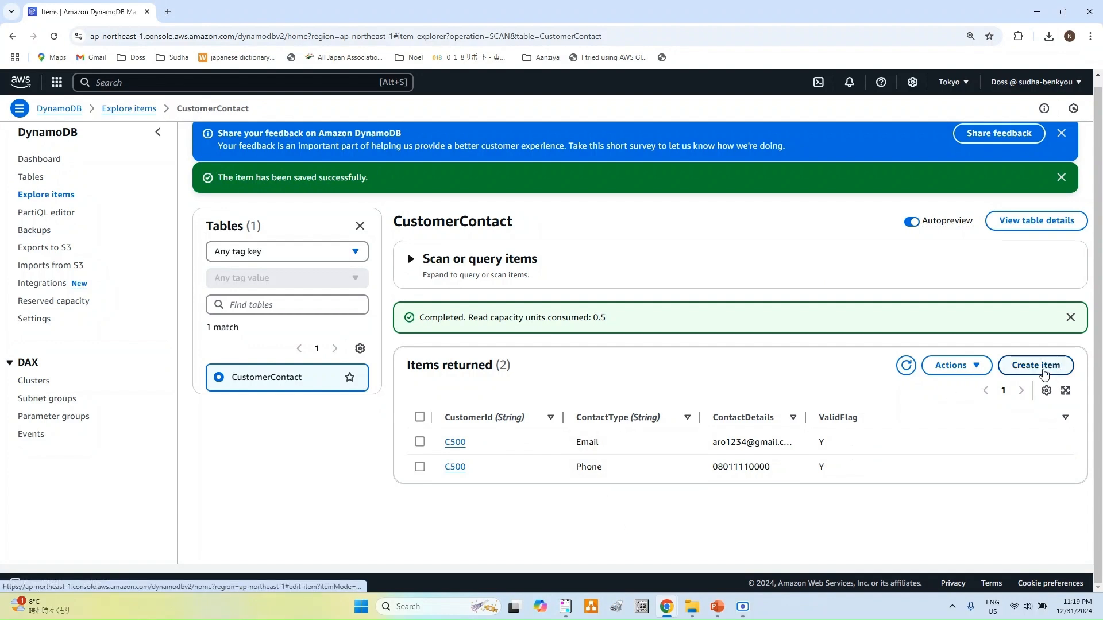
Step: Start a third item, paste the third record's customer ID into CustomerId, and change it to the ID used by the first two records
left_click(1053, 364)
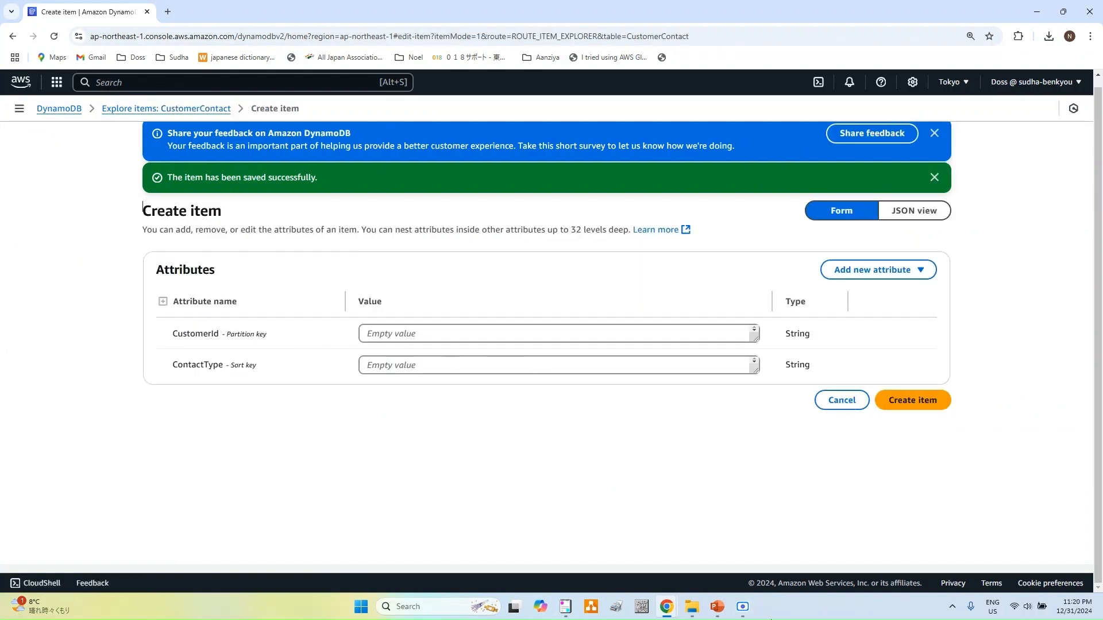
left_click(564, 602)
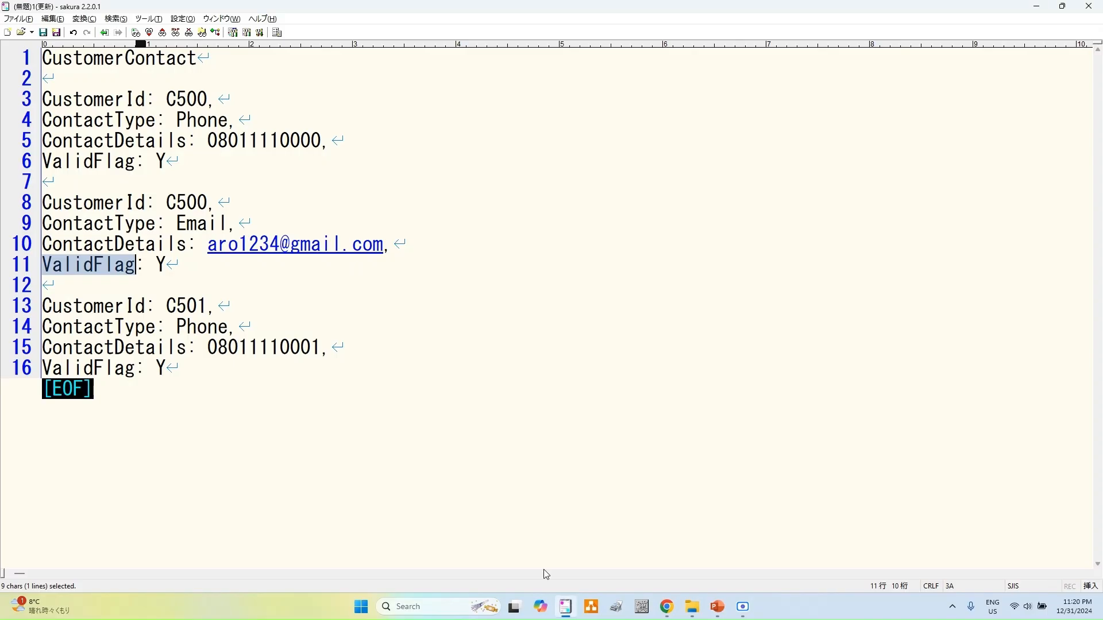
double_click(178, 309)
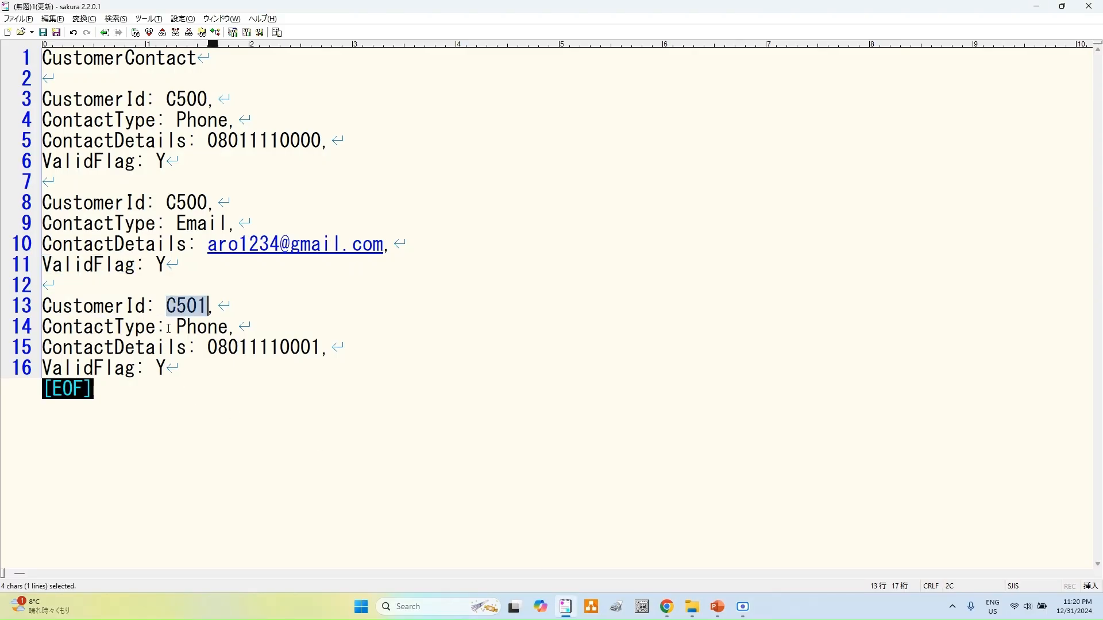
key("alt+Tab")
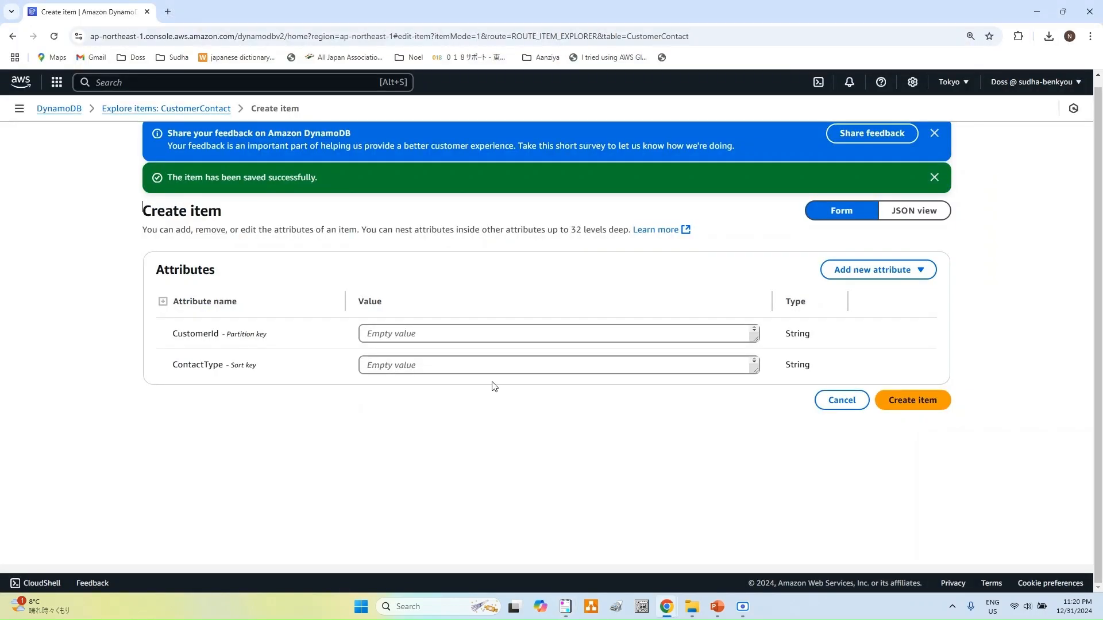
left_click(480, 334)
key("ctrl+v")
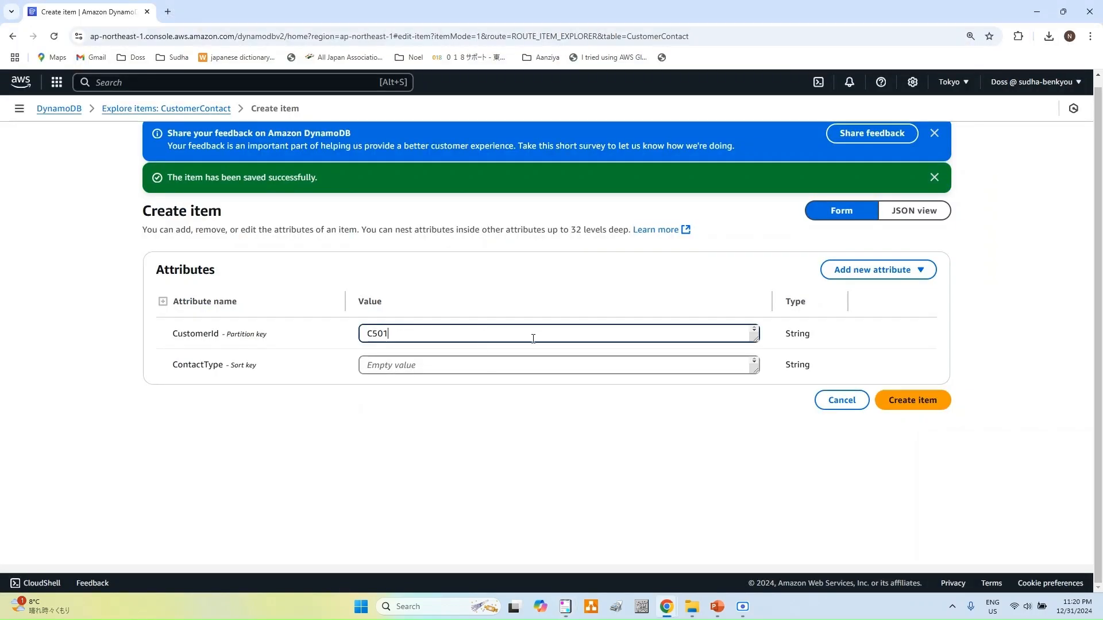
key("BackSpace")
type("0")
Step: Copy the third record's contact type, Phone, from the notes into the ContactType value
key("alt+Tab")
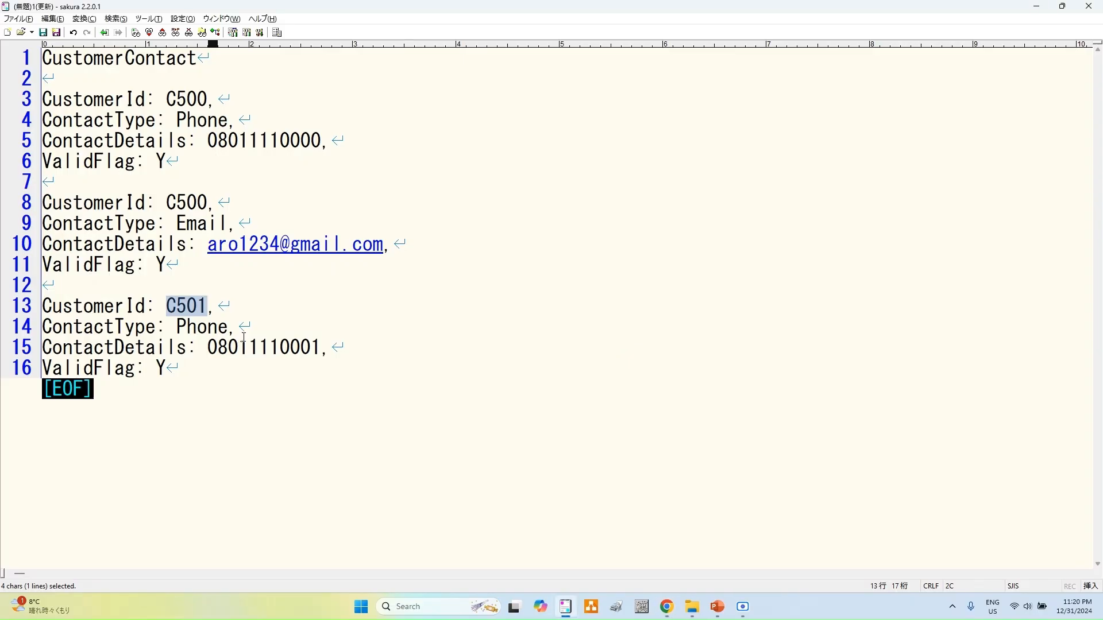
double_click(208, 335)
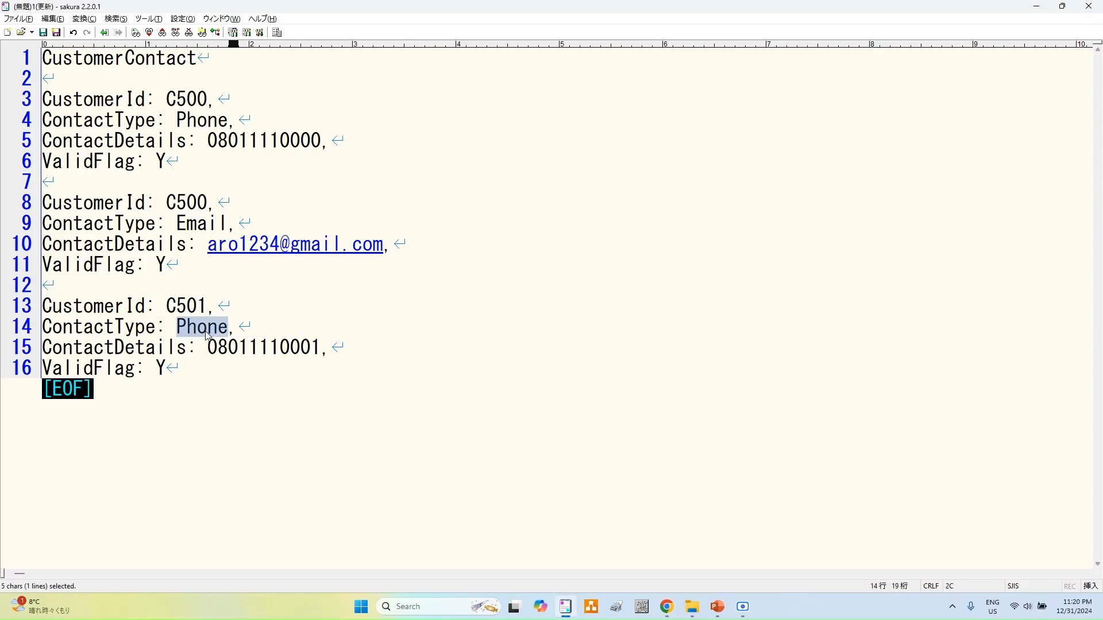
key("alt+Tab")
left_click(469, 361)
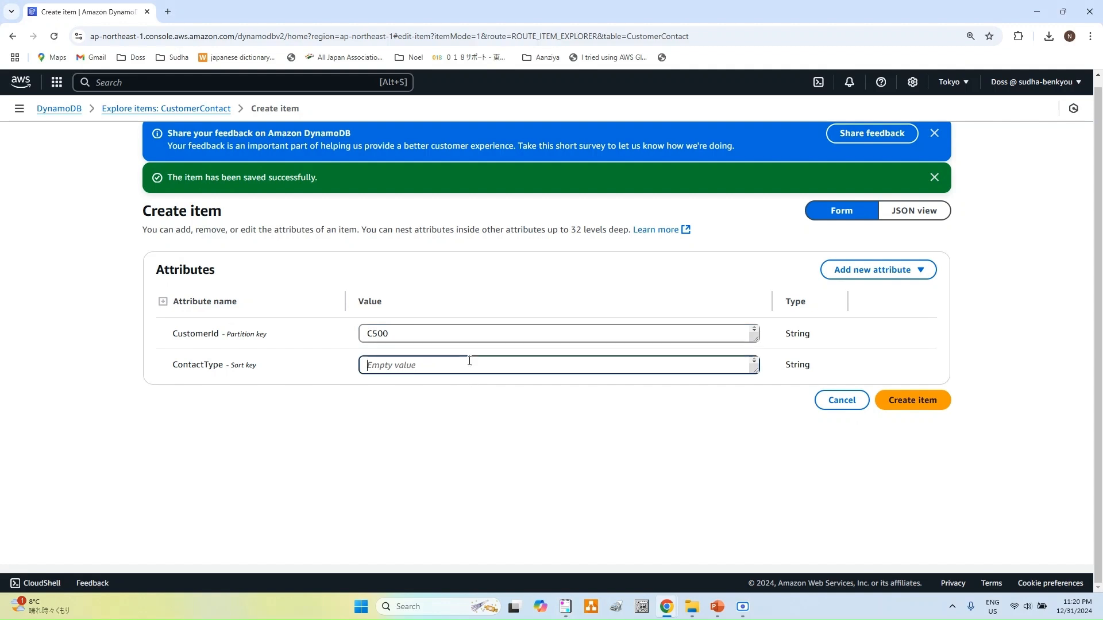
key("ctrl+v")
Step: Add a String attribute to the third item and name it ContactDetails, as in the notes
left_click(912, 275)
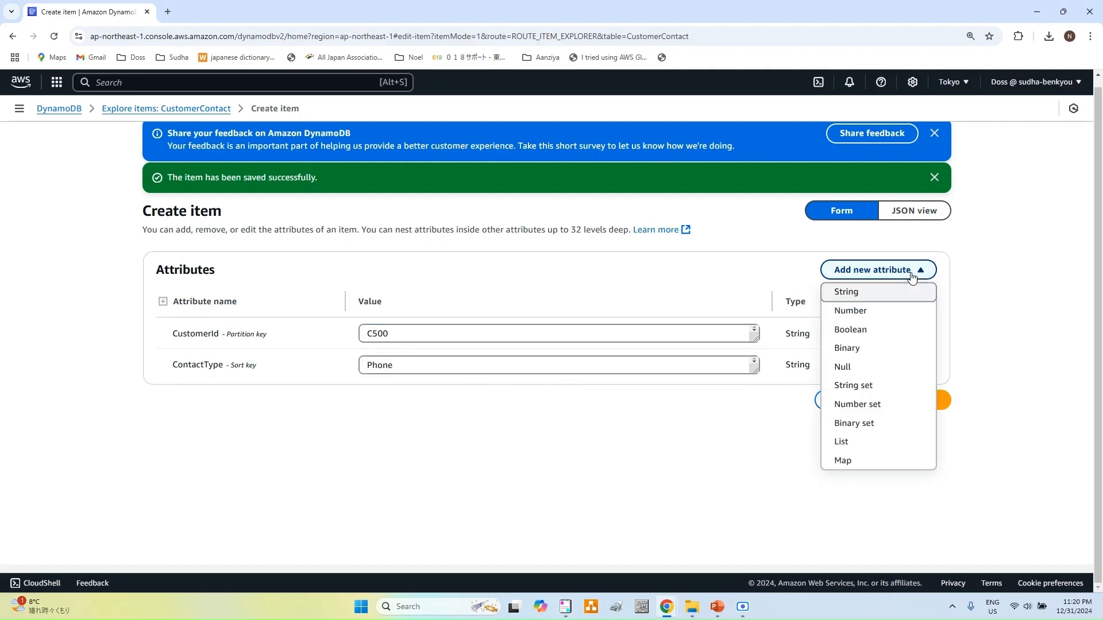
left_click(884, 297)
key("alt+Tab")
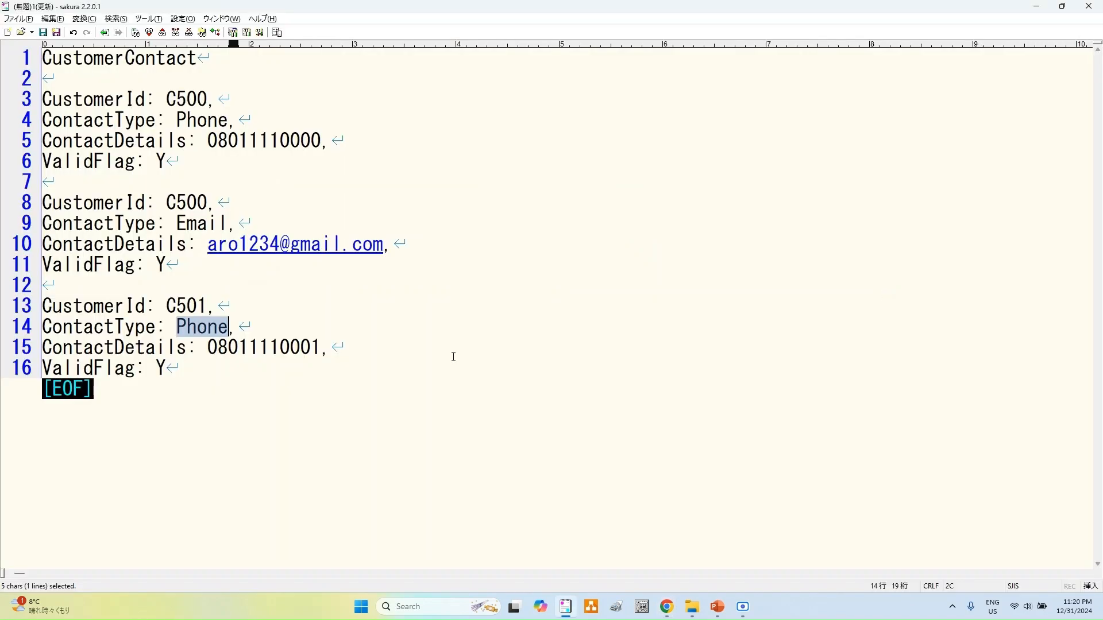
double_click(78, 350)
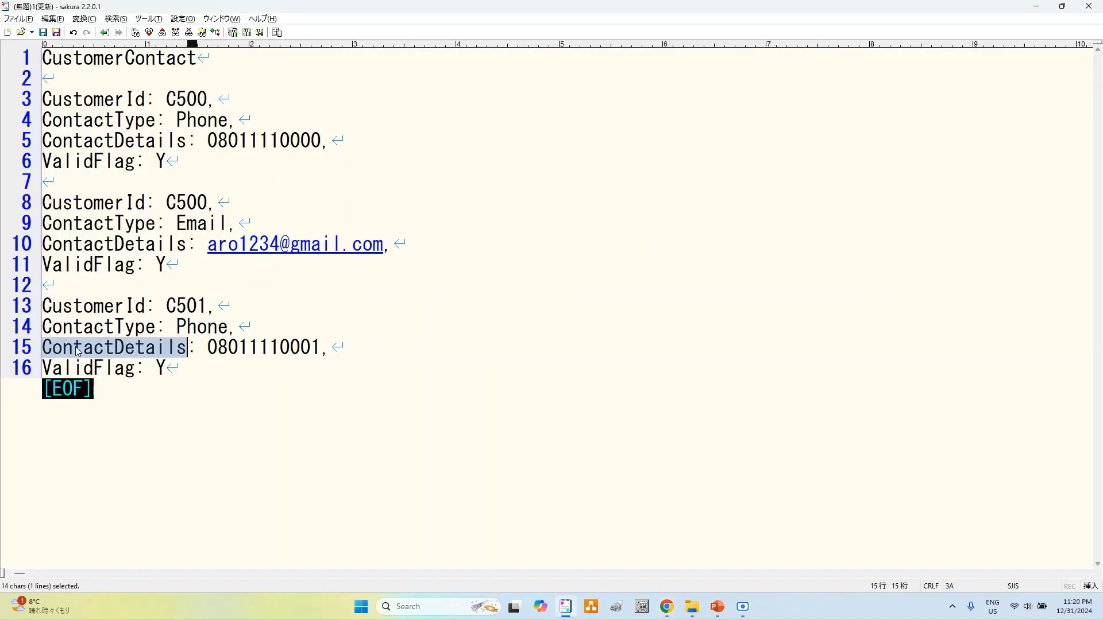
key("alt+Tab")
left_click(231, 402)
type("ContactDetails")
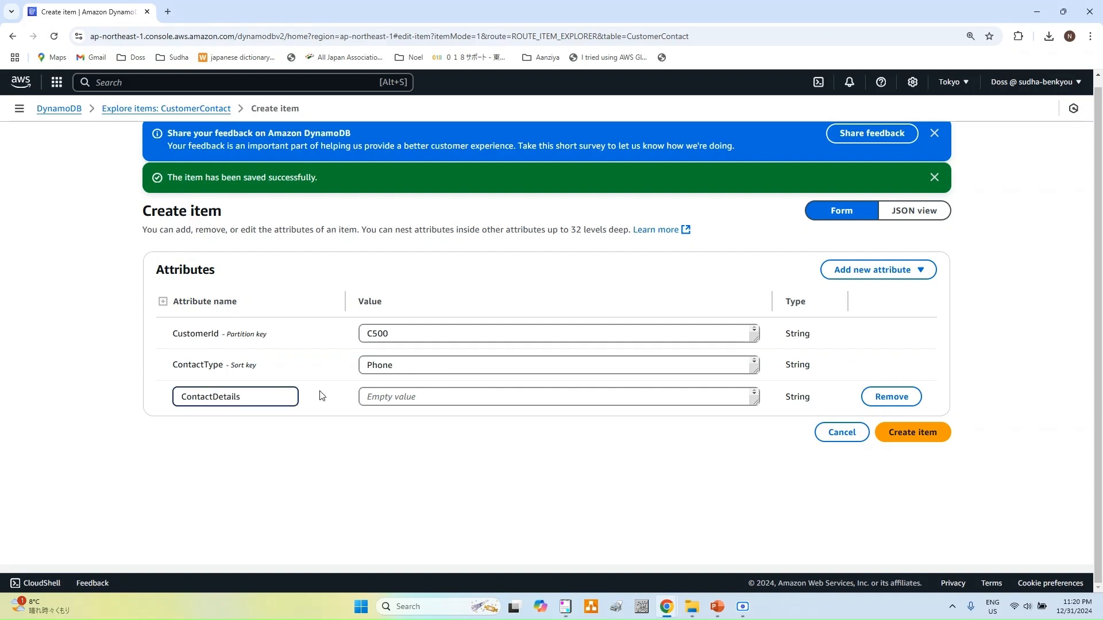
Step: Copy the third record's phone number from the notes into the ContactDetails value
key("alt+Tab")
double_click(261, 347)
key("ctrl+c")
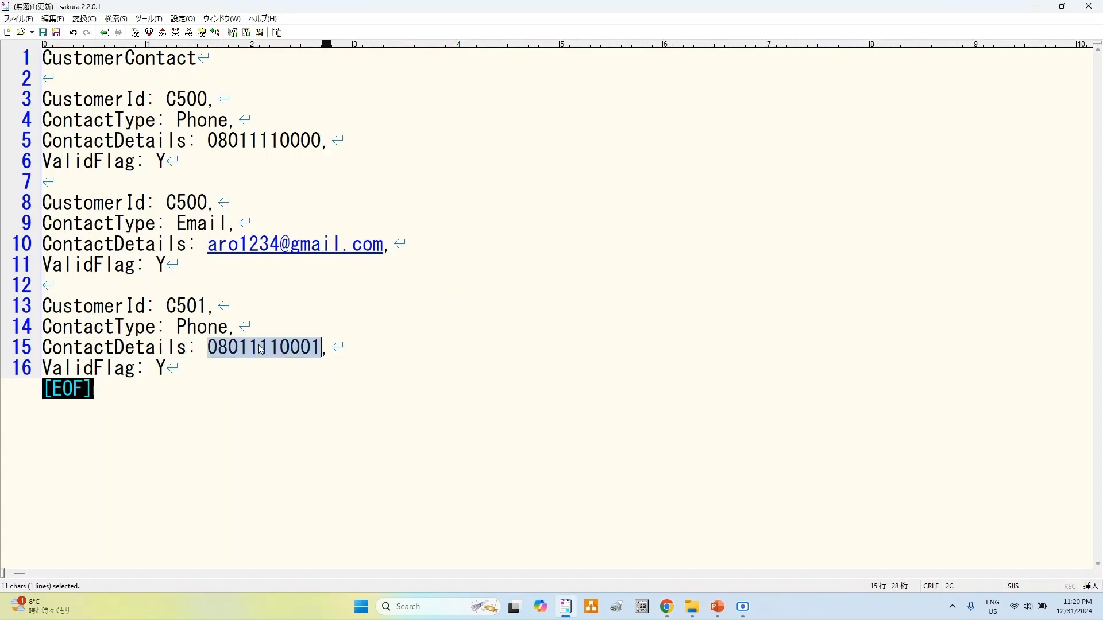
key("alt+Tab")
left_click(498, 396)
key("ctrl+v")
Step: Add a String attribute named ValidFlag with the value Y, and try to create the item with the reused customer ID
key("alt+Tab")
double_click(61, 369)
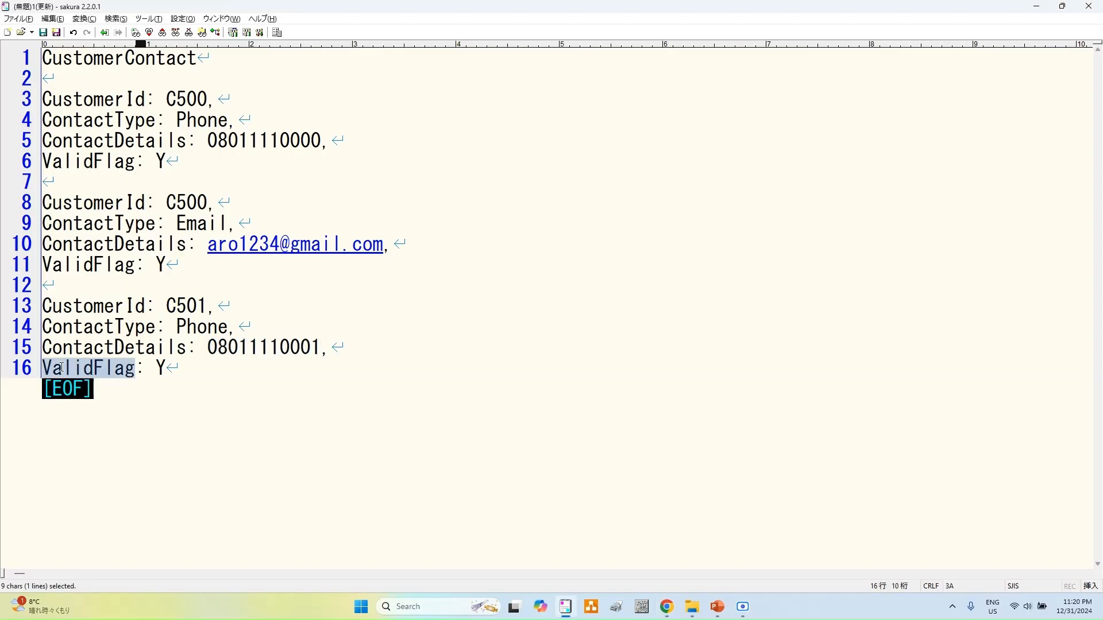
key("alt+Tab")
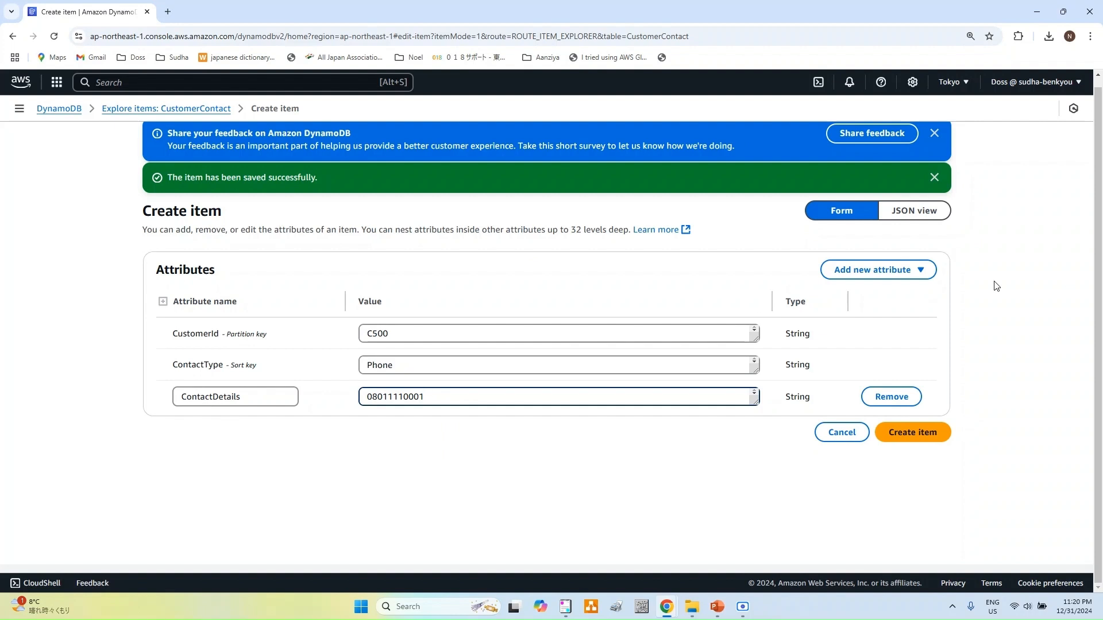
left_click(857, 273)
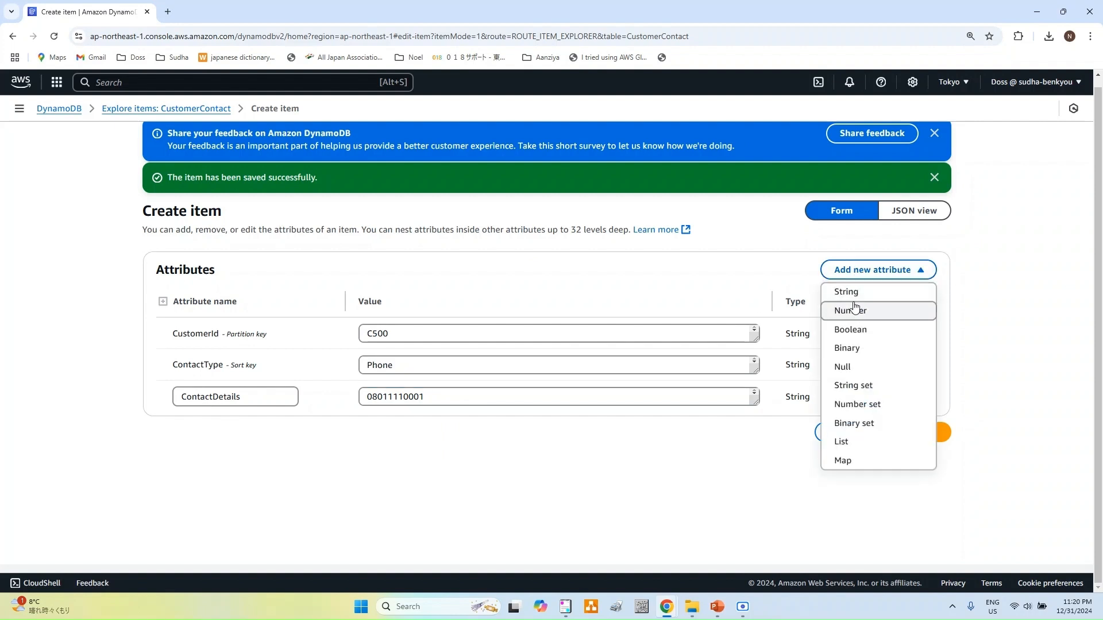
left_click(853, 293)
left_click(285, 428)
type("ValidFlag")
left_click(425, 430)
type("Y")
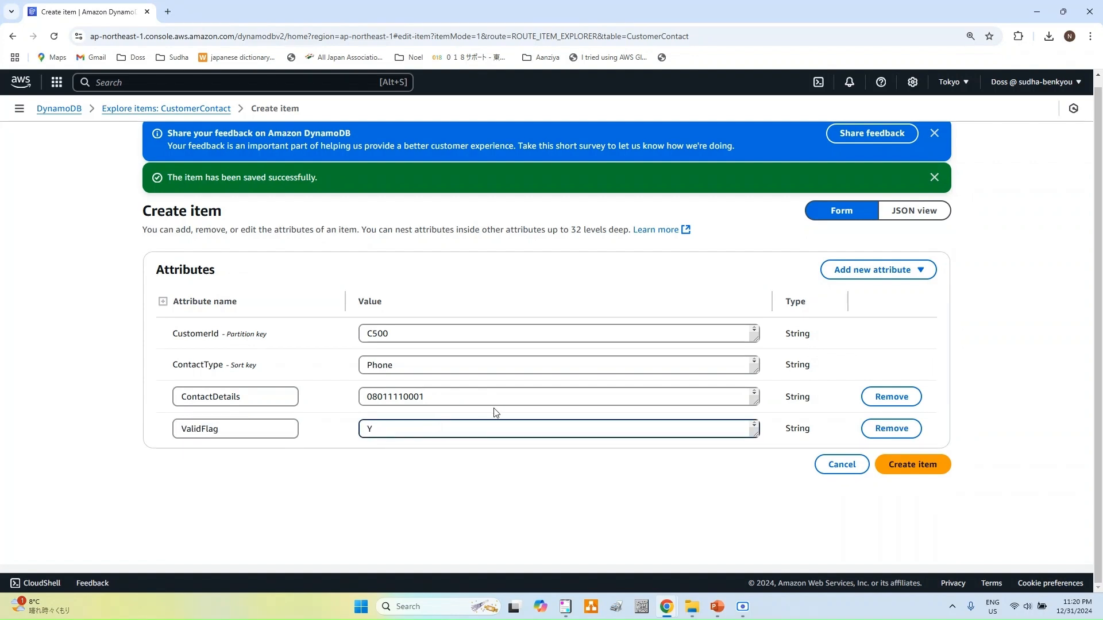
left_click(913, 468)
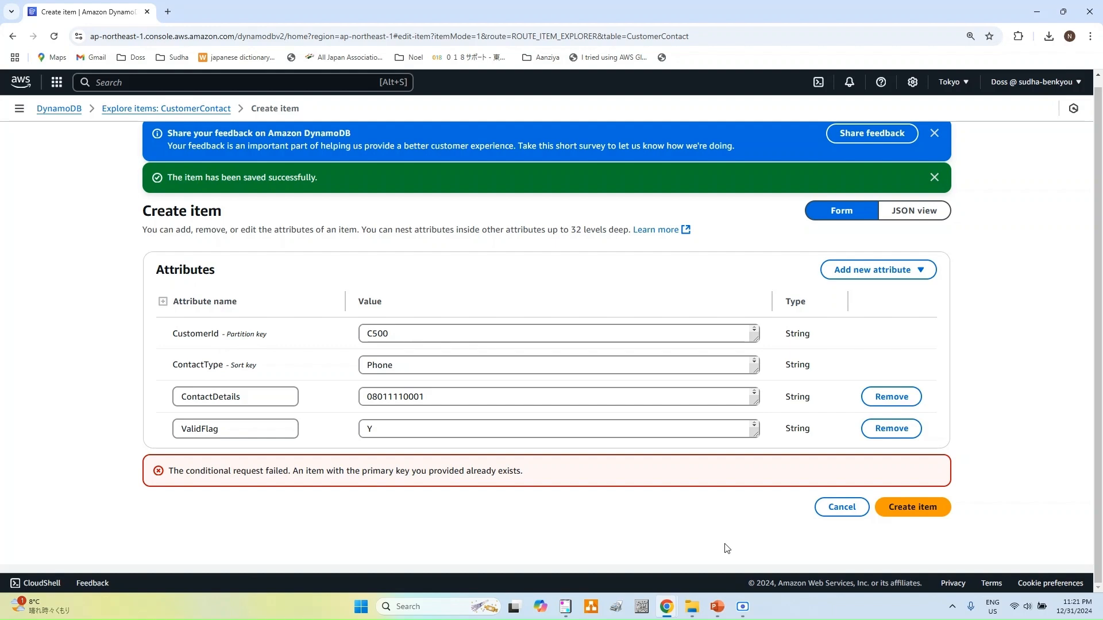
Step: Check the notes, correct the CustomerId to the third record's customer ID, and create the item
left_click(566, 608)
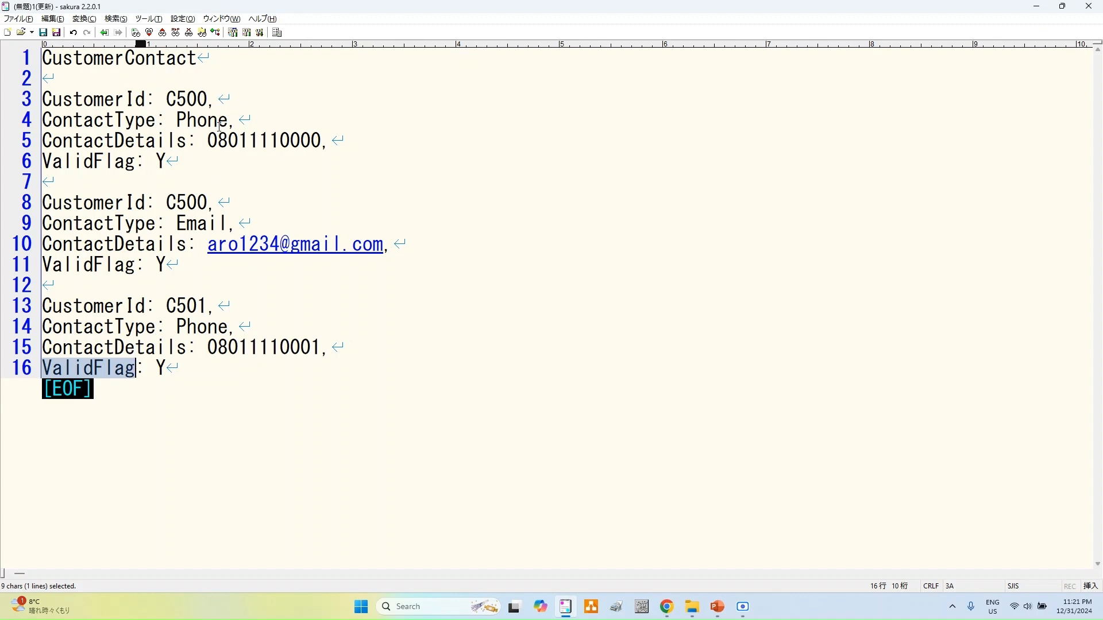
key("alt+Tab")
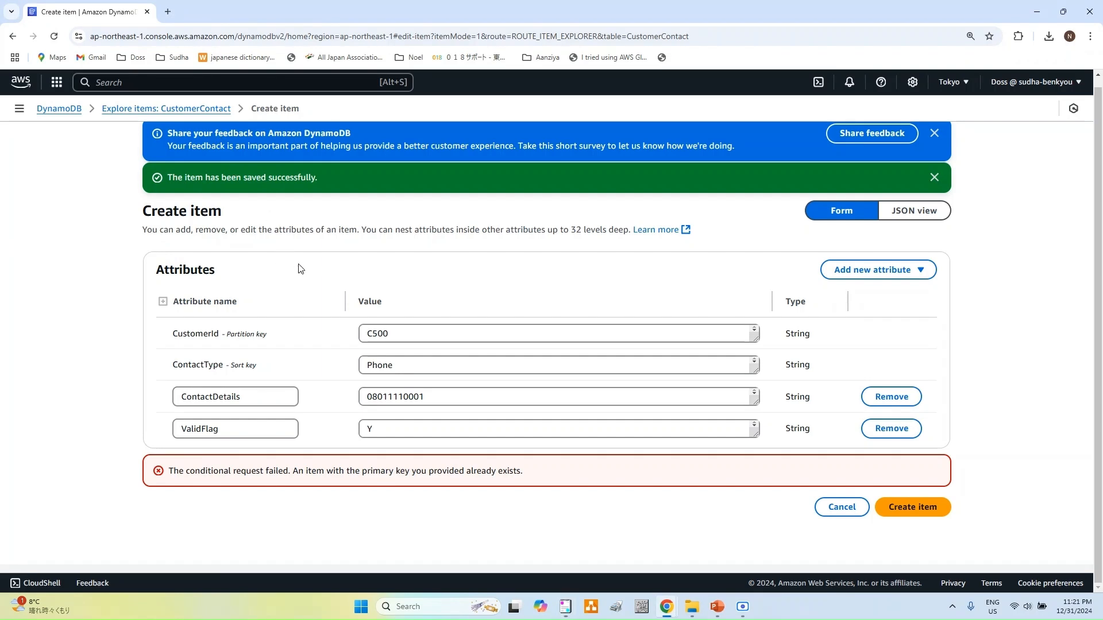
left_click(414, 336)
type("1")
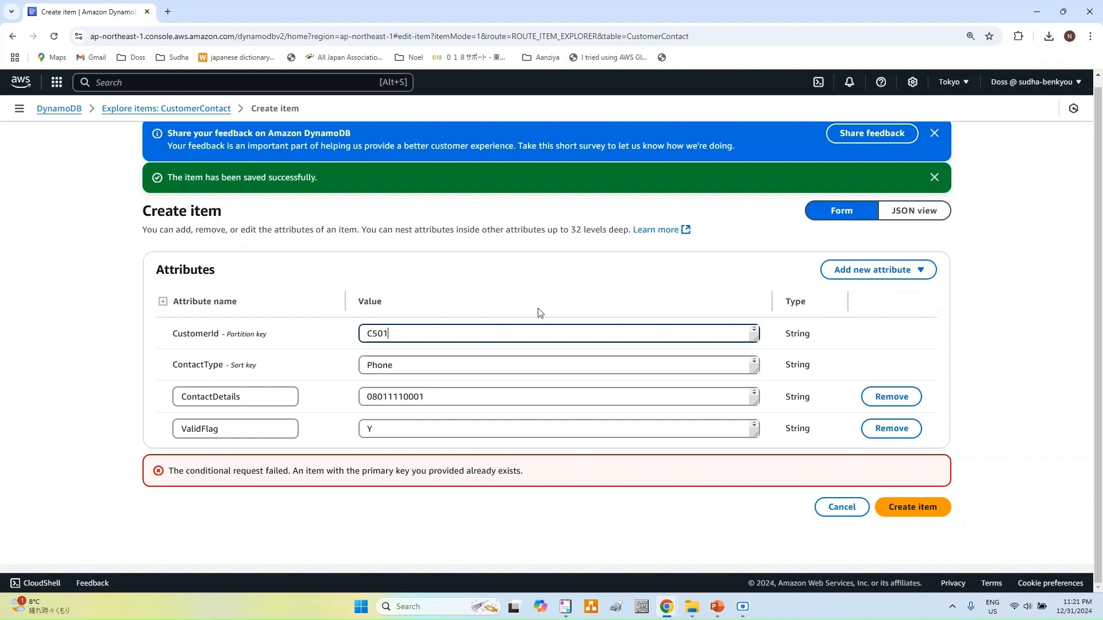
left_click(941, 509)
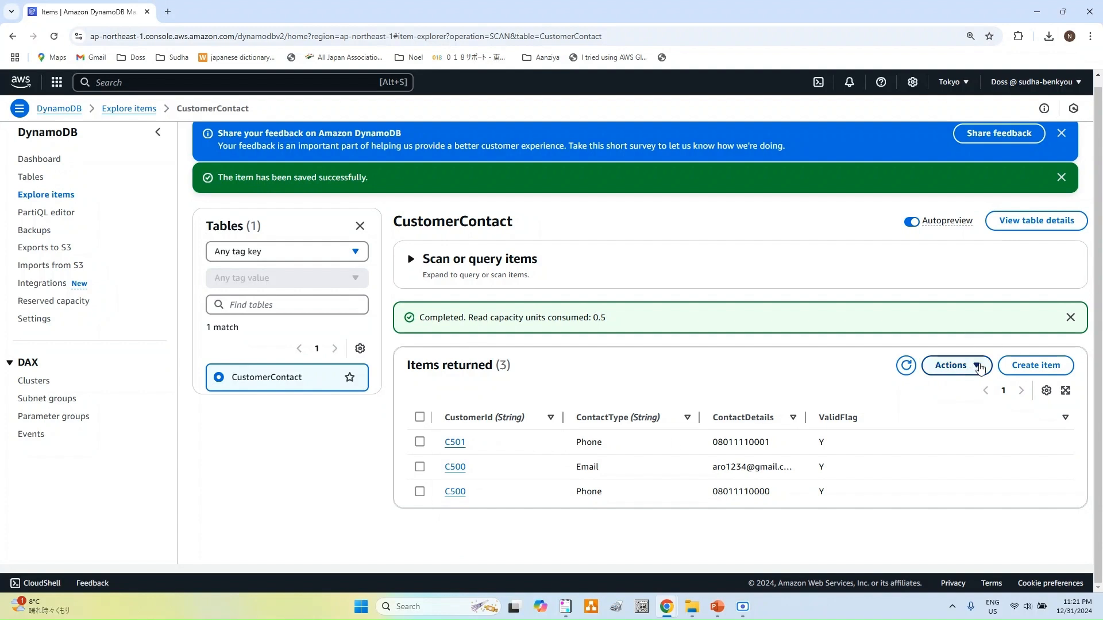
Step: Edit the first listed item, change the last digit of its ContactDetails phone number to 2, and save and close the item
left_click(978, 366)
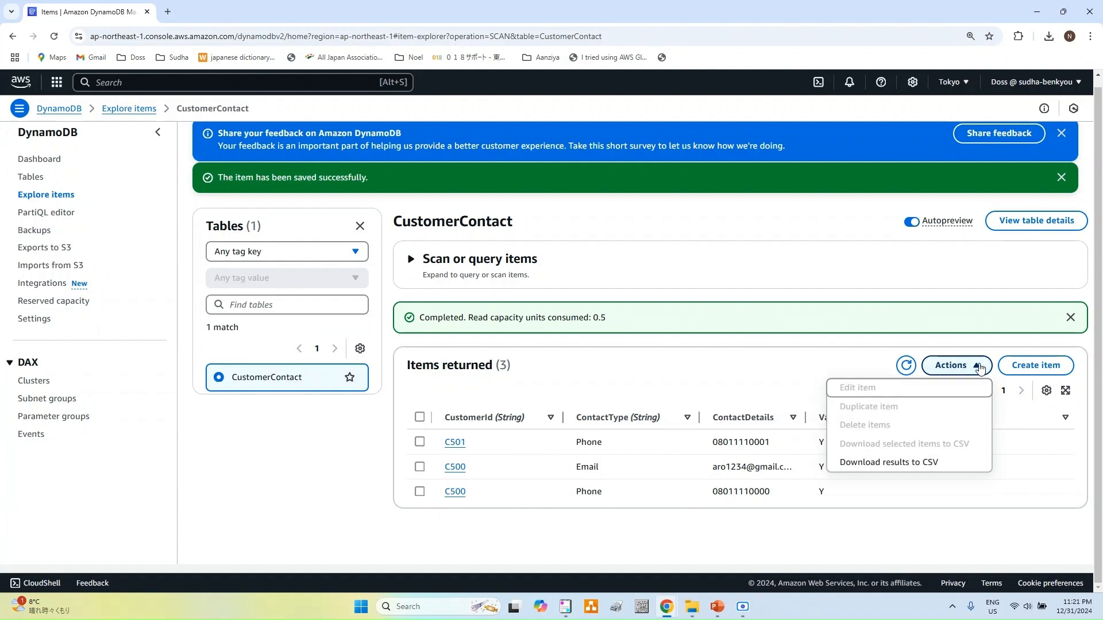
left_click(420, 442)
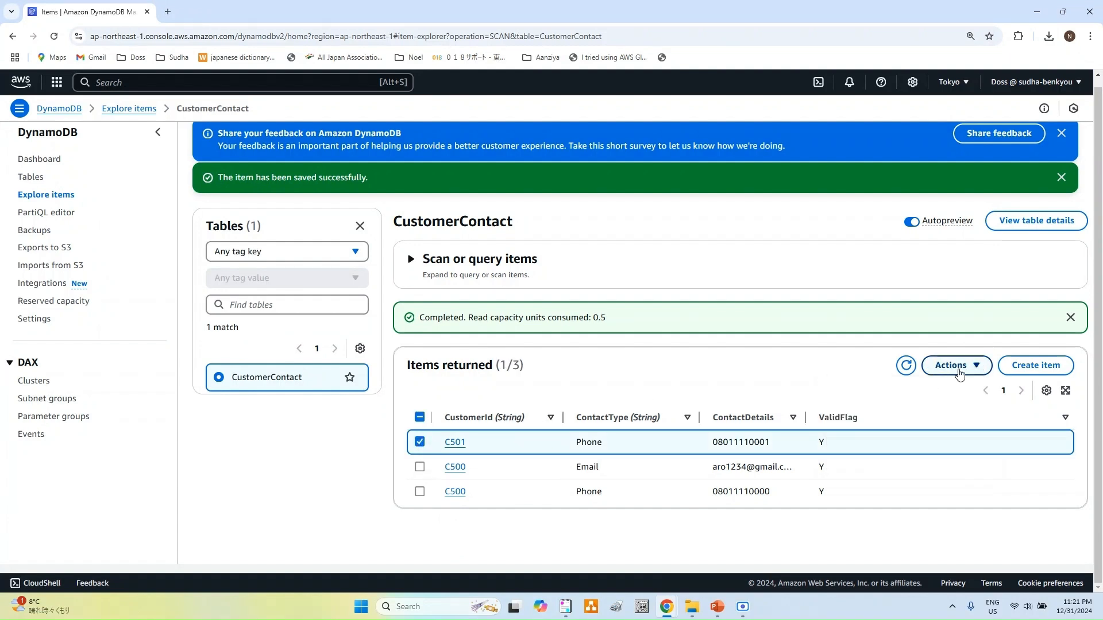
left_click(980, 368)
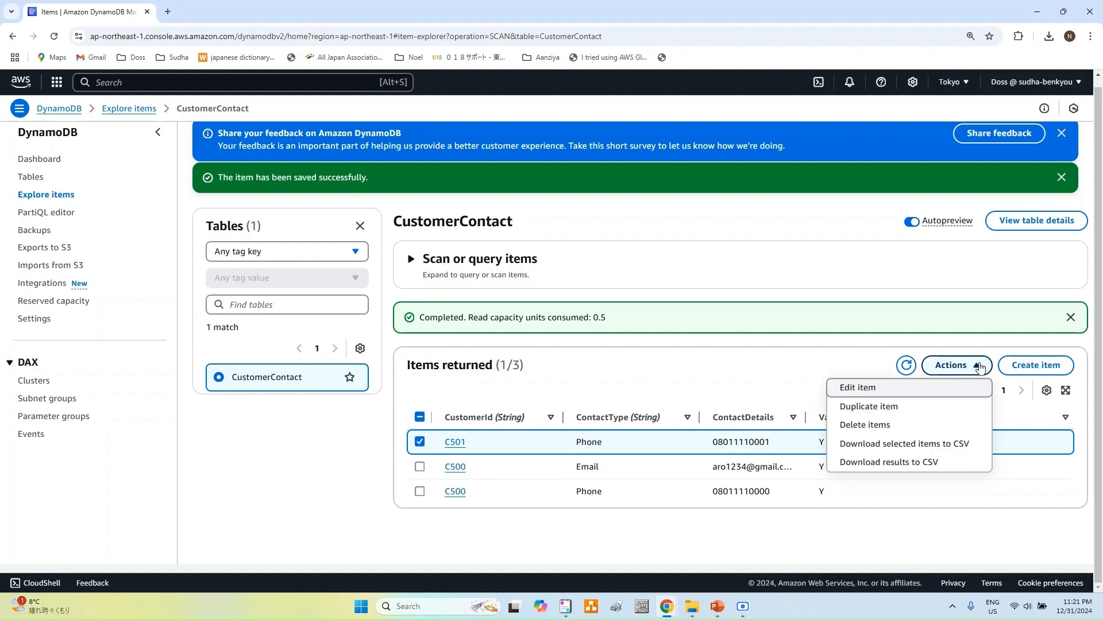
left_click(867, 389)
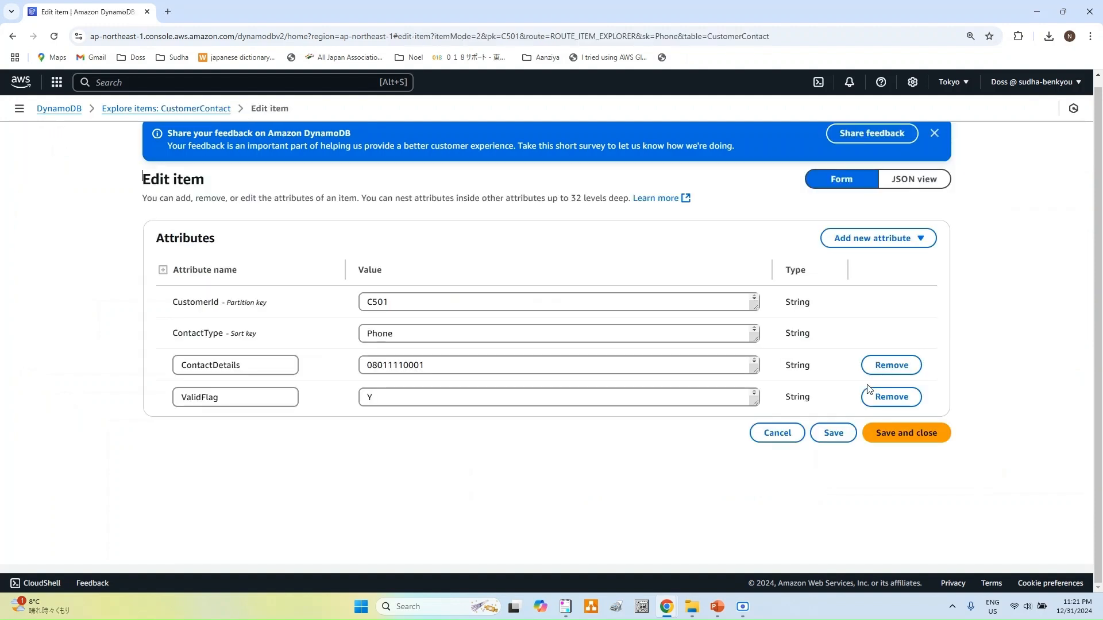
left_click(438, 364)
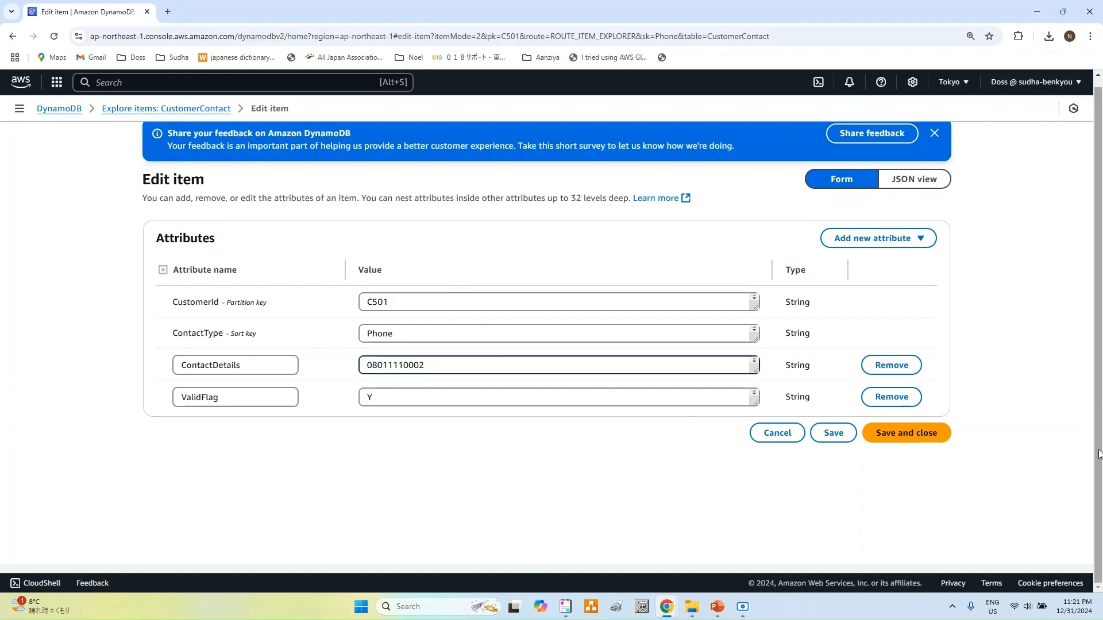
left_click(844, 439)
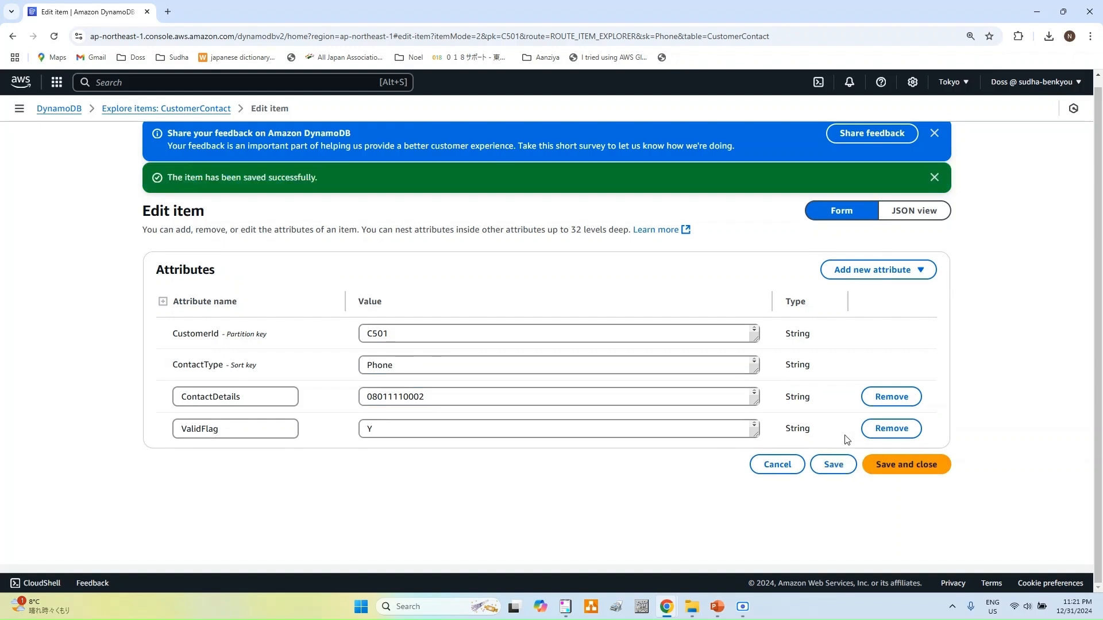
left_click(910, 468)
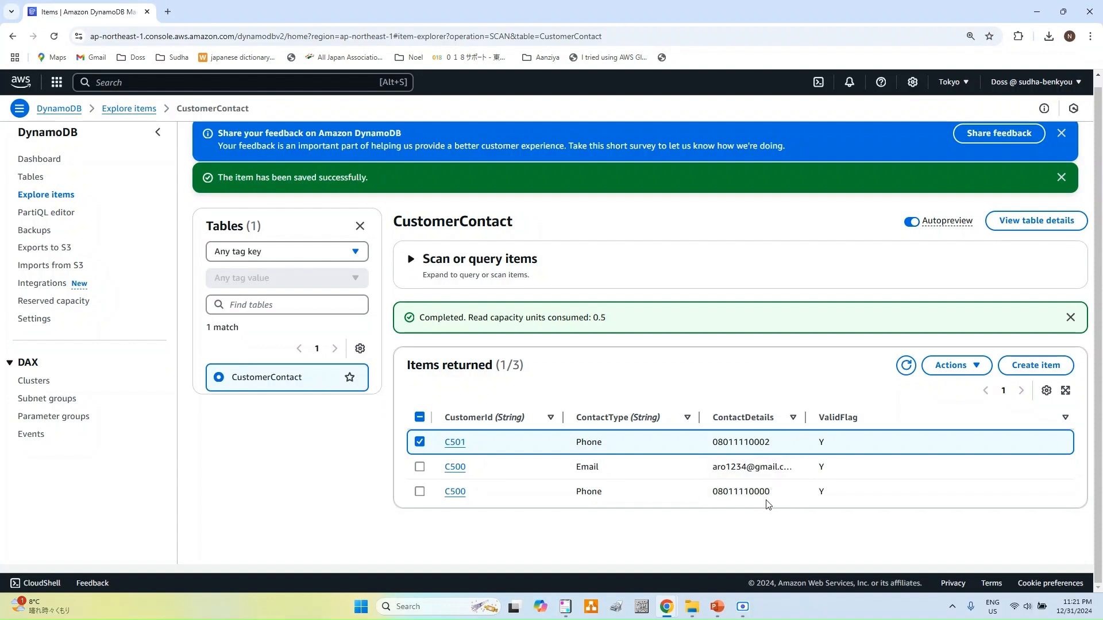
Step: Inspect inline editing for the first item's ContactDetails value and review the available item actions
left_click(785, 443)
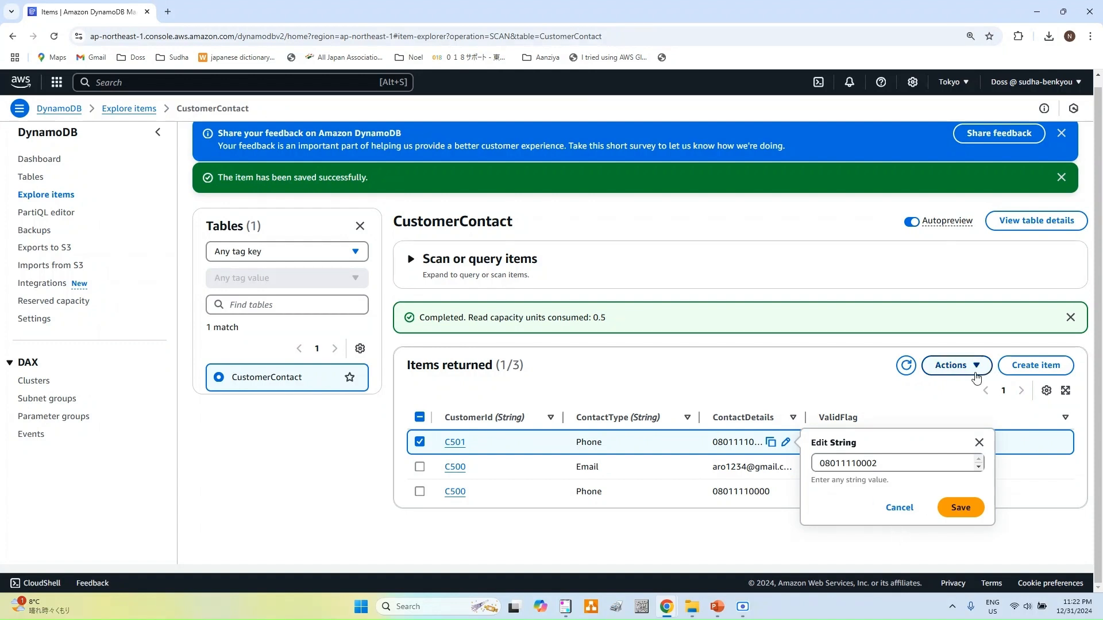
left_click(975, 372)
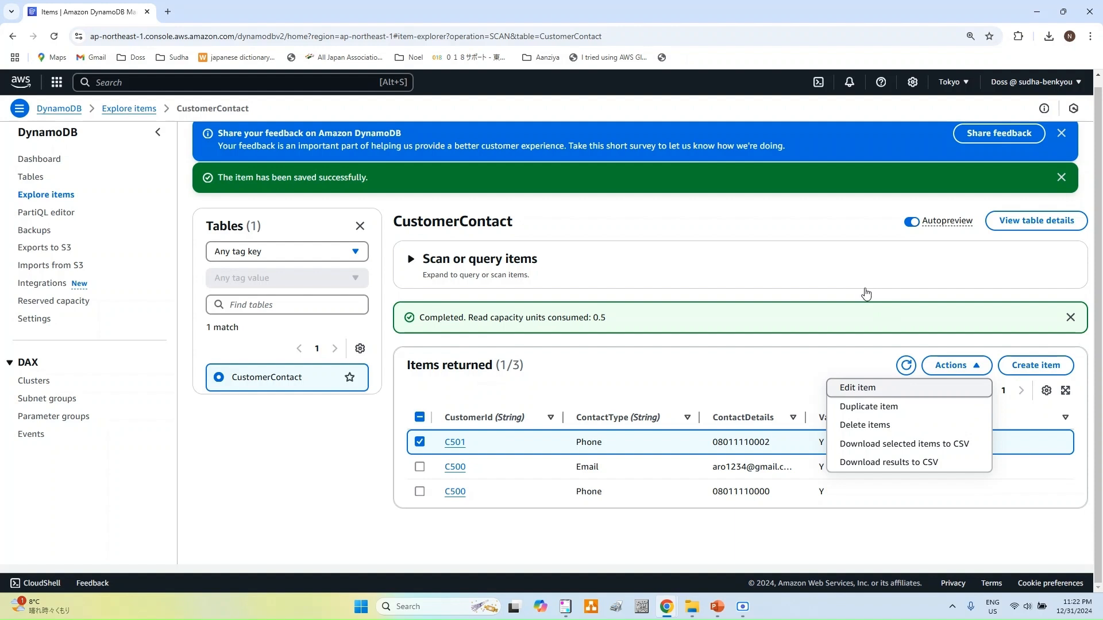
Step: Expand the scan and query options and choose the CustomerContact table as the scan source
left_click(411, 260)
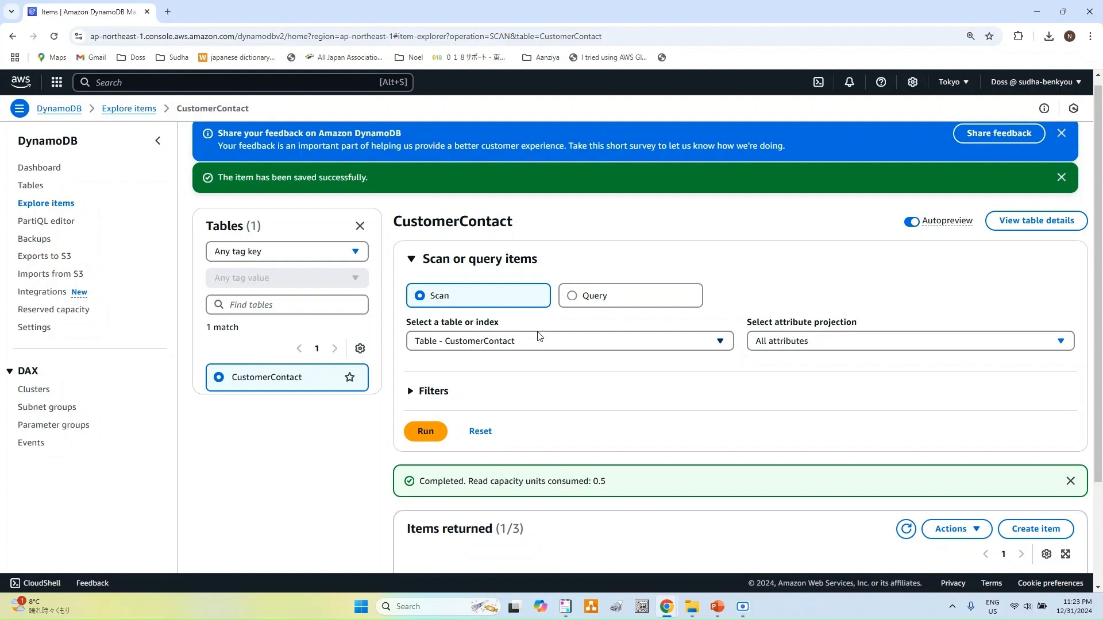
left_click(548, 346)
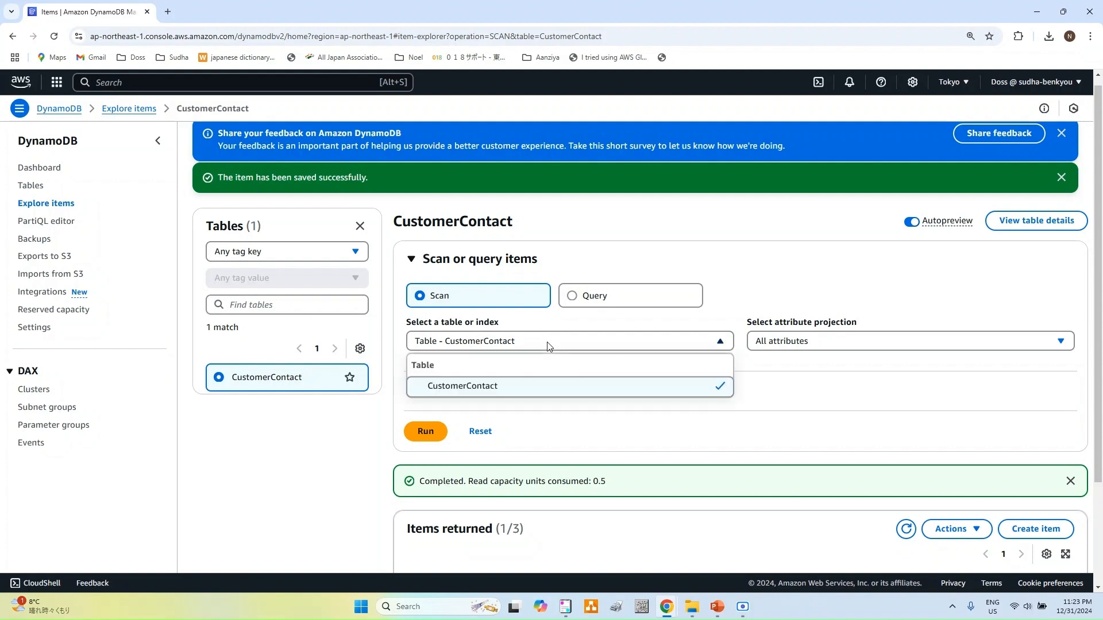
left_click(453, 392)
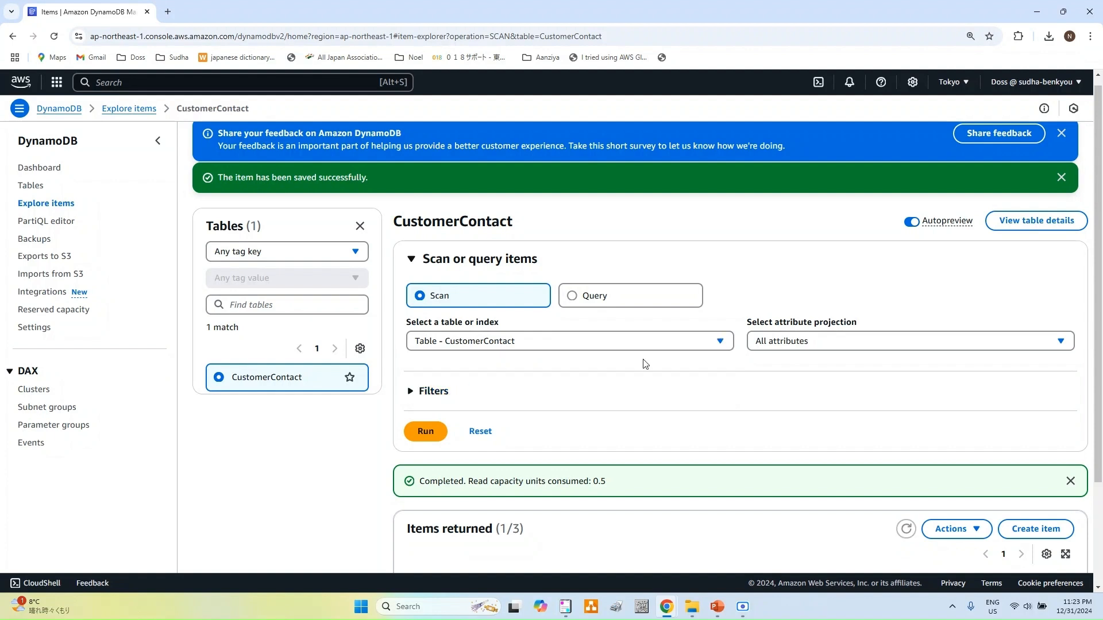
Step: Try the Specific attributes projection for the scan and return the projection to All attributes
left_click(820, 343)
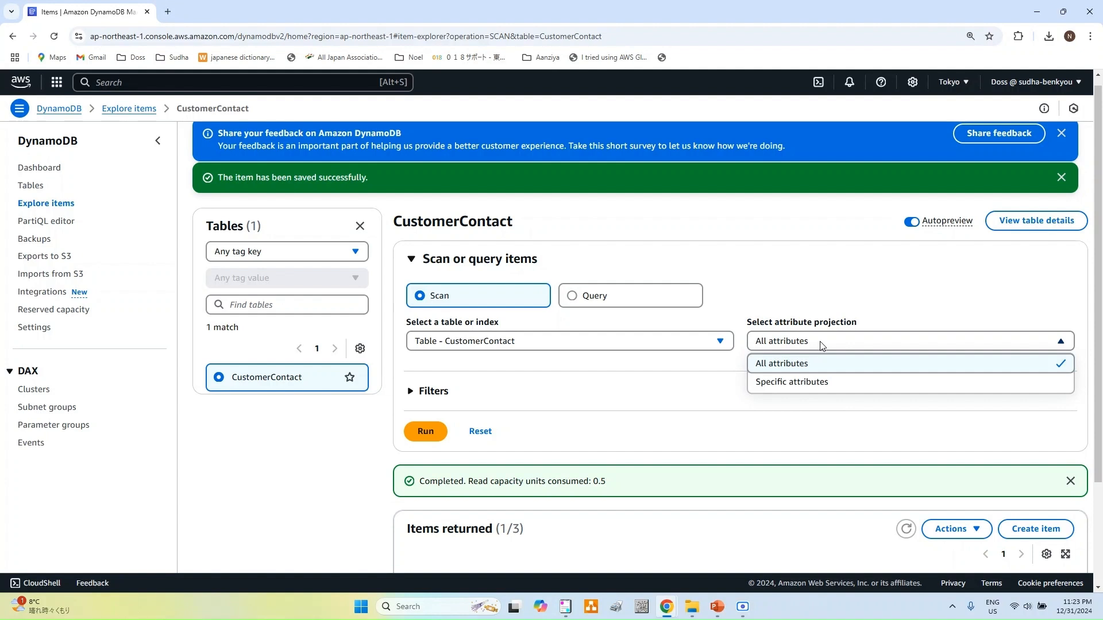
left_click(814, 381)
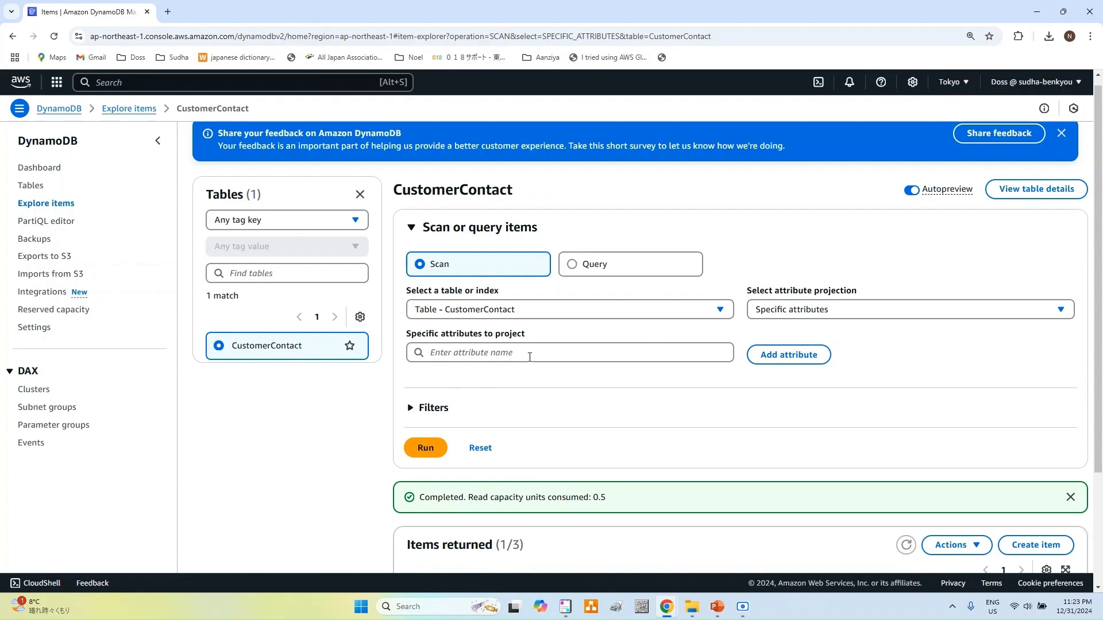
left_click(831, 315)
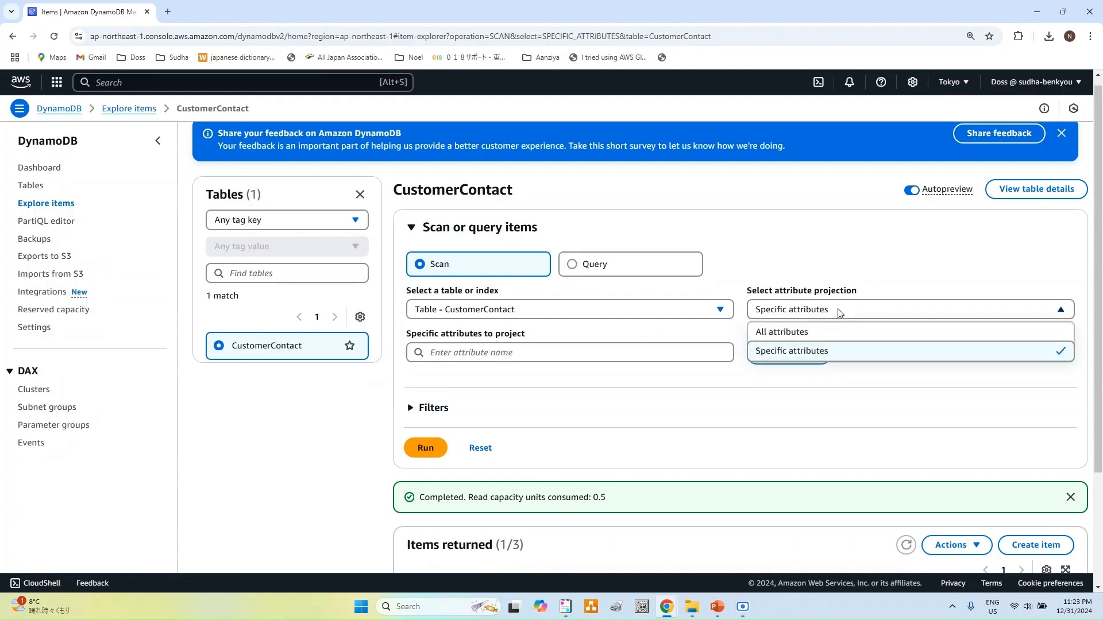
left_click(818, 334)
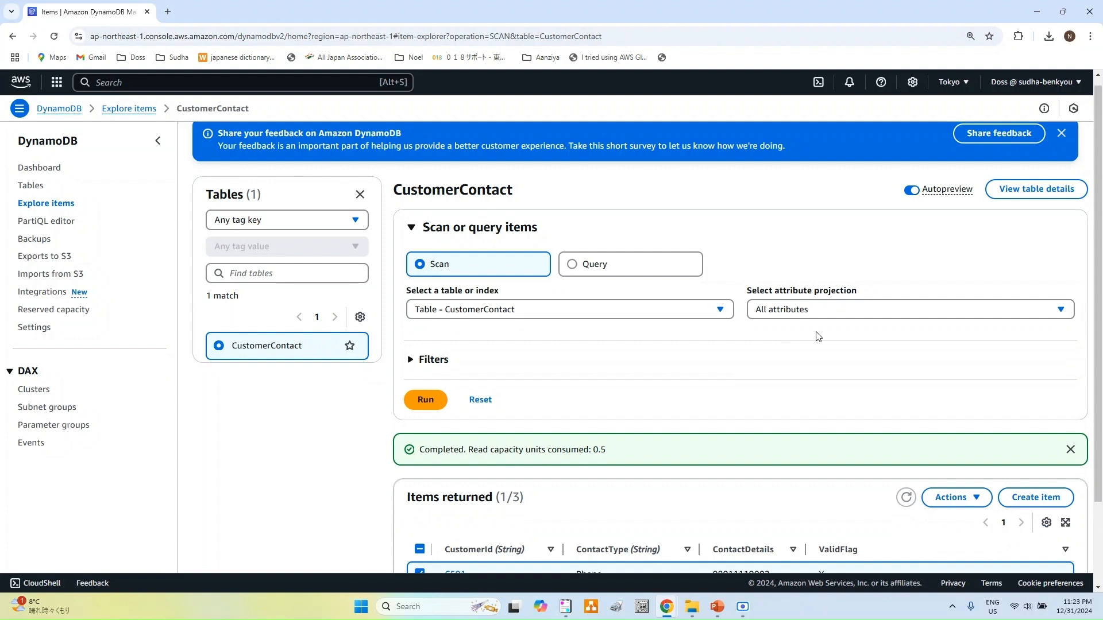
Step: Run the scan of the CustomerContact table and review all the returned items
left_click(428, 399)
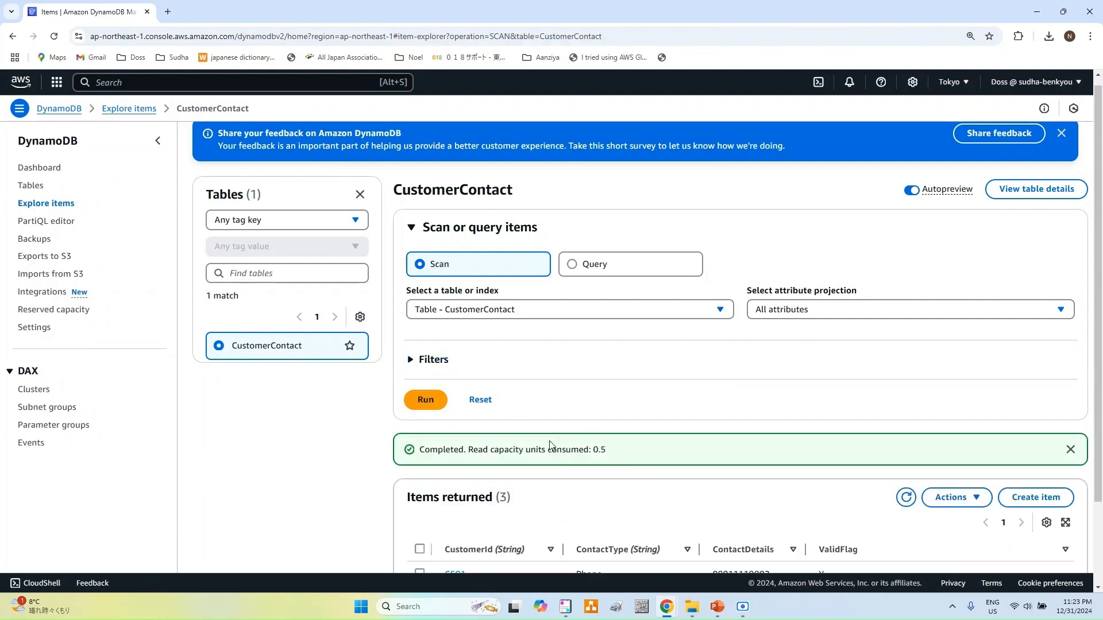
scroll(551, 445, "down", 2)
key("ctrl+minus")
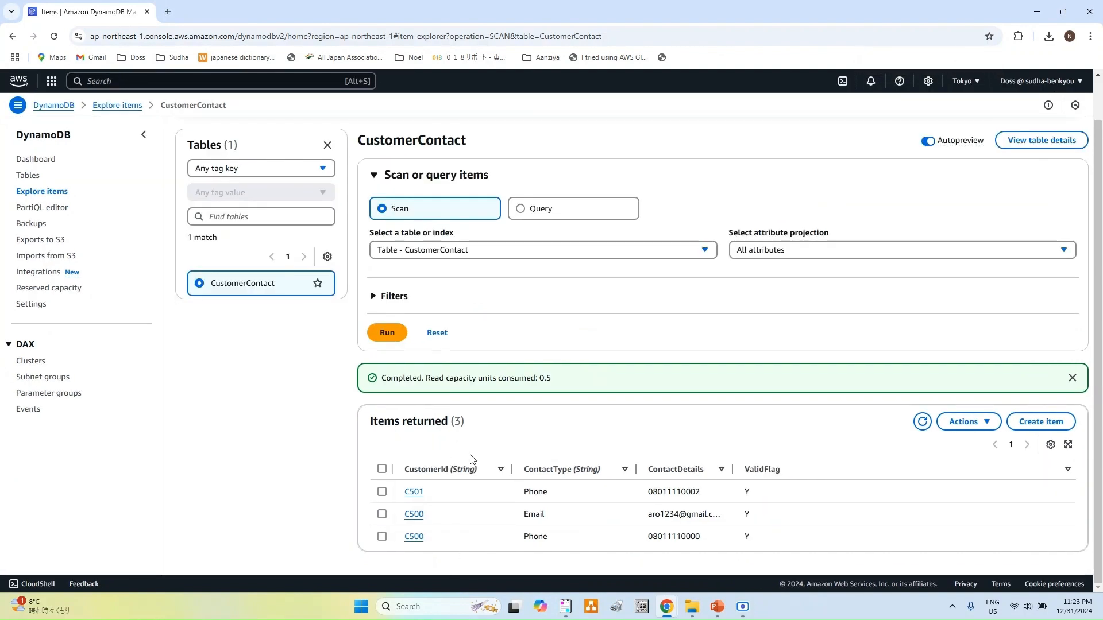
Step: Switch to a query on the CustomerContact table and enter the customer ID shared by the Email and Phone items as the partition key
left_click(521, 210)
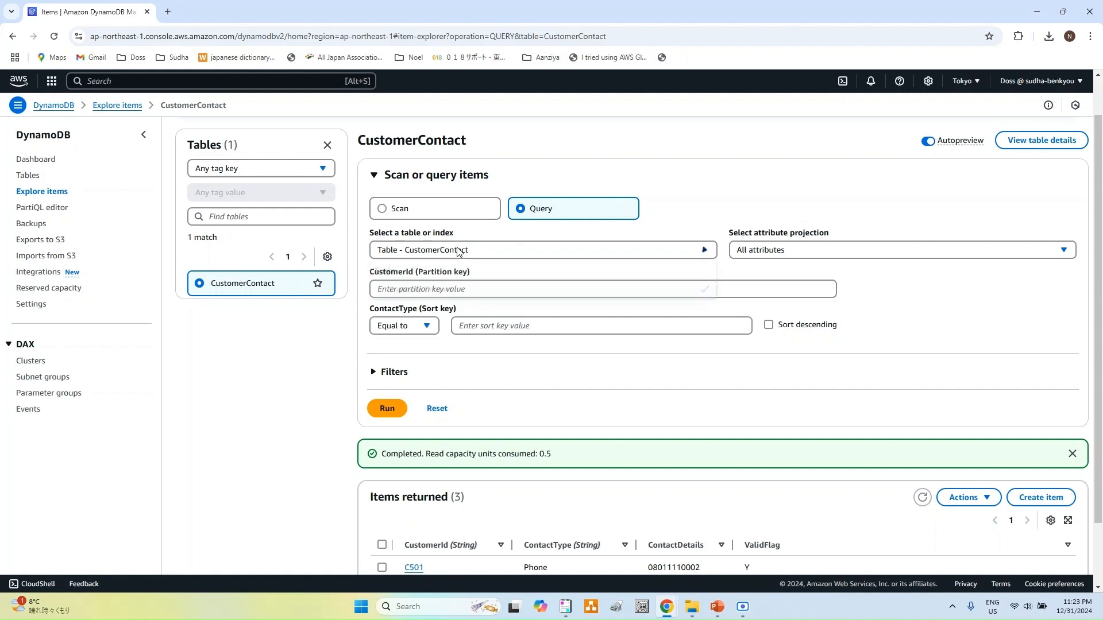
left_click(459, 252)
left_click(437, 292)
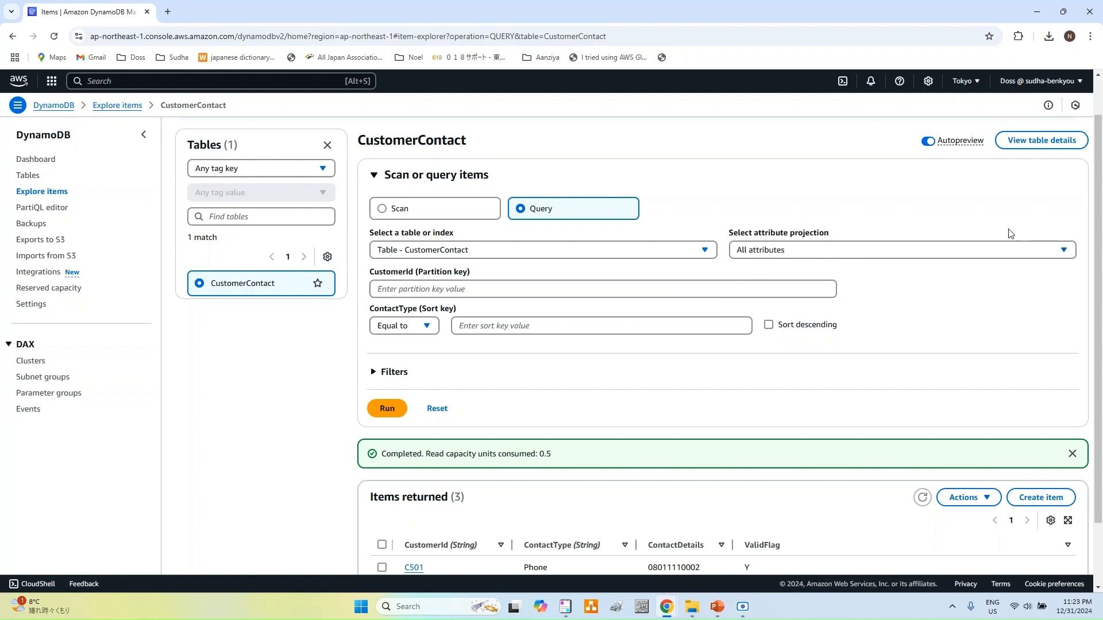
left_click(508, 291)
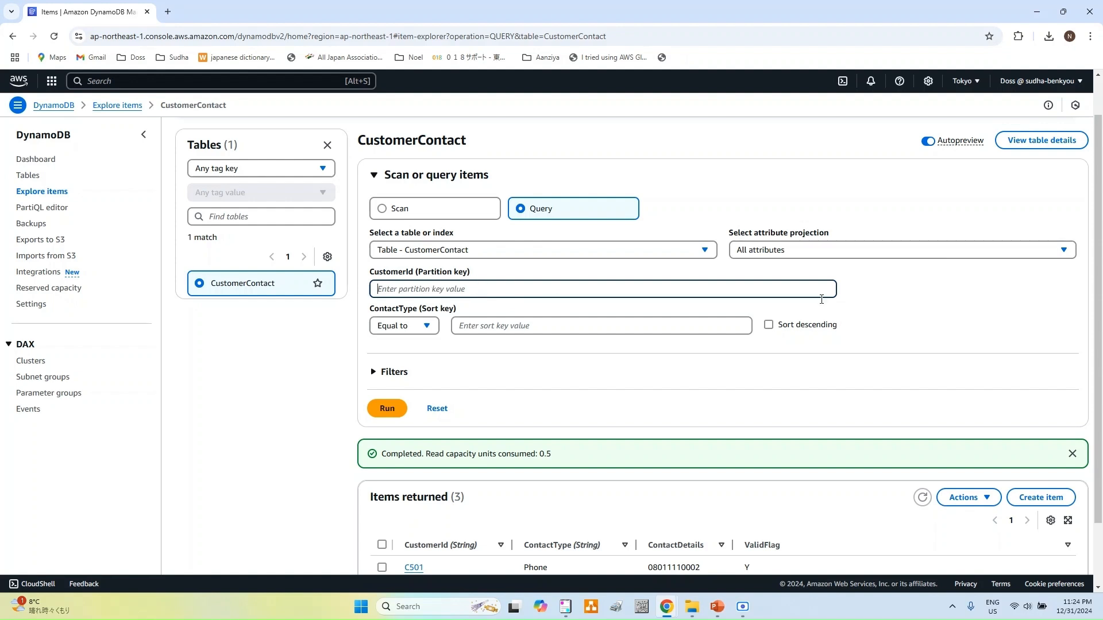
type("C500")
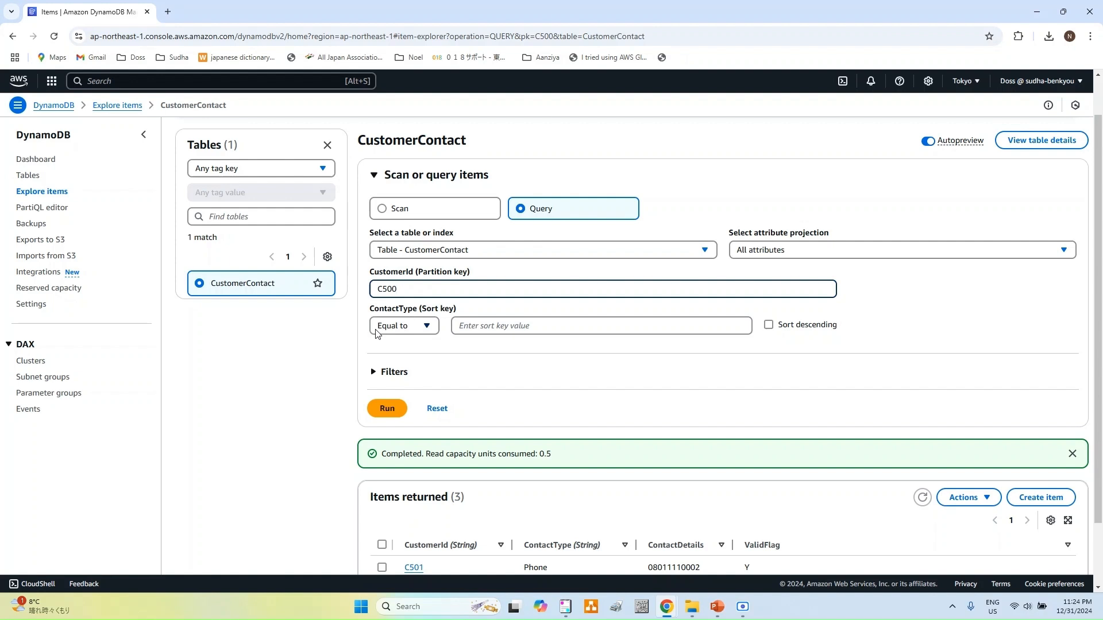
Step: Review the ContactType comparison operators, keep Equal to, enter Phone as the sort key value, and run the query
left_click(432, 331)
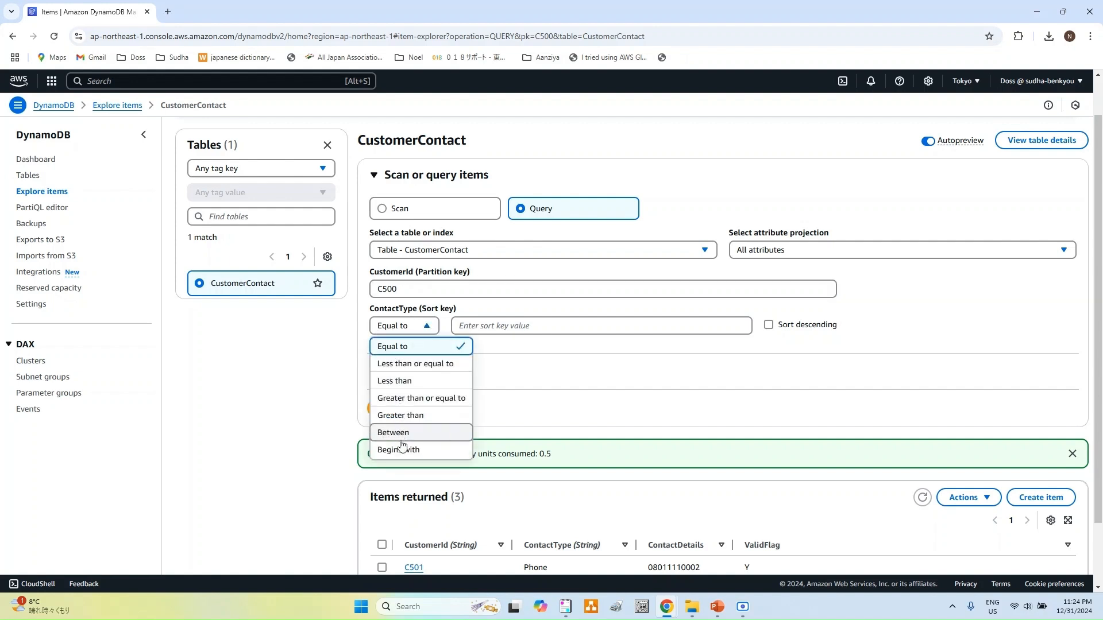
left_click(563, 351)
left_click(430, 327)
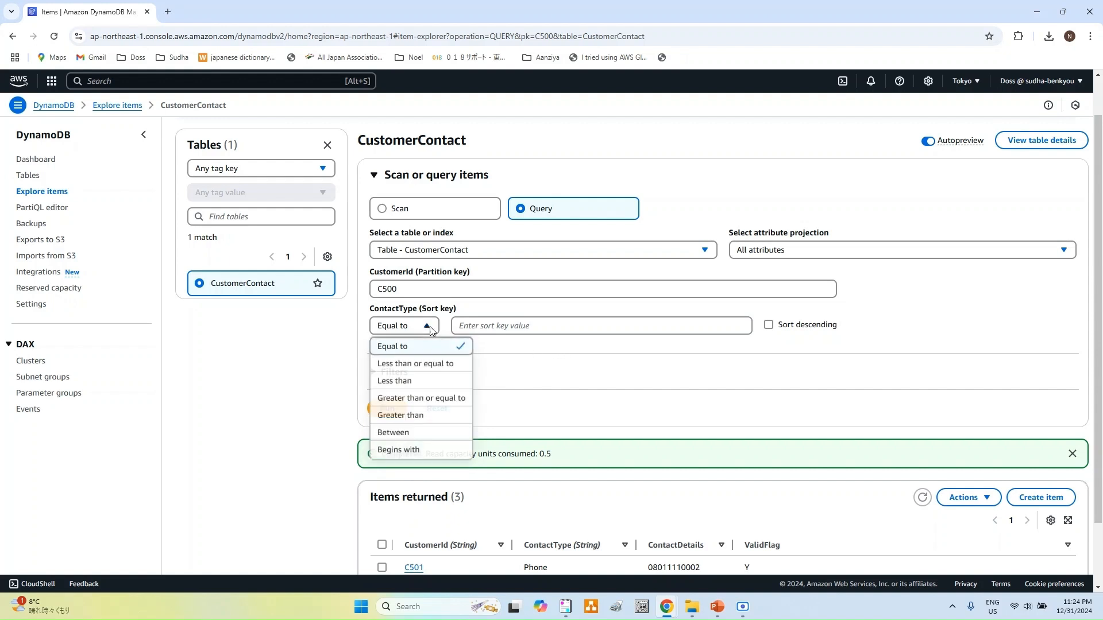
left_click(430, 326)
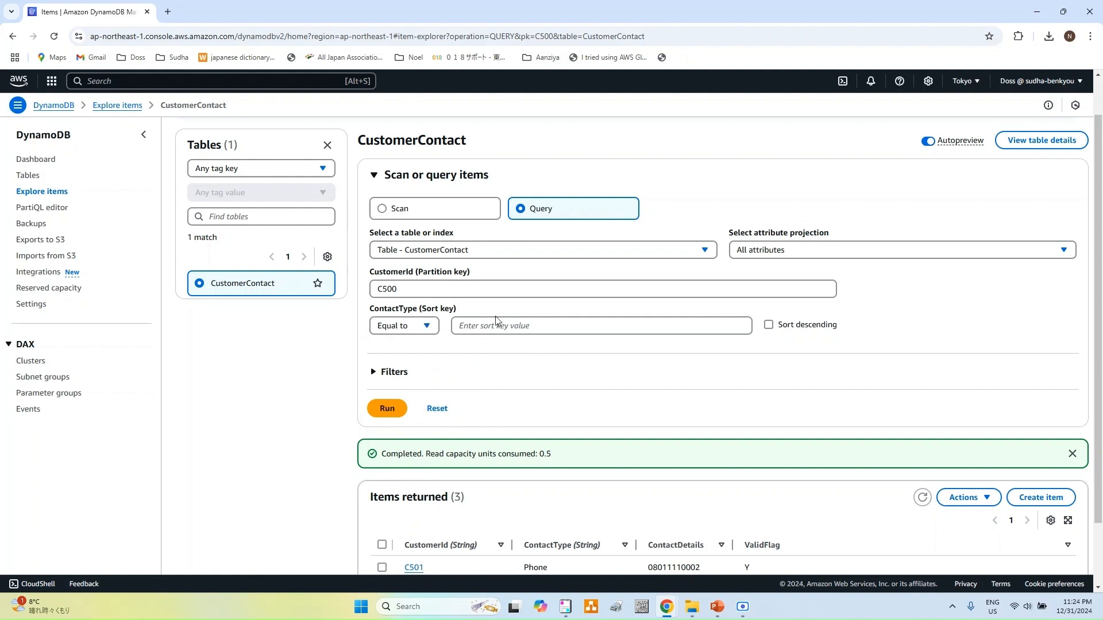
left_click(505, 327)
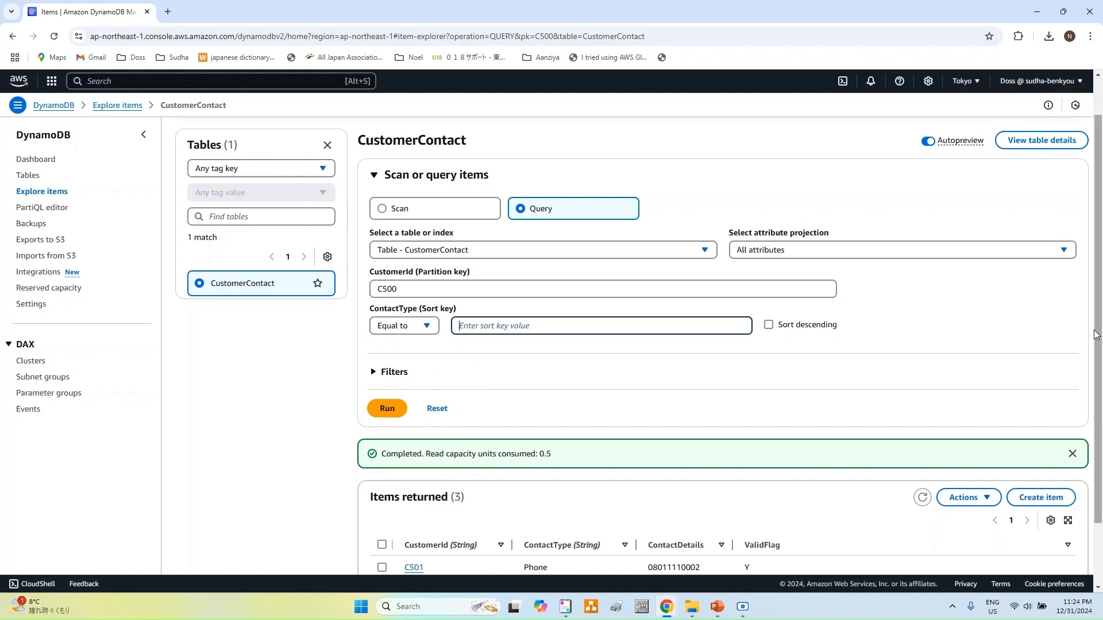
type("Phone")
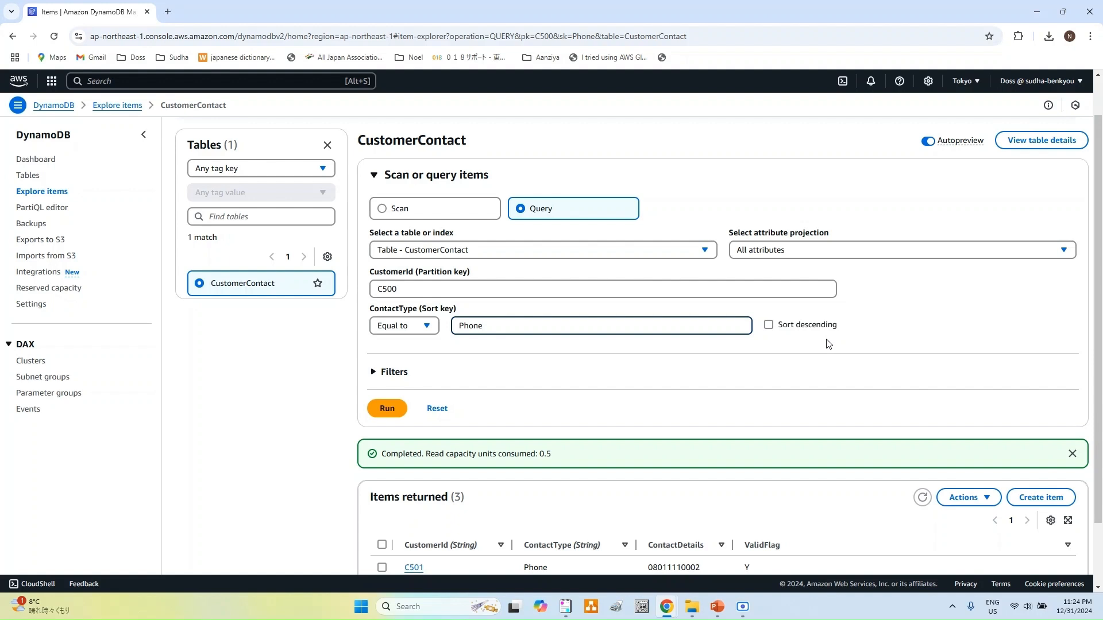
scroll(573, 396, "down", 2)
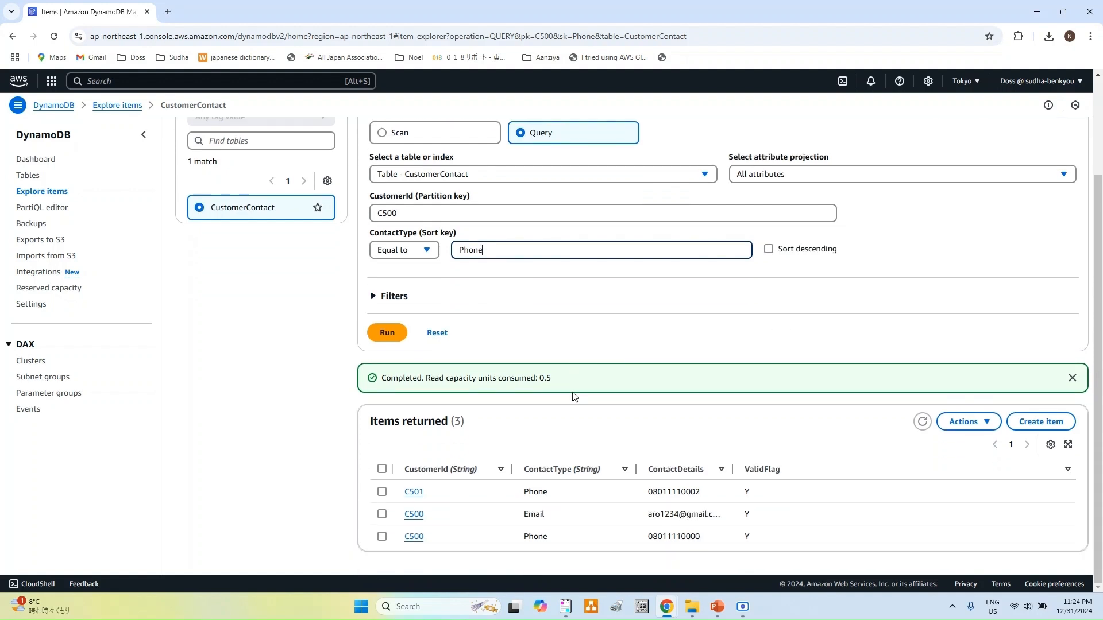
left_click(385, 334)
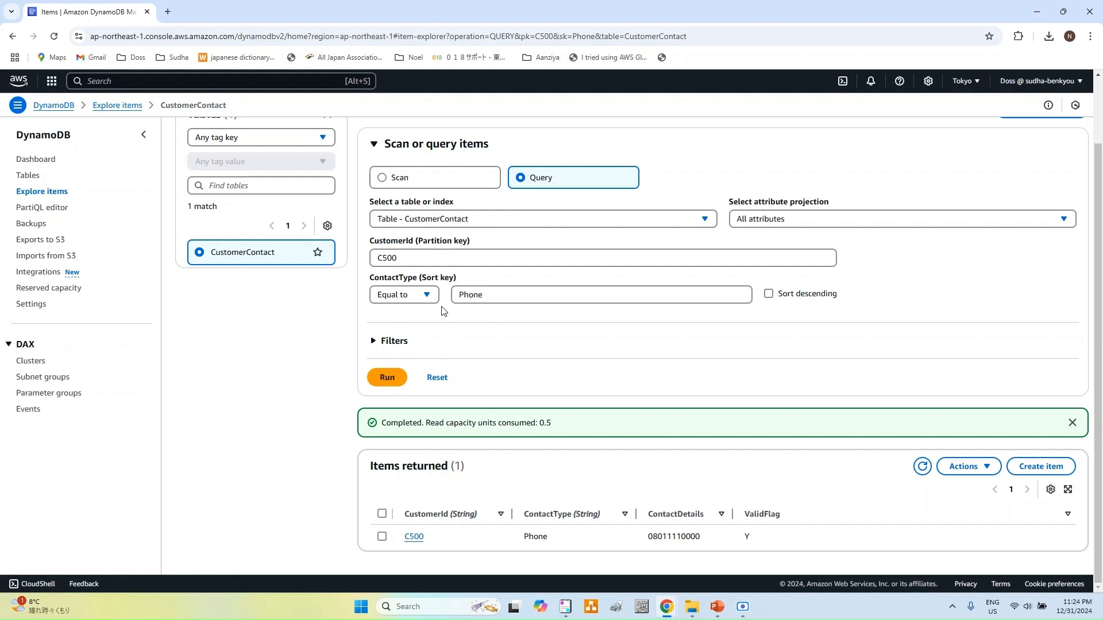
Step: Change the CustomerId partition key to the other customer's ID and rerun the query for the Phone contact type
left_click(400, 256)
key("BackSpace")
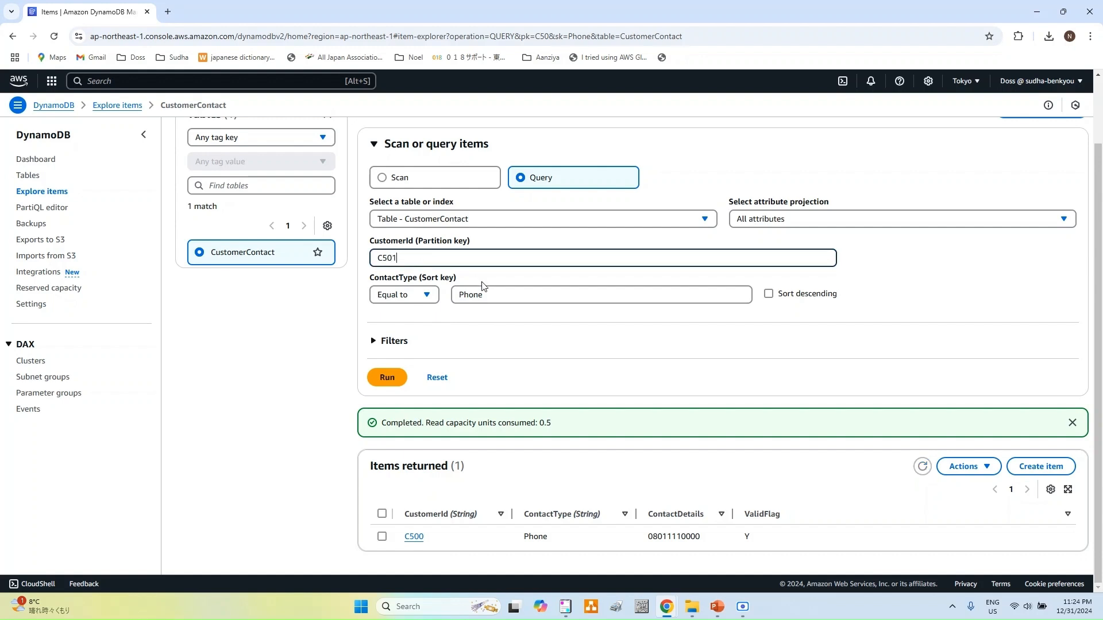
left_click(402, 377)
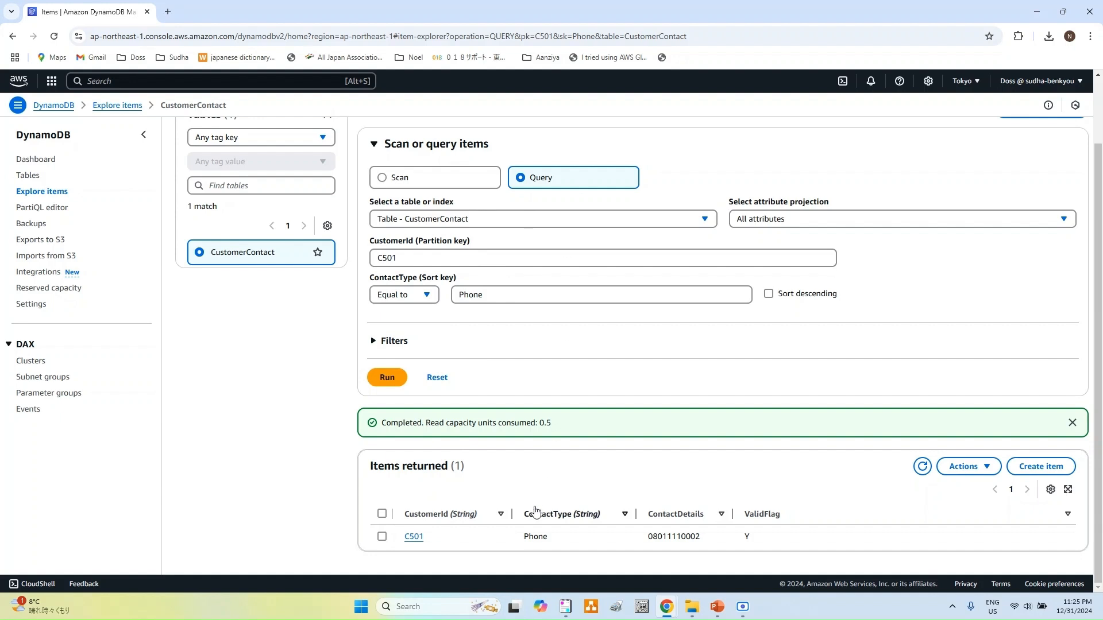
Step: Dismiss the feedback banner, open the CustomerContact table details, and view the table's additional settings
scroll(820, 438, "up", 2)
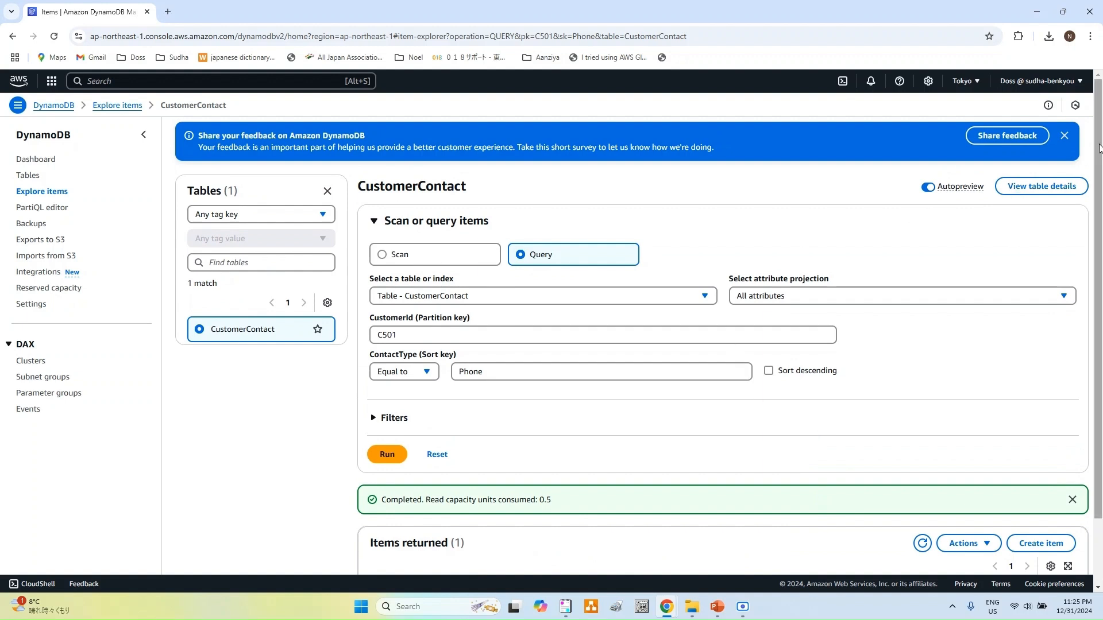
left_click(1064, 136)
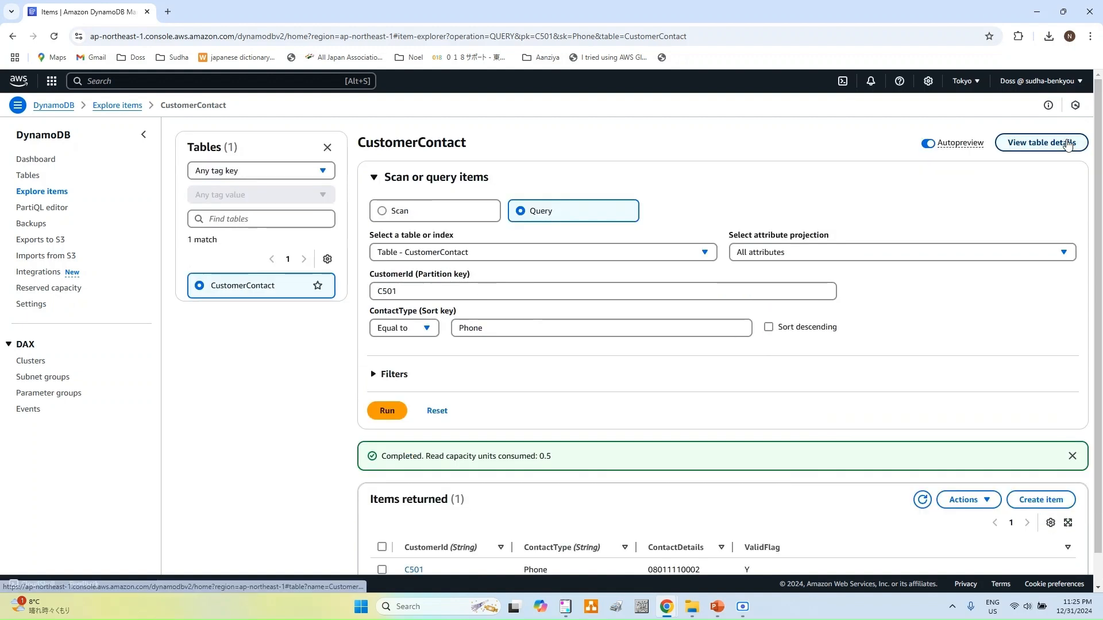
left_click(1045, 142)
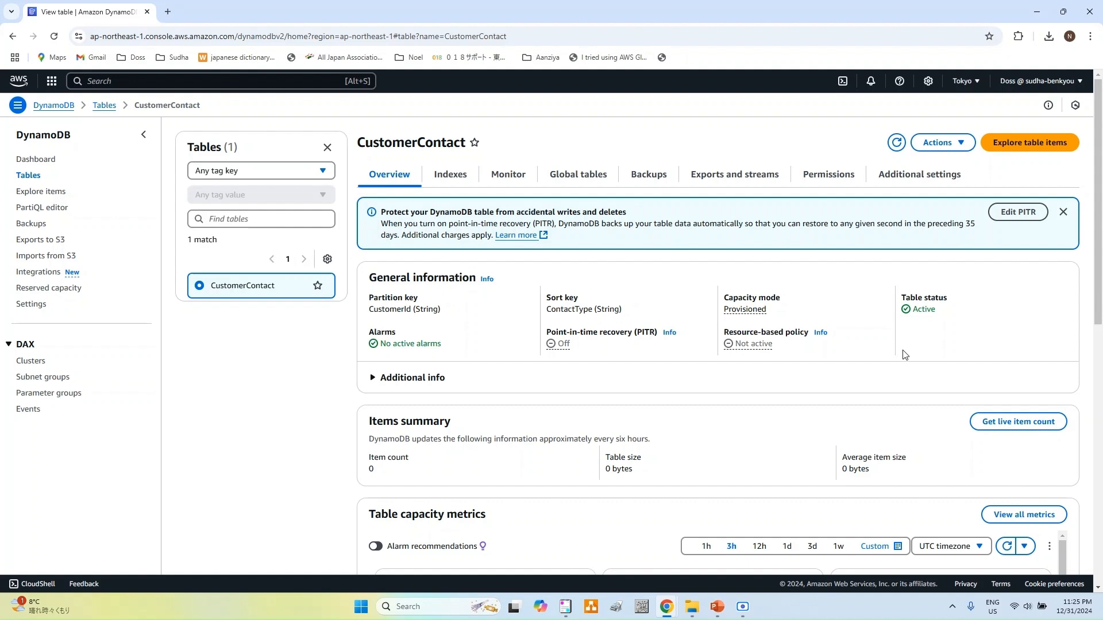
left_click(940, 179)
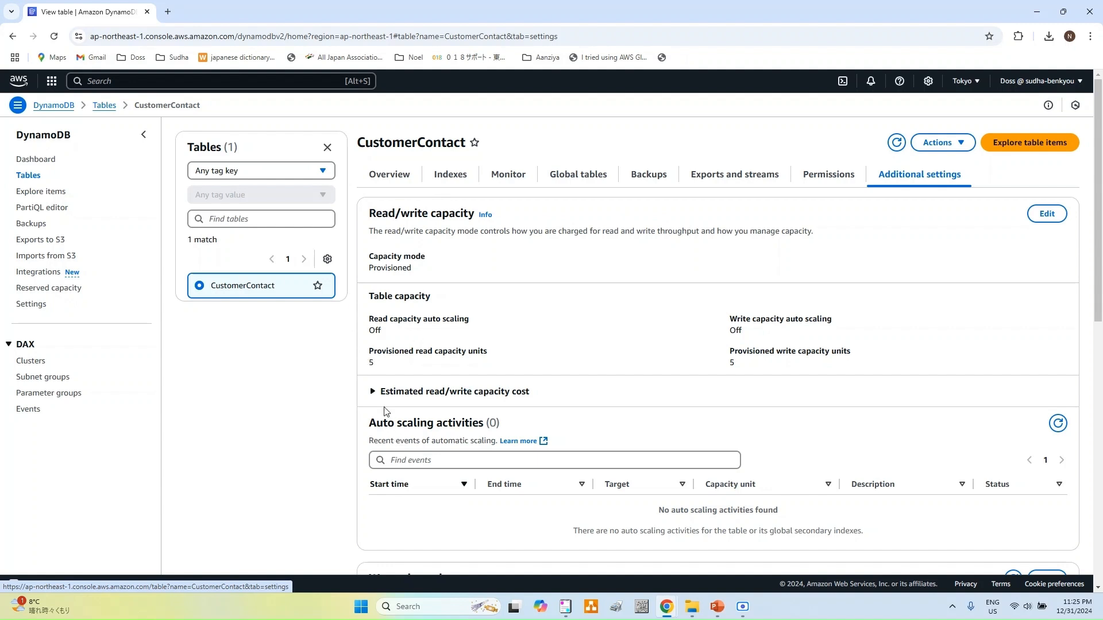
Step: Open the table's read/write capacity editing page, examine the capacity calculator, usage history and estimated cost, and leave without saving
left_click(1048, 214)
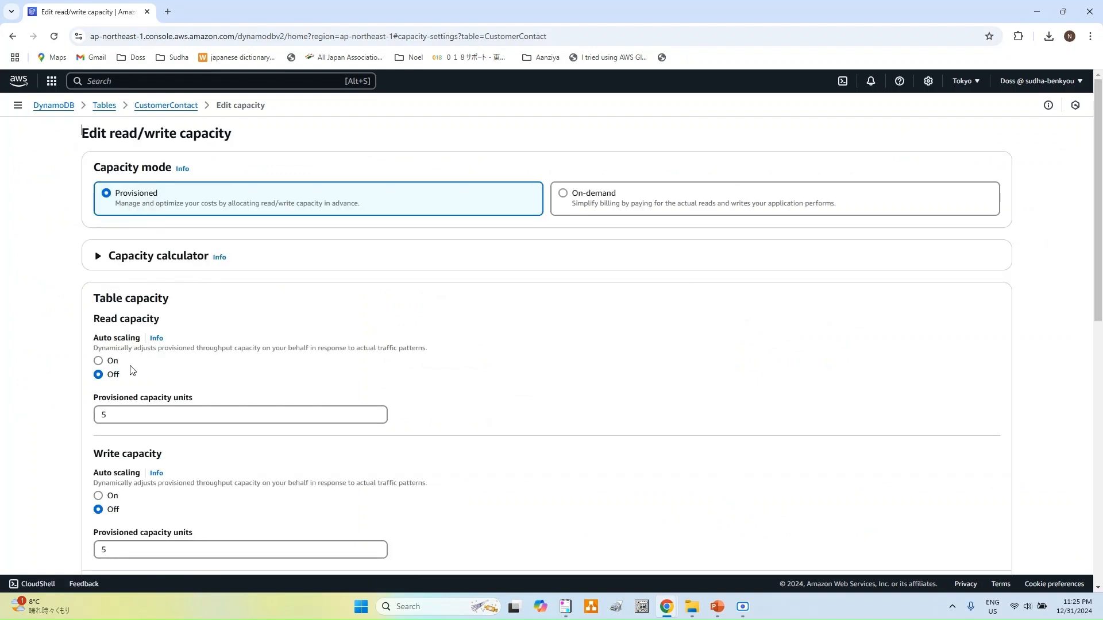
left_click(98, 256)
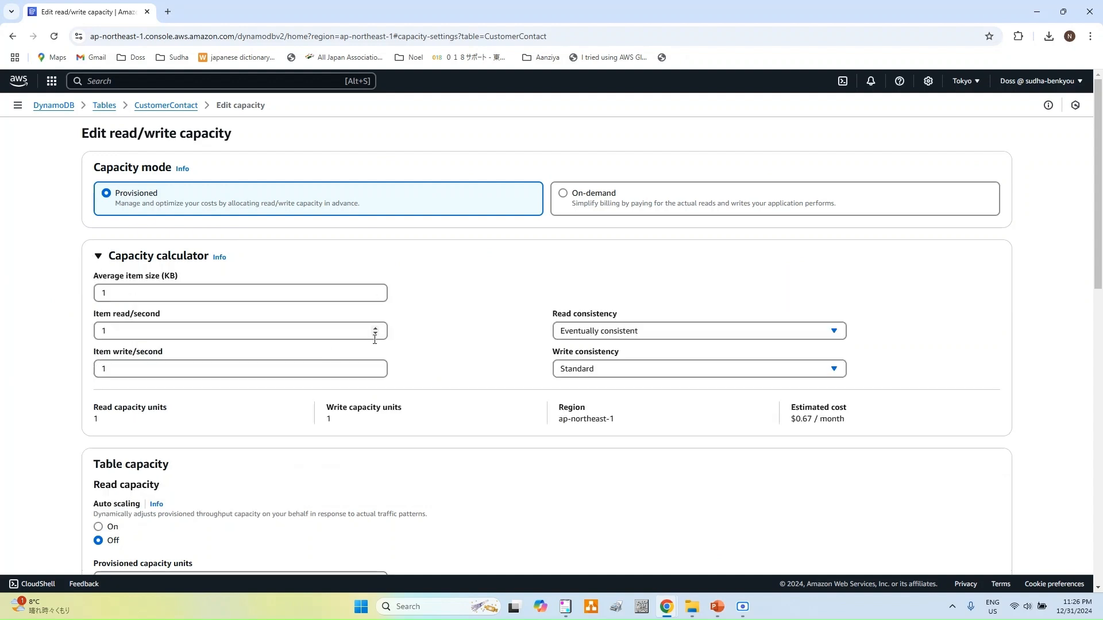
scroll(374, 340, "down", 8)
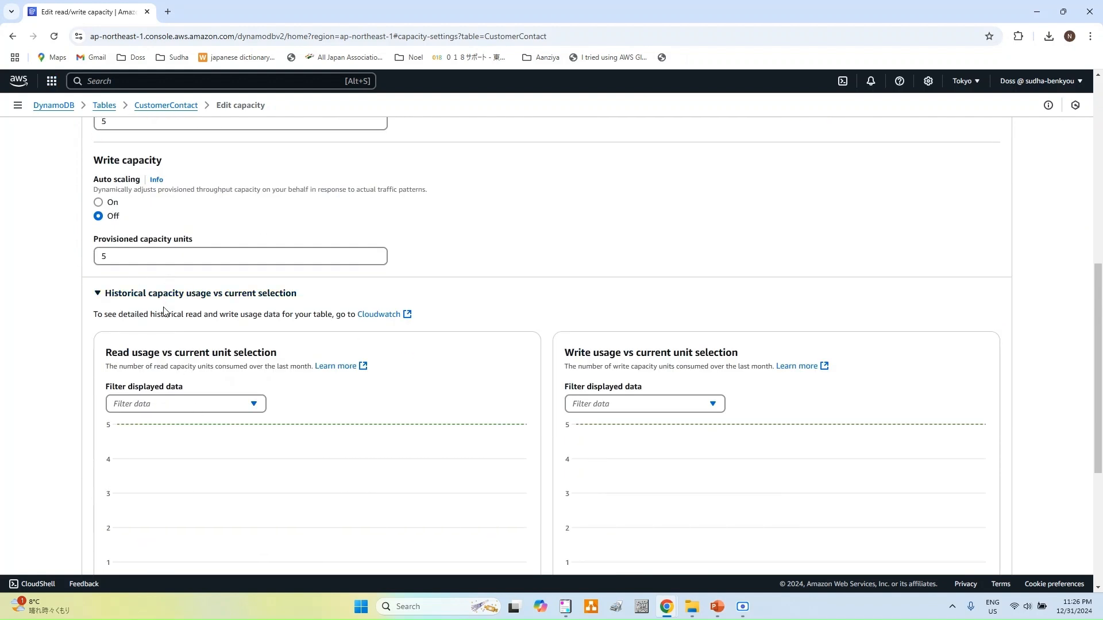
scroll(176, 296, "down", 5)
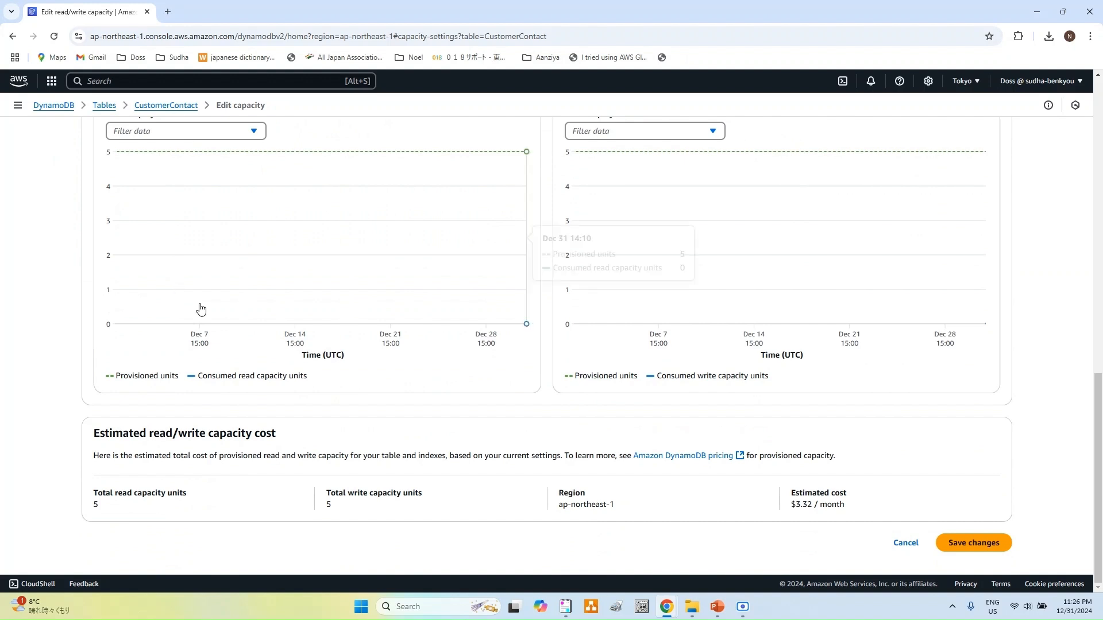
scroll(201, 308, "up", 12)
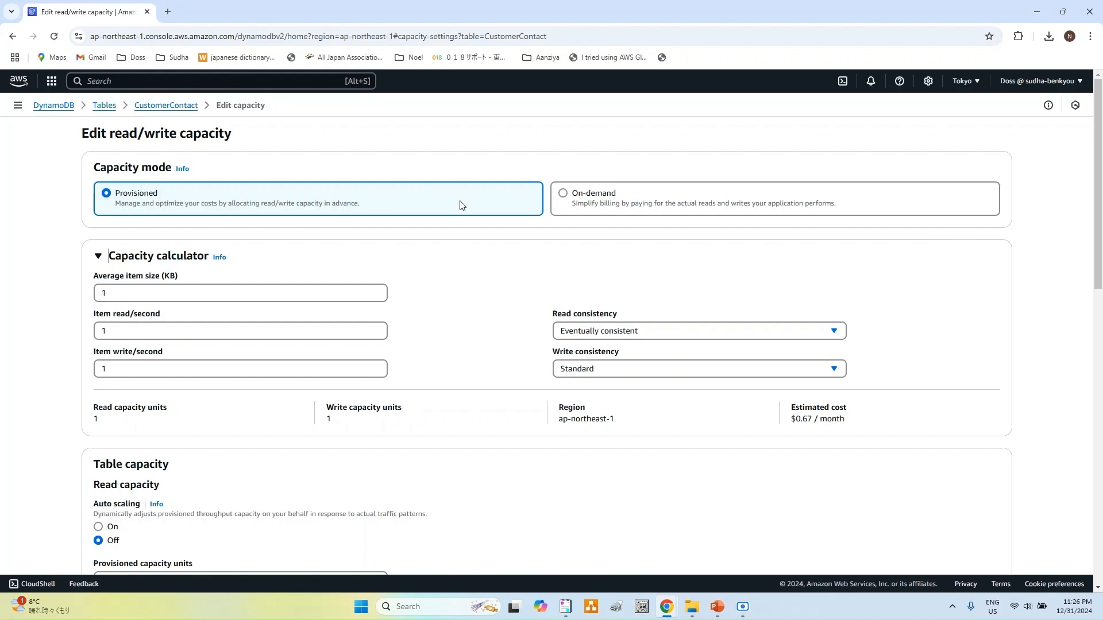
scroll(462, 205, "down", 10)
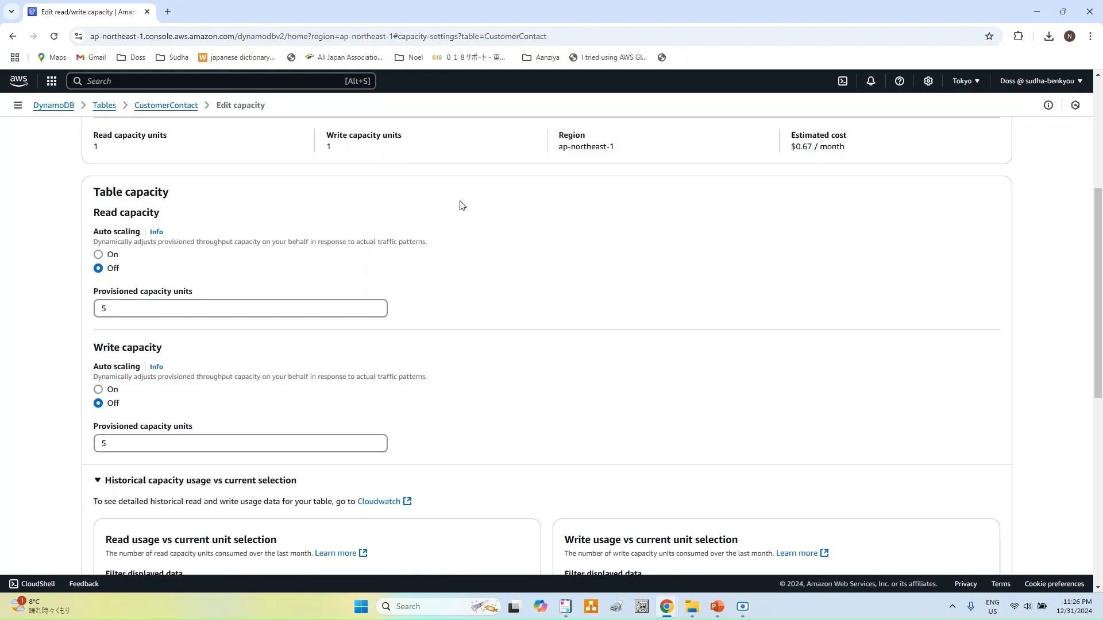
scroll(463, 205, "down", 2)
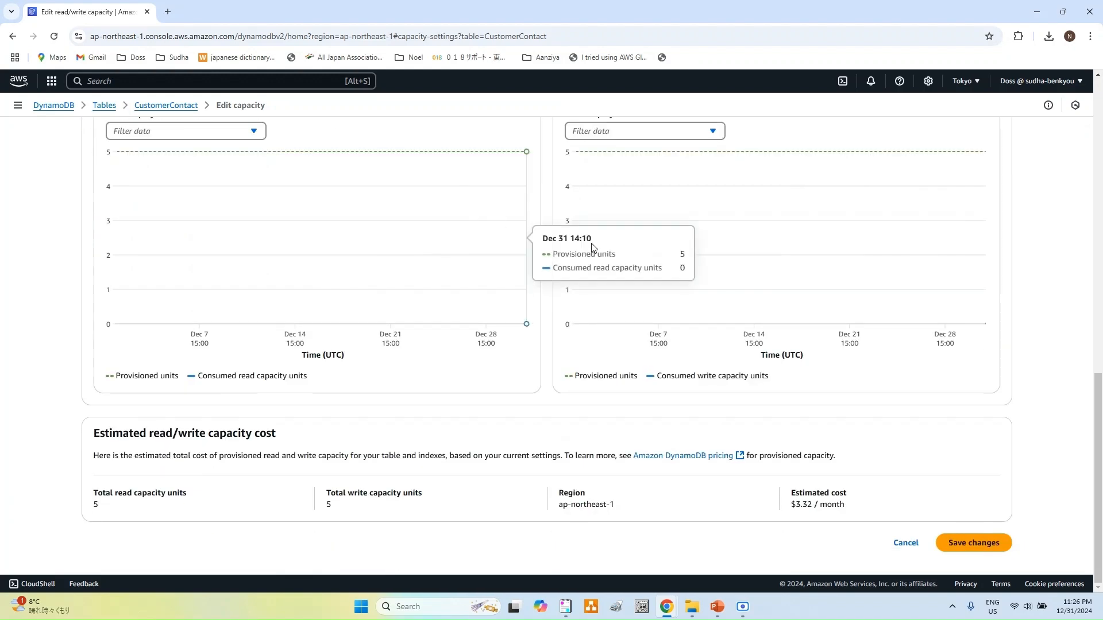
left_click(904, 543)
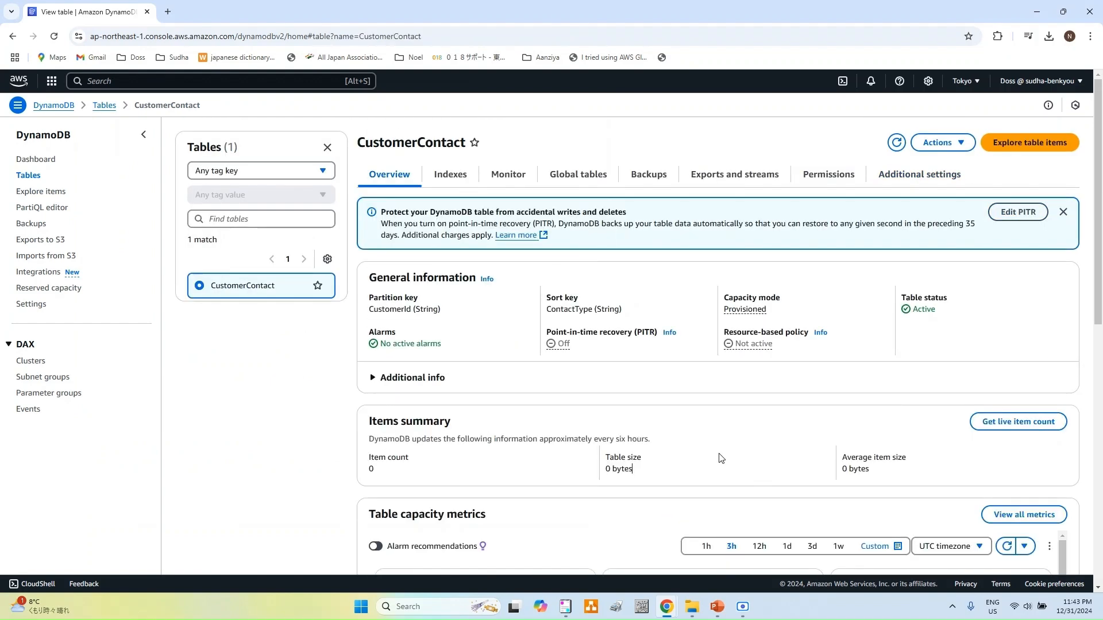
Step: Start a global secondary index on CustomerContact with ContactDetails as the String partition key and ValidFlag as the String sort key
left_click(448, 182)
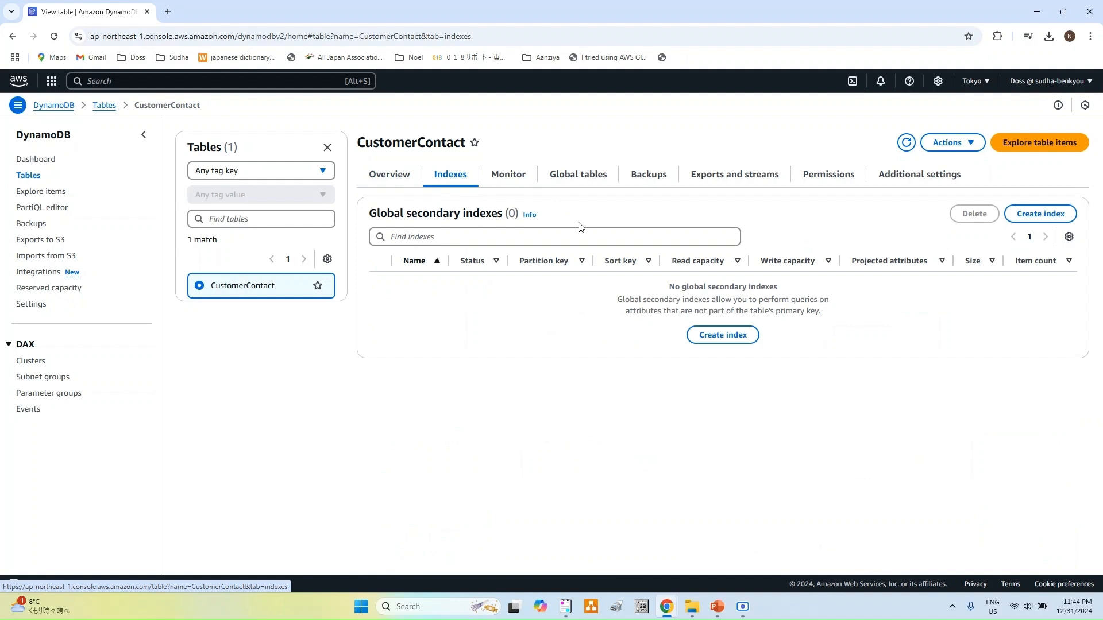
left_click(1031, 223)
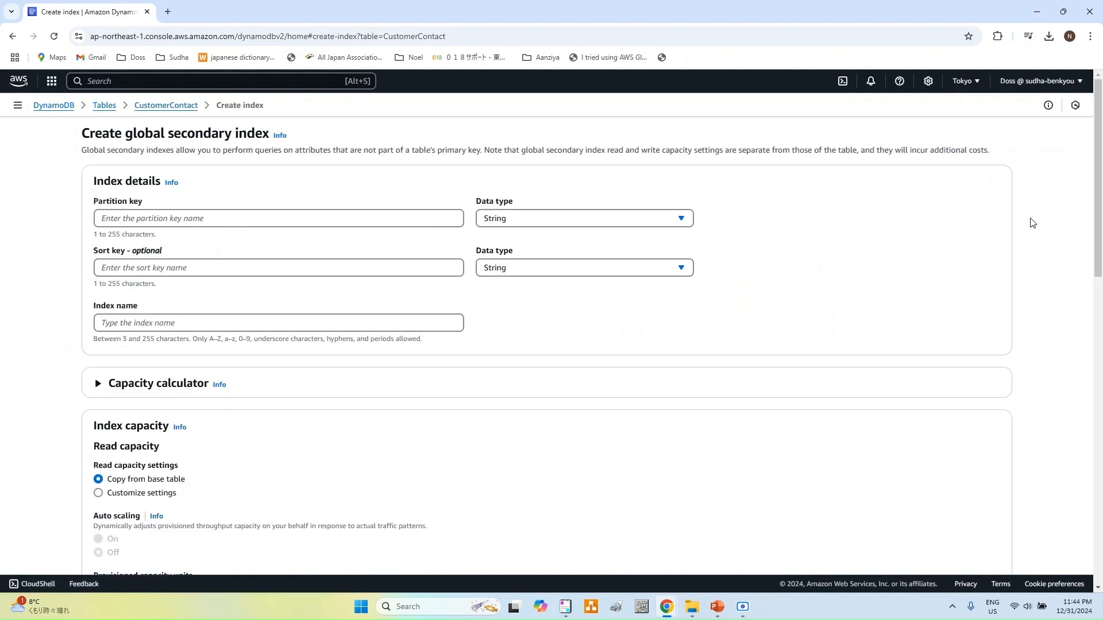
left_click(333, 223)
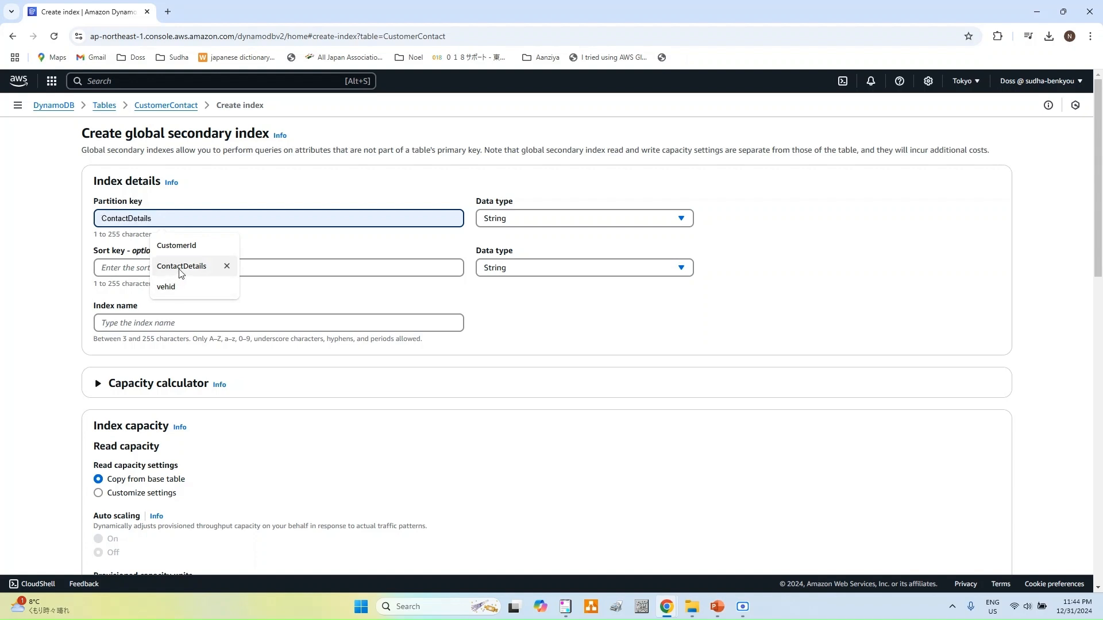
left_click(180, 269)
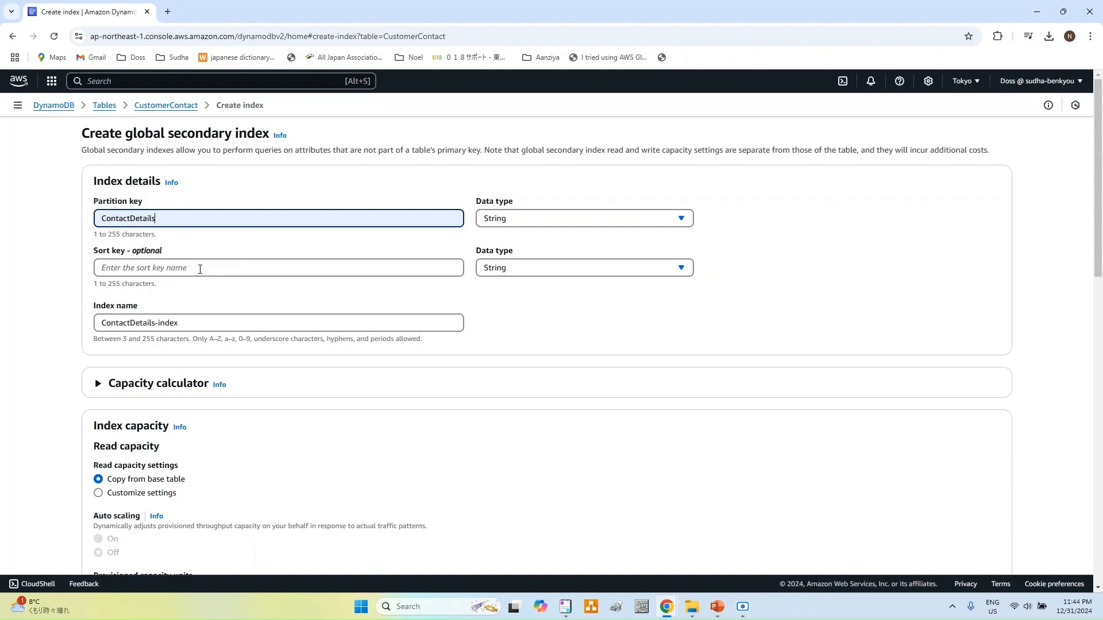
left_click(199, 269)
left_click(177, 315)
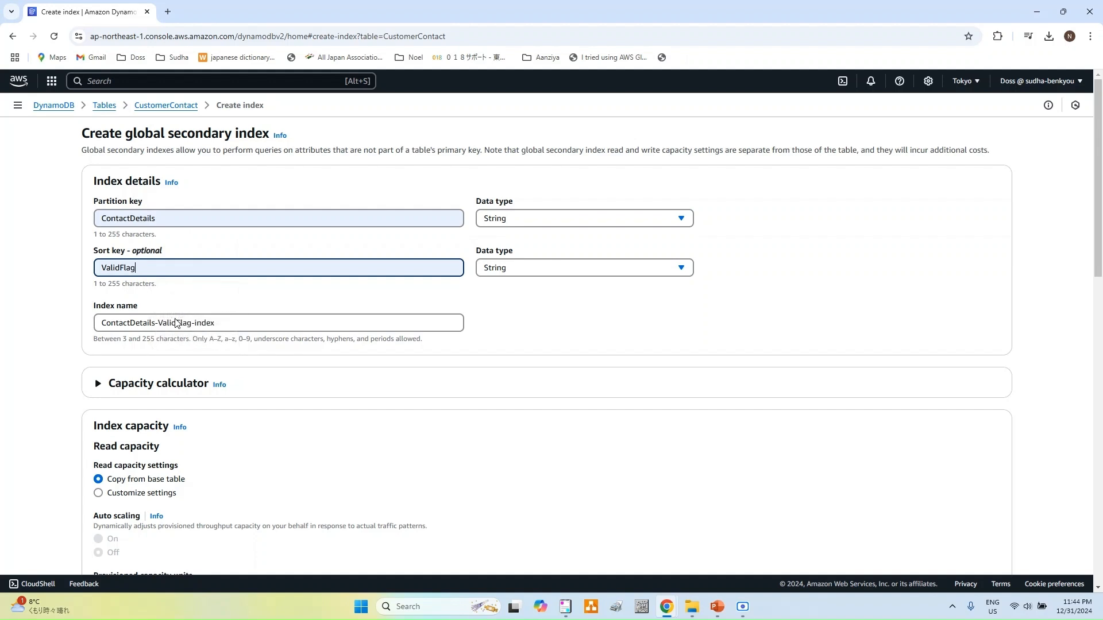
Step: Name the index customer-global-idx, keep the base table's capacity settings and the projection of all attributes, and create the index
left_click_drag(212, 328, 2, 320)
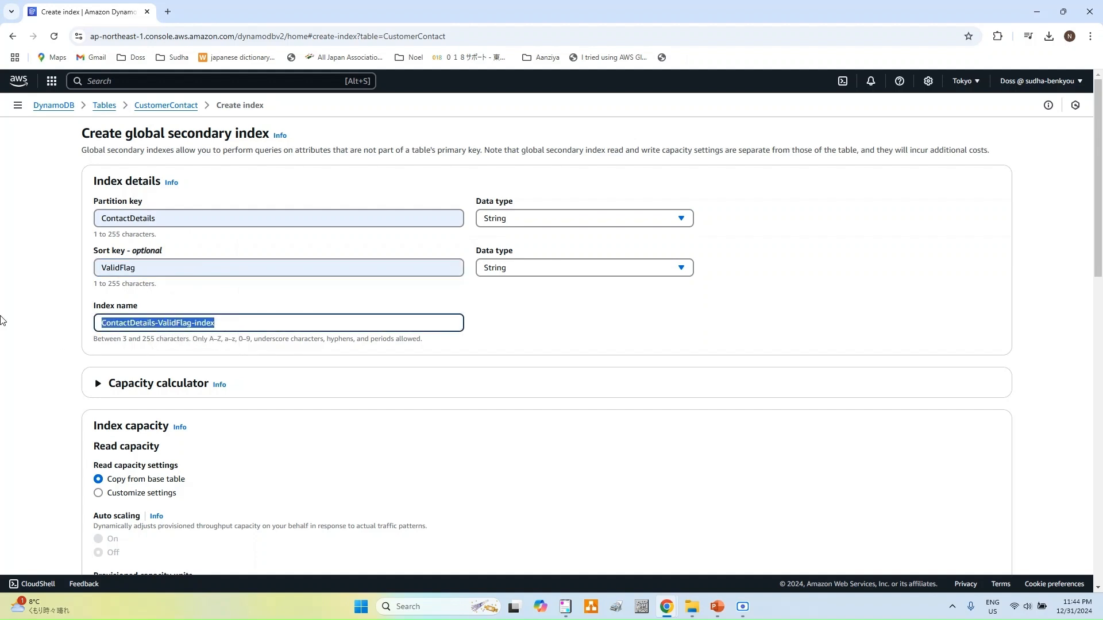
type("cus")
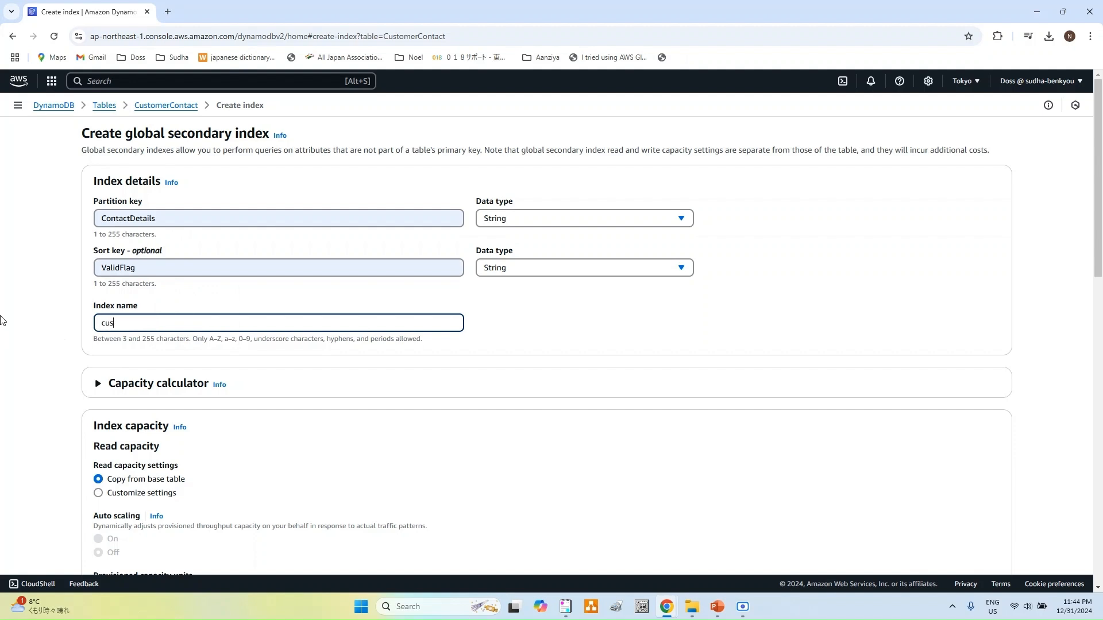
type("tomer-global-idx")
scroll(268, 379, "down", 4)
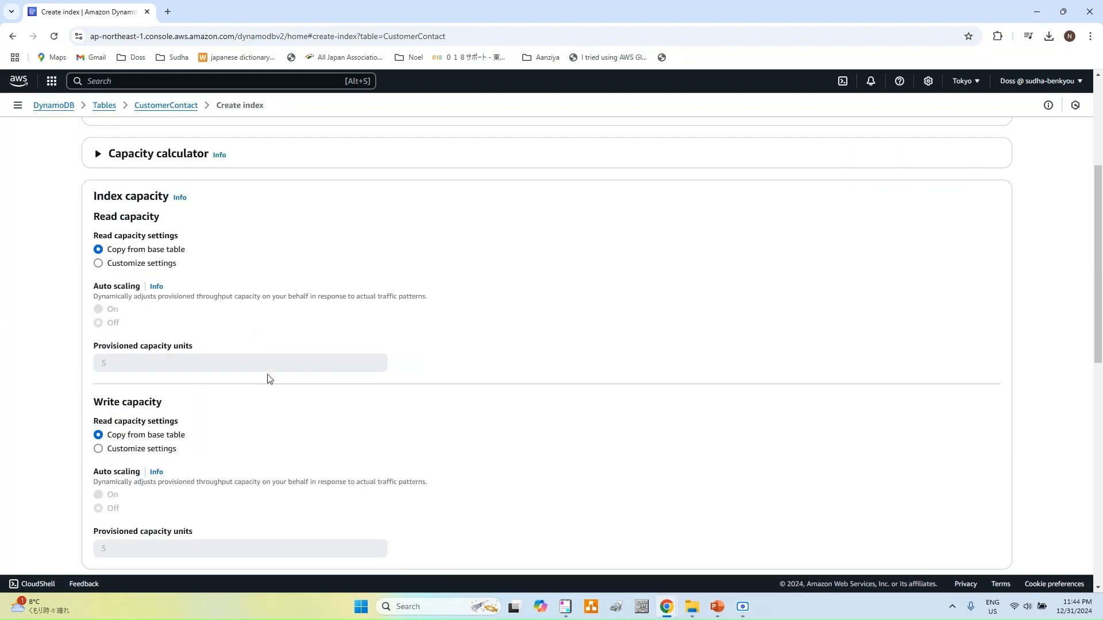
scroll(268, 379, "down", 6)
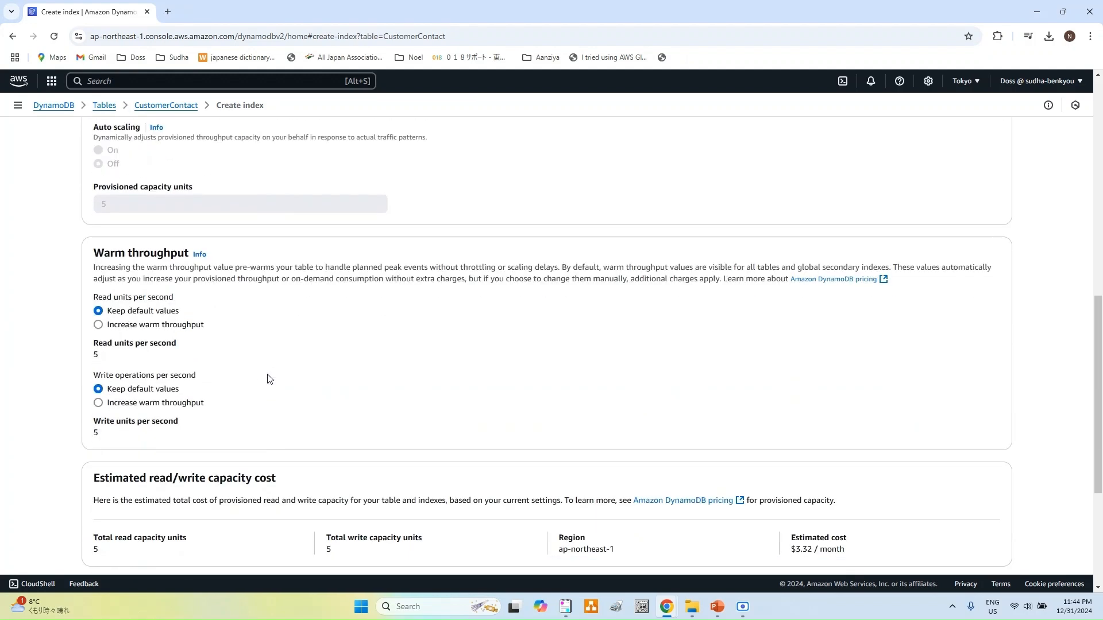
scroll(268, 379, "up", 6)
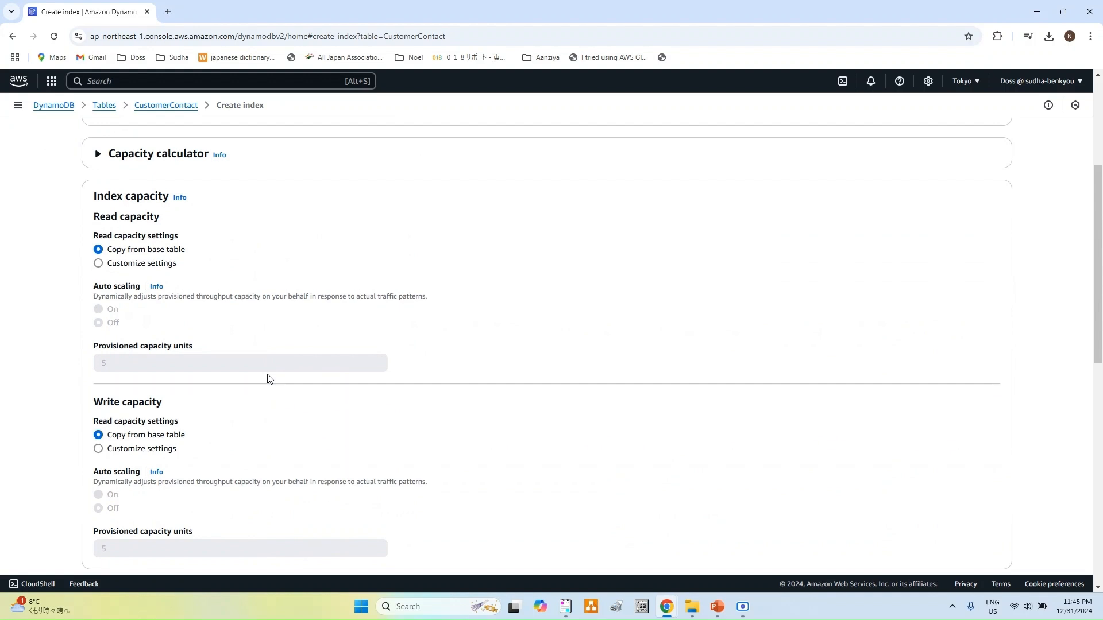
scroll(268, 379, "down", 10)
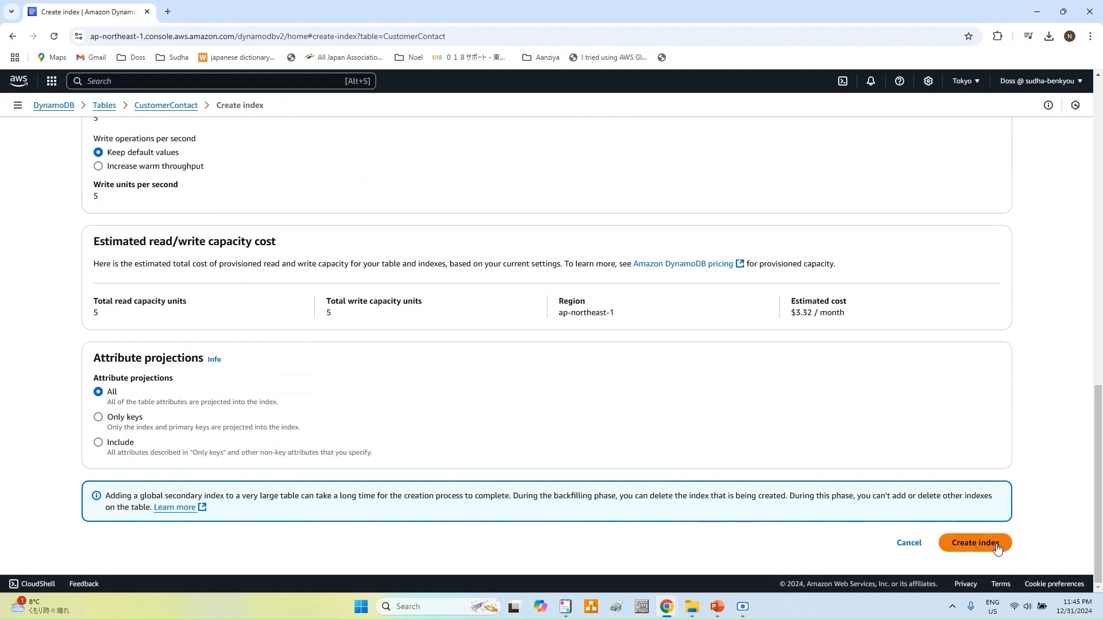
left_click(975, 543)
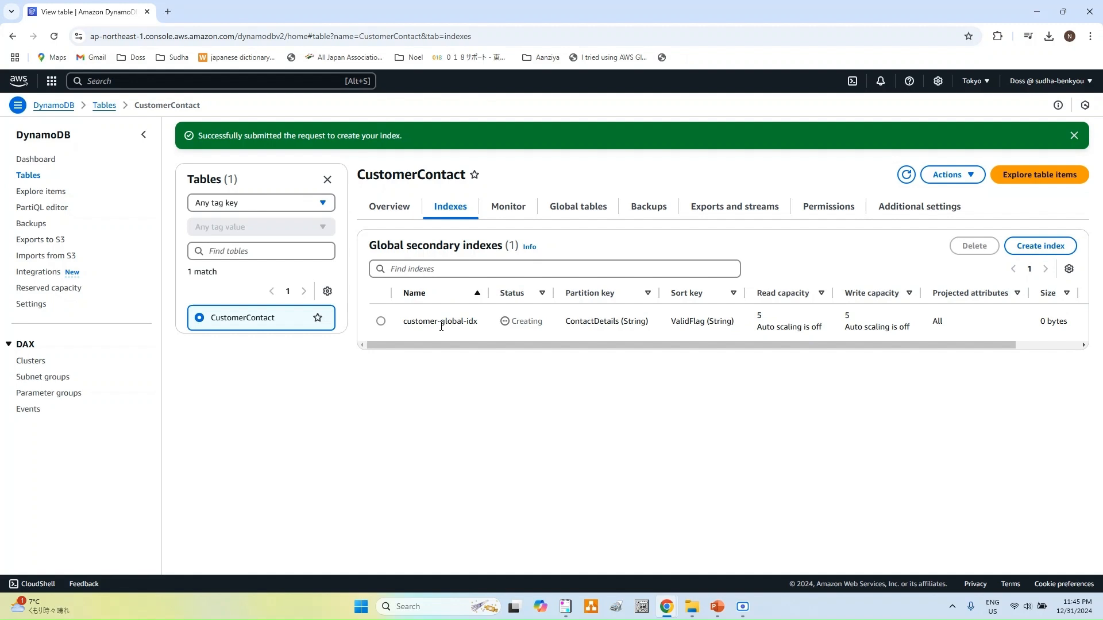
Step: Start a new table named Vehicles with vehid as the String partition key and modelcode as the String sort key
left_click(23, 180)
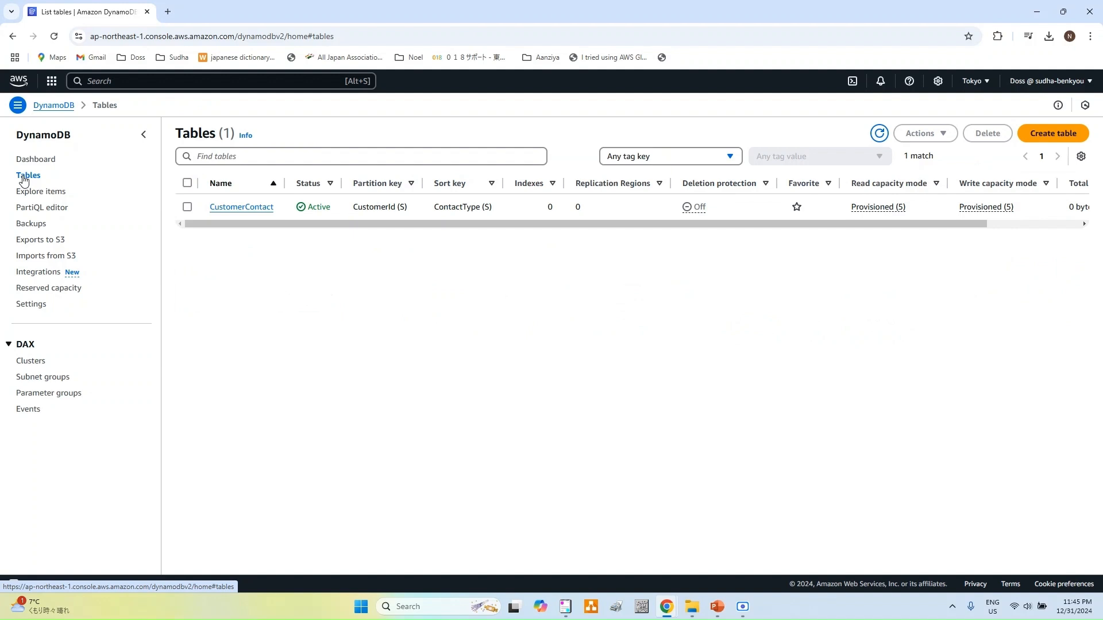
left_click(1053, 134)
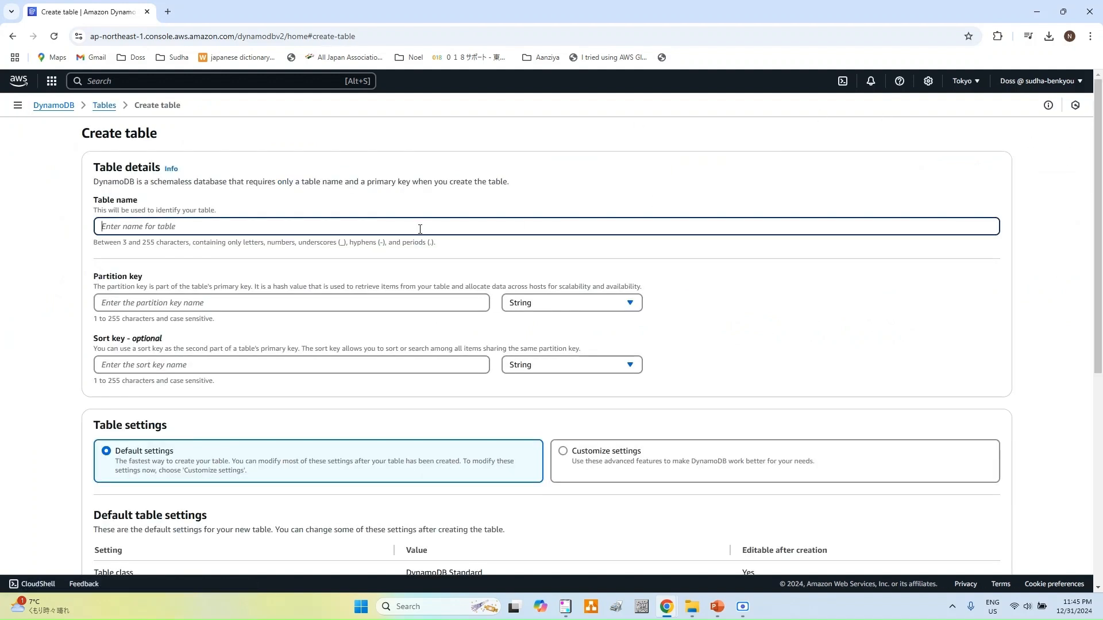
type("Vehicles")
left_click(431, 297)
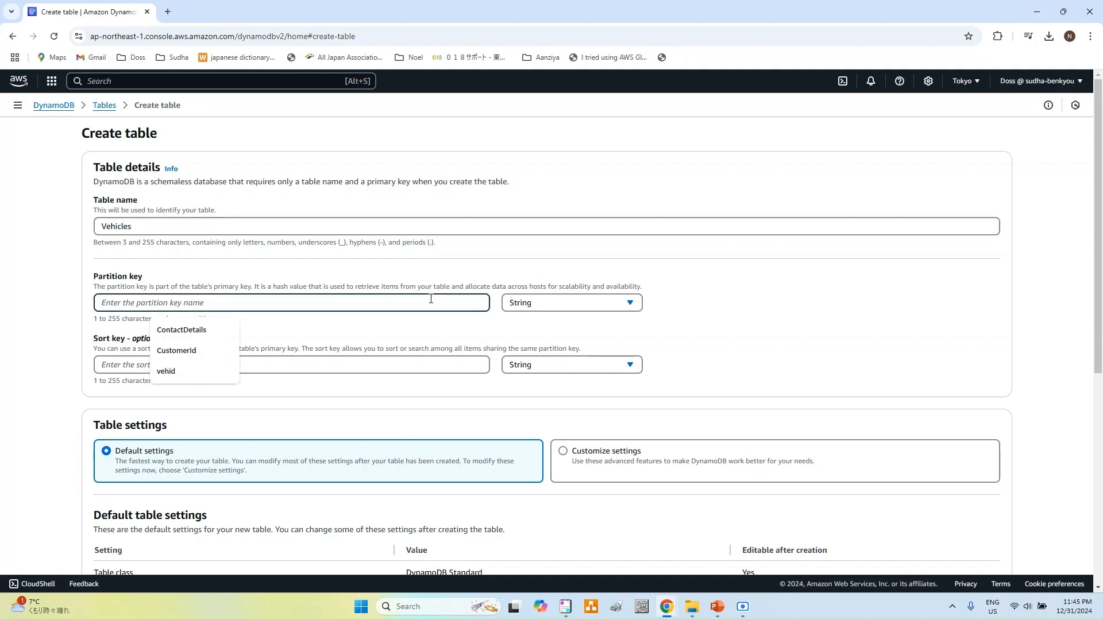
type("vehid")
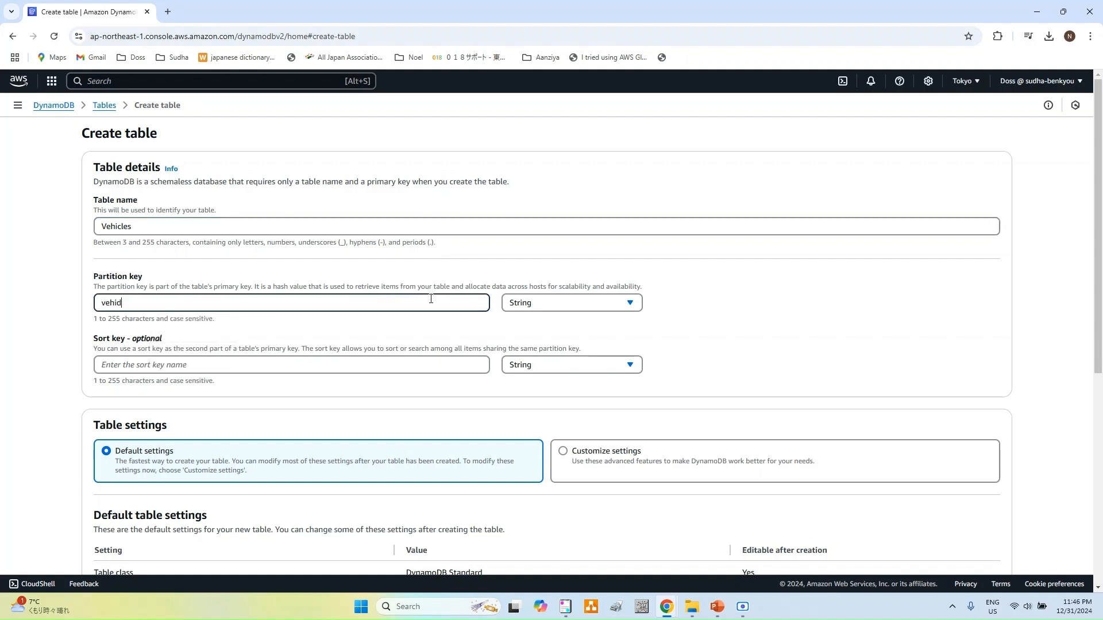
left_click(576, 310)
left_click(576, 309)
left_click(229, 359)
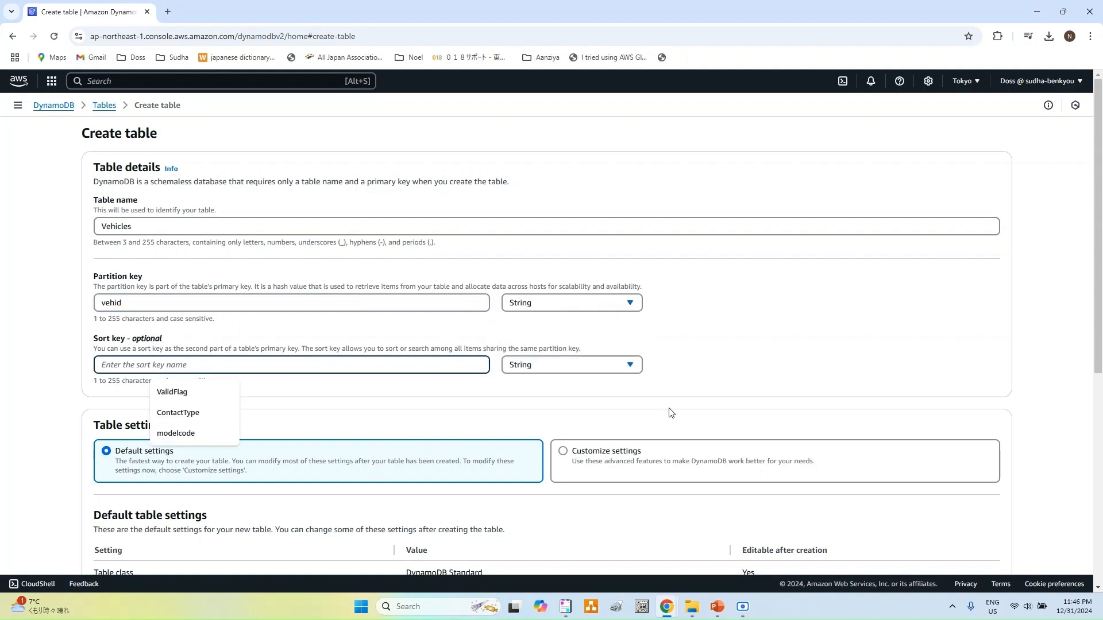
type("mode")
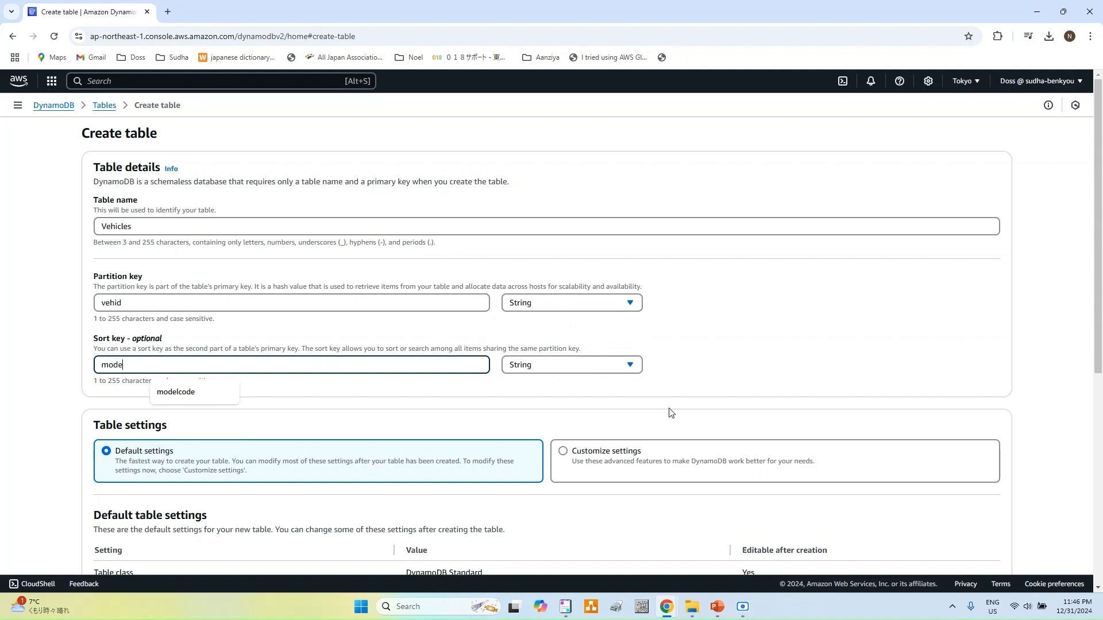
type("lcode")
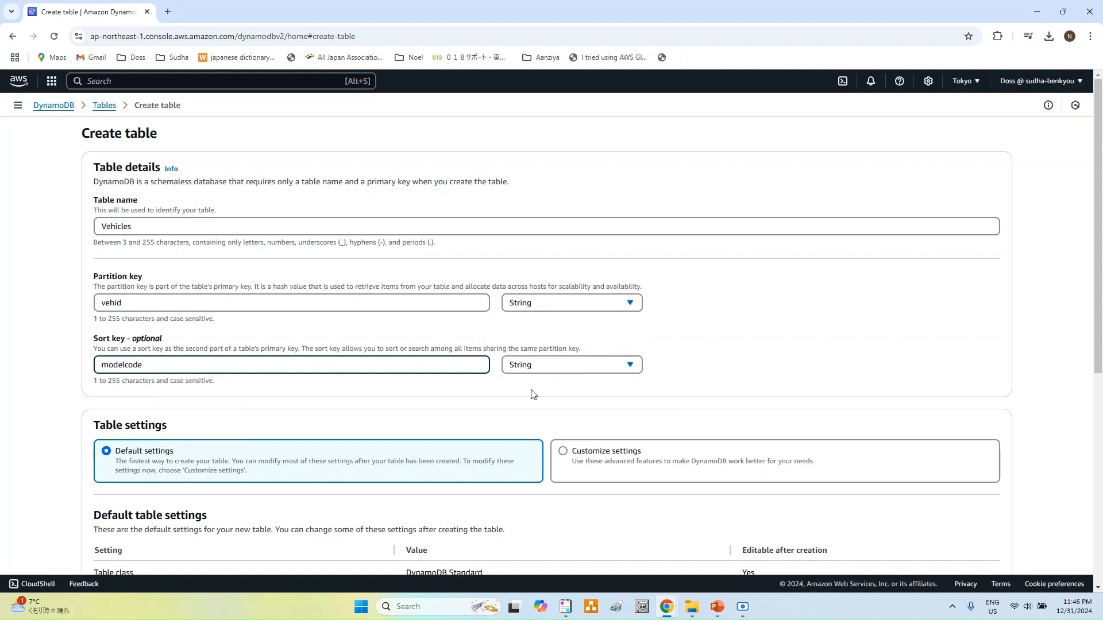
Step: Customize the Vehicles table settings, keeping the DynamoDB Standard class and choosing the Provisioned capacity mode
scroll(280, 383, "down", 2)
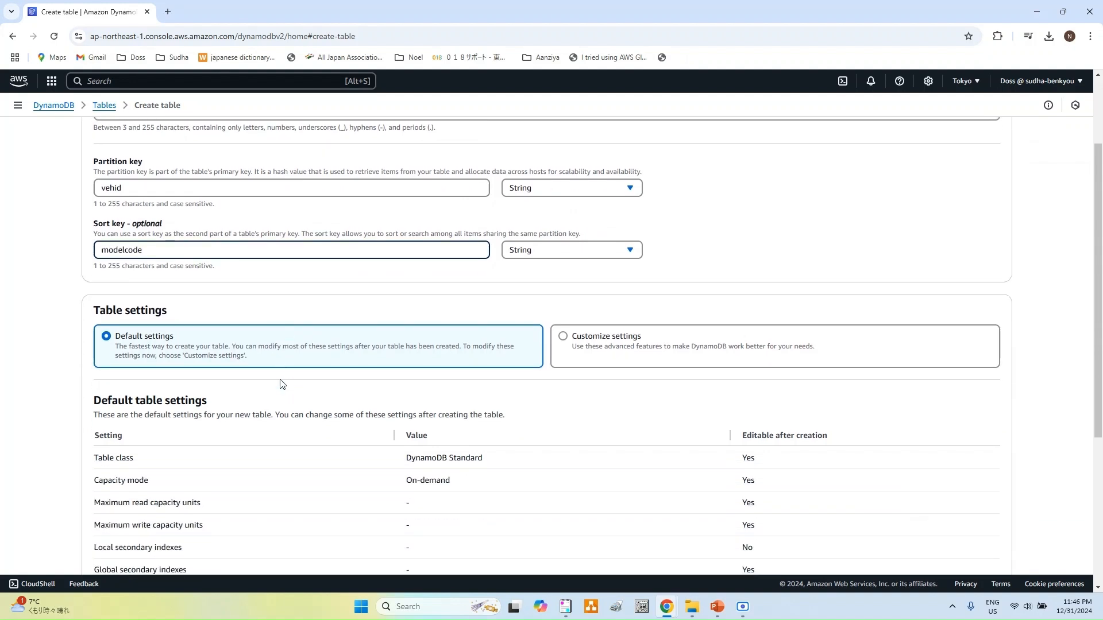
left_click(564, 340)
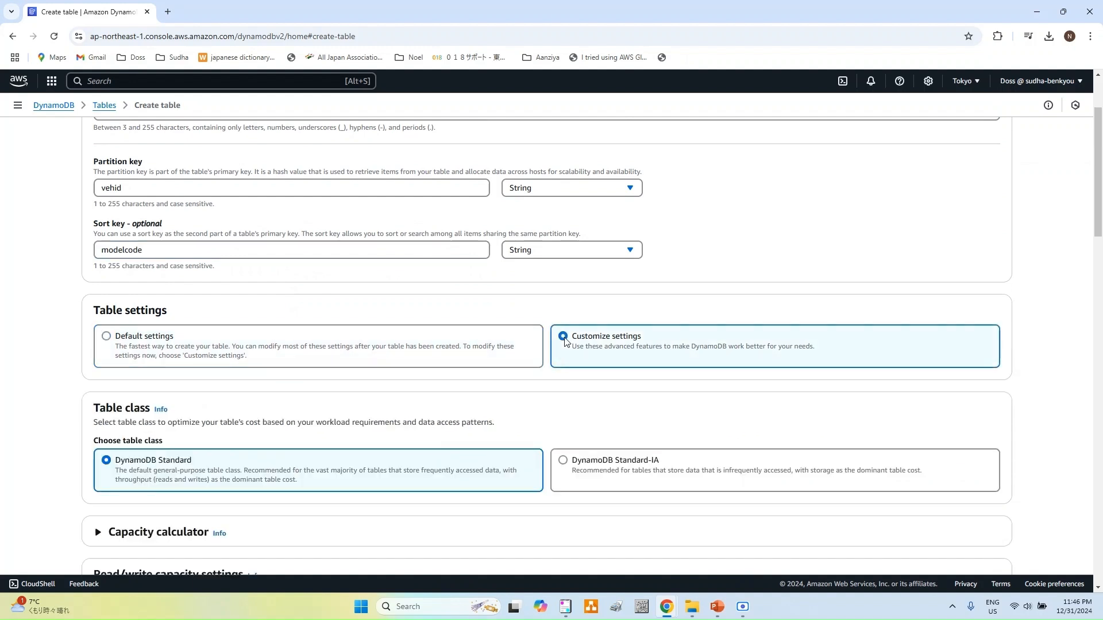
scroll(408, 409, "down", 2)
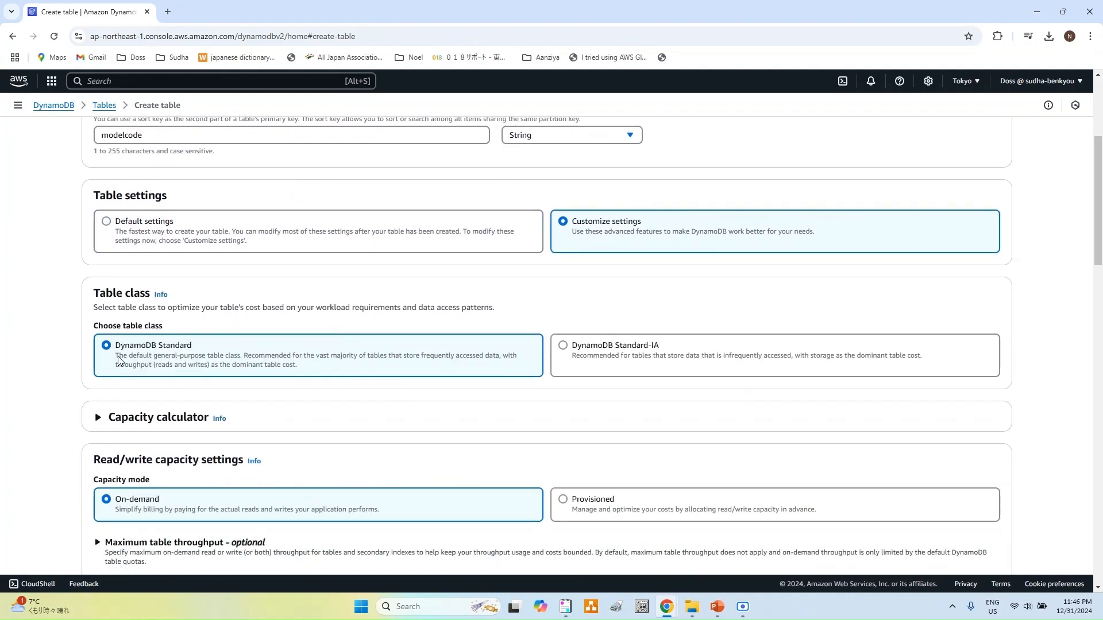
scroll(215, 338, "down", 1)
scroll(215, 338, "down", 3)
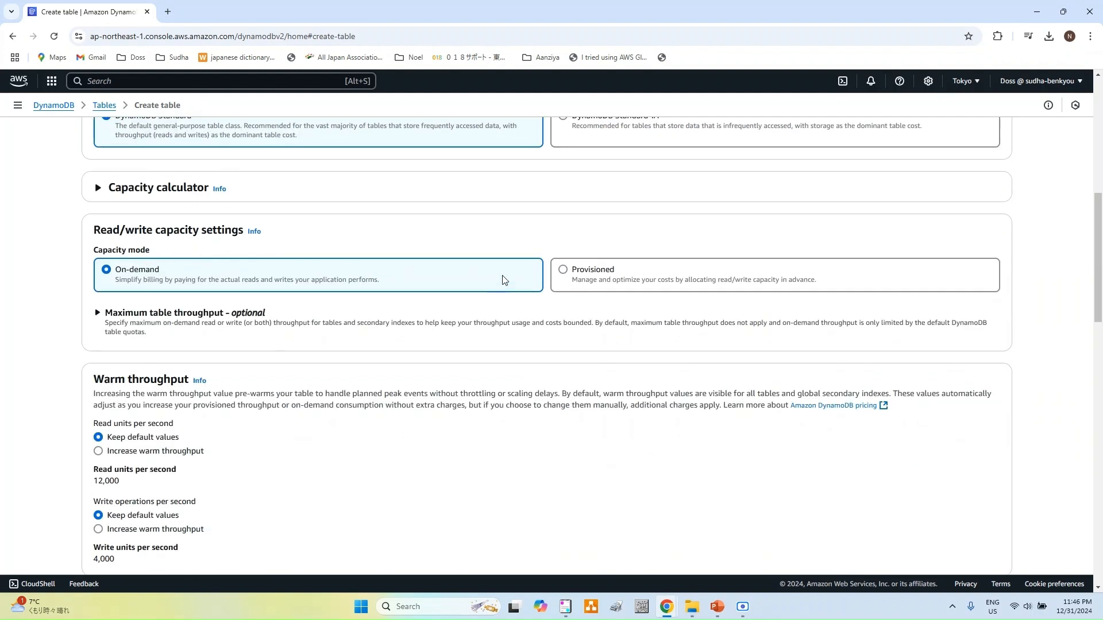
left_click(565, 274)
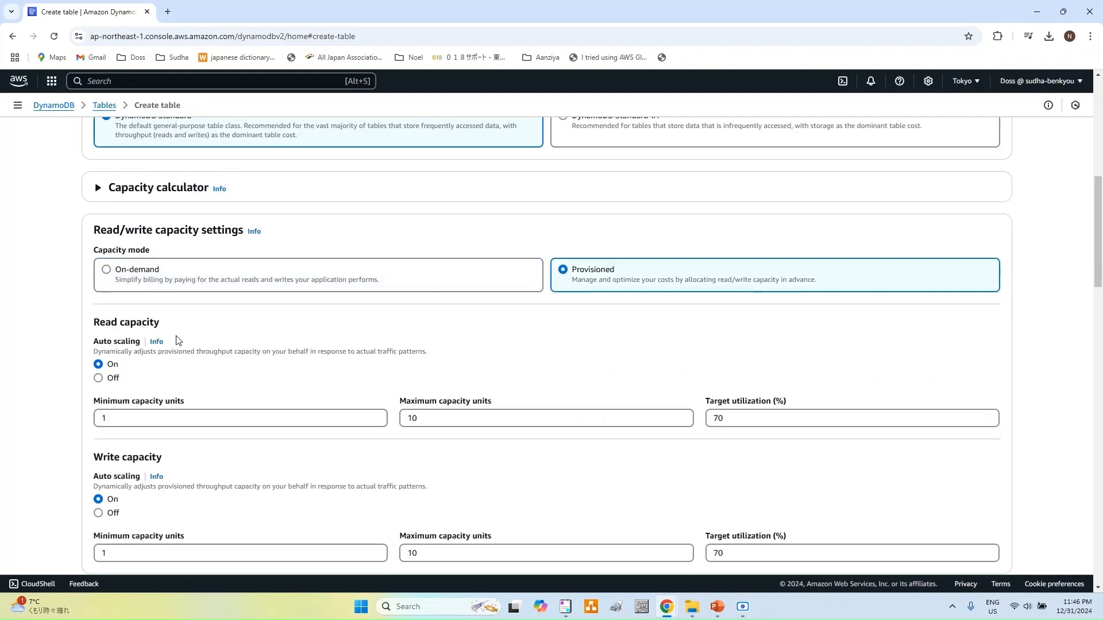
Step: Turn off auto scaling for the table's read capacity and keep 5 provisioned capacity units
left_click(113, 380)
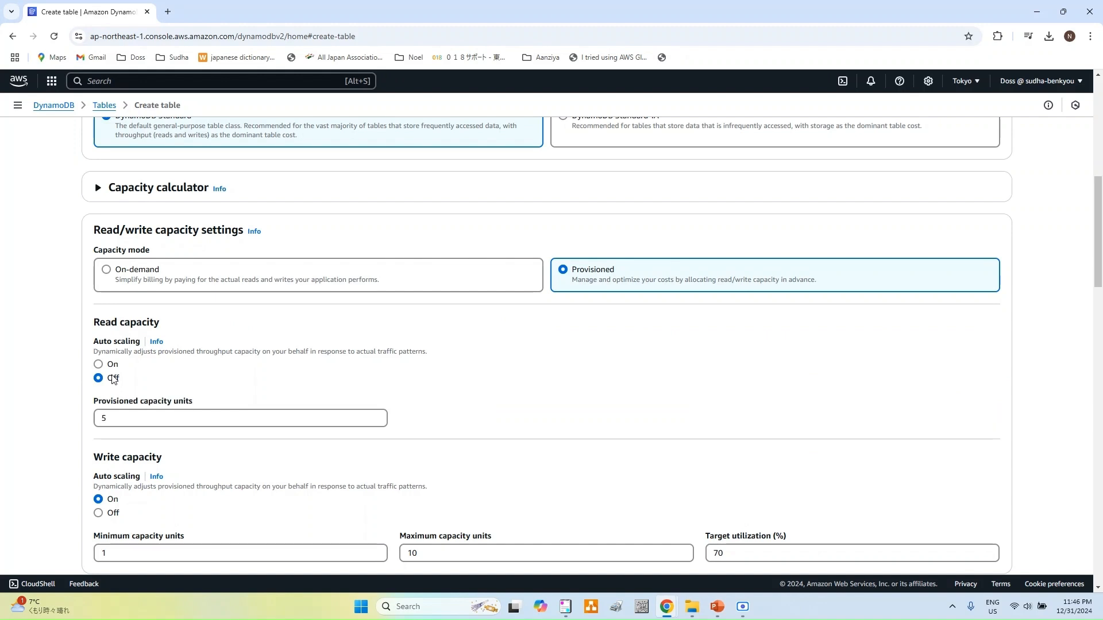
double_click(115, 420)
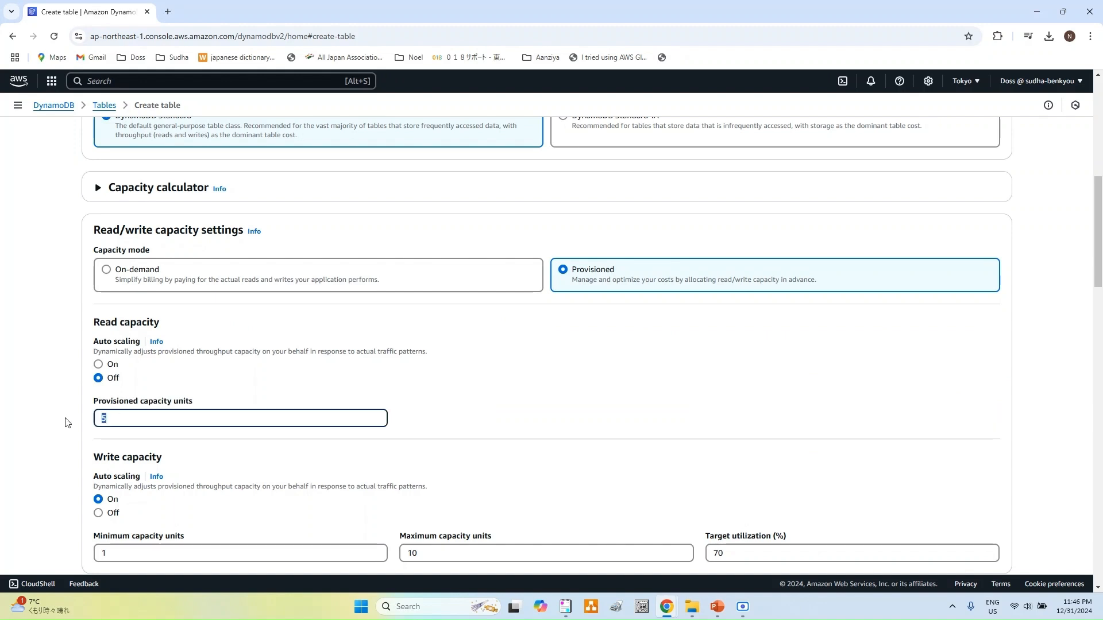
scroll(298, 376, "down", 3)
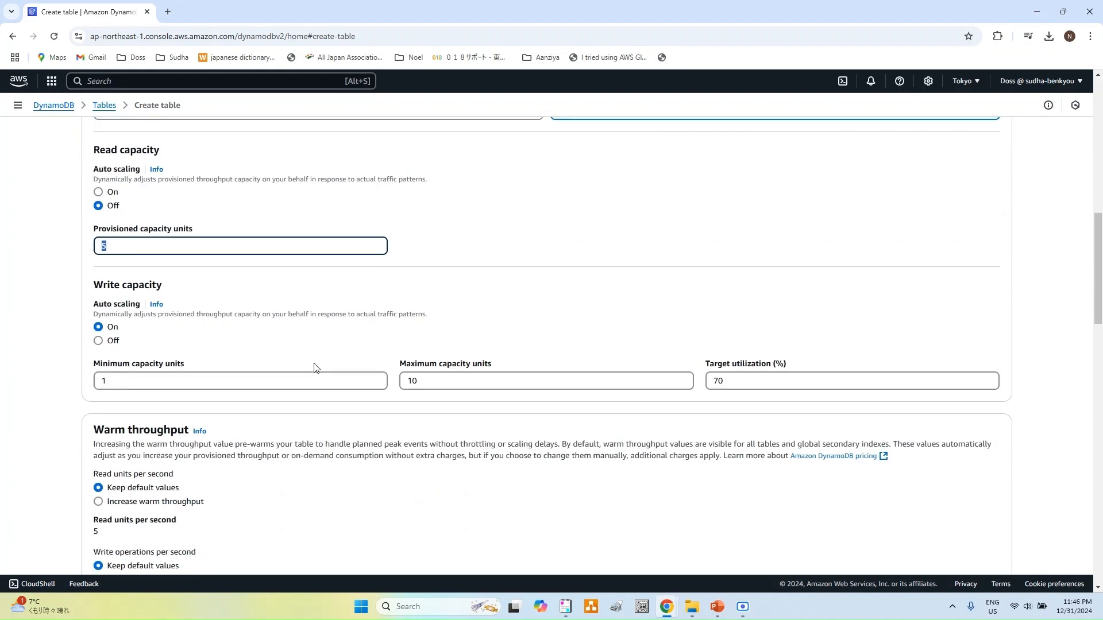
Step: Turn off auto scaling for the table's write capacity and keep 5 provisioned capacity units
left_click(105, 343)
scroll(402, 341, "down", 4)
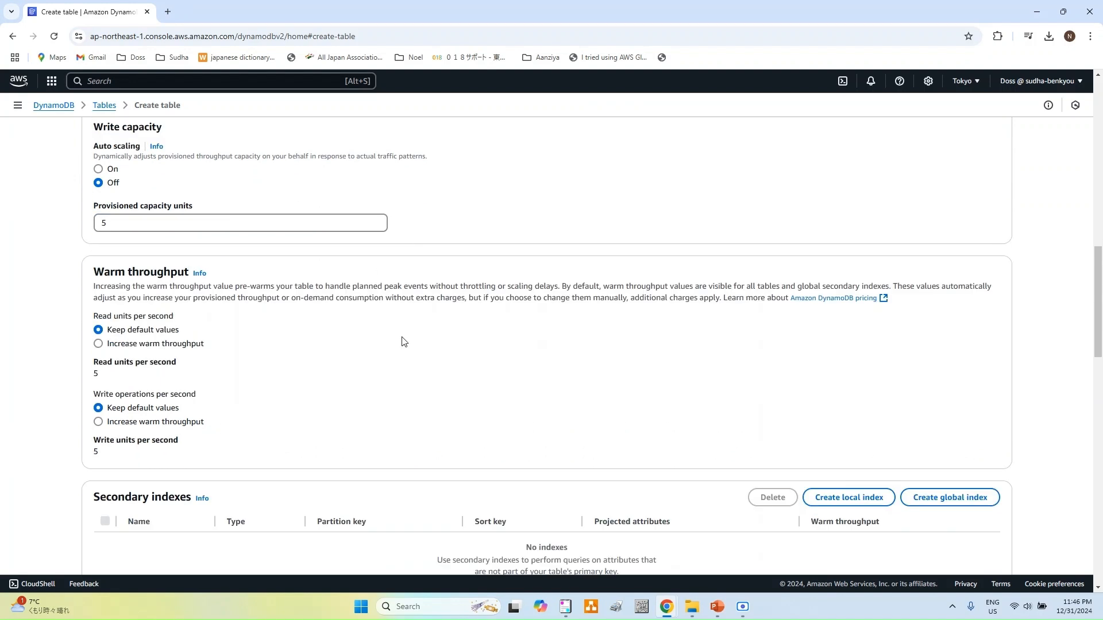
Step: Start a local secondary index for the Vehicles table with modelcode as its String sort key
scroll(402, 341, "down", 2)
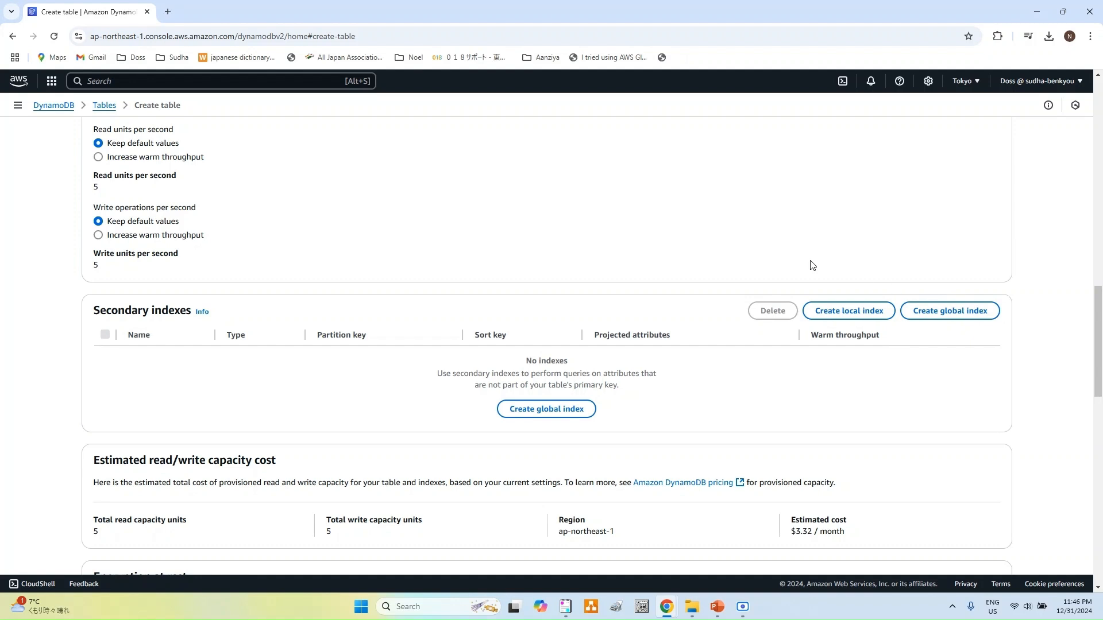
left_click(848, 317)
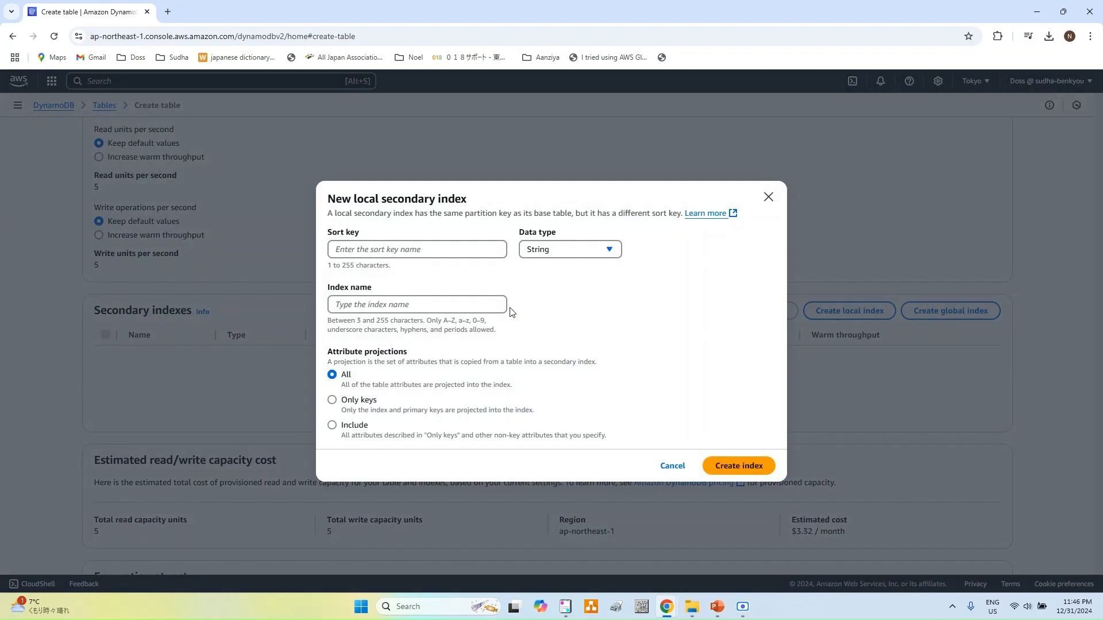
left_click(460, 248)
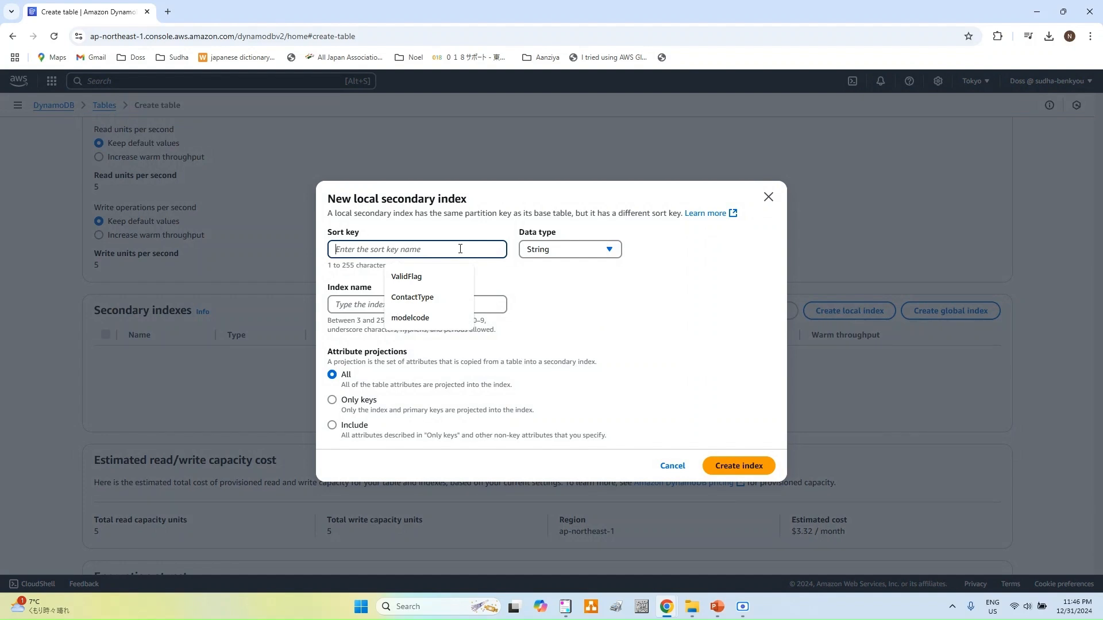
type("va")
key("BackSpace")
key("BackSpace")
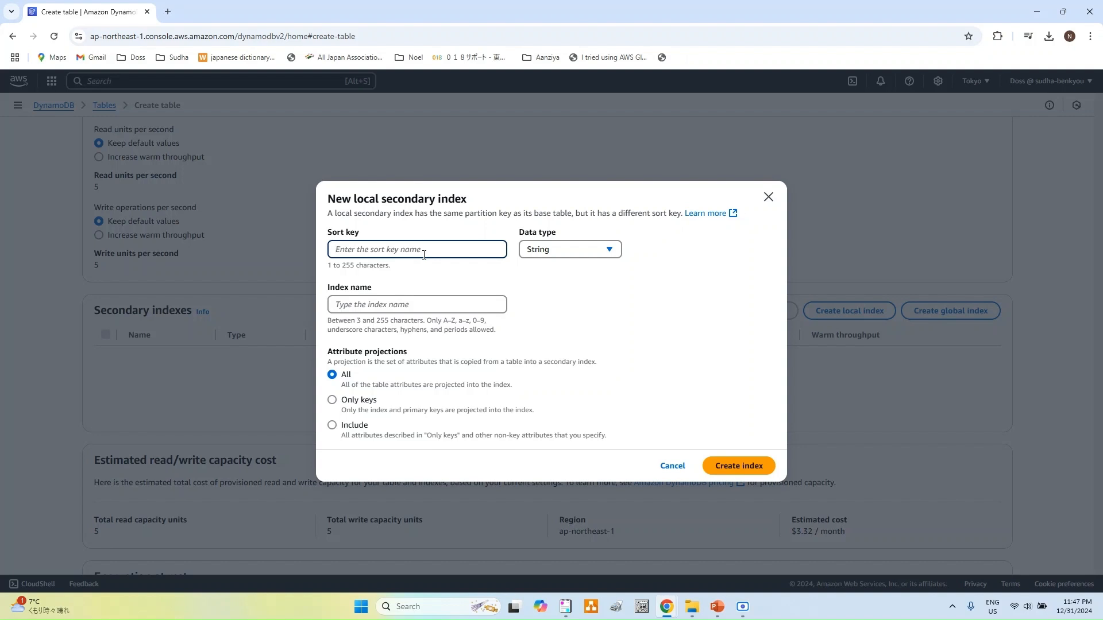
type("modelcode")
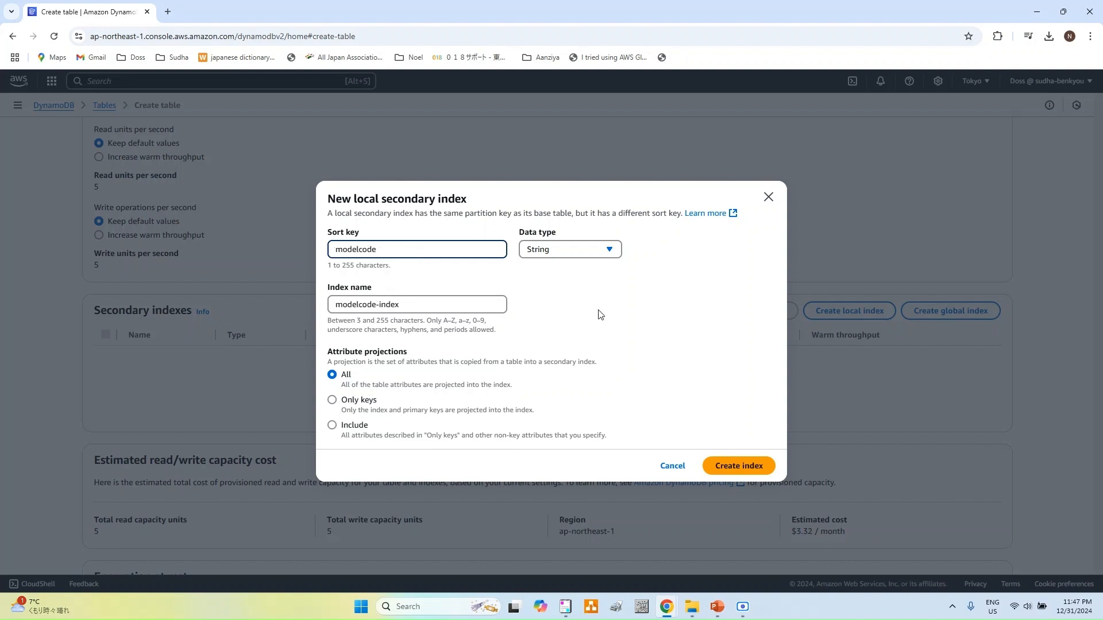
Step: Name the local index vehicle-lsi, keep the projection of all attributes, and create the index
left_click_drag(416, 307, 187, 328)
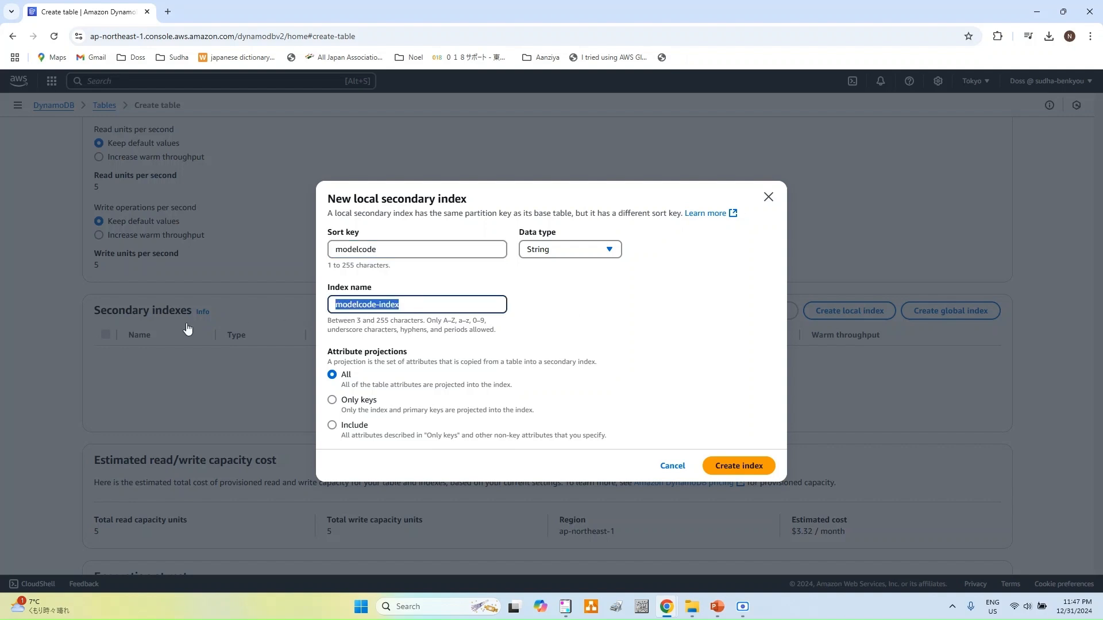
type("veh")
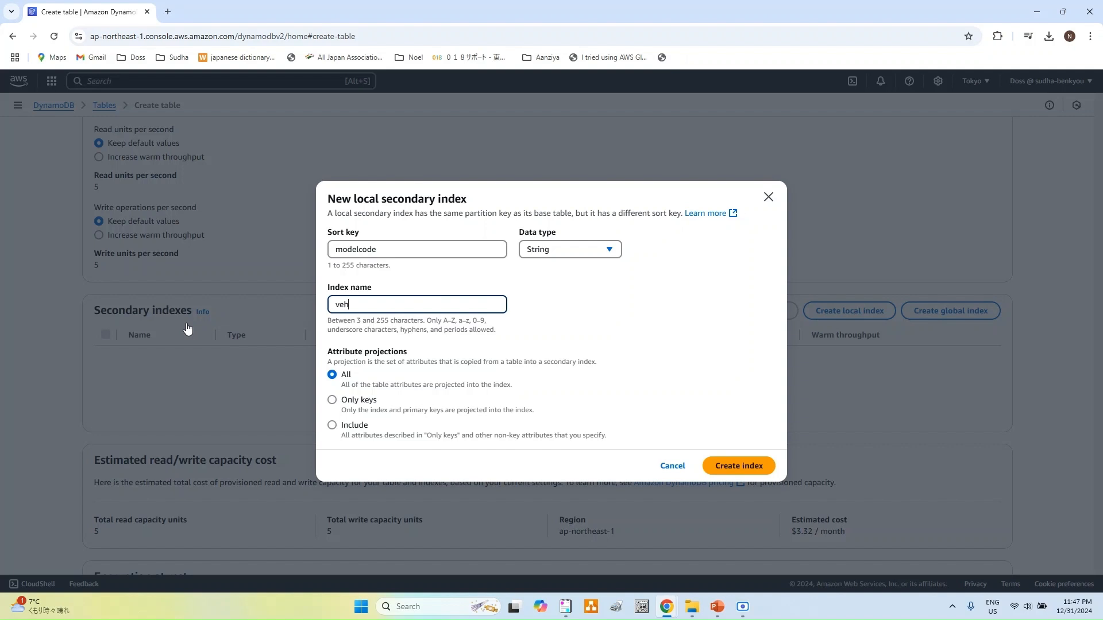
type("icle-lsi")
left_click(739, 466)
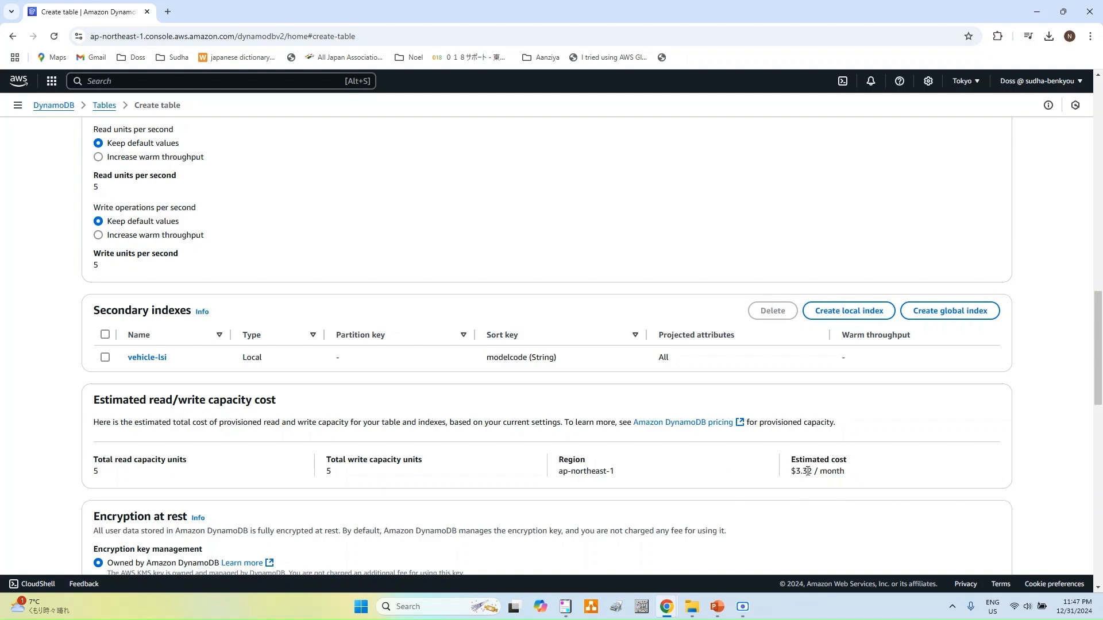
Step: Keep the encryption key owned by Amazon DynamoDB and deletion protection off, and create the Vehicles table
scroll(808, 471, "down", 5)
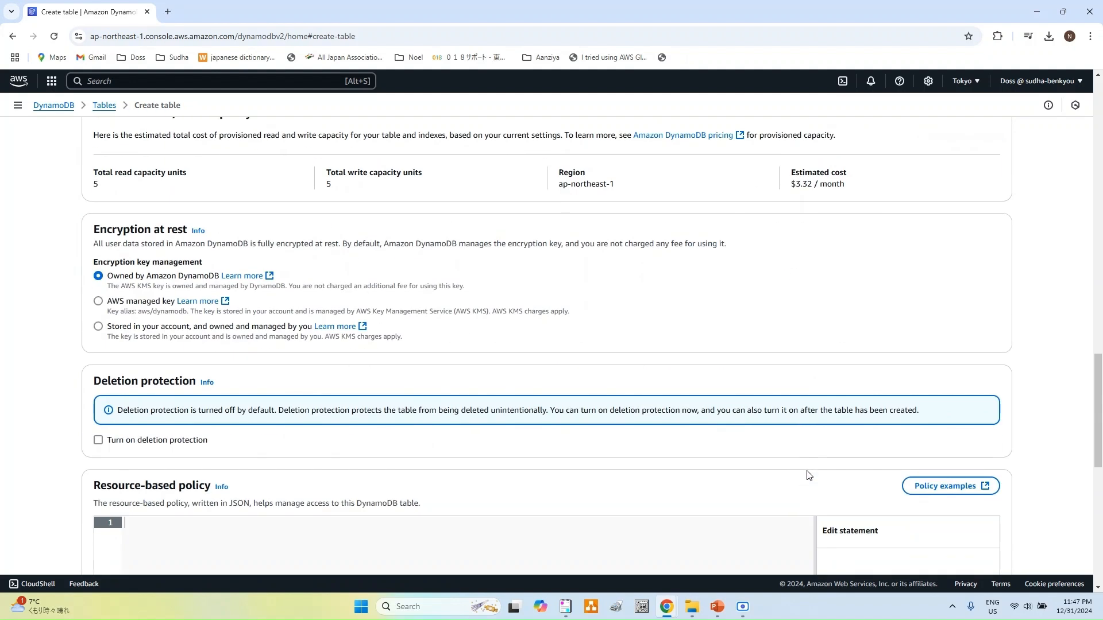
scroll(808, 476, "down", 9)
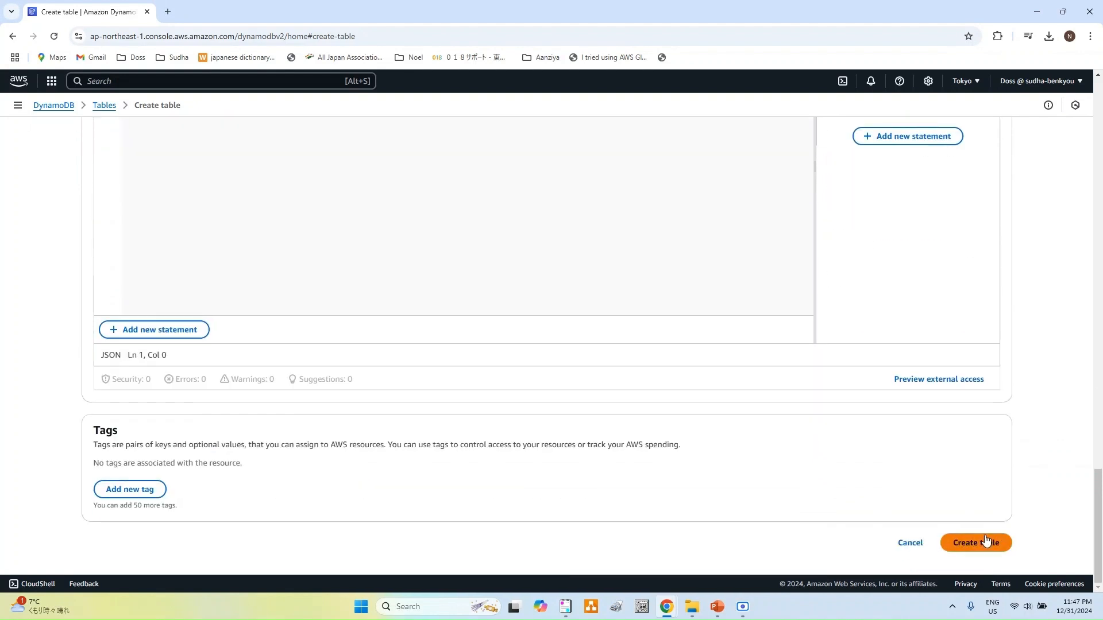
left_click(985, 536)
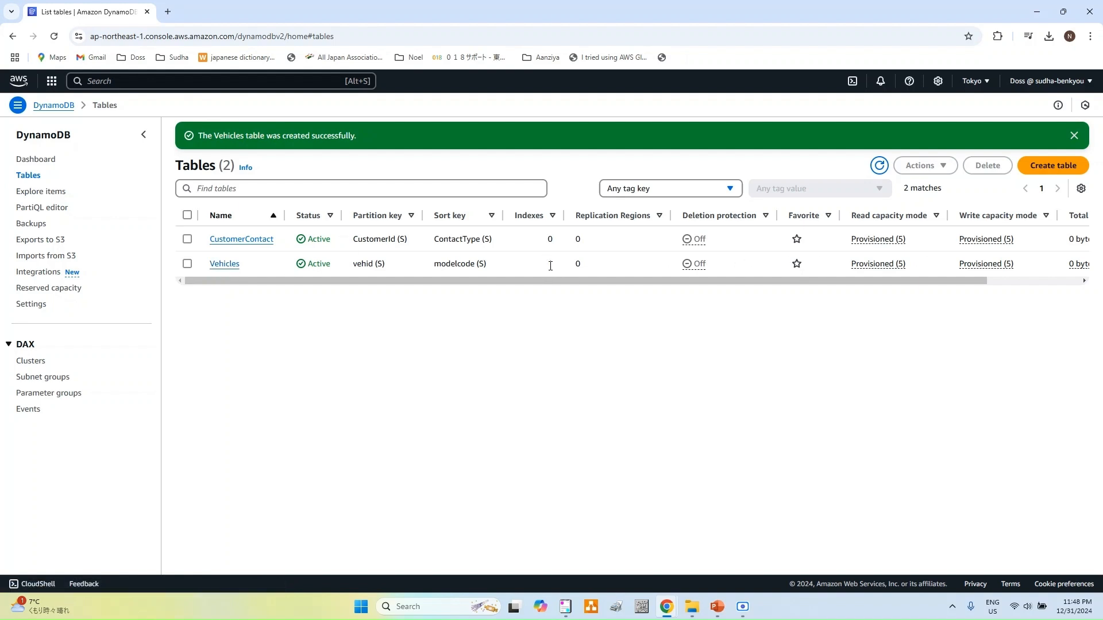
Step: Open the Vehicles table, explore its items, and start creating a new item
left_click(225, 266)
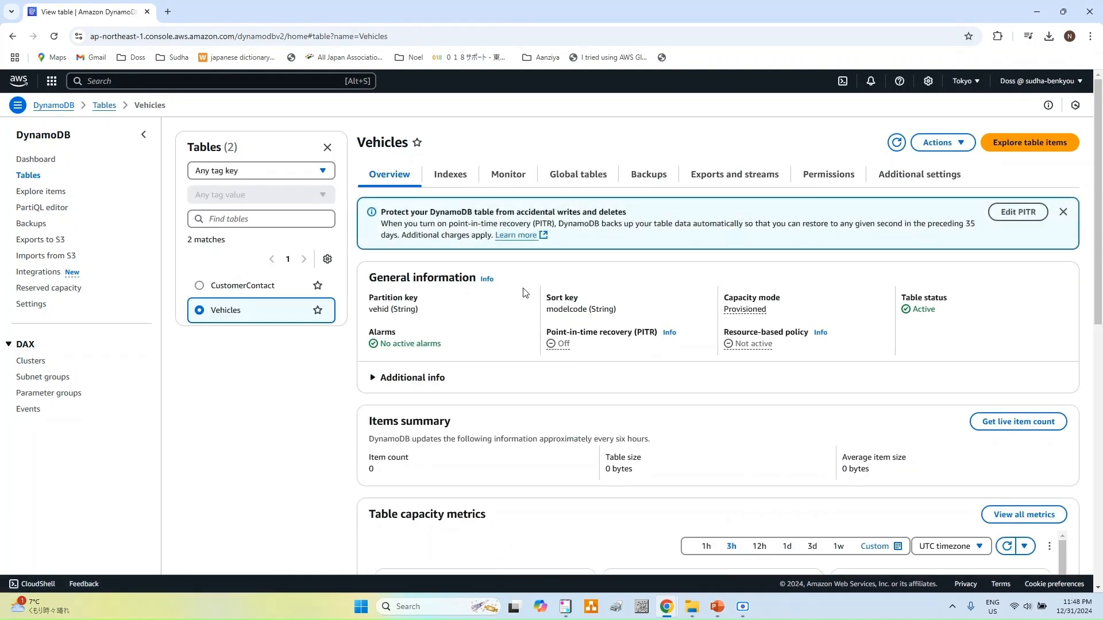
scroll(558, 294, "down", 3)
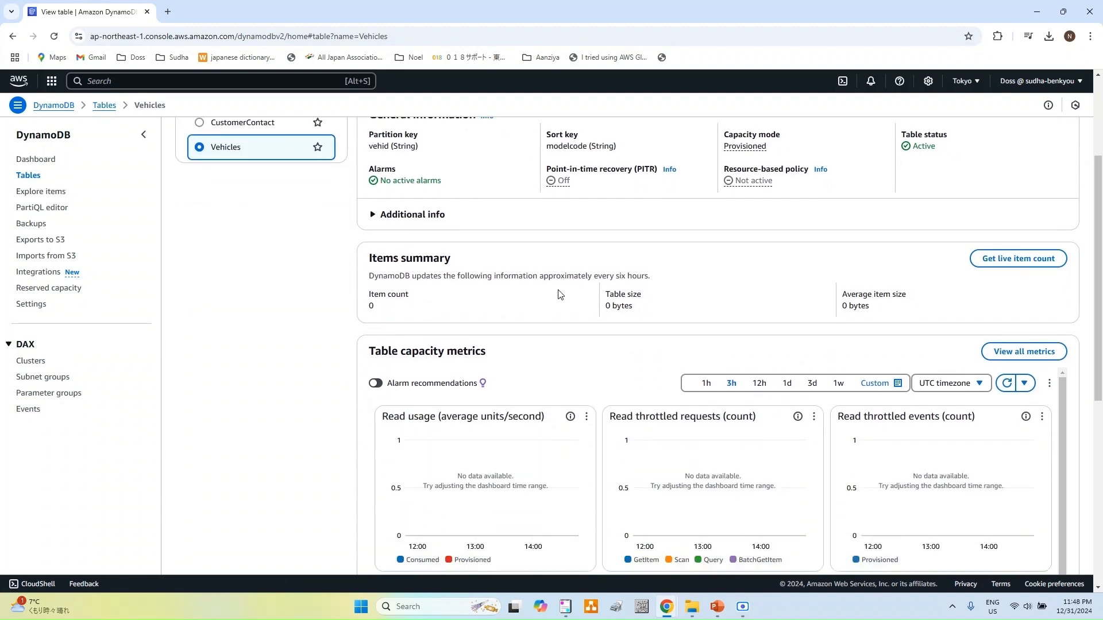
scroll(556, 294, "up", 1)
scroll(556, 295, "up", 2)
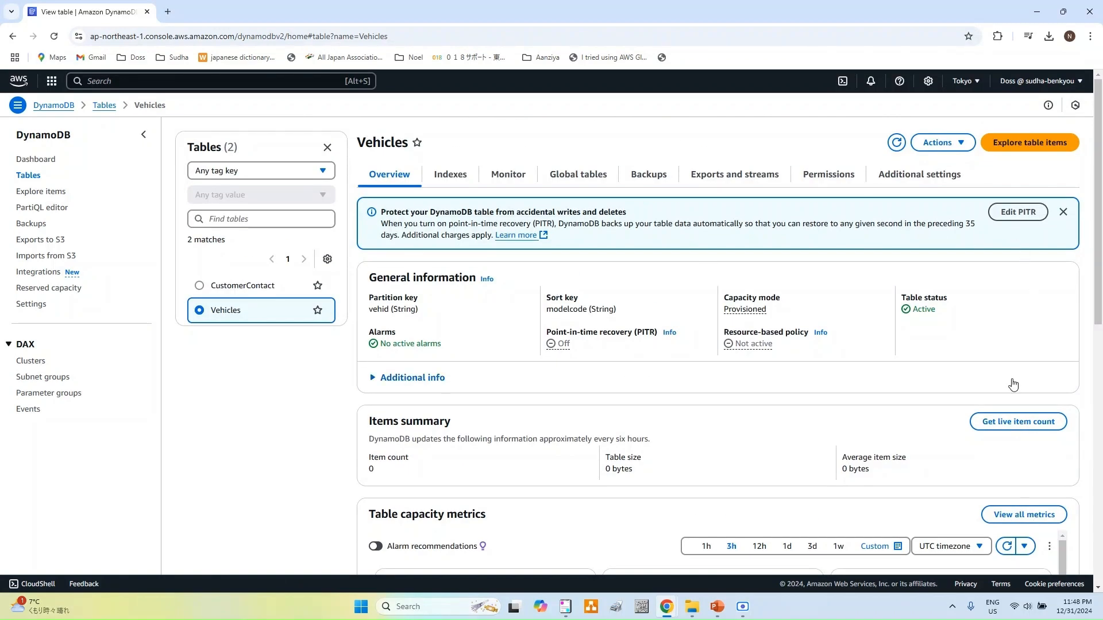
left_click(1007, 145)
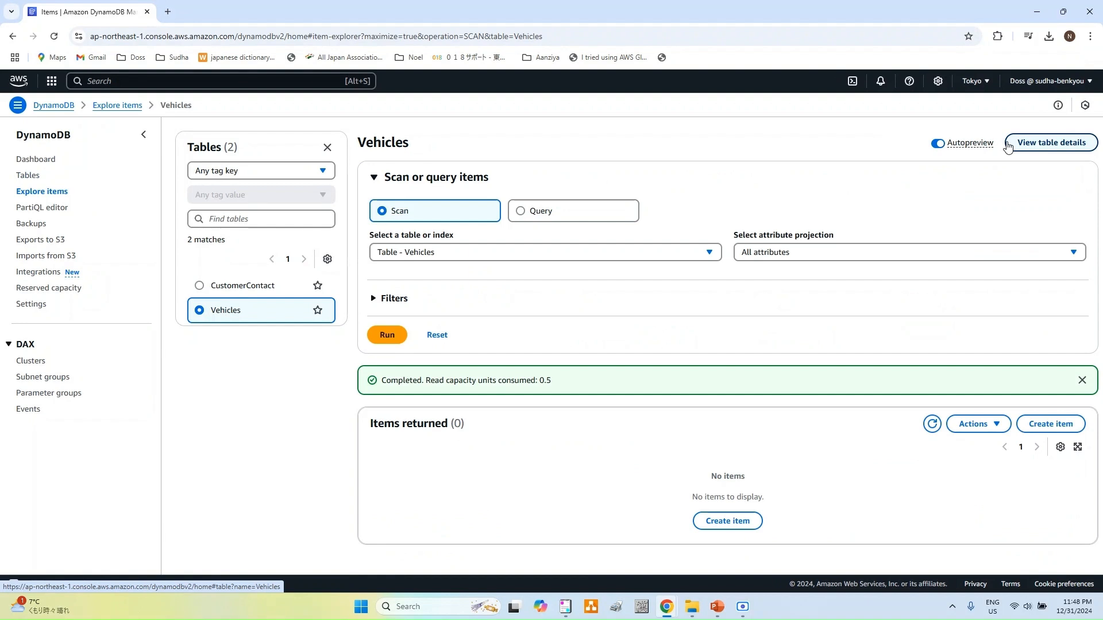
left_click(1050, 424)
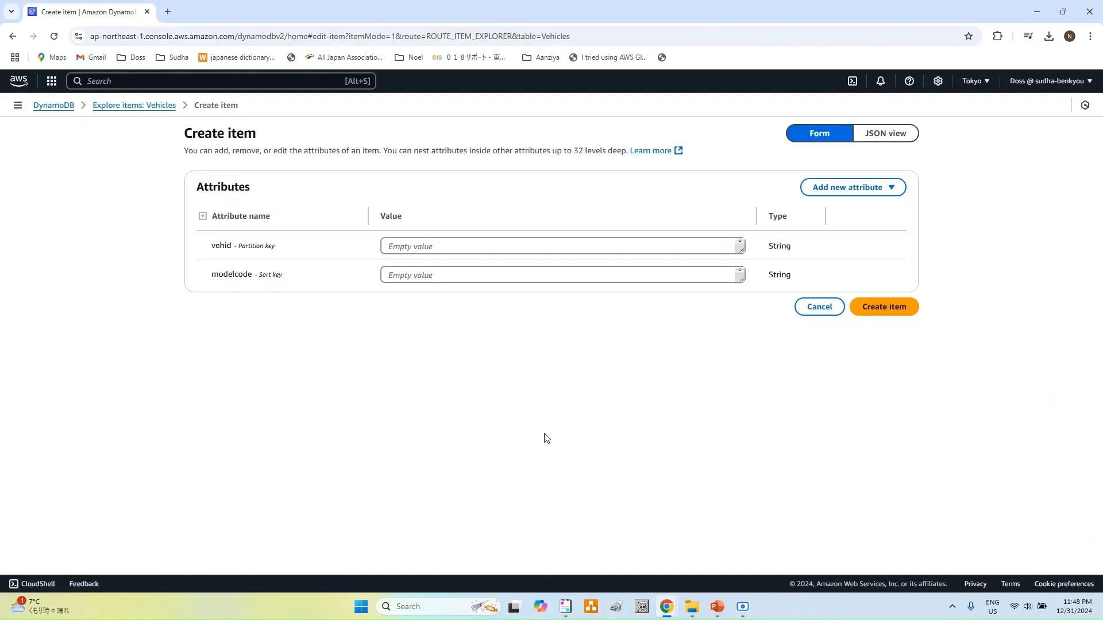
Step: Set the new item's vehid to v100 and its modelcode to AE-111
left_click(409, 247)
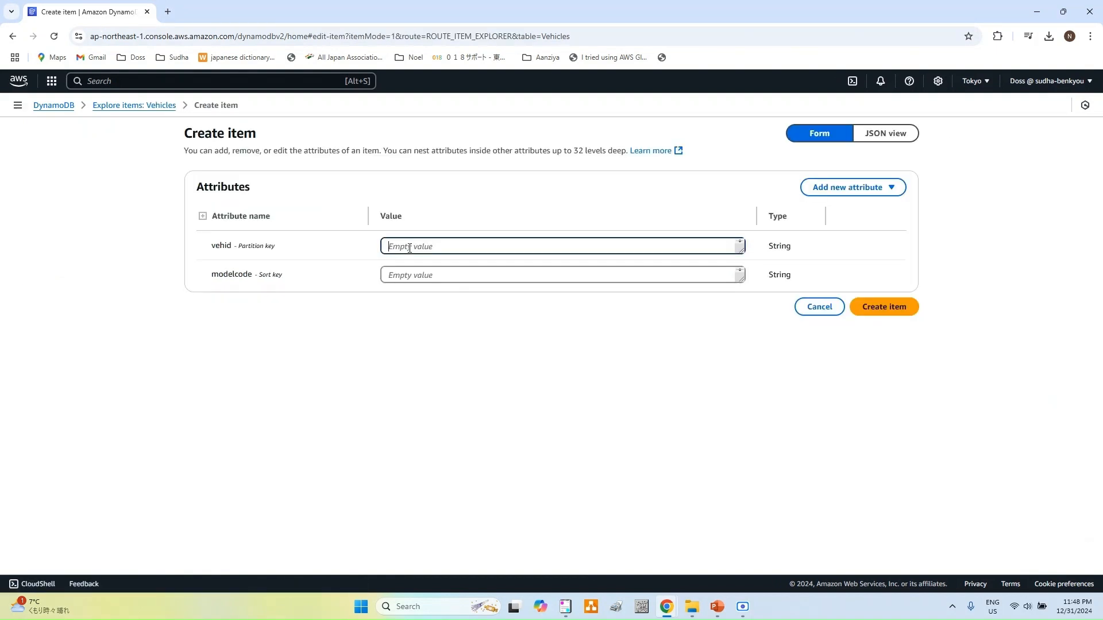
type("v100")
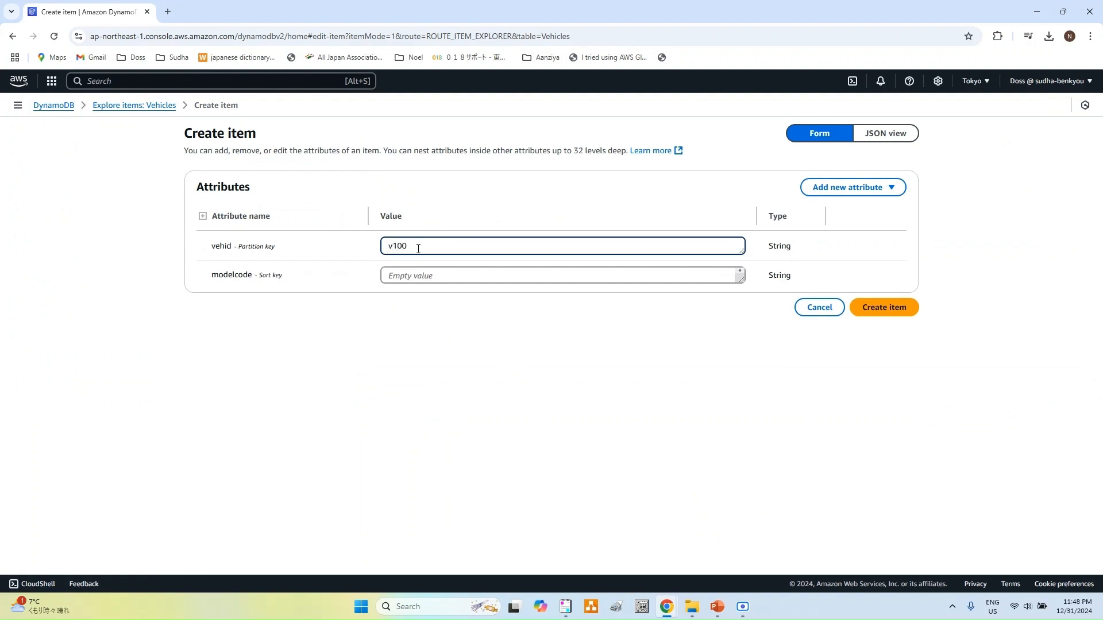
left_click(466, 273)
type("A")
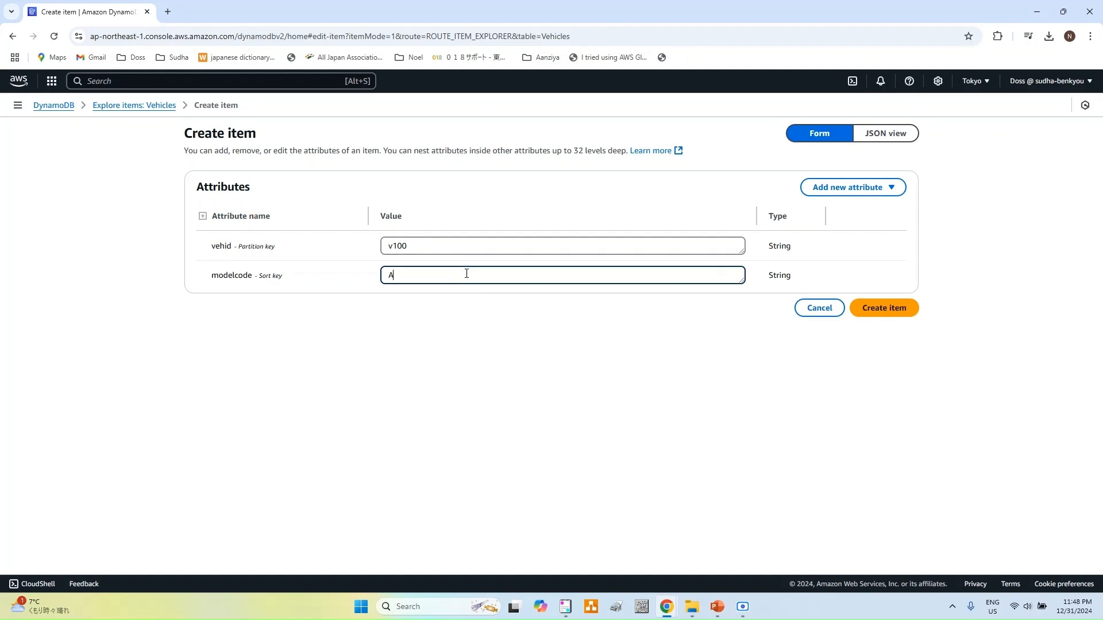
type("E-111")
Step: Add a String attribute named Manufacturedate with the value 20122-12-01 and create the item
left_click(856, 197)
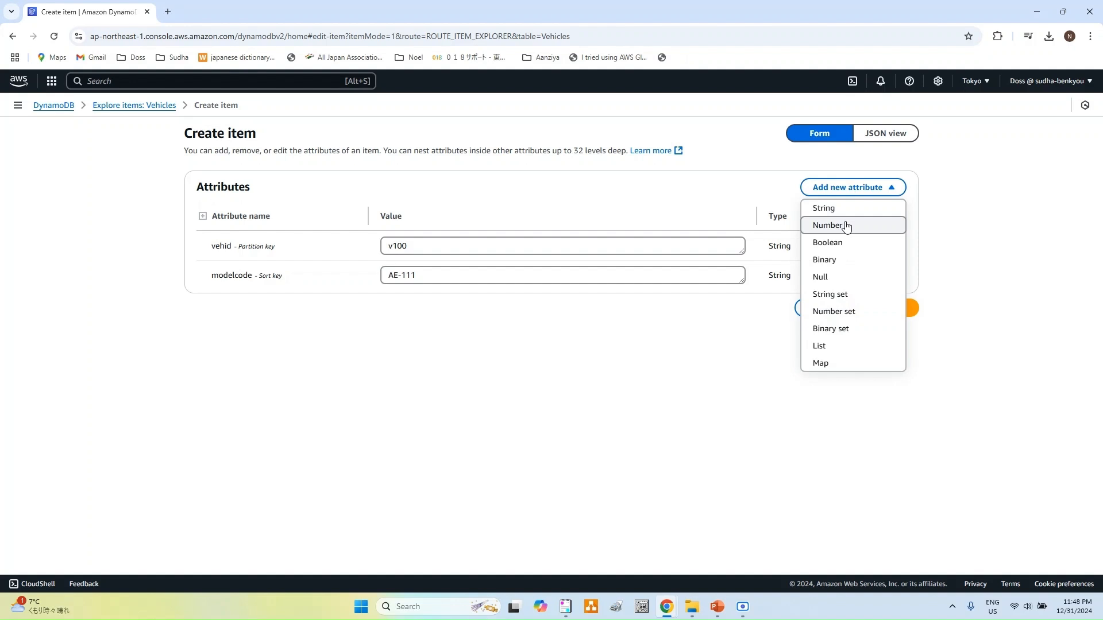
left_click(843, 211)
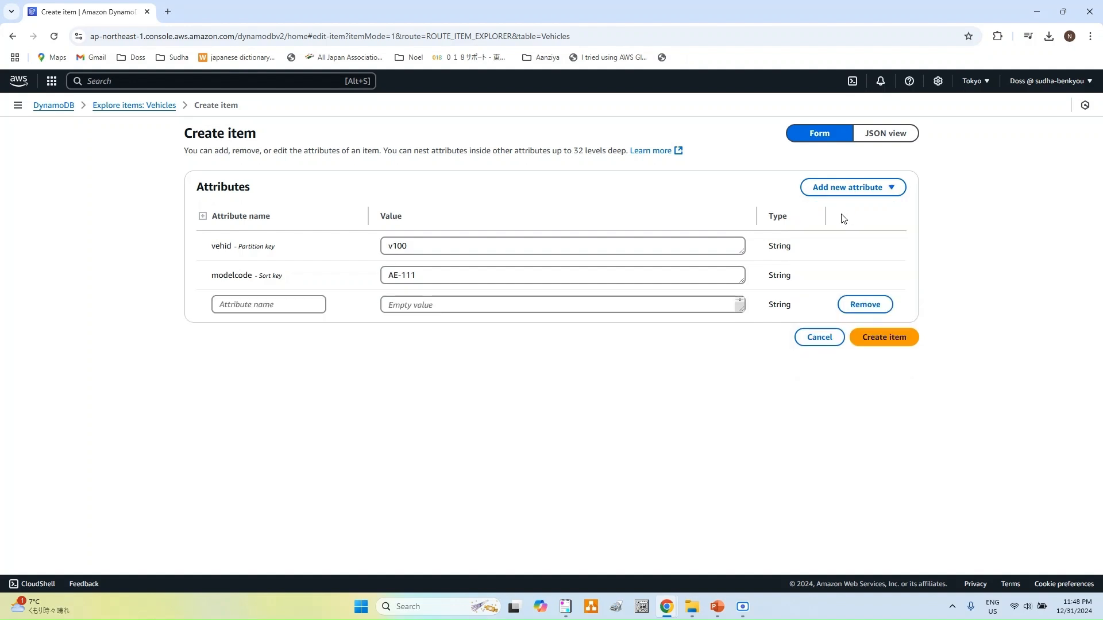
left_click(246, 308)
type("Manufa")
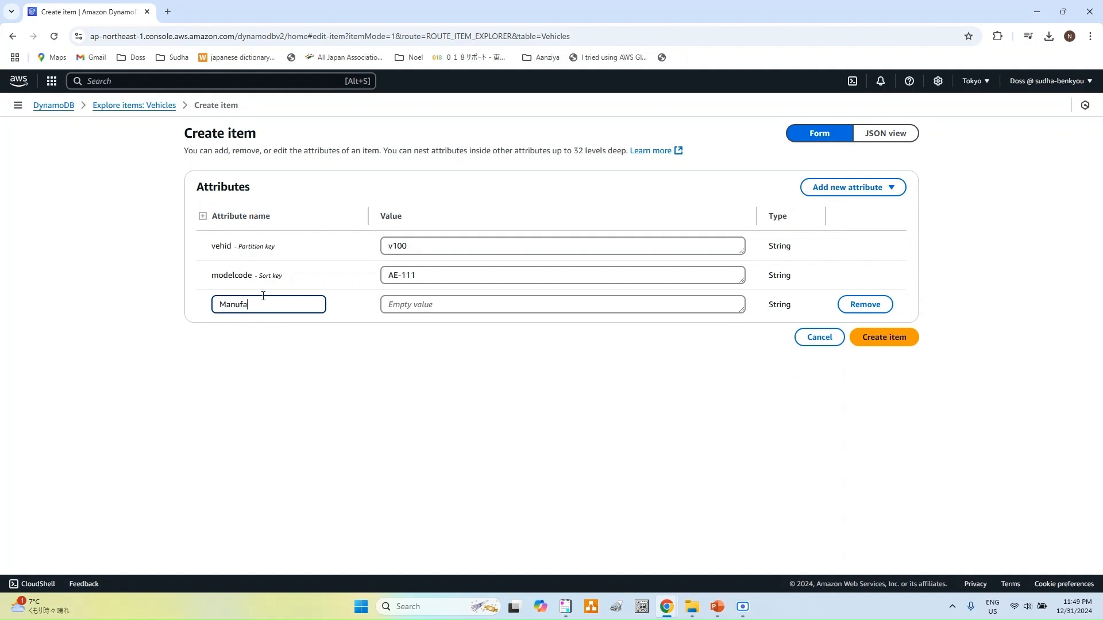
type("cturedate")
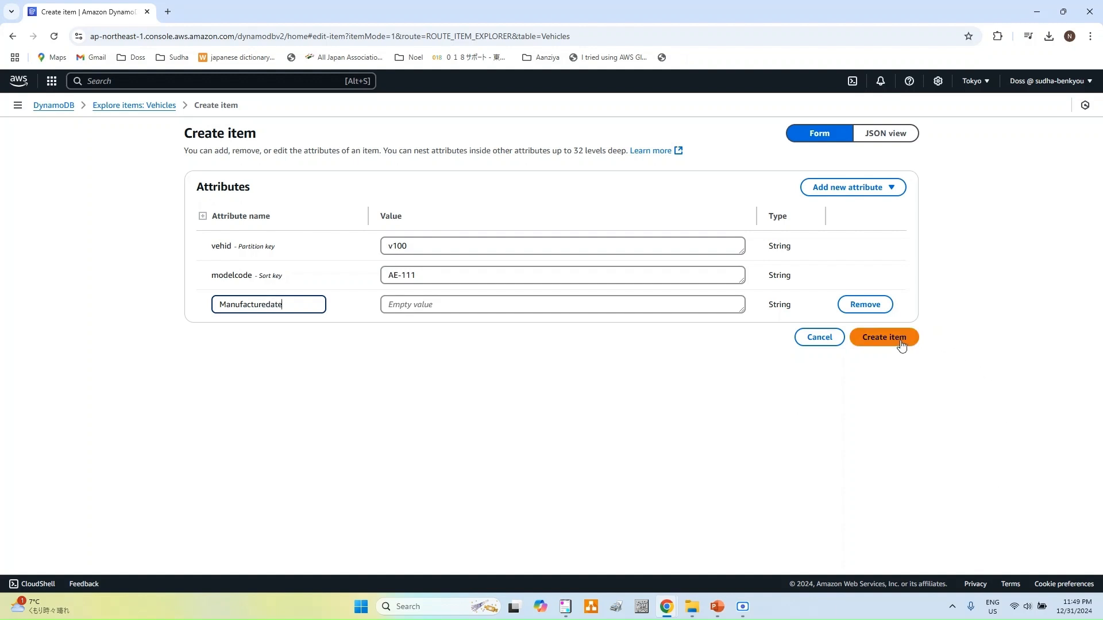
left_click(498, 305)
type("201")
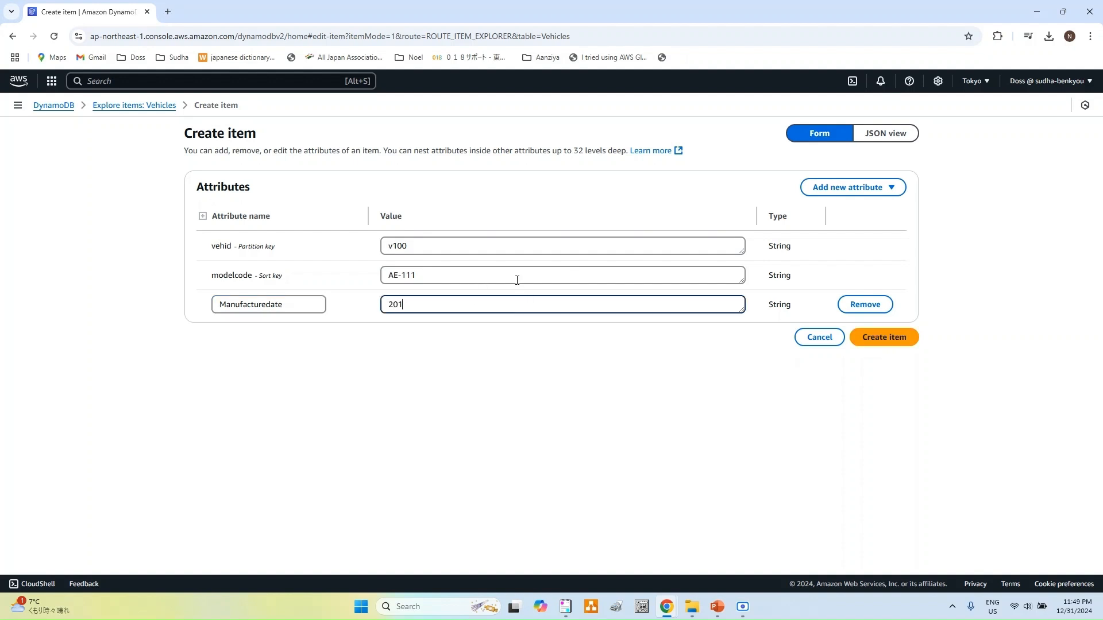
type("22-12-01")
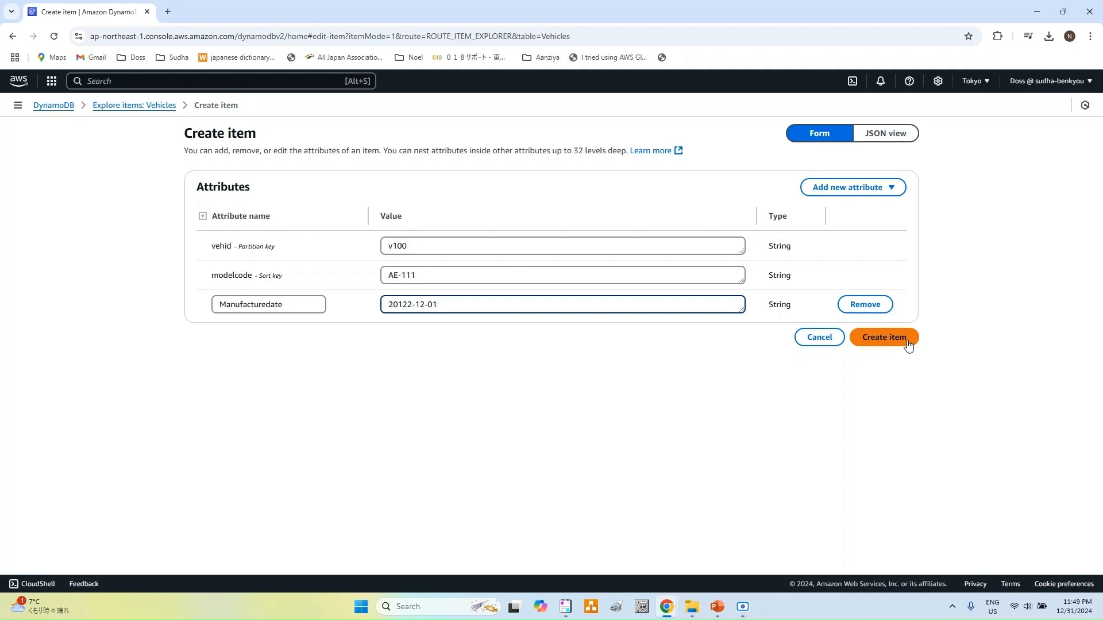
left_click(884, 337)
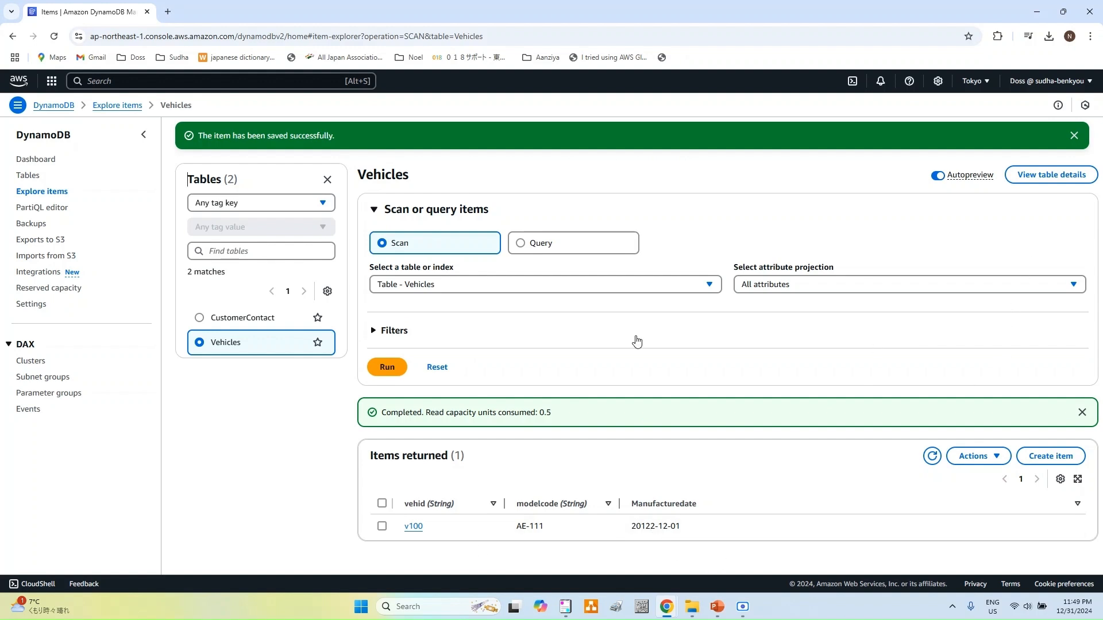
Step: Open the Vehicles table's indexes and examine the details of its local secondary index
left_click(33, 179)
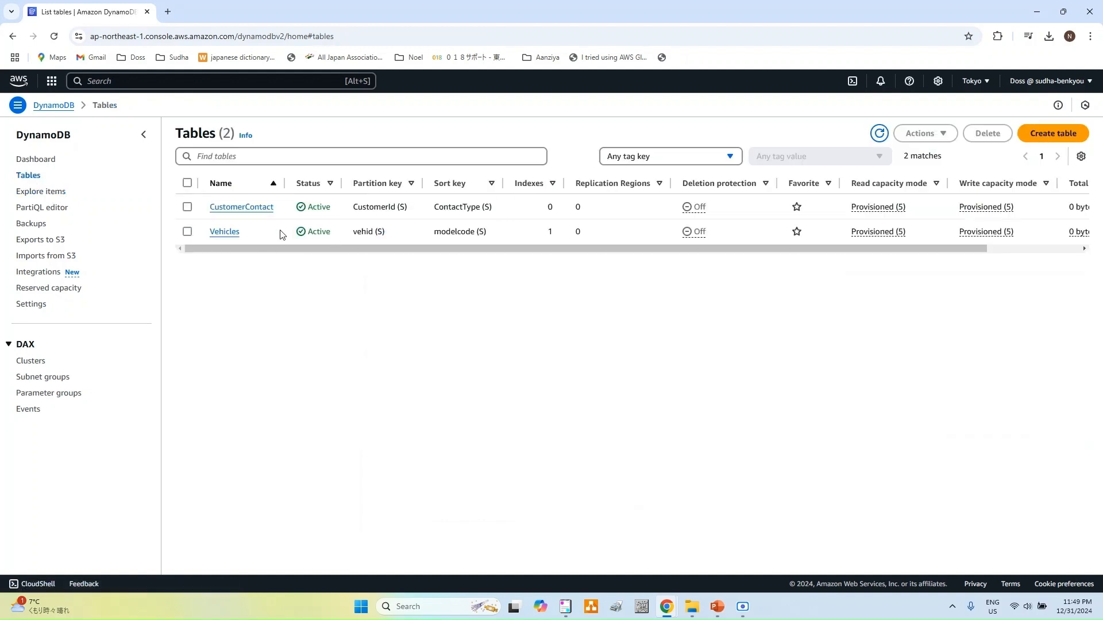
left_click(224, 232)
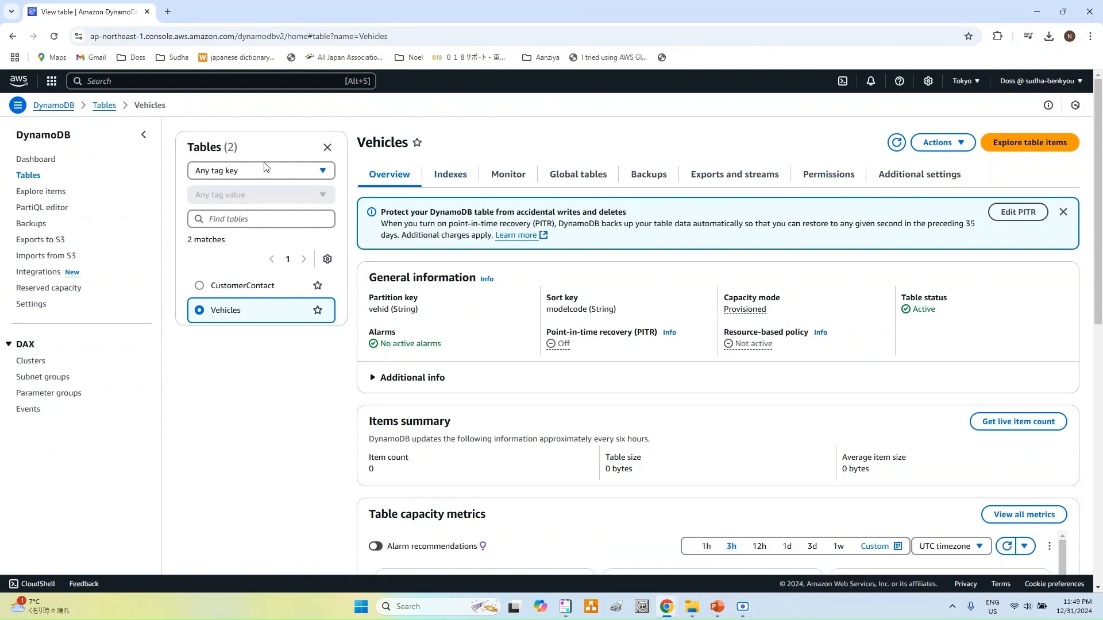
left_click(443, 179)
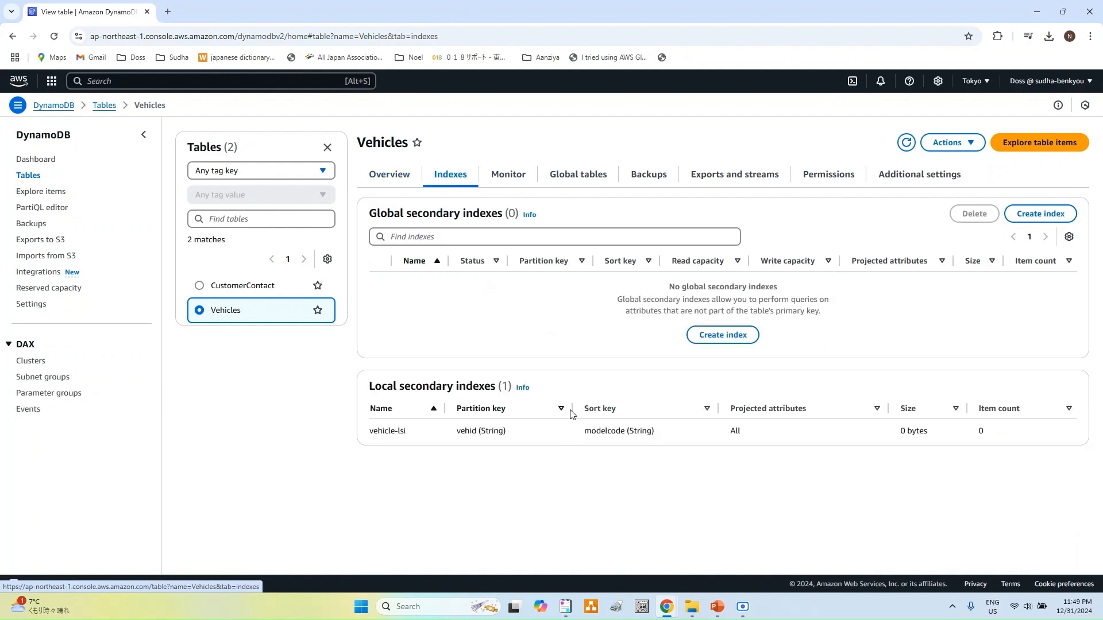
left_click_drag(372, 451, 1045, 460)
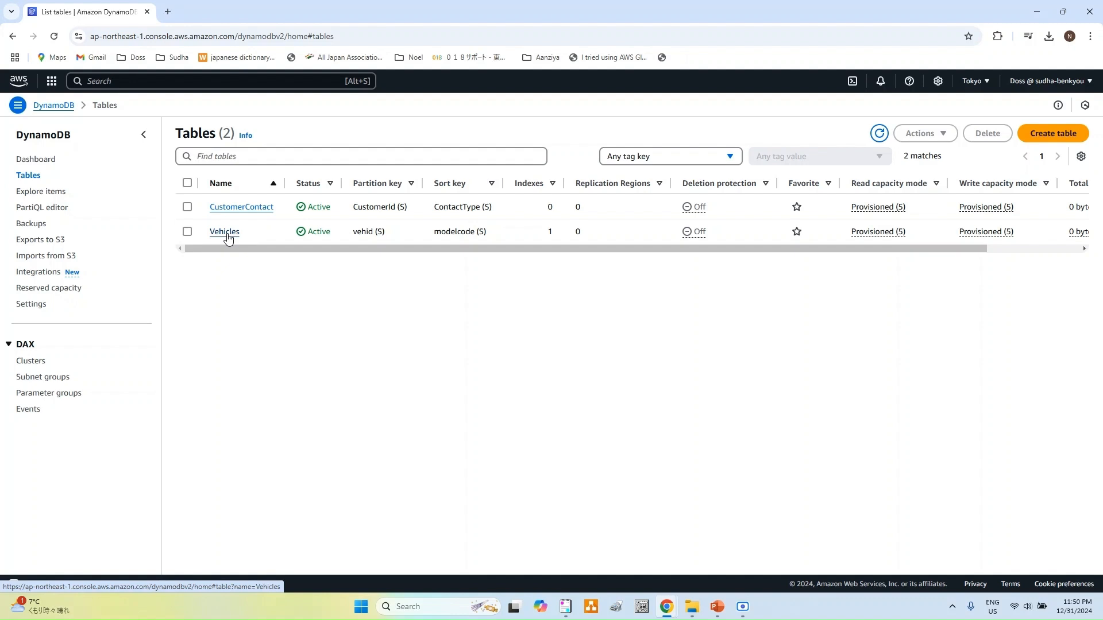
Step: Explore the Vehicles table's items in Query mode and choose the vehicle-lsi index as the query source
left_click(226, 232)
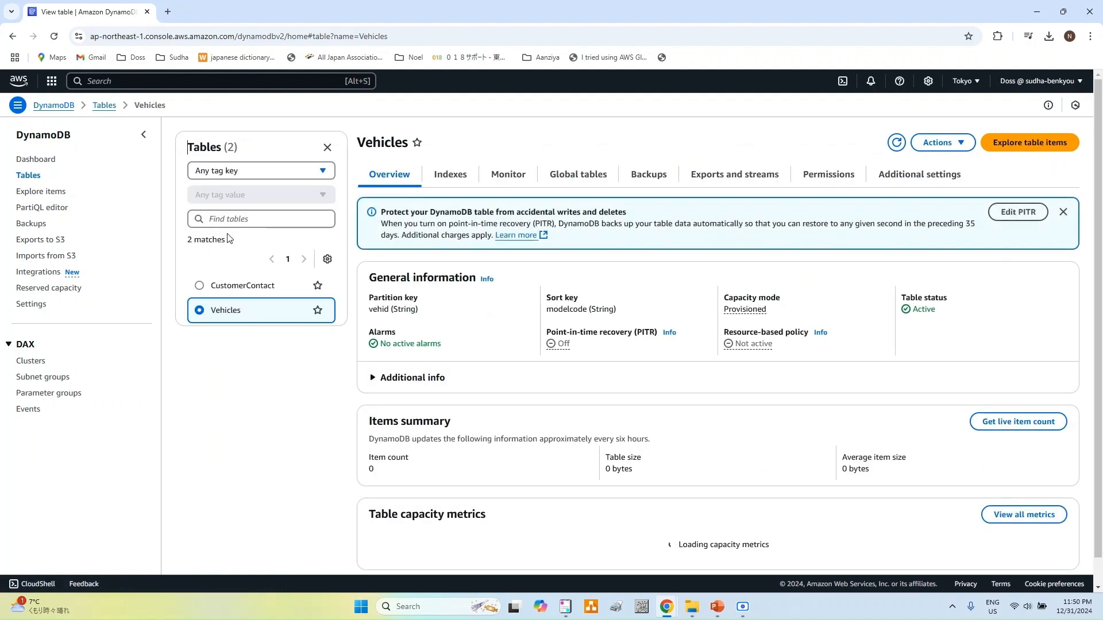
left_click(1007, 144)
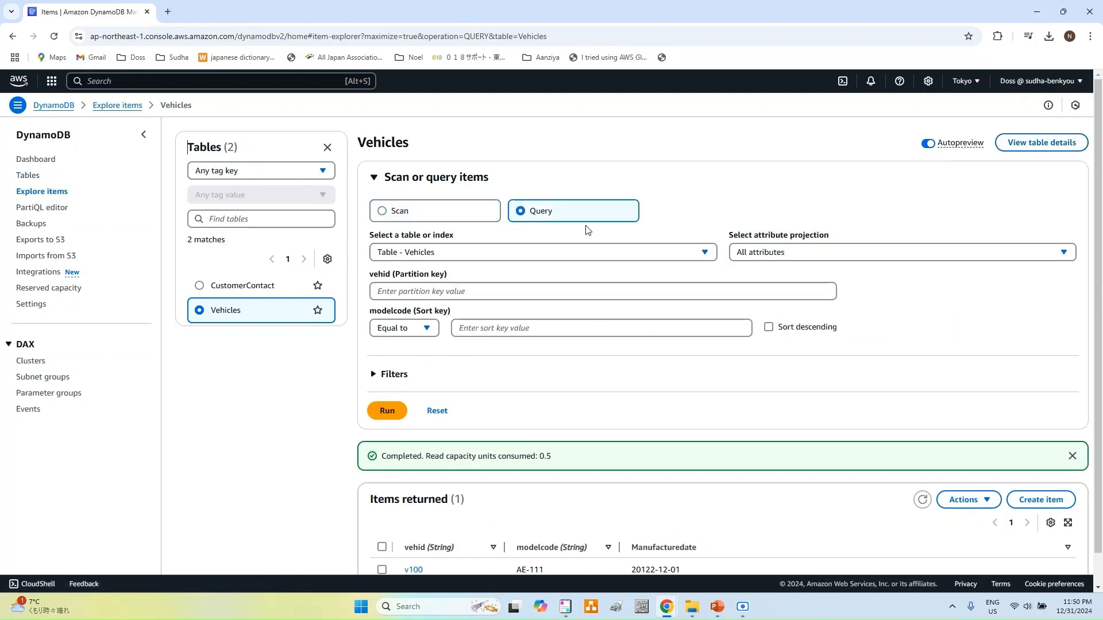
left_click(505, 252)
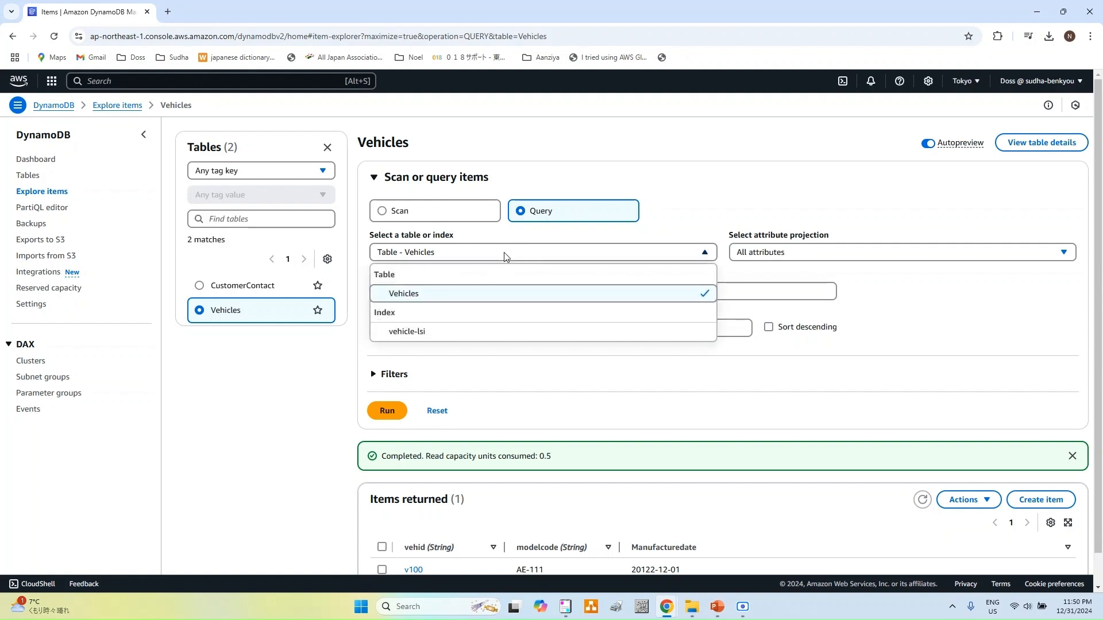
left_click(405, 332)
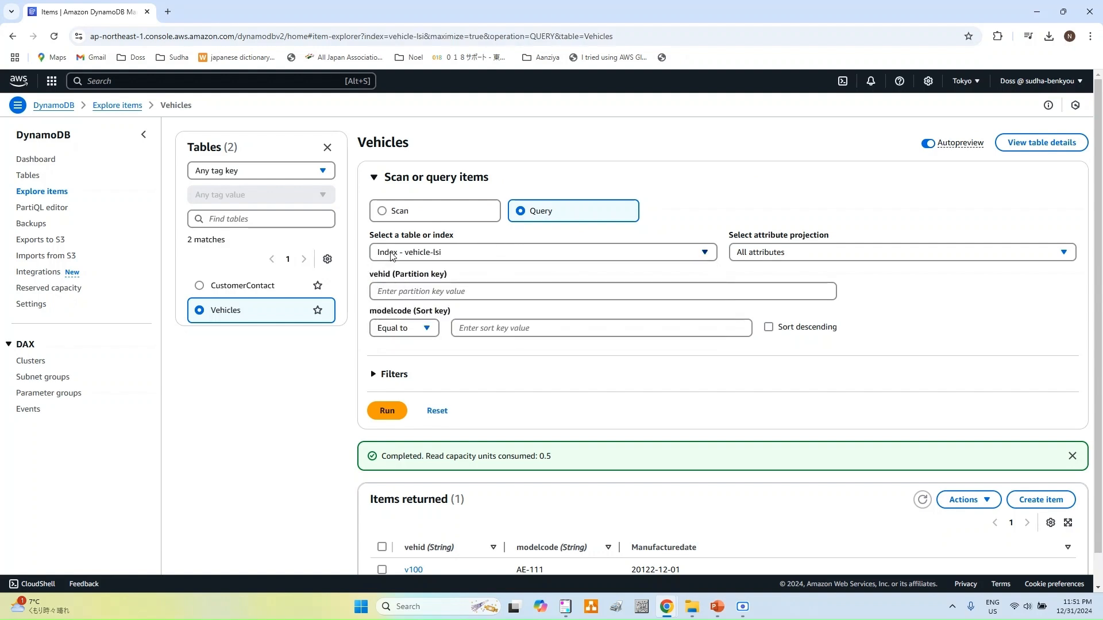
Step: Query the vehicle-lsi index for the vehid partition key v100
left_click(441, 296)
type("v100")
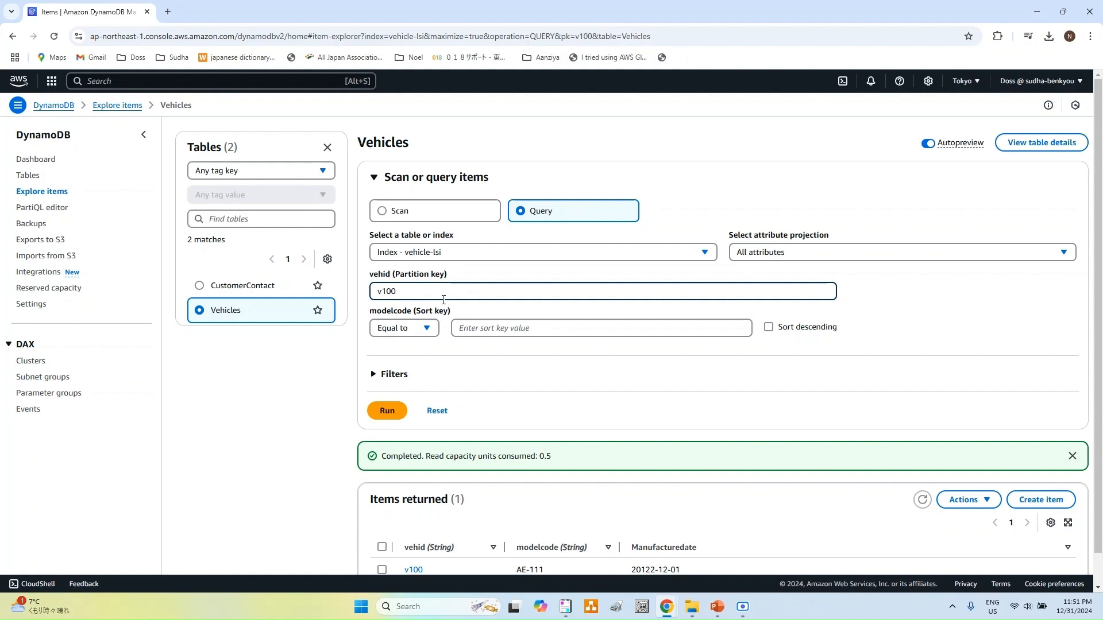
left_click(385, 411)
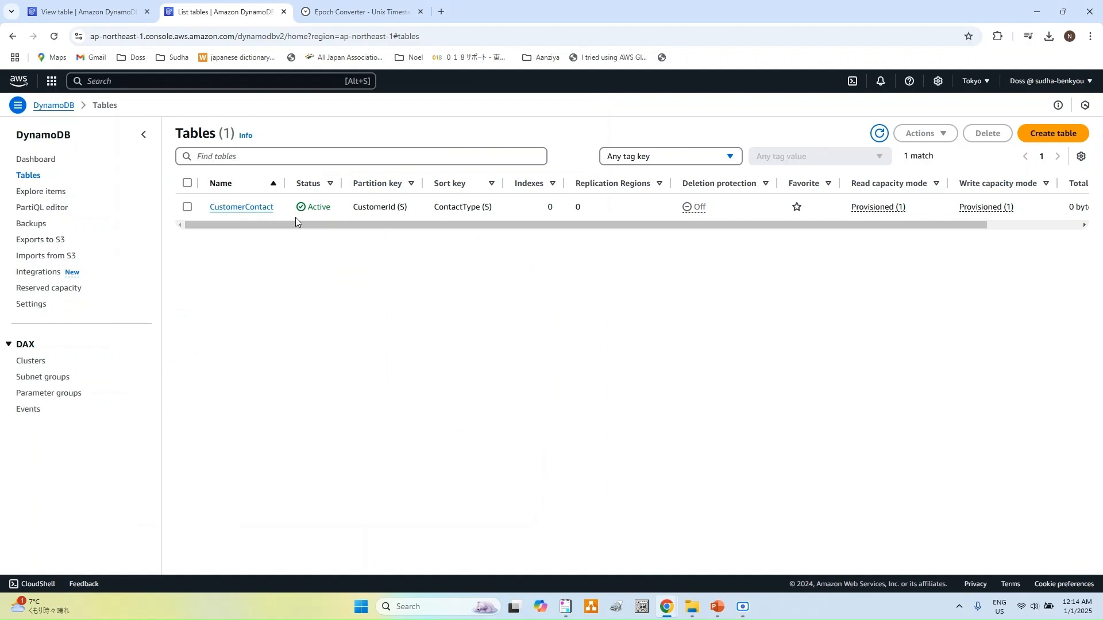
Step: Open the PartiQL editor and add a query template for the CustomerContact table
left_click(57, 209)
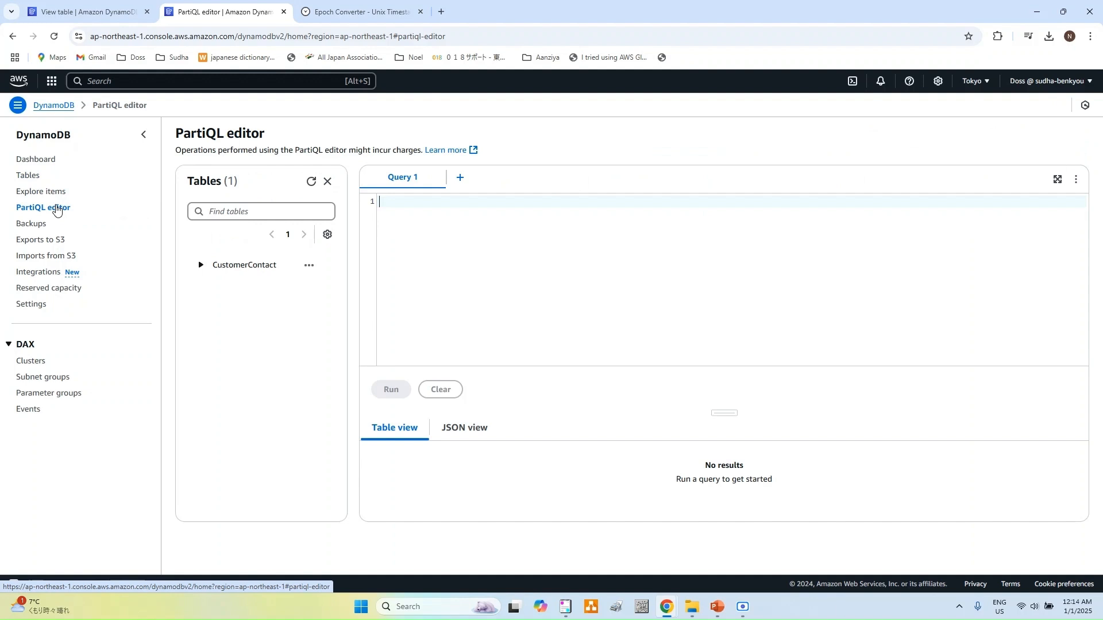
left_click(200, 266)
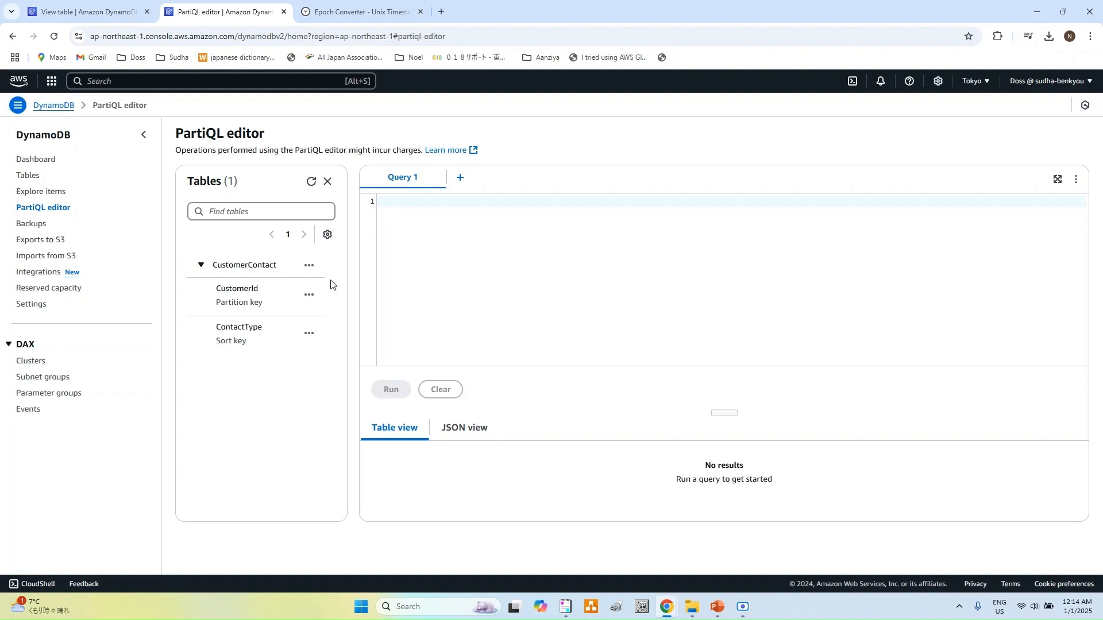
left_click(309, 269)
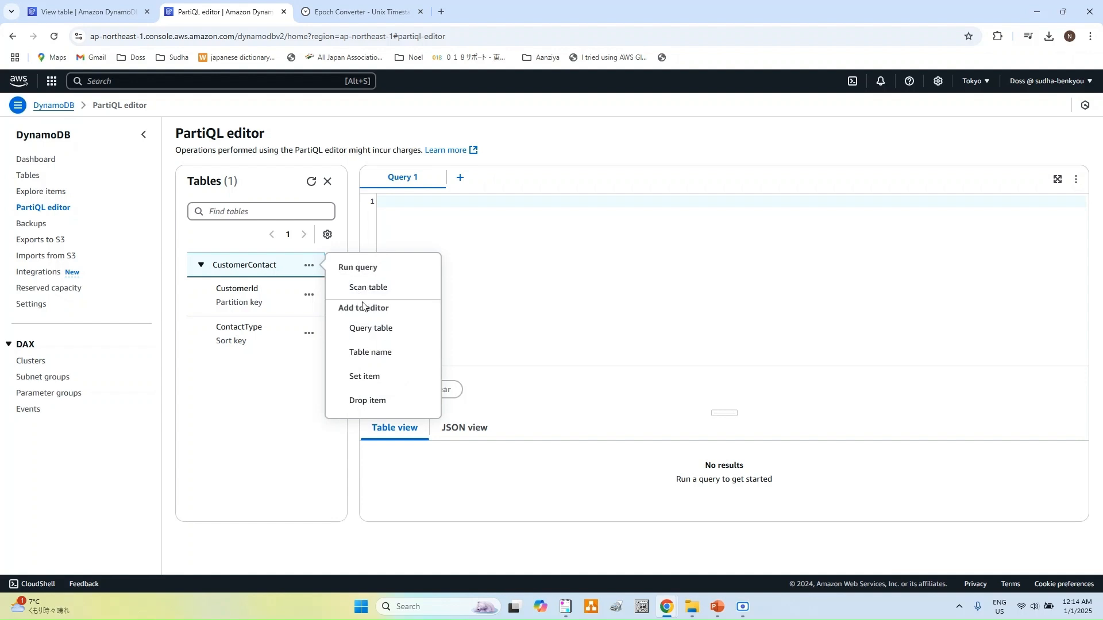
left_click(381, 334)
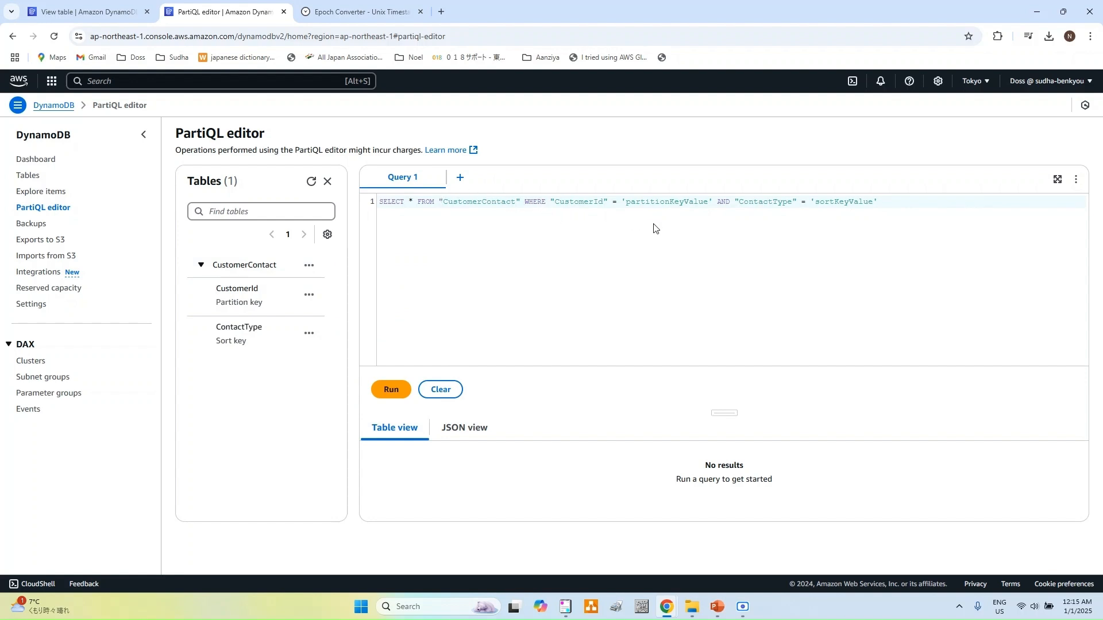
Step: Replace the query's partition key placeholder with the first record's customer ID, copied from the notes in the Sakura editor
double_click(669, 208)
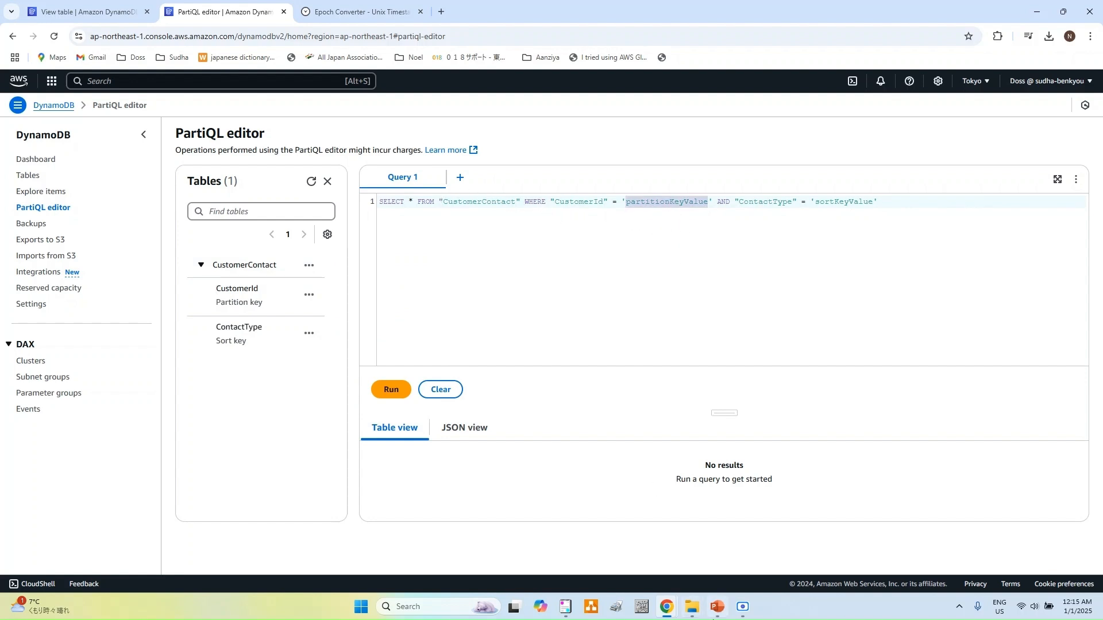
left_click(565, 607)
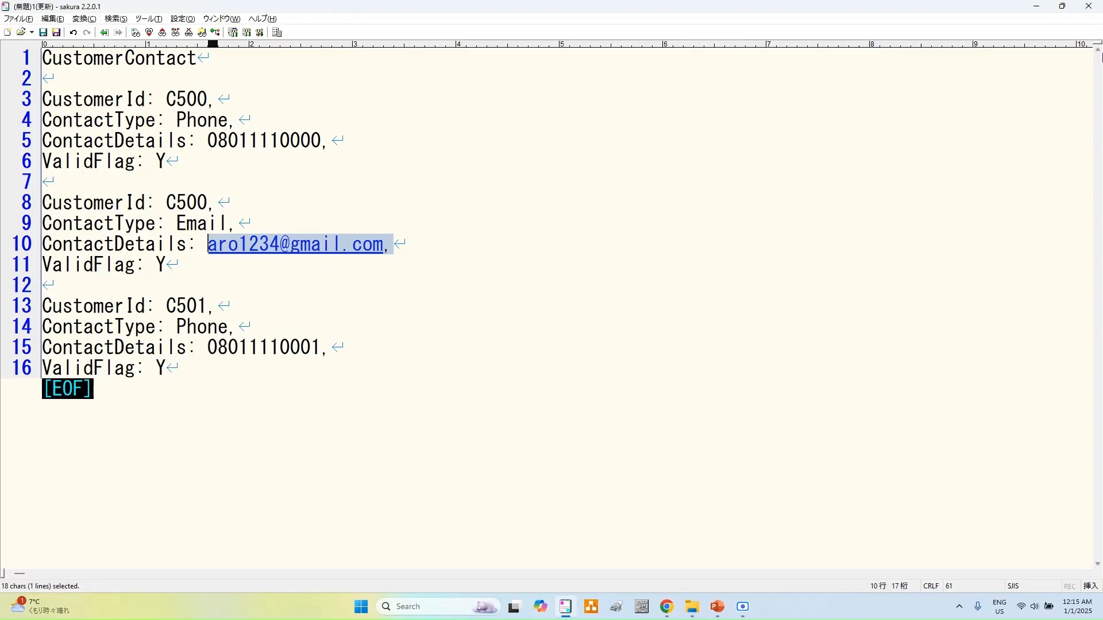
double_click(195, 99)
key("ctrl+c")
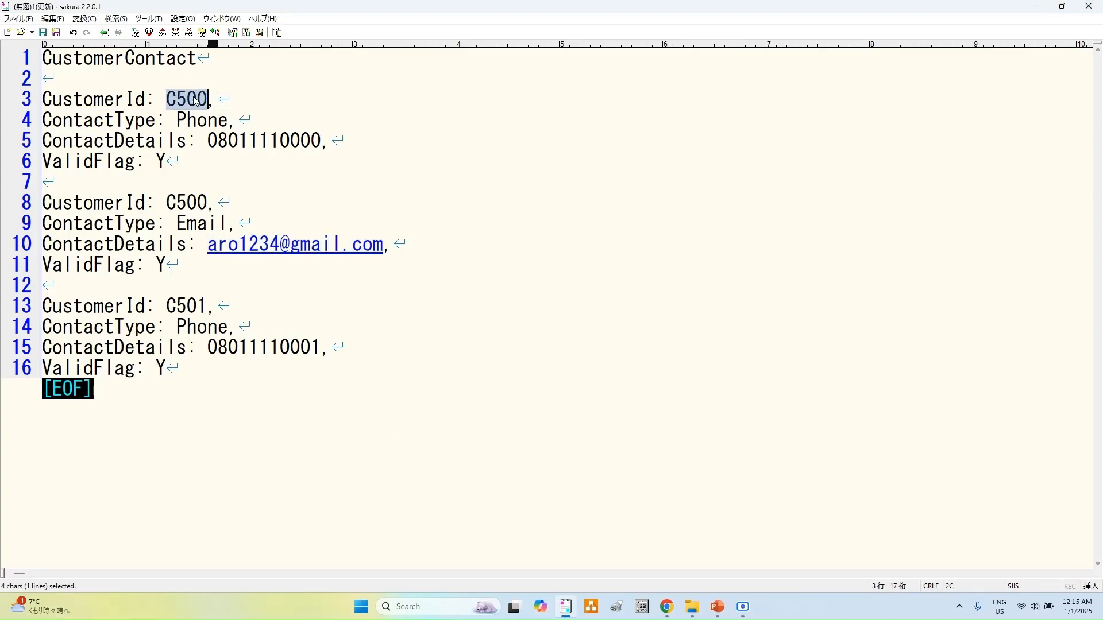
key("alt+Tab")
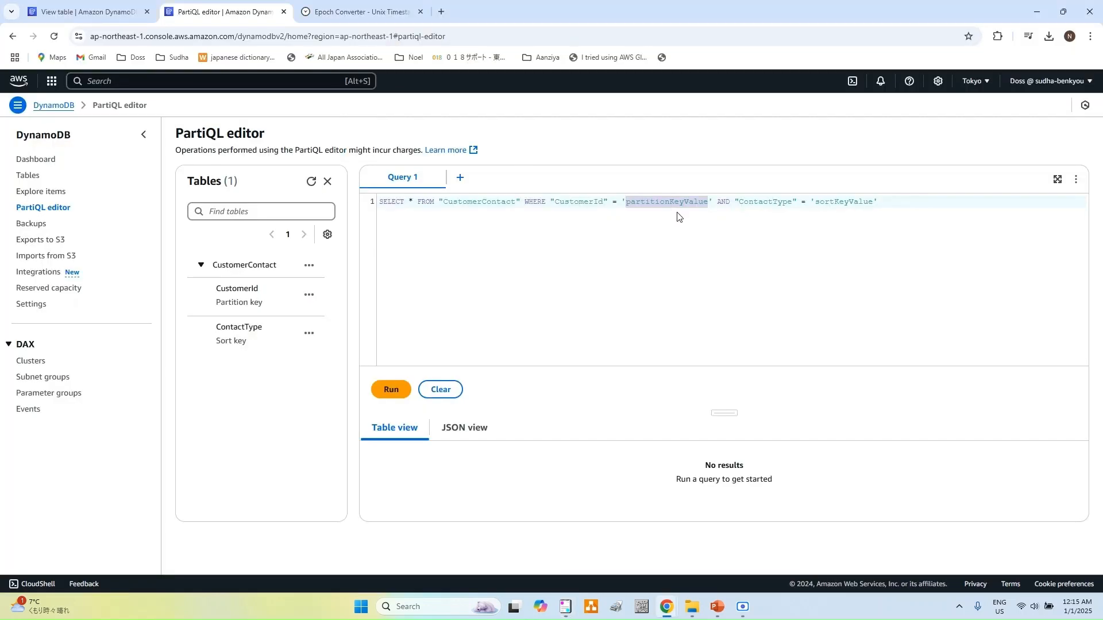
key("ctrl+v")
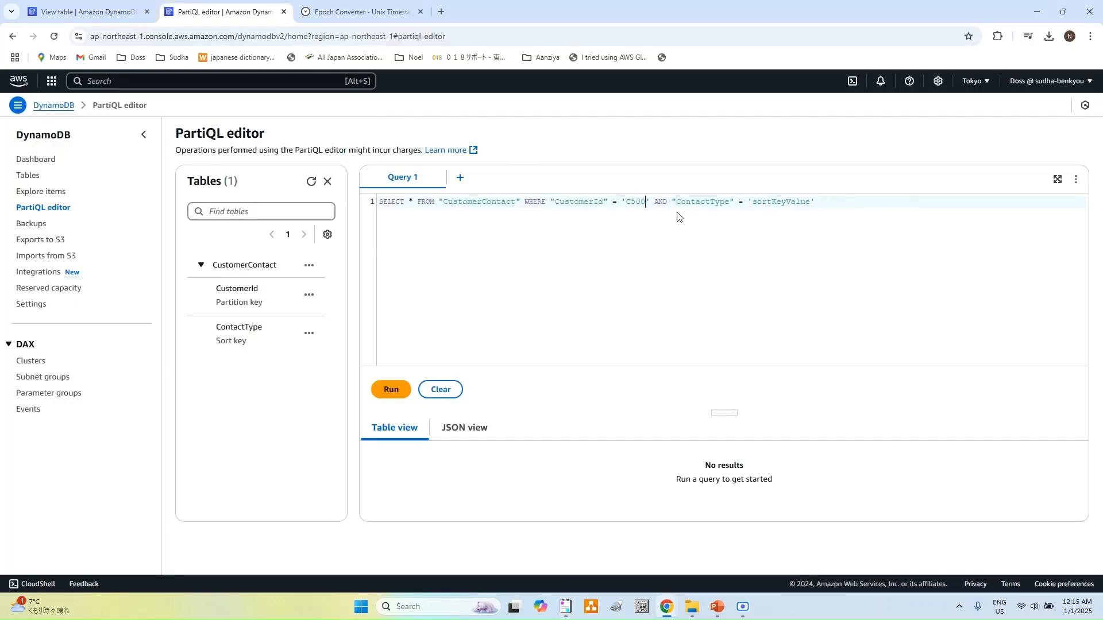
Step: Set the query's ContactType value to Phone and run the query
double_click(787, 202)
type("Phone")
left_click(391, 395)
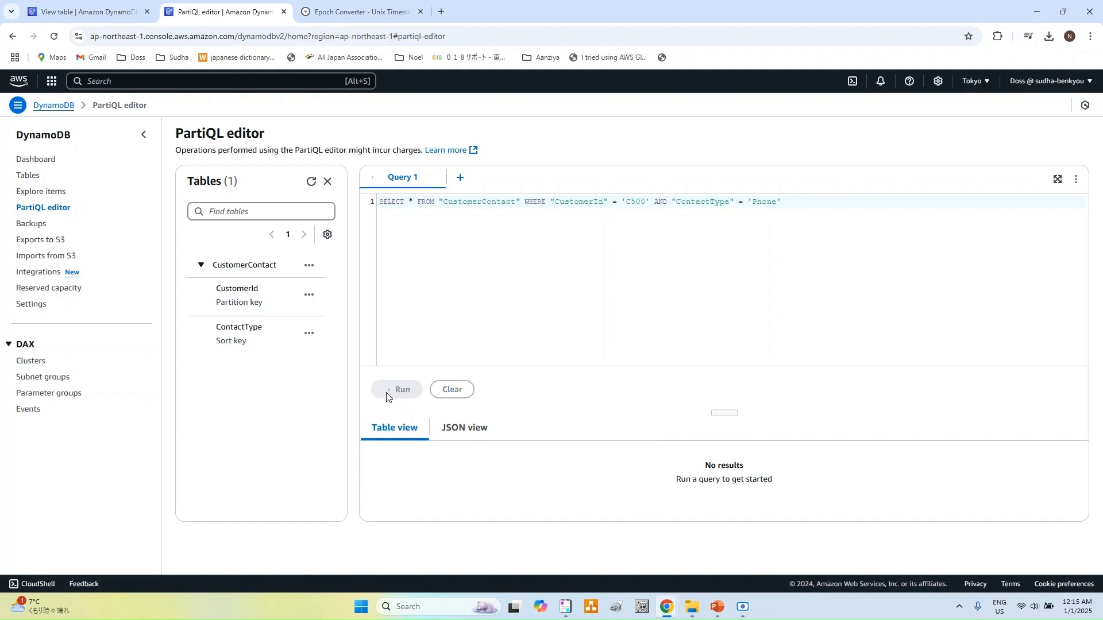
scroll(500, 414, "down", 1)
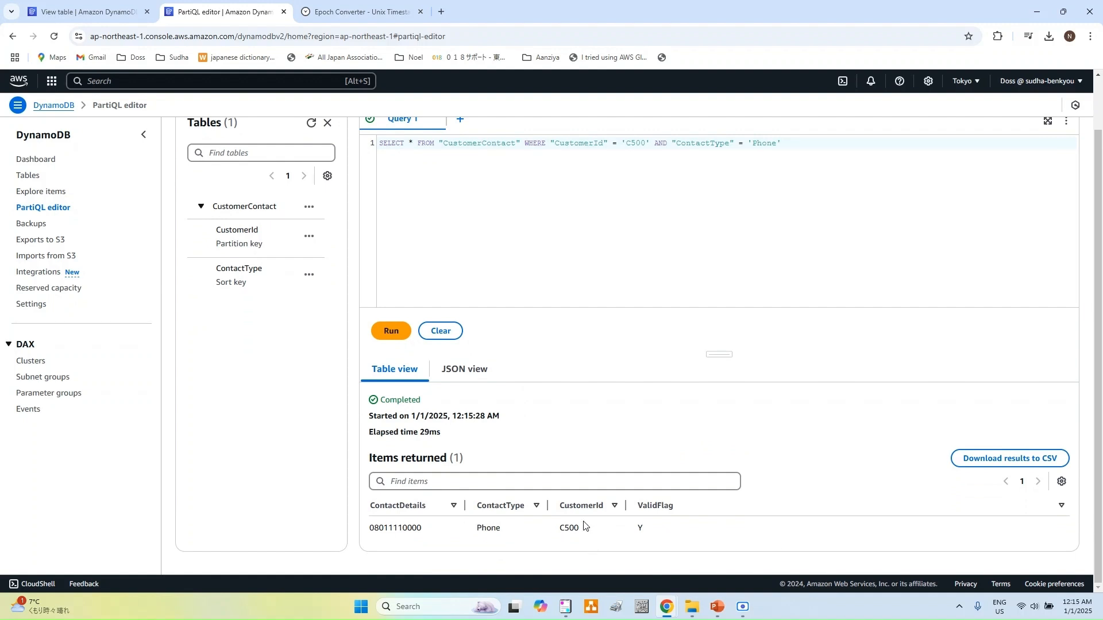
Step: Change the query's ContactType value to Email and rerun the query with the page at 90% zoom
scroll(583, 525, "up", 1)
double_click(761, 203)
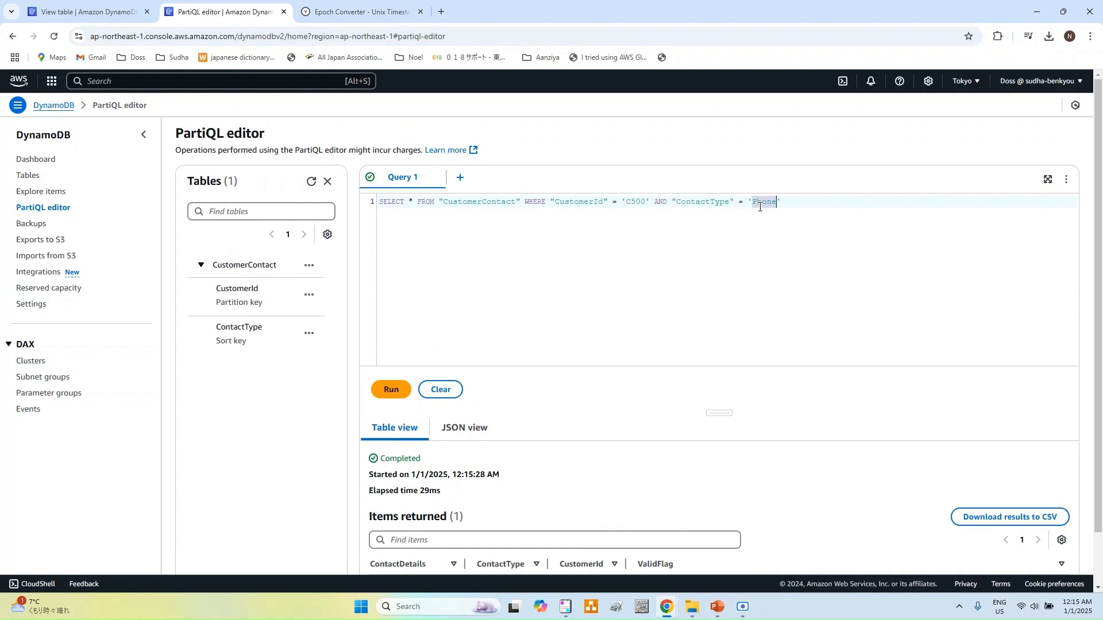
type("Ema")
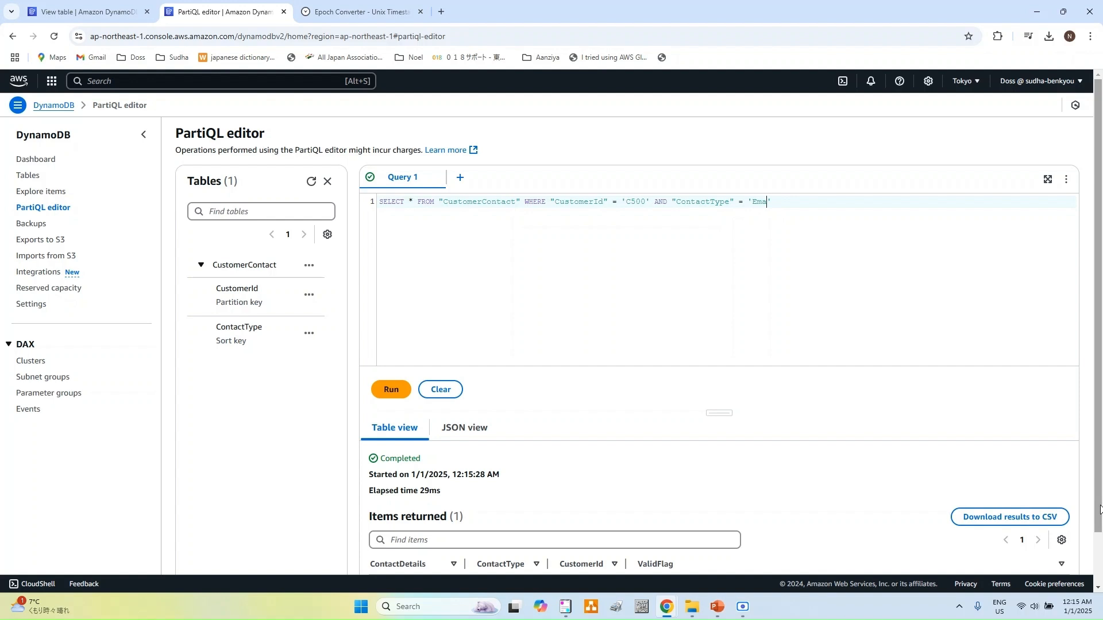
type("il")
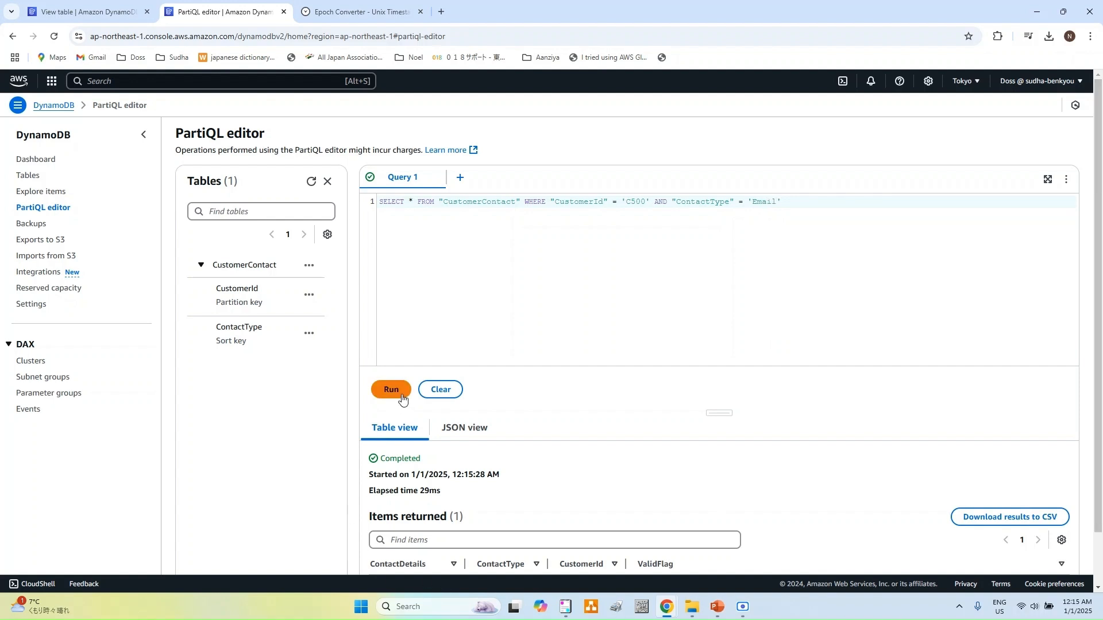
key("ctrl+minus")
key("ctrl+minus")
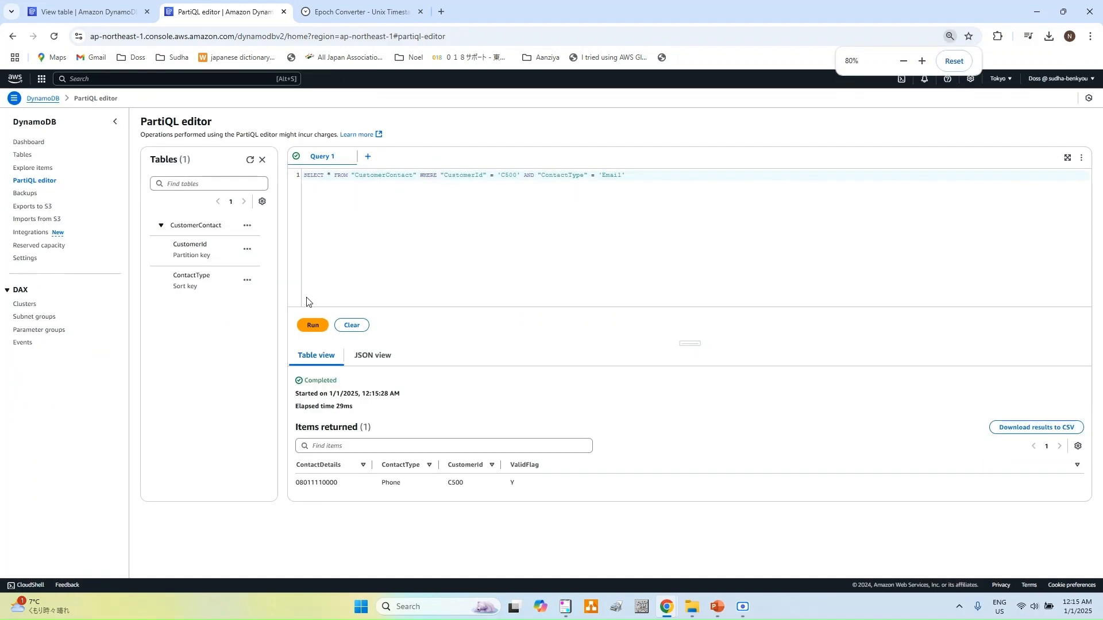
key("ctrl+plus")
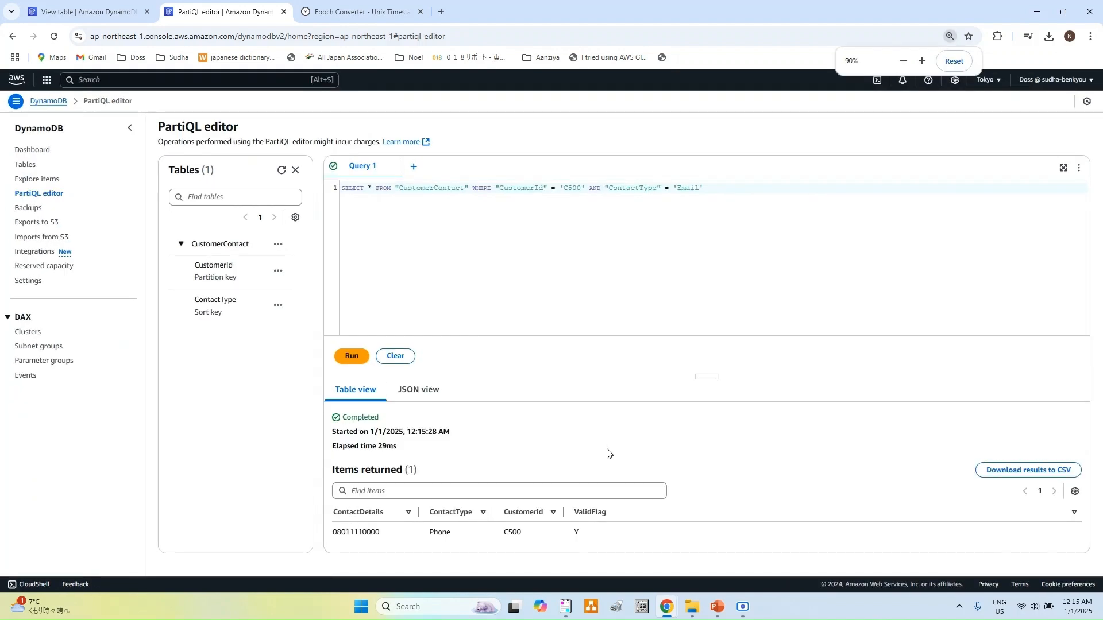
left_click(351, 358)
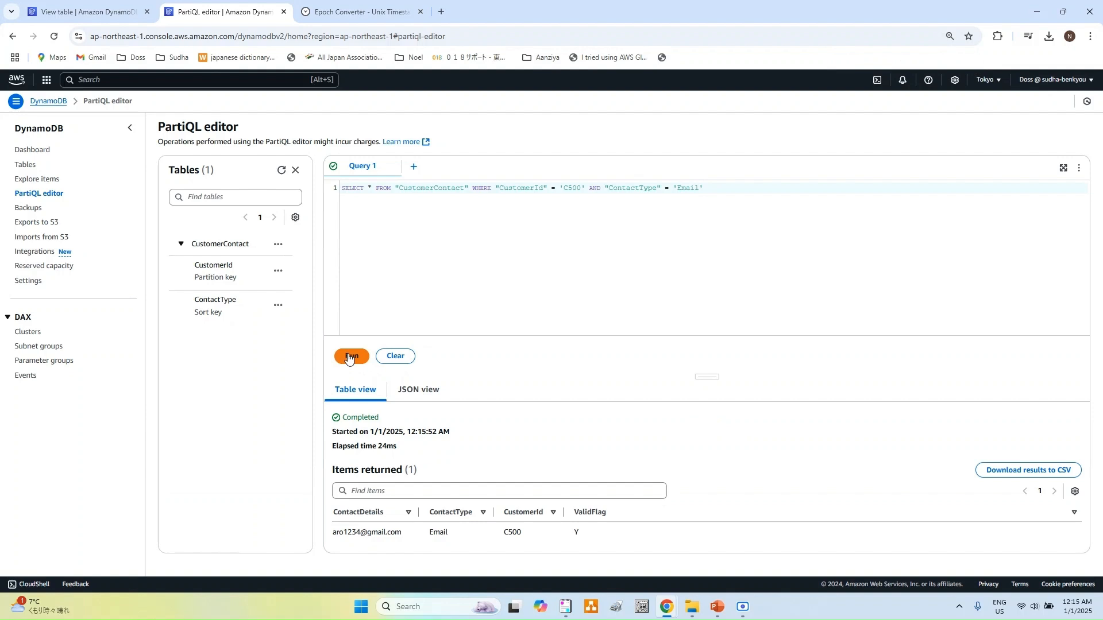
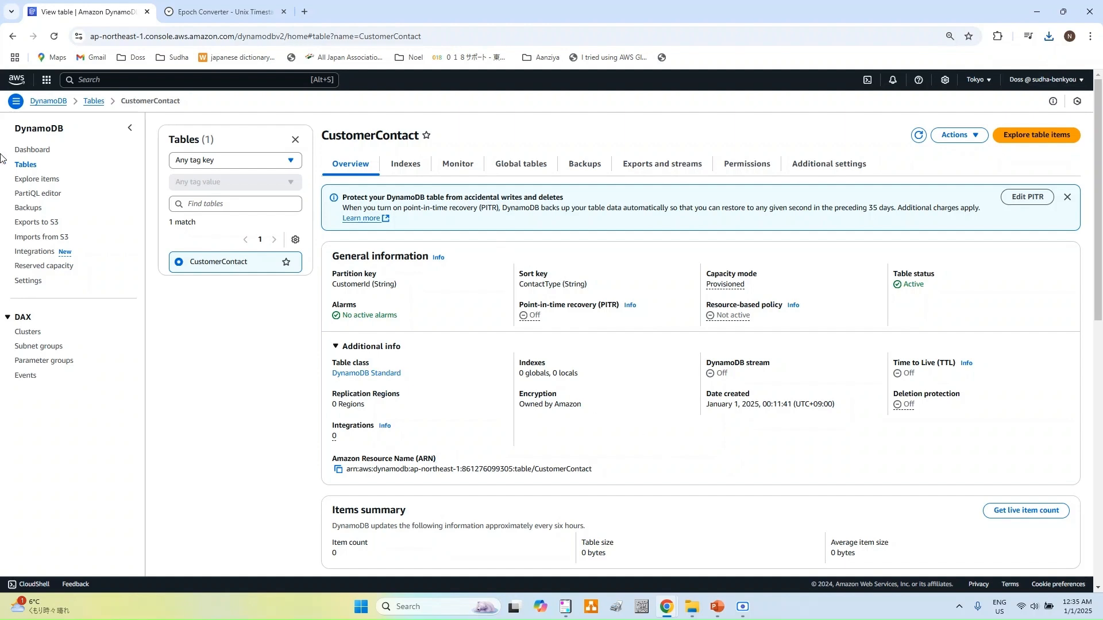
Step: Start creating a new DynamoDB table named Contracts
left_click(27, 167)
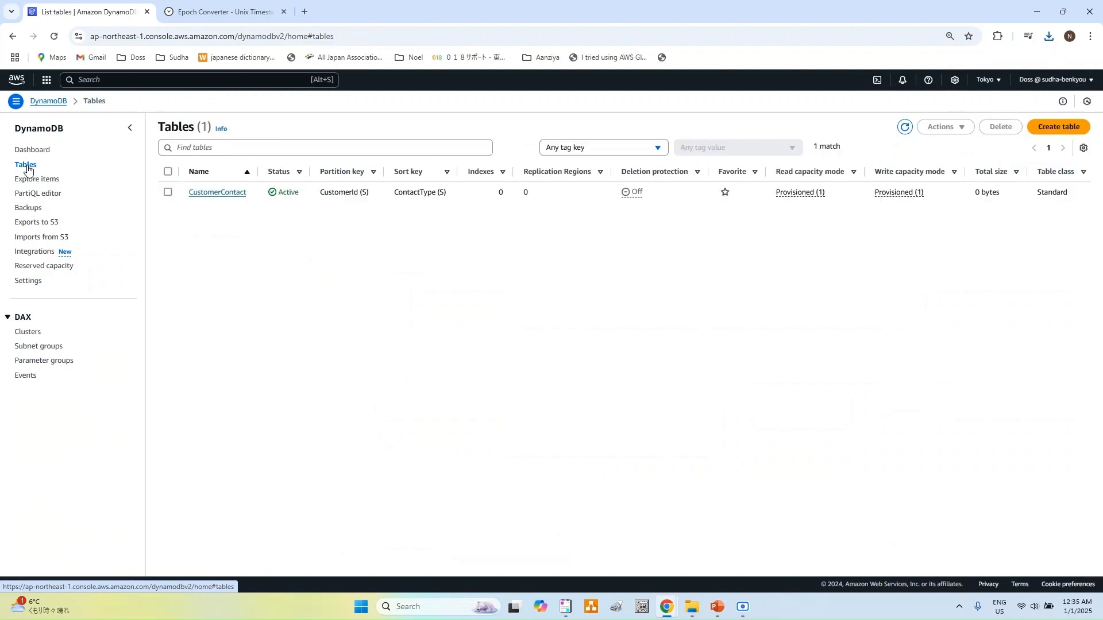
left_click(1046, 131)
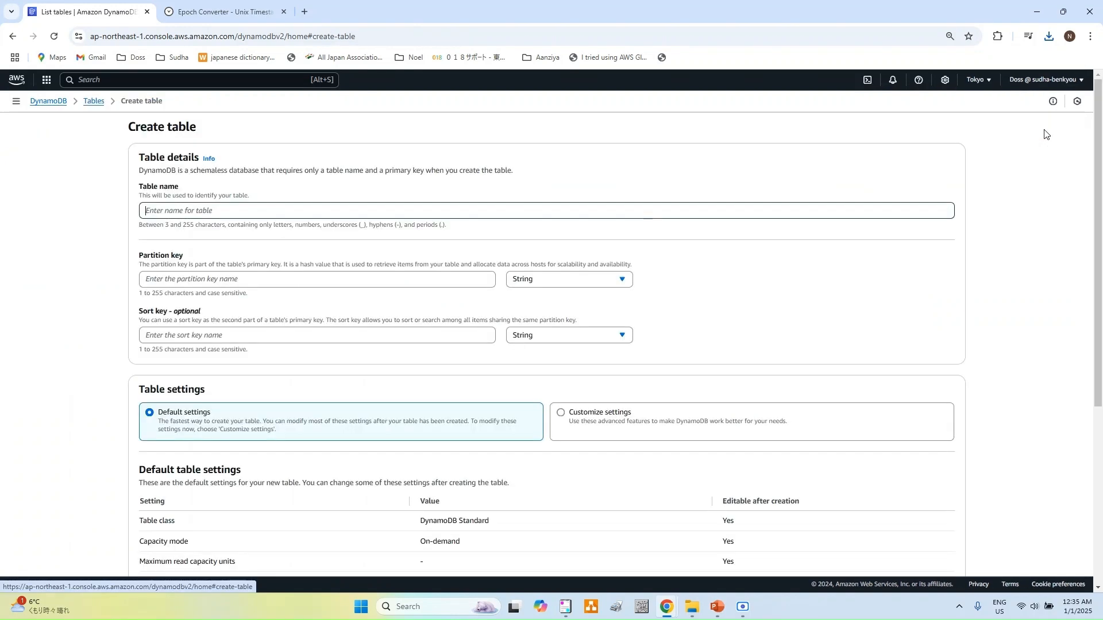
left_click(583, 212)
type("Cont")
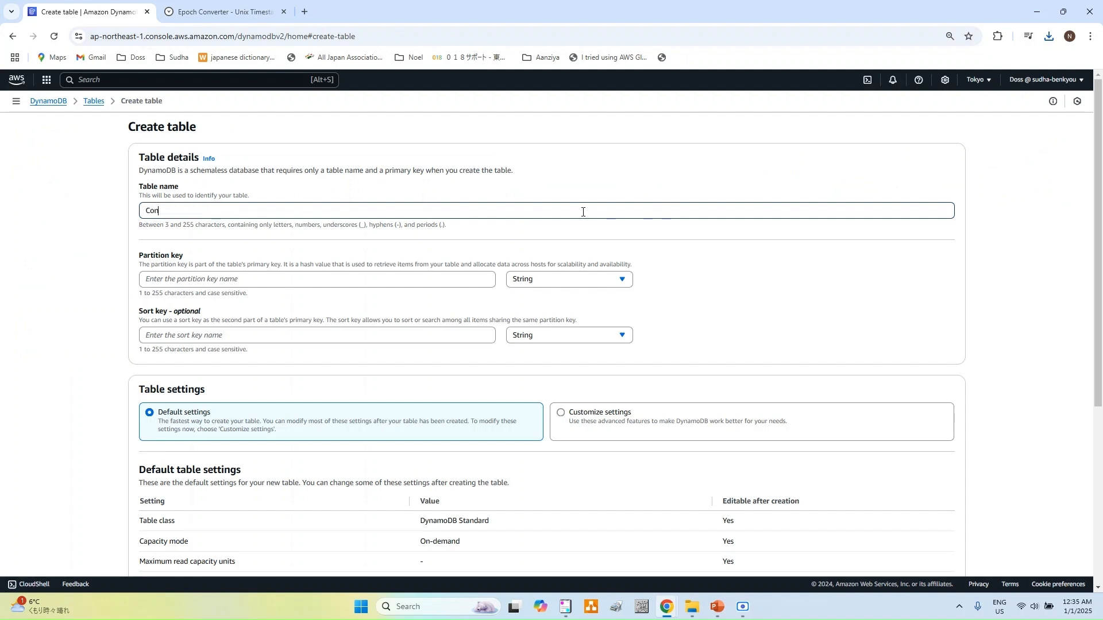
type("racts")
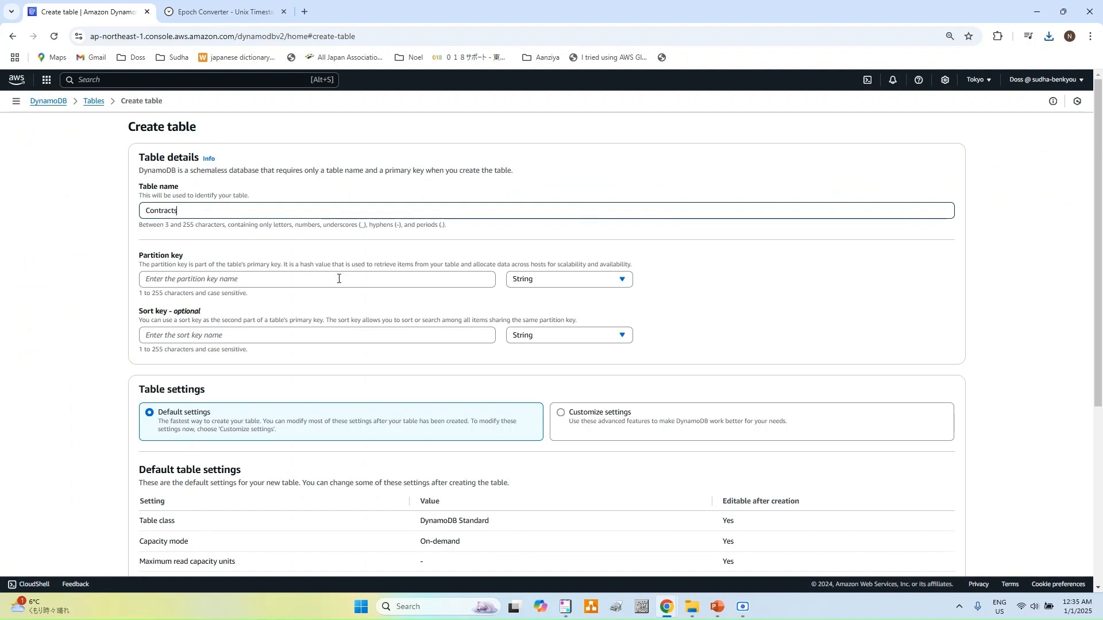
Step: Set the Contracts table's partition key to ContractId and its sort key to Name
left_click(338, 279)
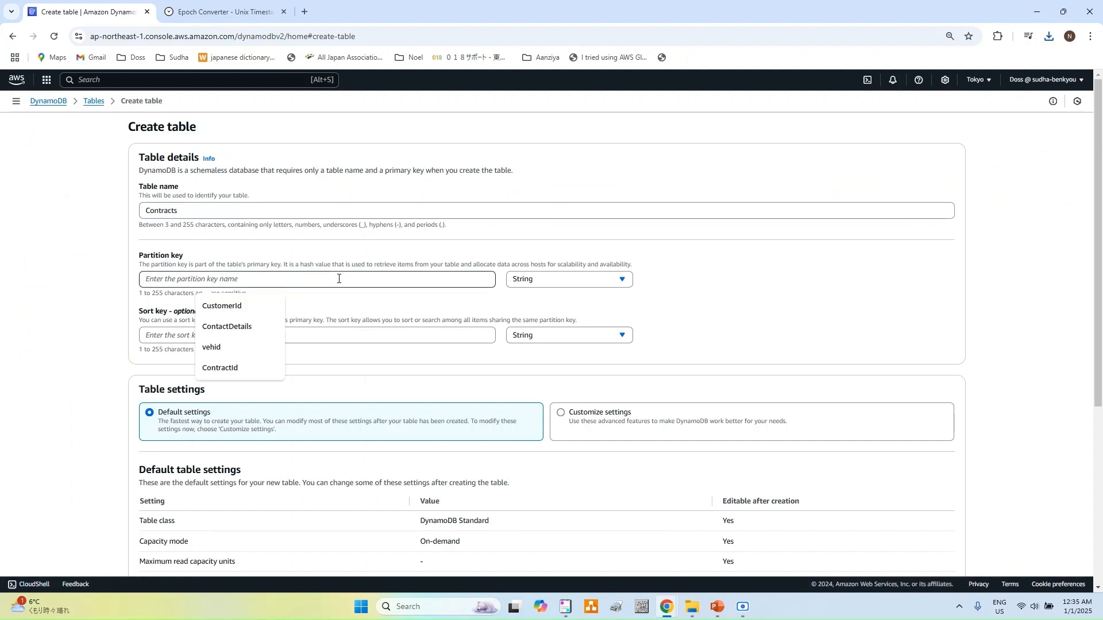
type("C")
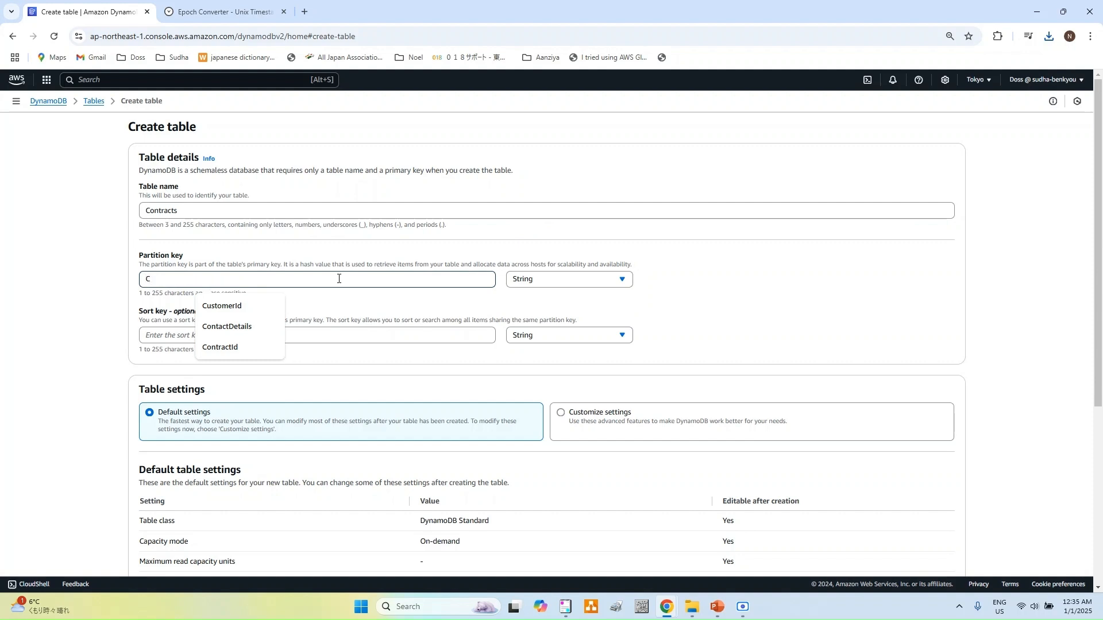
type("on")
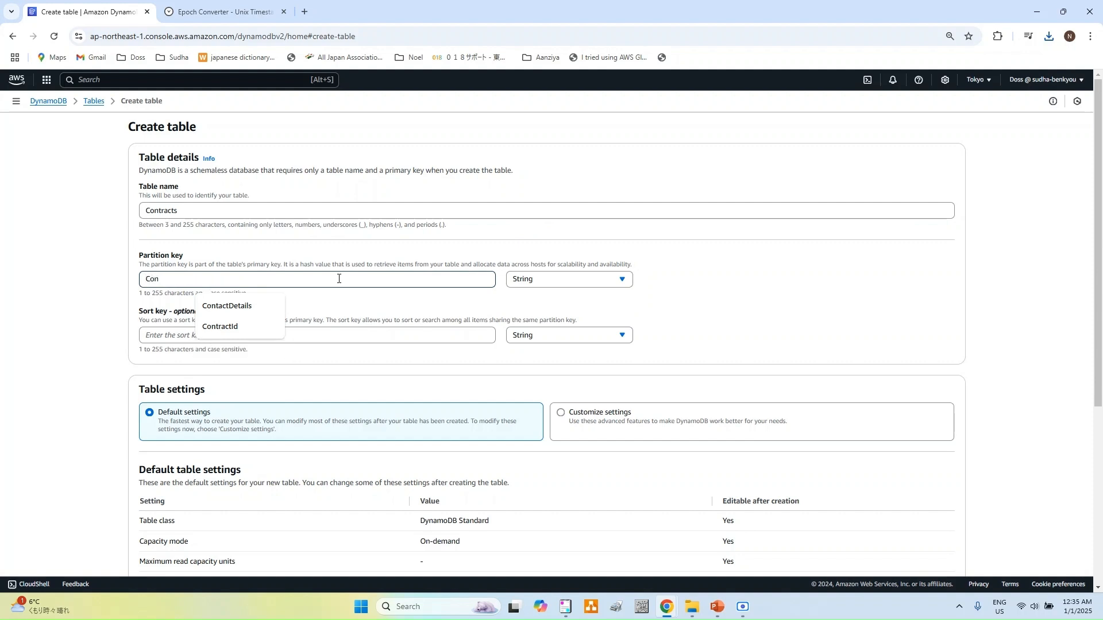
left_click(222, 330)
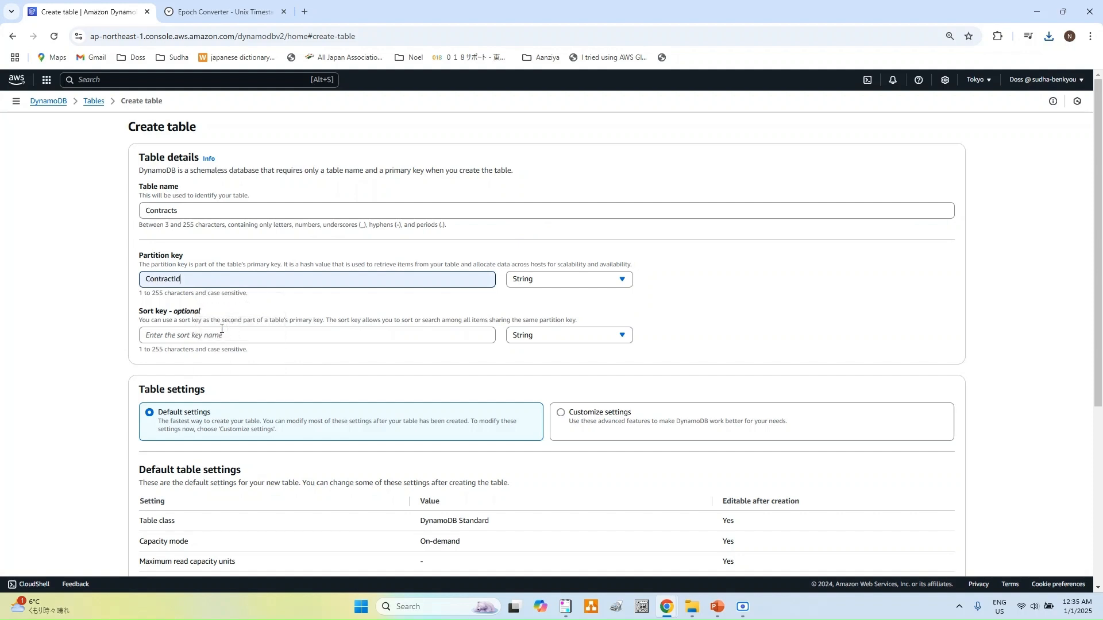
left_click(222, 334)
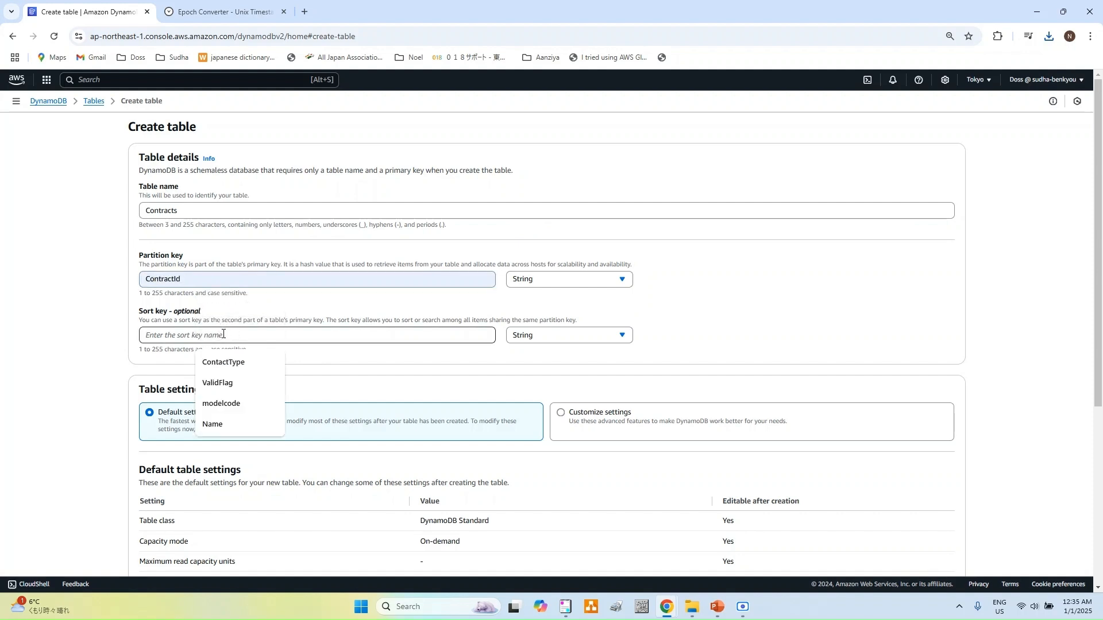
type("Name")
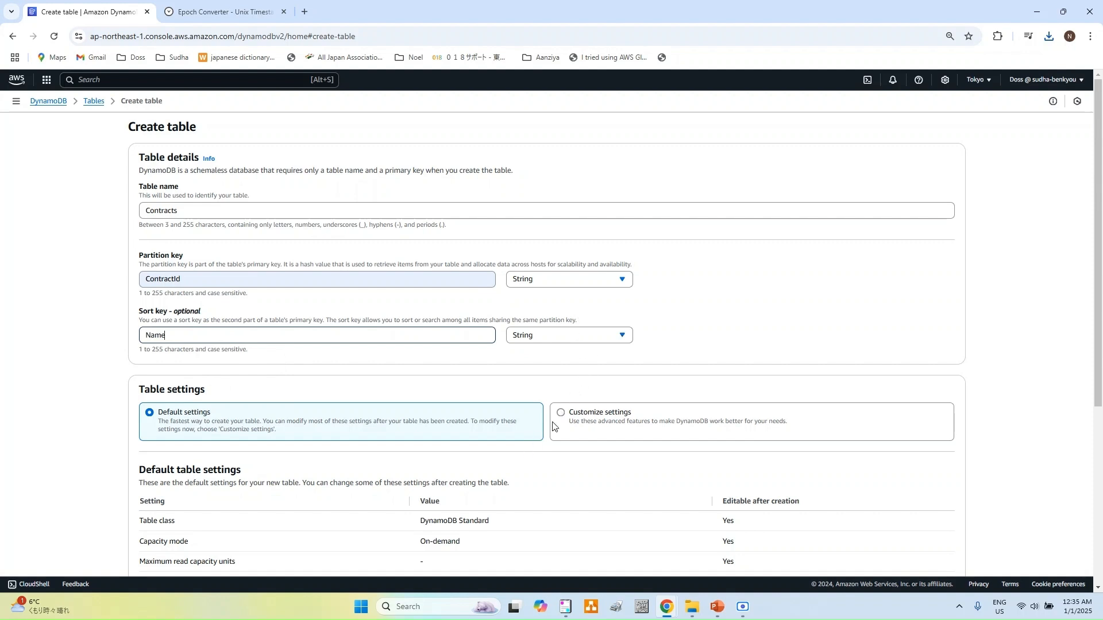
Step: Customize the table settings, expand the capacity calculator, and set the capacity mode to Provisioned
left_click(576, 415)
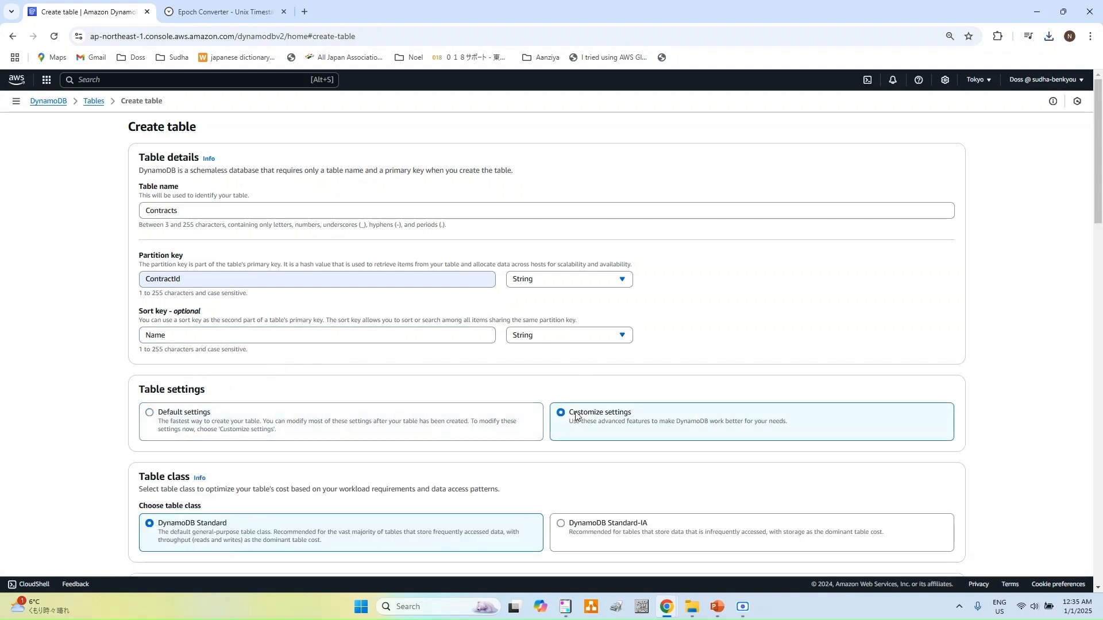
scroll(576, 415, "down", 3)
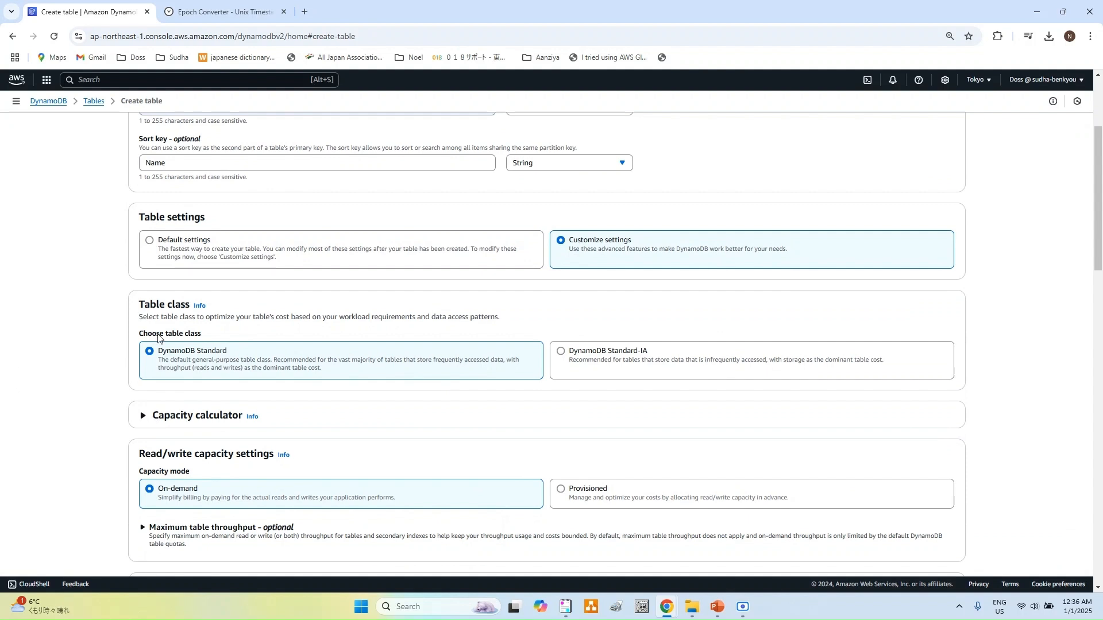
left_click(142, 416)
scroll(144, 422, "down", 2)
scroll(144, 422, "down", 1)
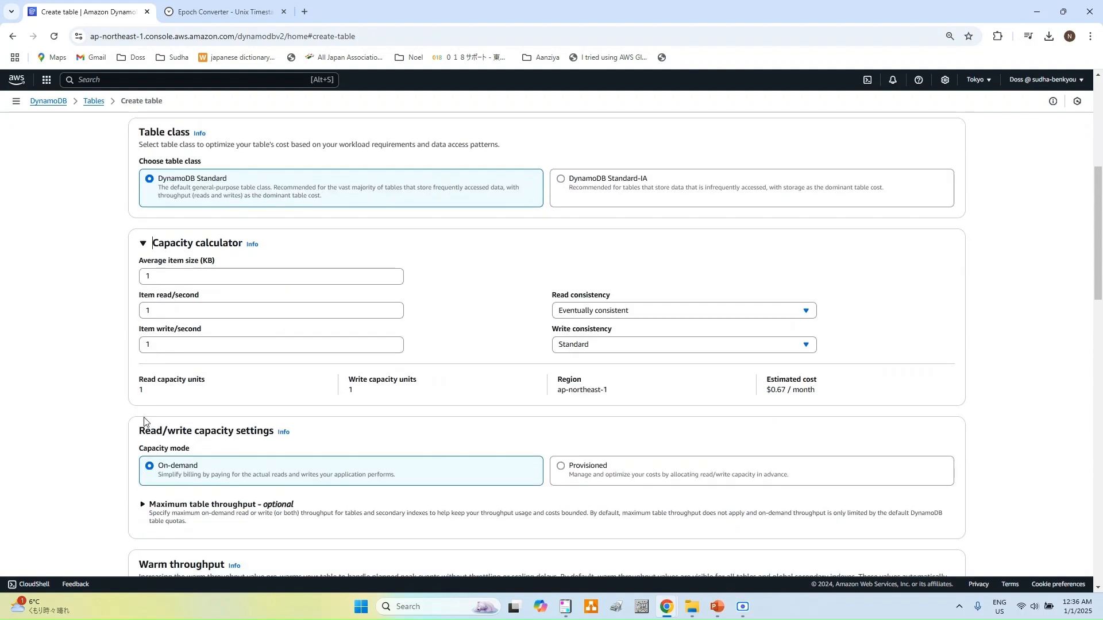
scroll(144, 422, "down", 1)
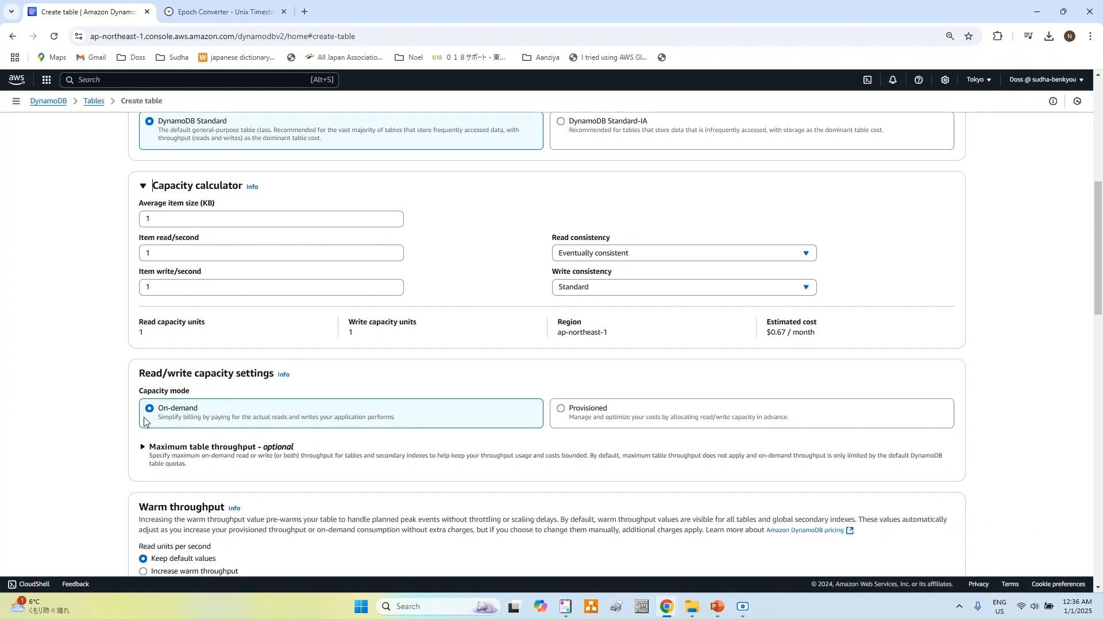
left_click(561, 409)
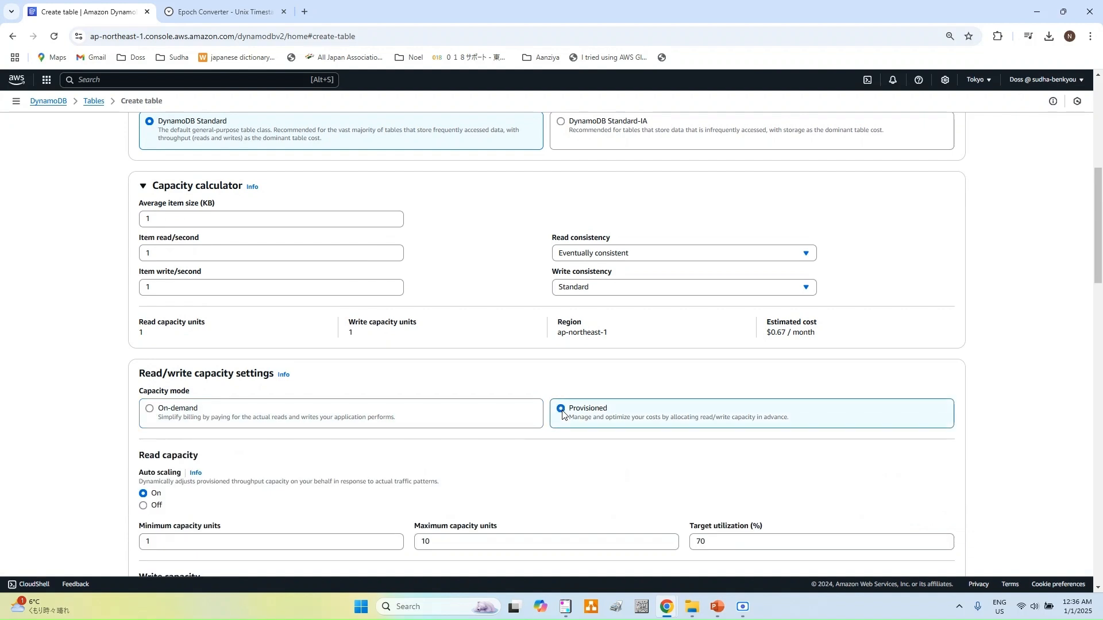
Step: Turn off auto scaling for both read and write capacity and create the Contracts table
scroll(466, 482, "down", 2)
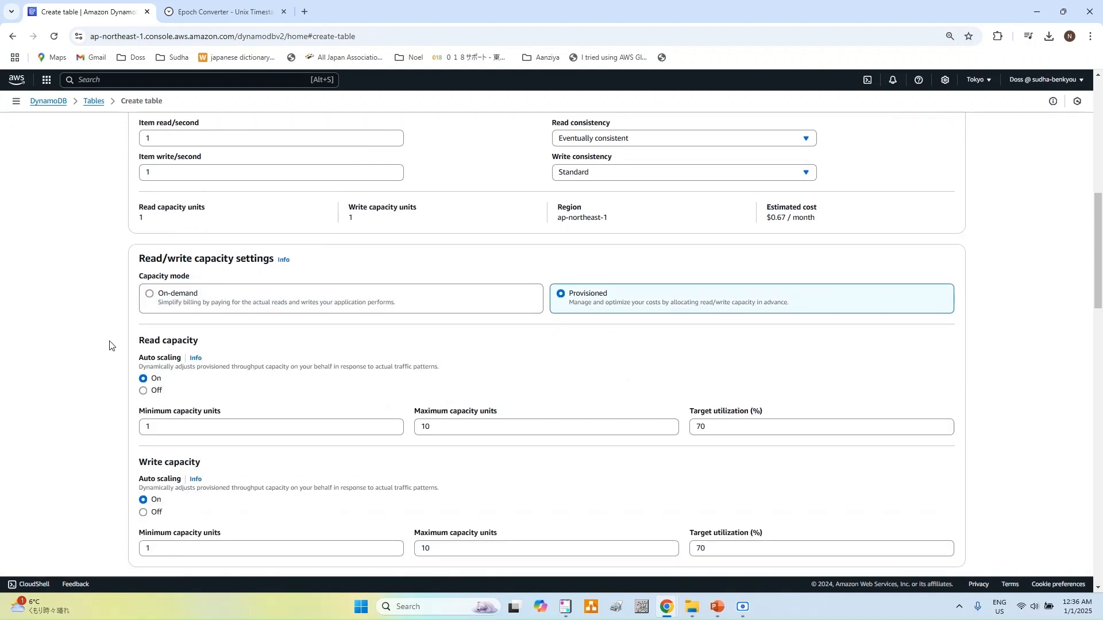
left_click(143, 392)
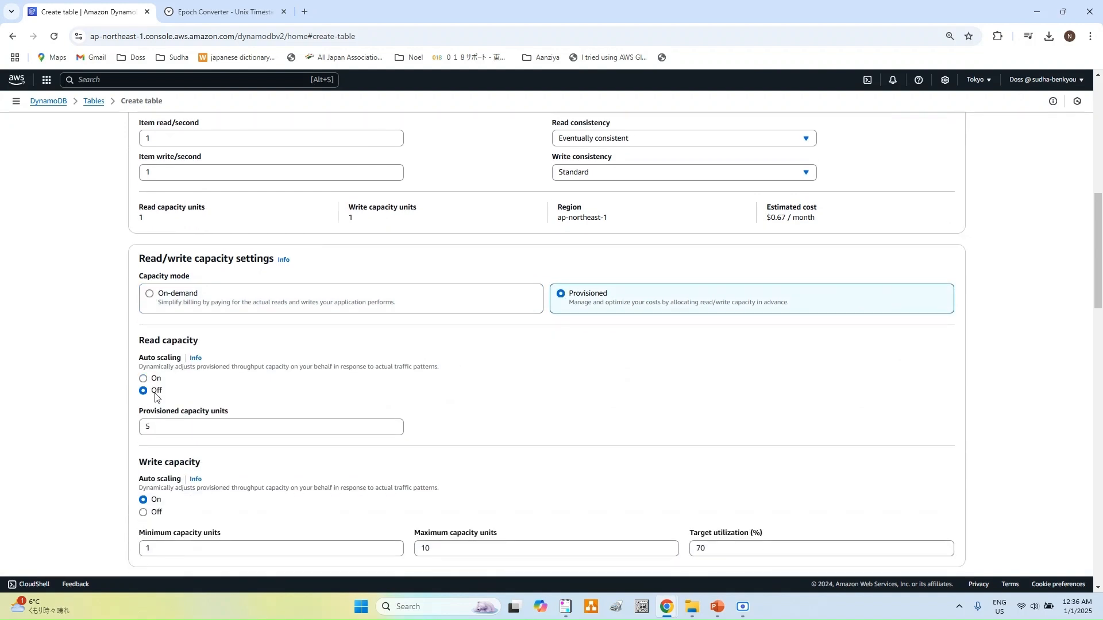
scroll(151, 397, "down", 2)
left_click(143, 397)
scroll(387, 413, "down", 3)
scroll(440, 413, "down", 3)
scroll(439, 413, "down", 5)
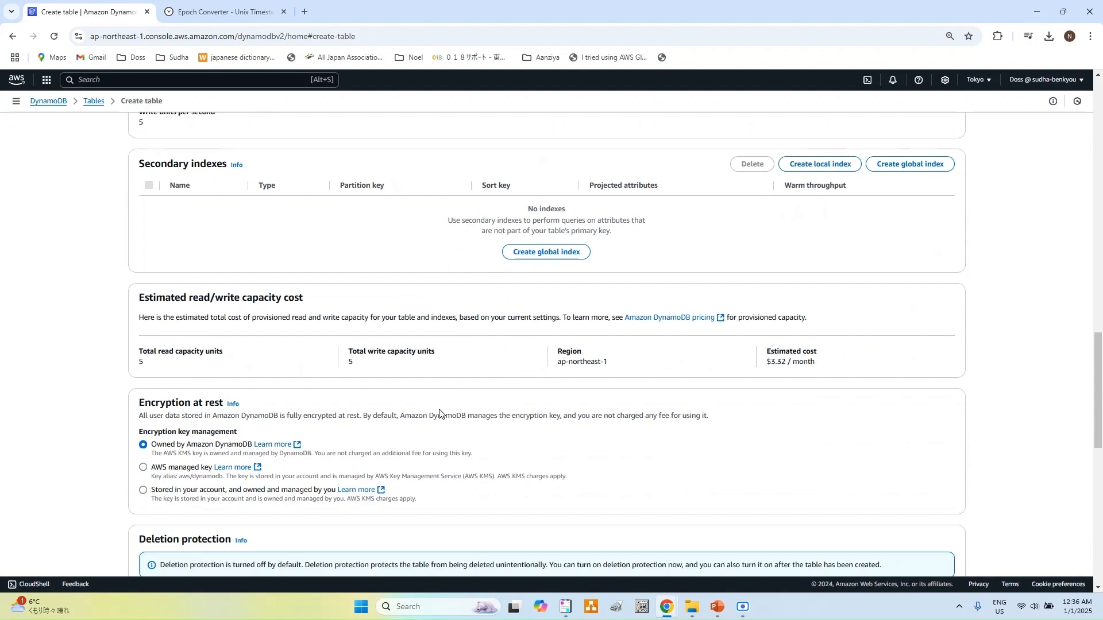
scroll(439, 414, "down", 9)
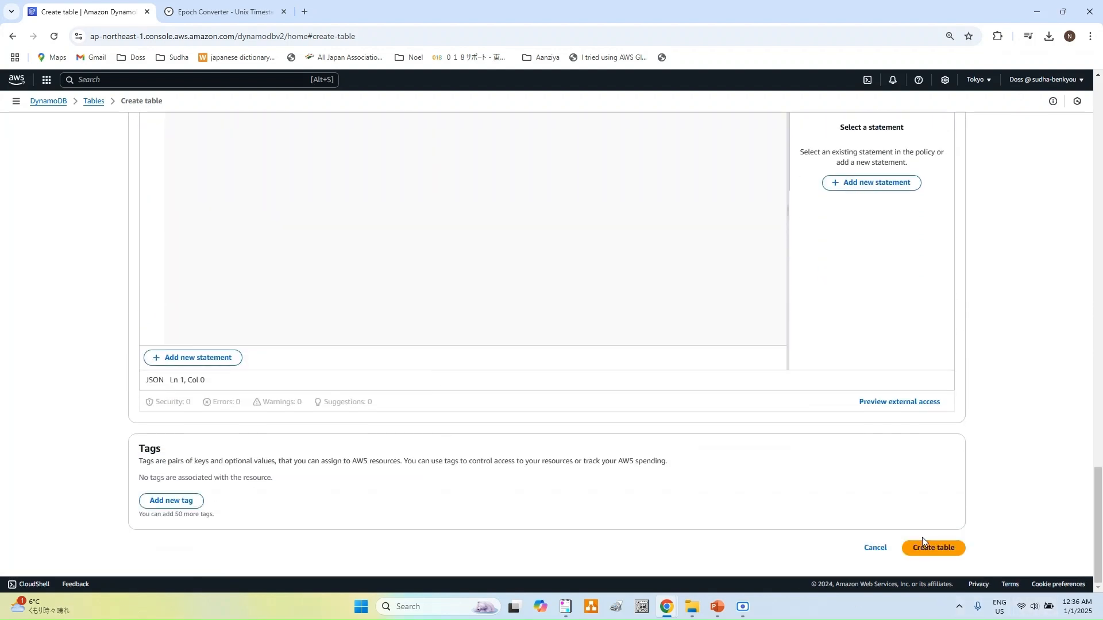
left_click(925, 549)
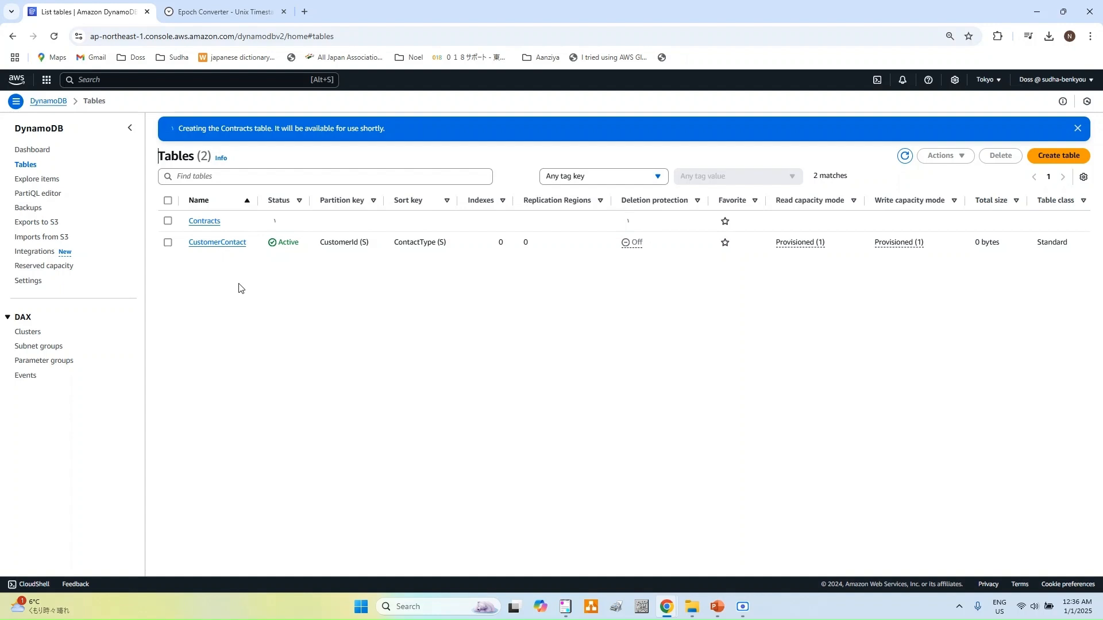
Step: Start a new item in the Contracts table with ContractId C100 and fill in the person's name as its sort key value
left_click(213, 226)
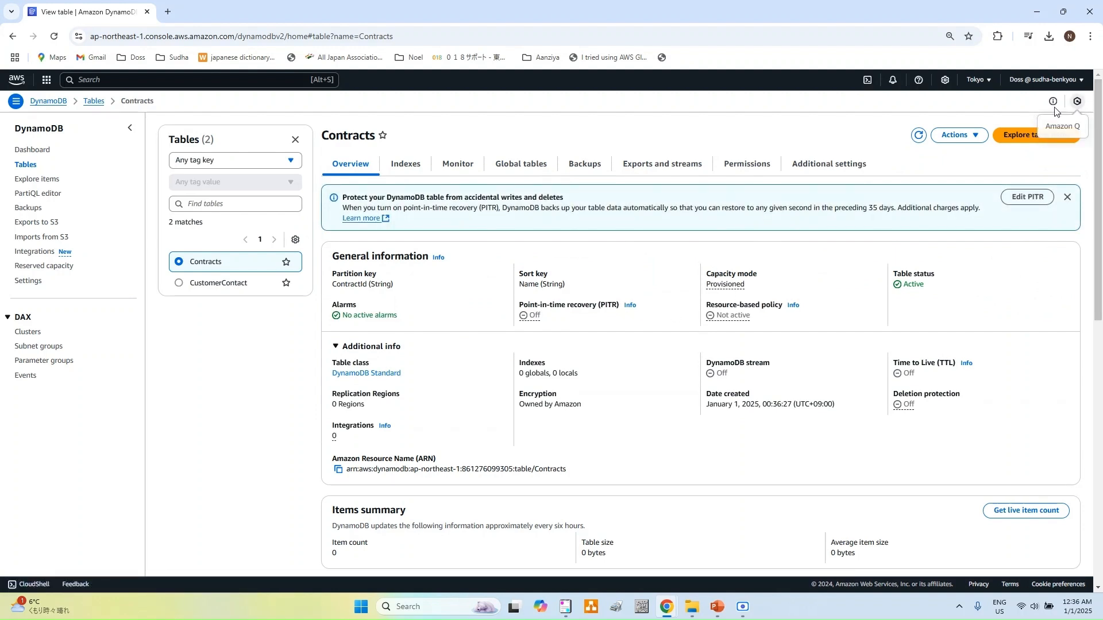
left_click(1018, 137)
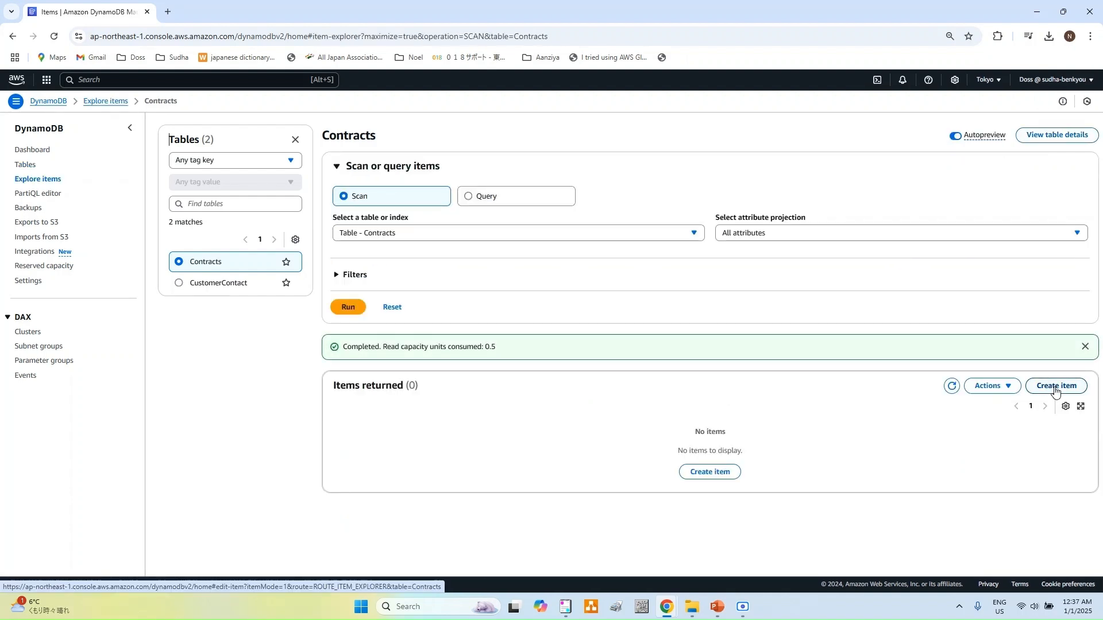
left_click(1056, 386)
left_click(568, 227)
type("C100")
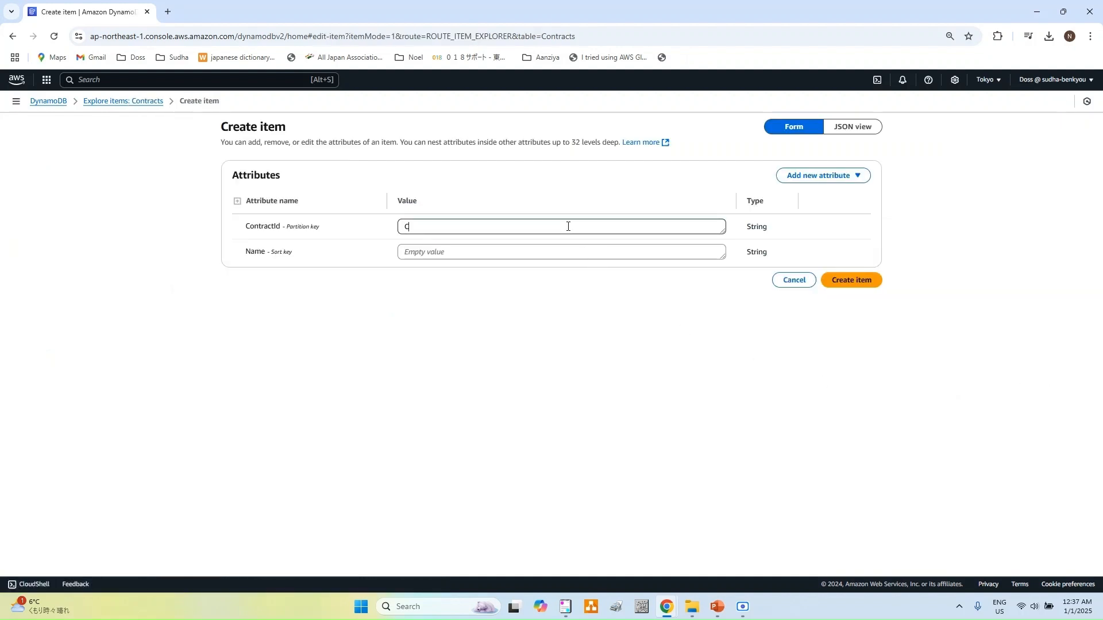
left_click(585, 253)
type("Noel")
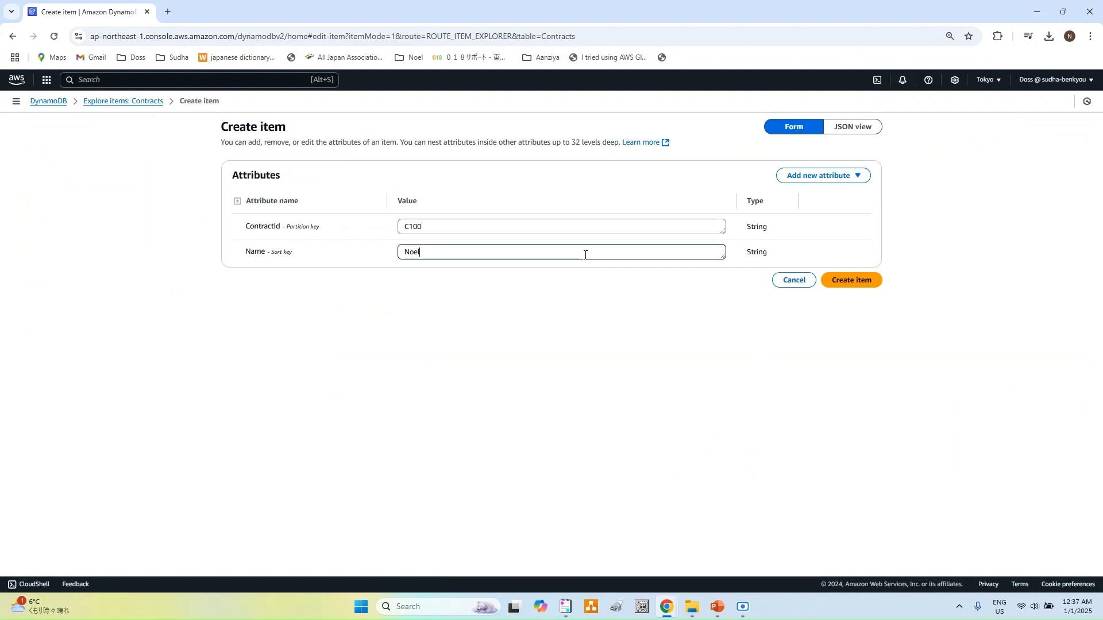
Step: Add a String attribute named ContractDate with the value 2025-01-01 to the new item
left_click(841, 178)
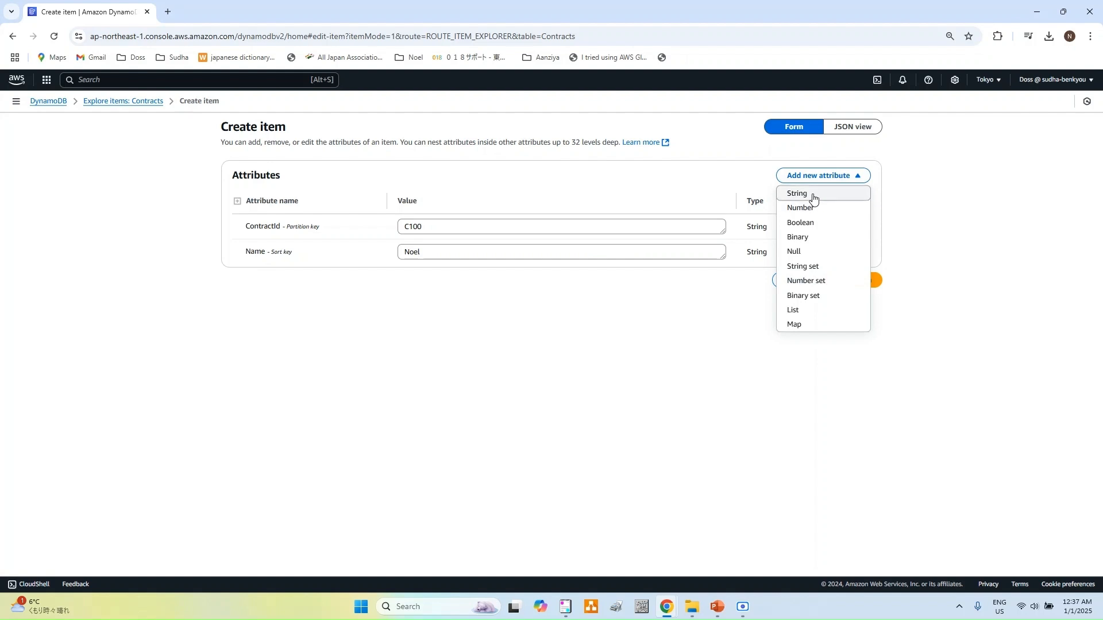
left_click(813, 195)
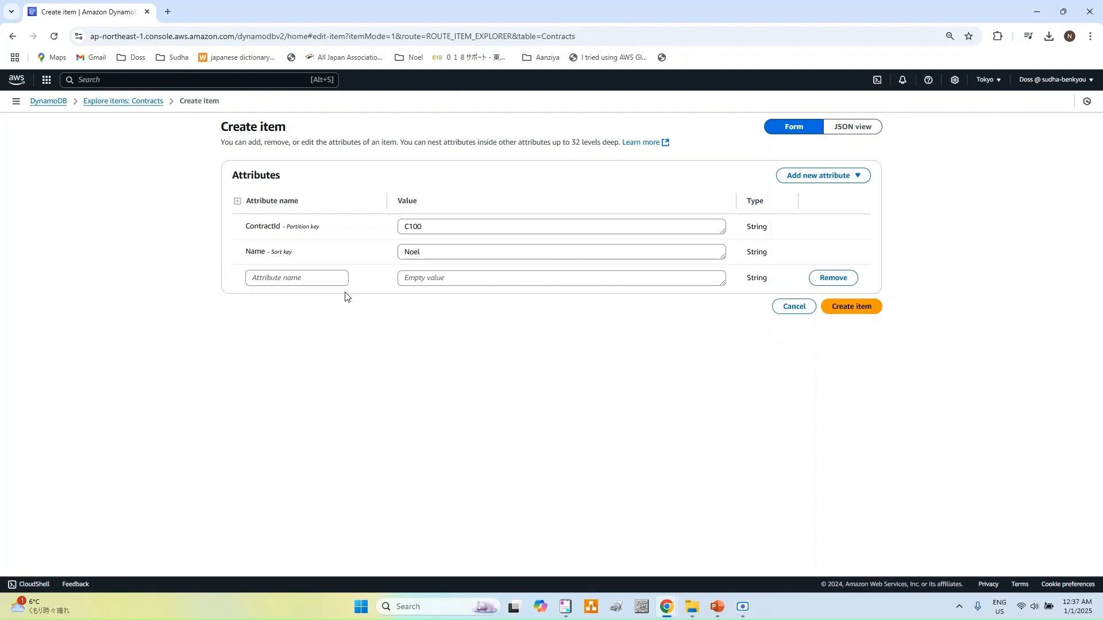
left_click(325, 281)
type("ContractDate")
left_click(437, 278)
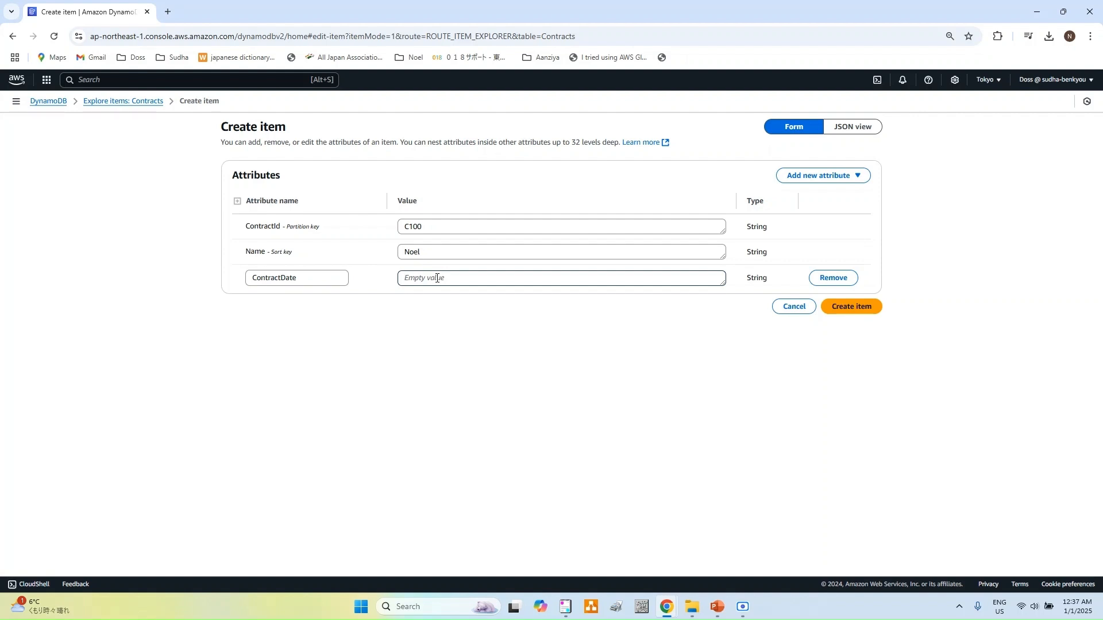
type("2025-01-01")
Step: Add a Number attribute named DeleteDate to the item
left_click(807, 183)
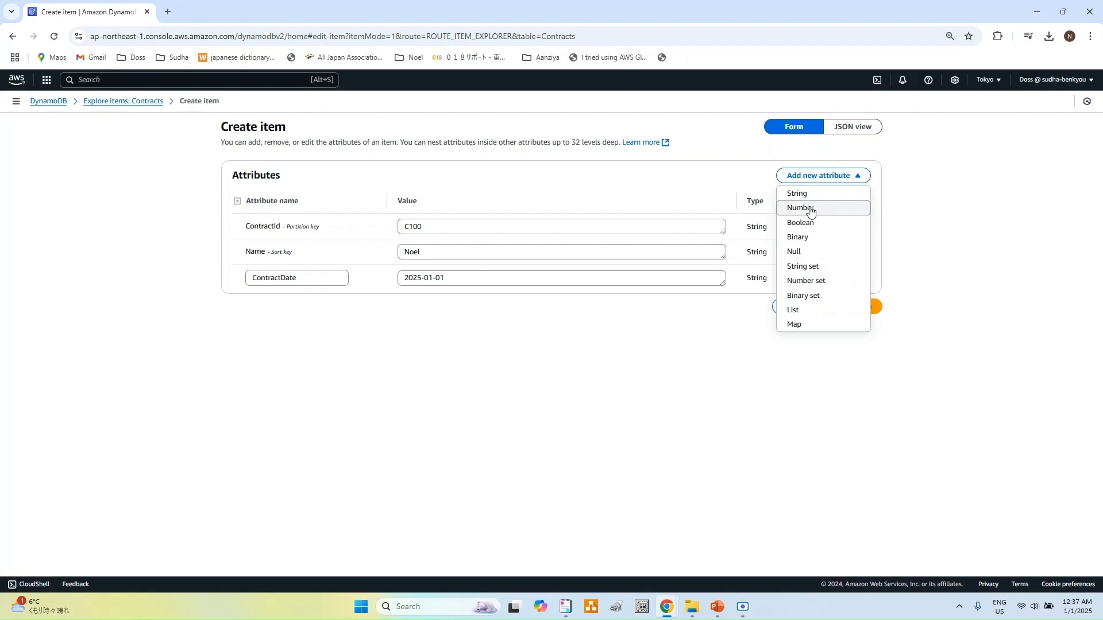
left_click(810, 211)
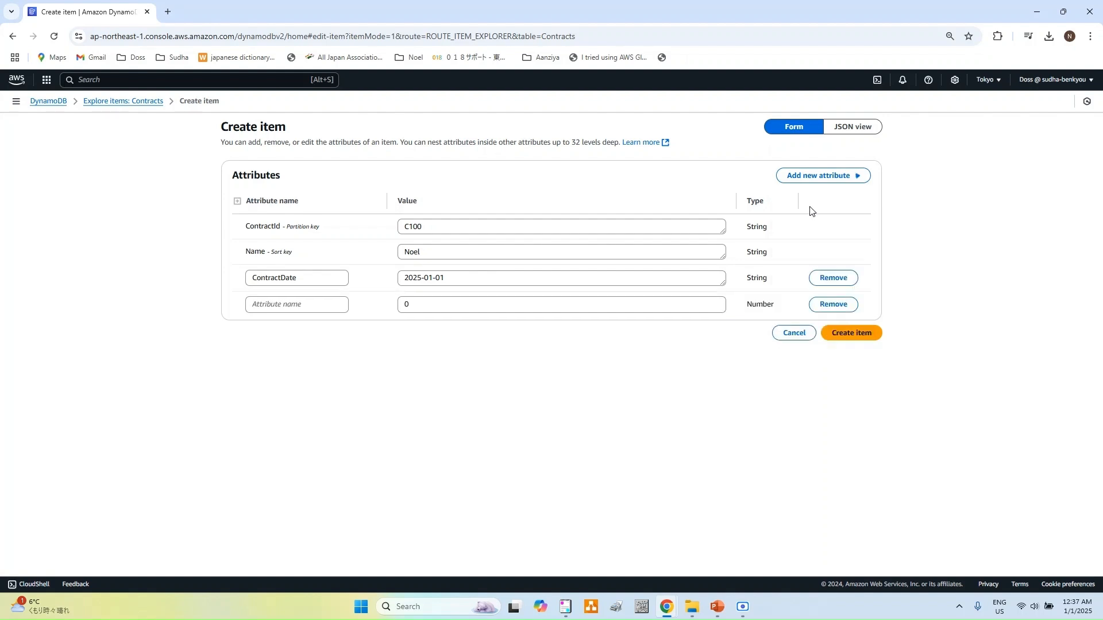
left_click(335, 308)
type("Dele")
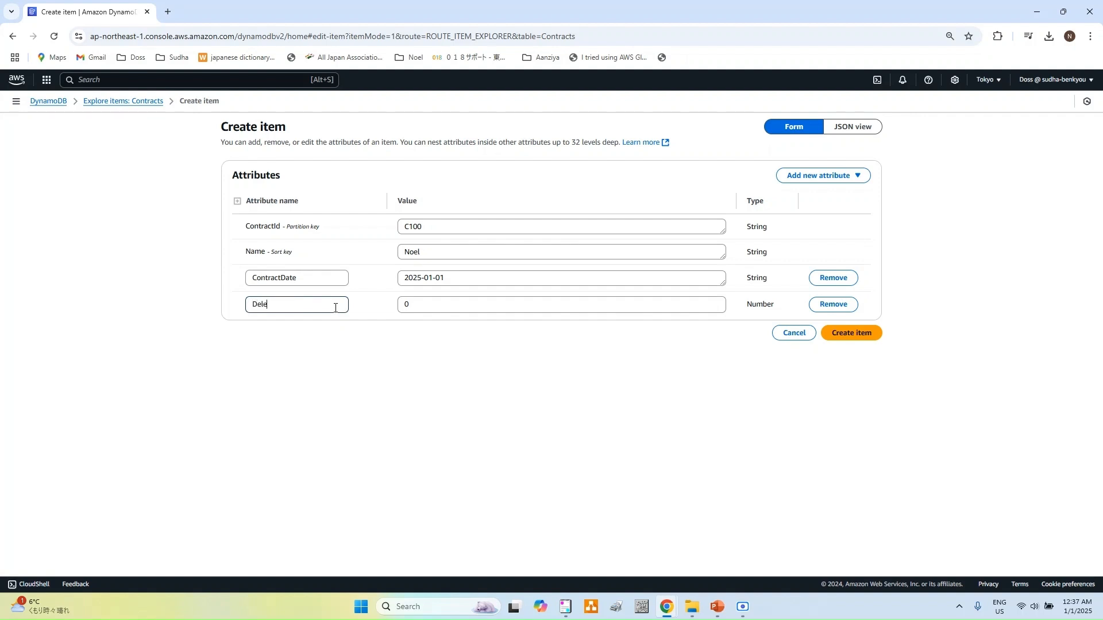
type("teDate")
Step: Search Google for "epoch time converter" in a new browser tab and open the Epoch Converter site
left_click(169, 13)
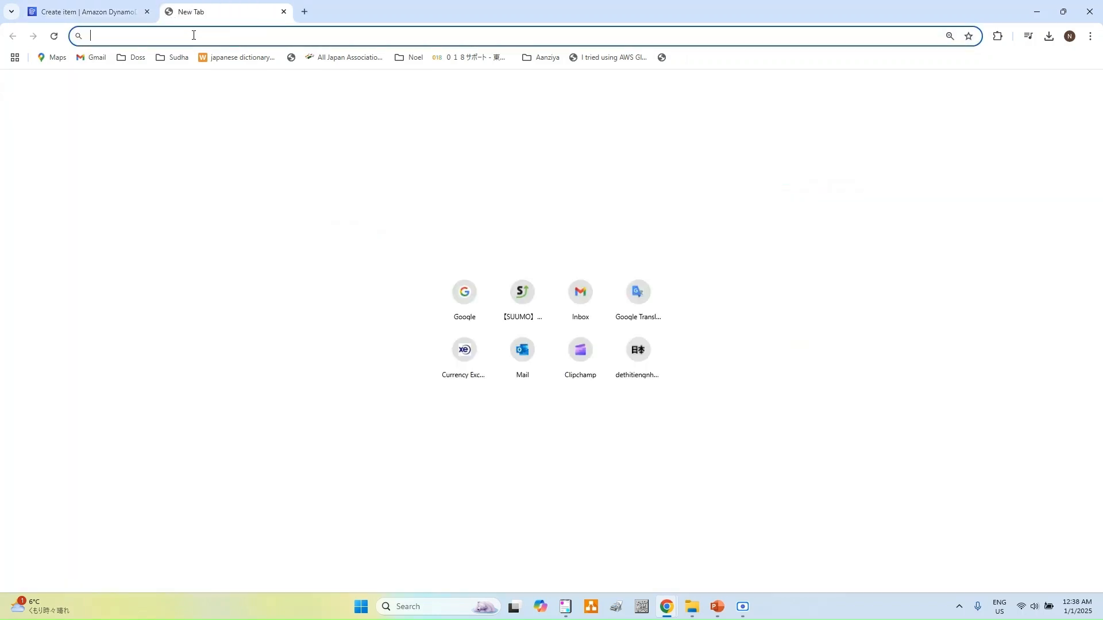
type("google.co.in")
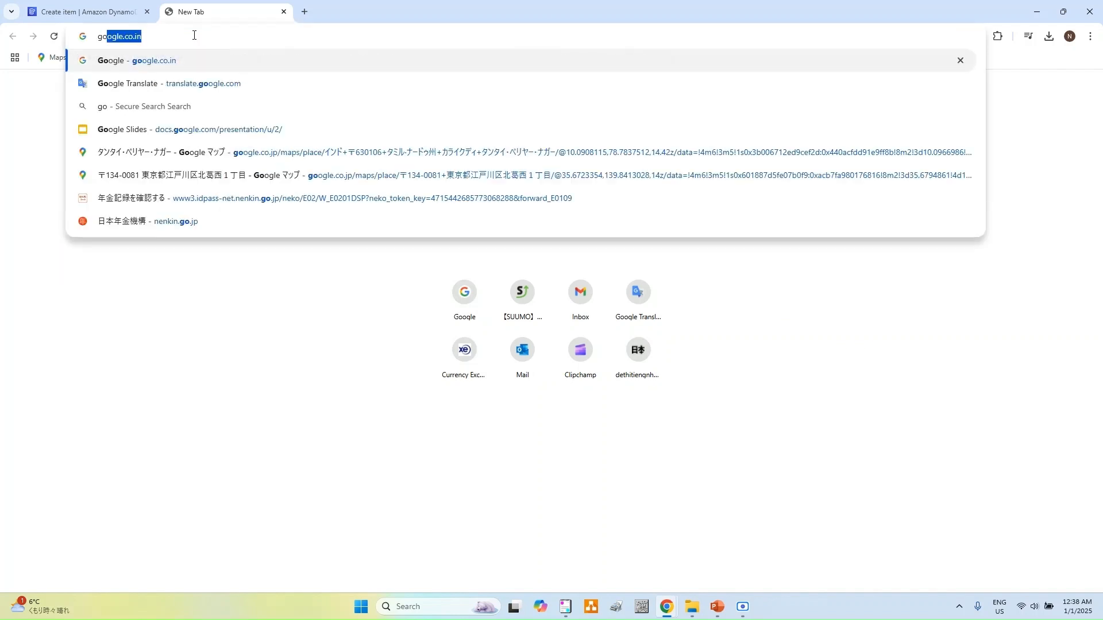
key("Return")
type("epoc")
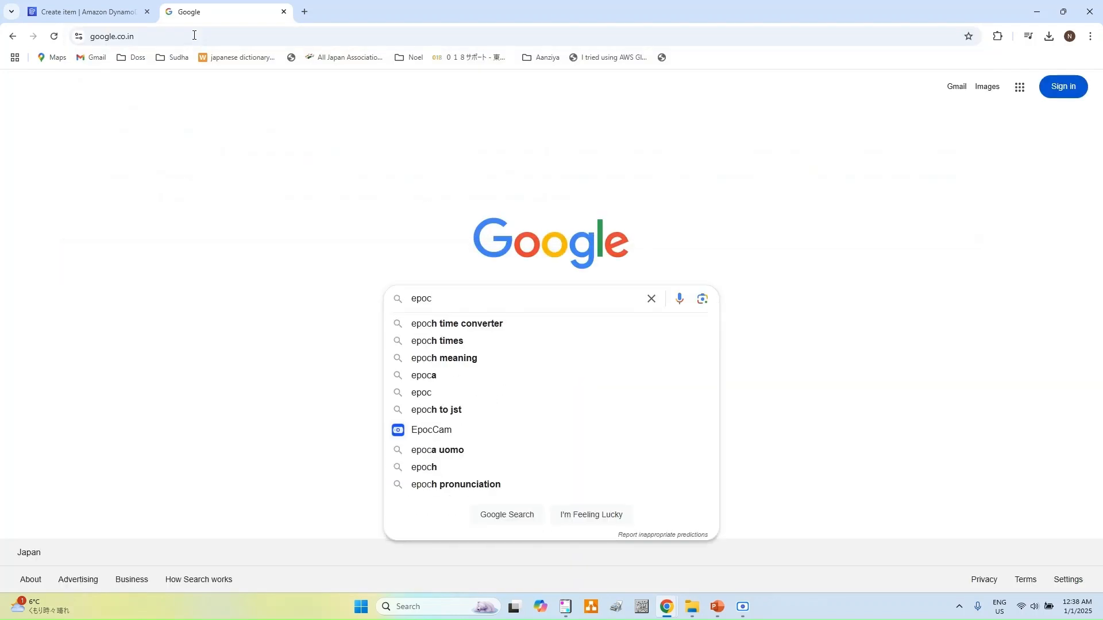
key("Down")
key("Return")
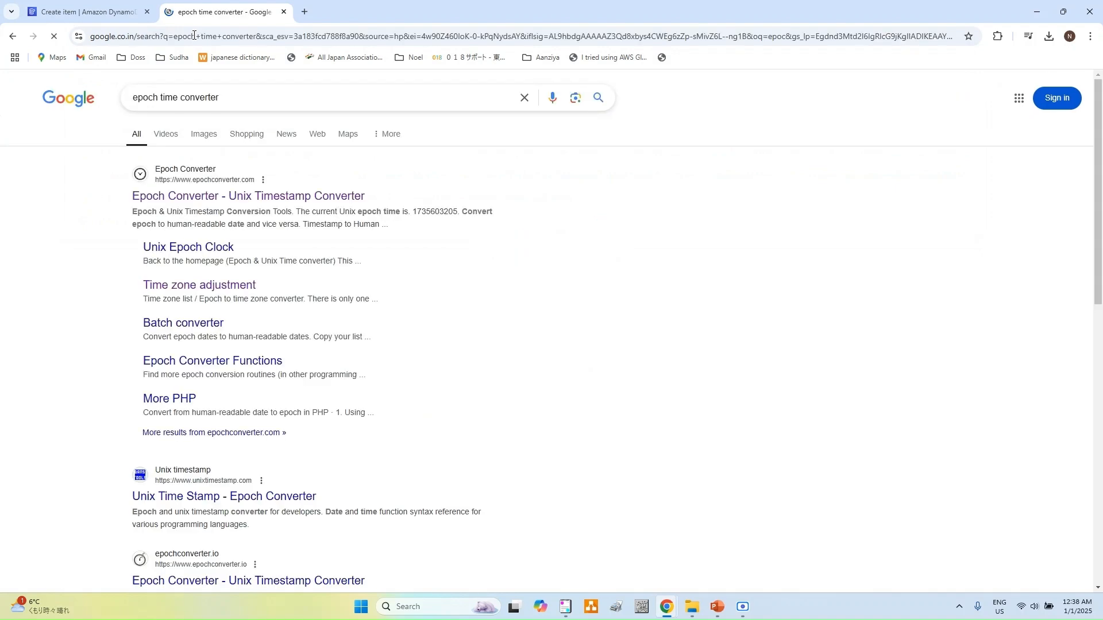
left_click(195, 201)
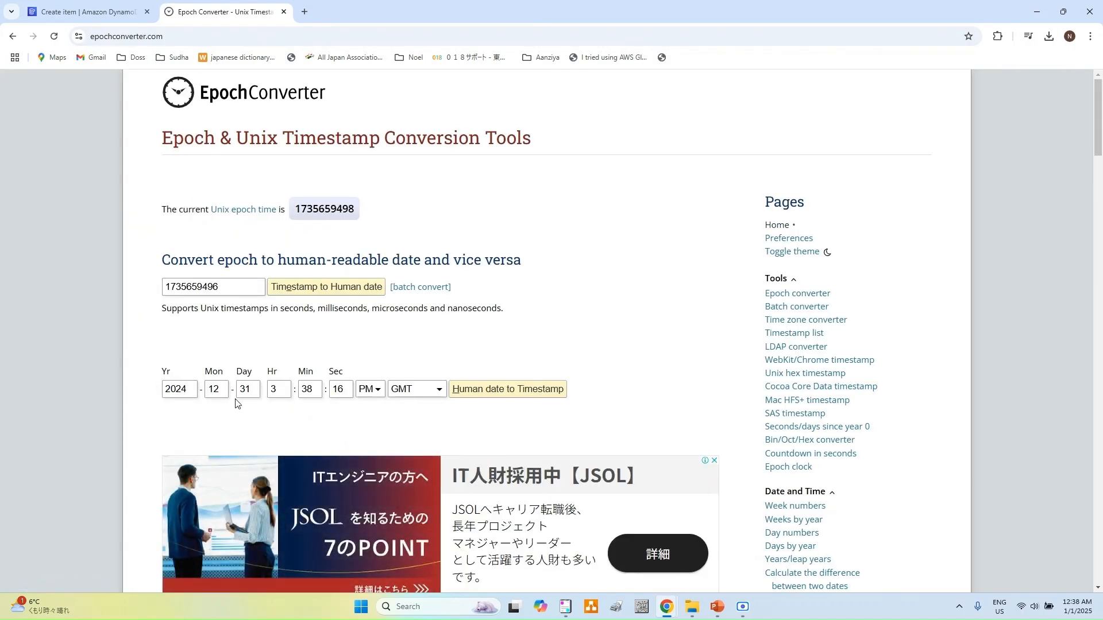
Step: Set the converter's human-readable date to year 2026, day 01, and its time to 01:00:00
left_click(189, 389)
key("BackSpace")
type("6")
left_click(248, 391)
key("BackSpace")
key("BackSpace")
type("01")
key("Tab")
type("01")
key("Tab")
type("00")
key("Tab")
type("00")
Step: Set the converter's time zone to Local time and convert the date to an epoch timestamp
left_click(418, 392)
left_click(417, 423)
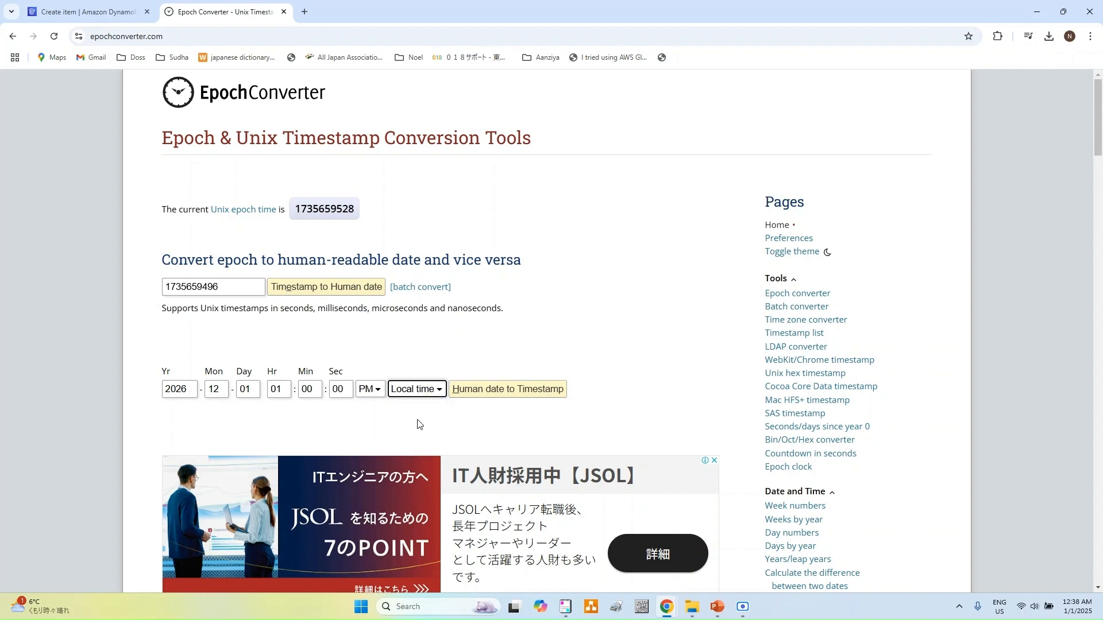
left_click(503, 393)
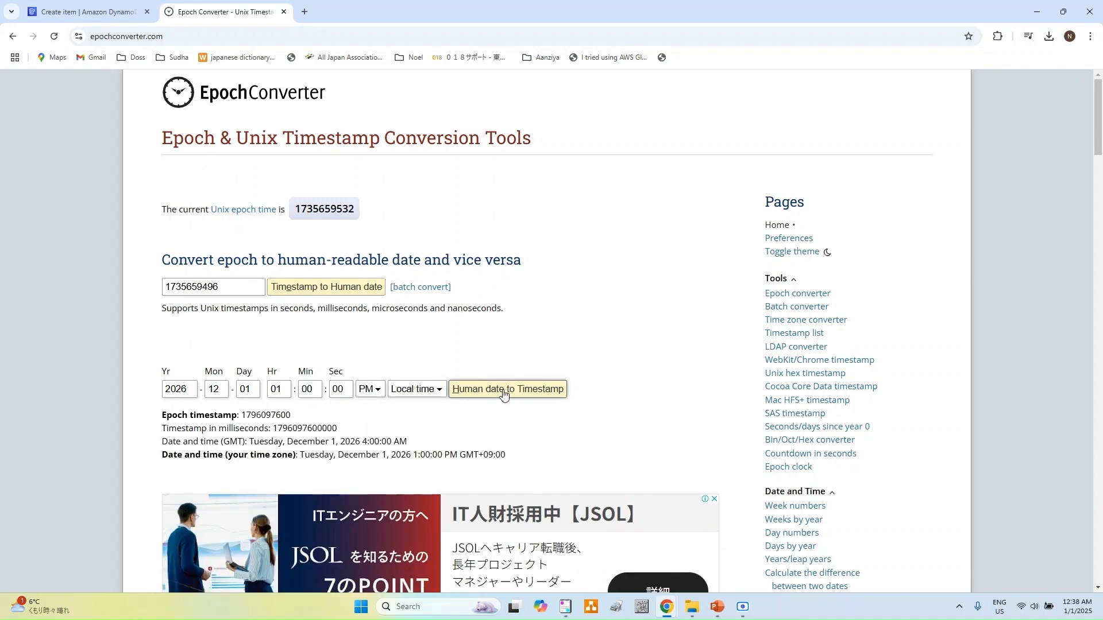
double_click(265, 414)
key("ctrl+c")
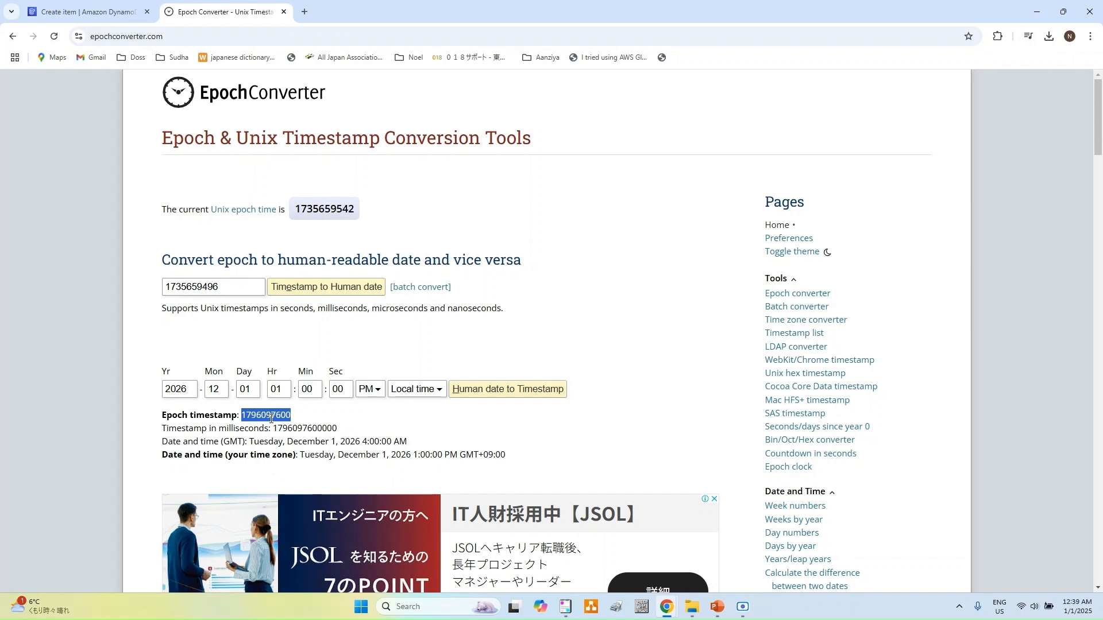
left_click(102, 12)
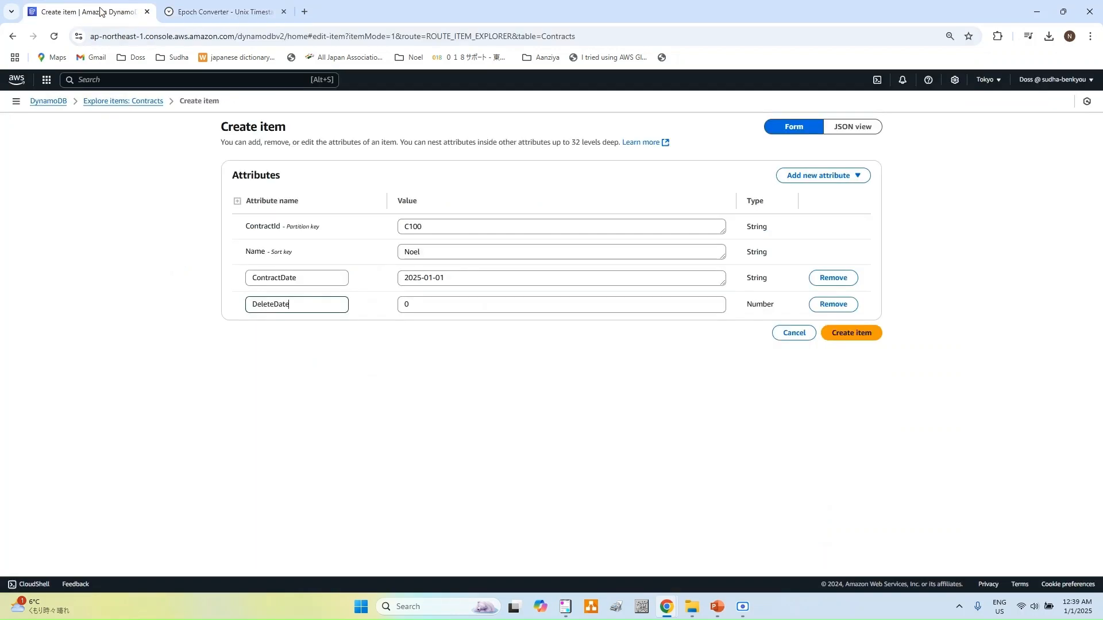
left_click(445, 308)
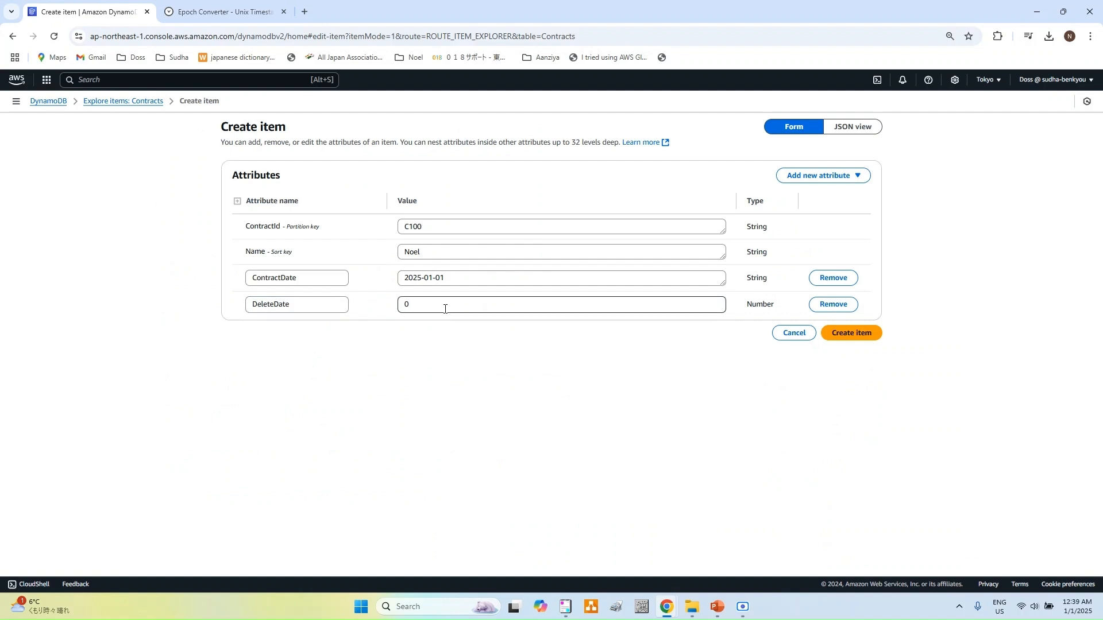
left_click_drag(445, 308, 364, 309)
key("ctrl+v")
left_click(861, 339)
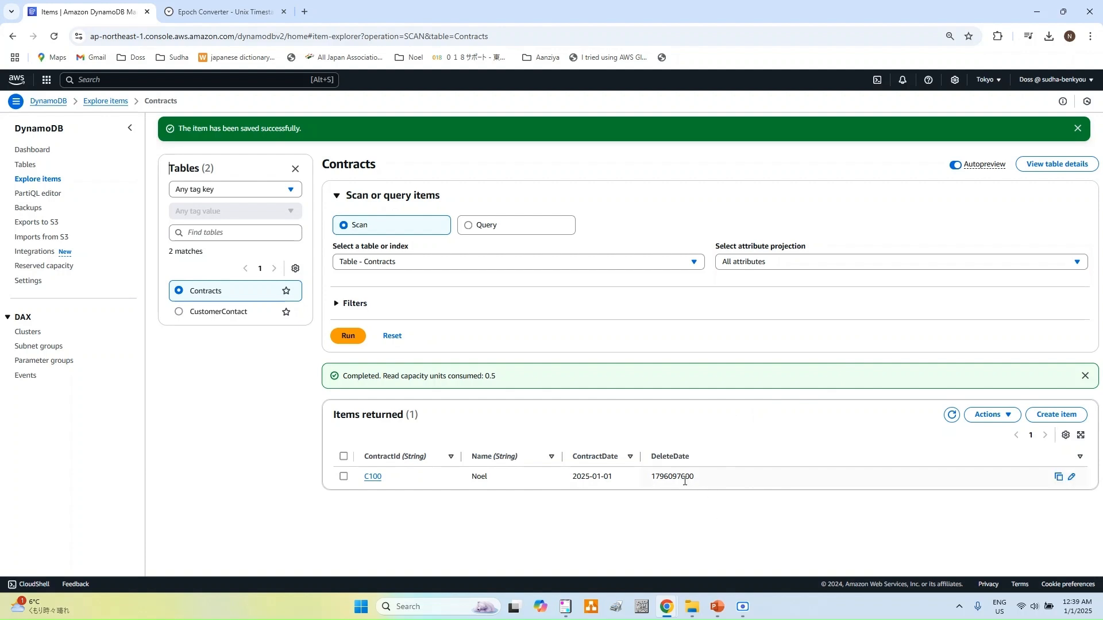
Step: Open the form for turning on Time to Live (TTL) for the Contracts table
left_click(1068, 167)
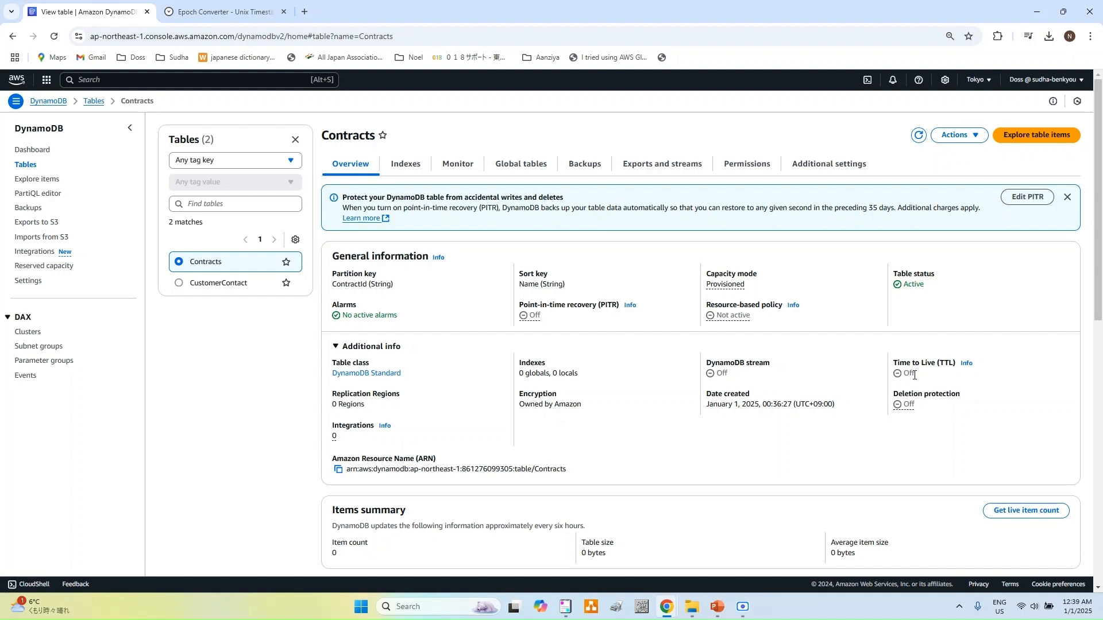
left_click(810, 170)
scroll(844, 353, "down", 8)
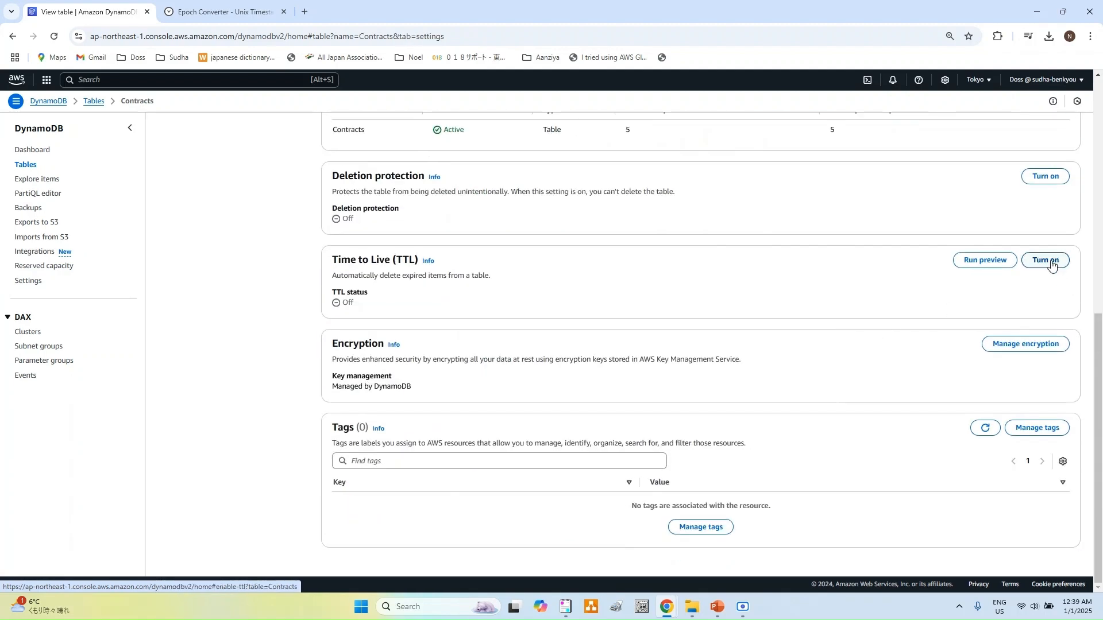
left_click(1052, 265)
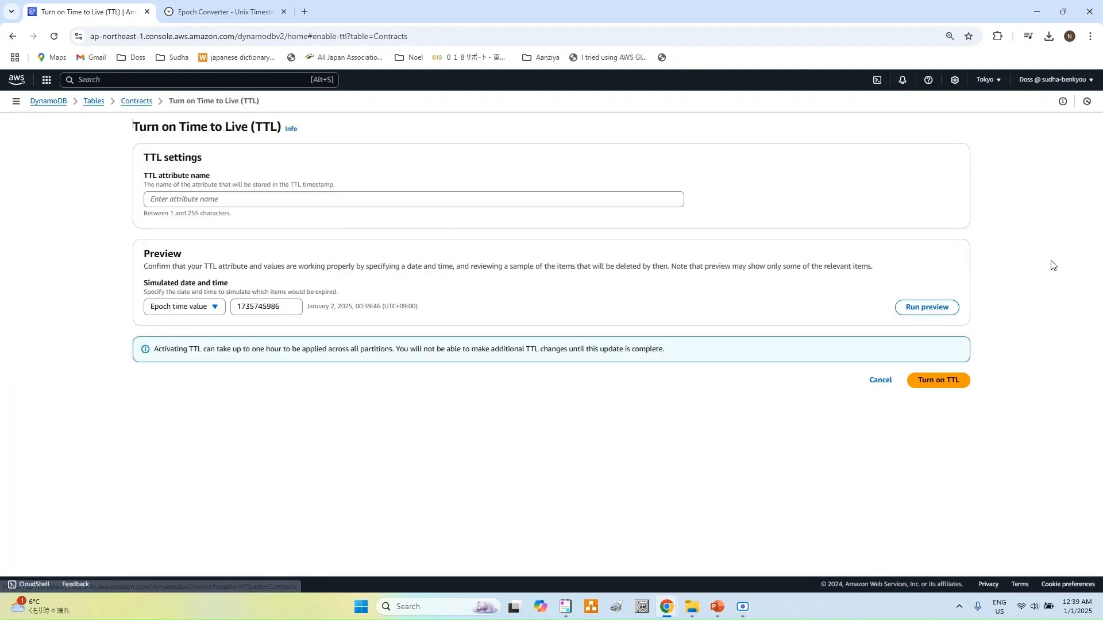
Step: Set the TTL attribute name to DeleteDate and turn on TTL for the table
left_click(325, 200)
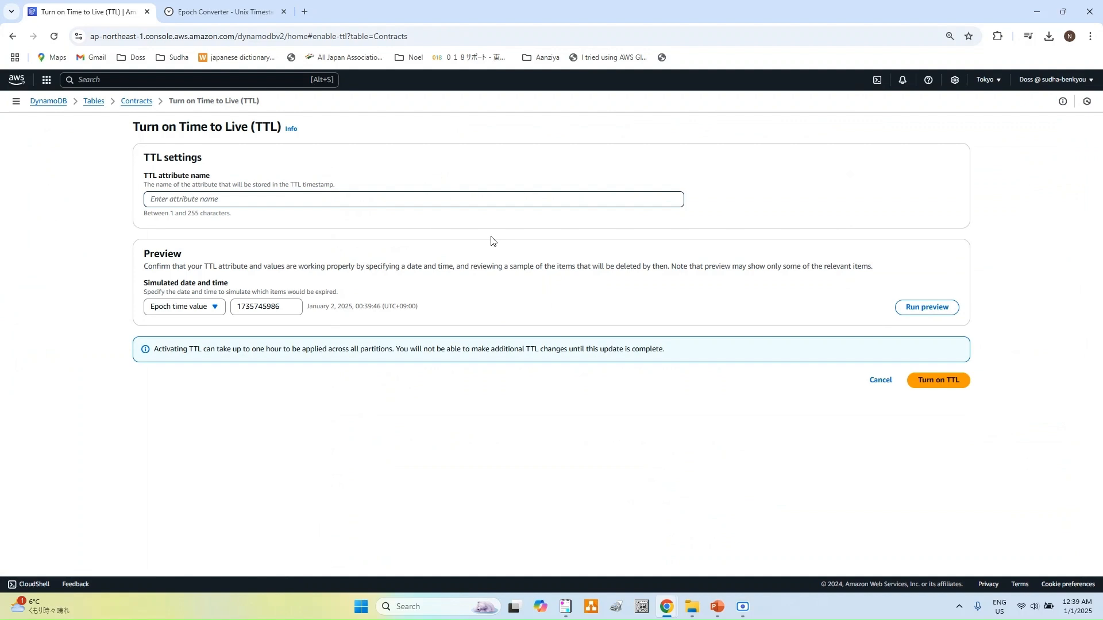
type("DeleteDATE")
key("BackSpace")
key("BackSpace")
key("BackSpace")
key("BackSpace")
type("Date")
left_click_drag(206, 200, 154, 201)
left_click(954, 382)
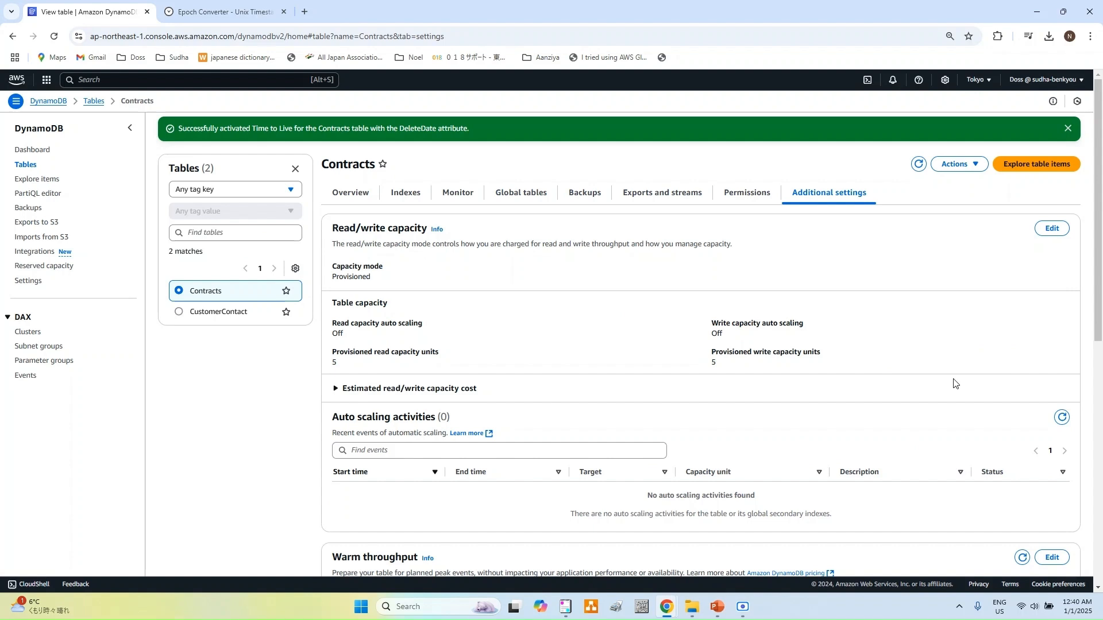
Step: Start a new item in the Contracts table with ContractId C101 and fill in the person's name as the sort key
left_click(1044, 167)
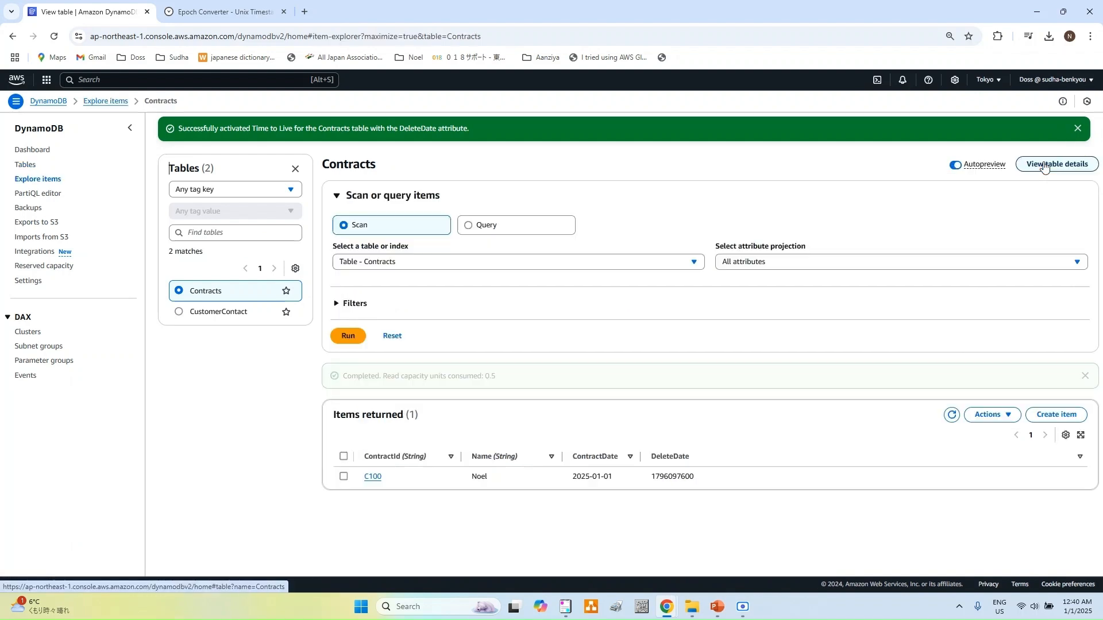
left_click(1057, 416)
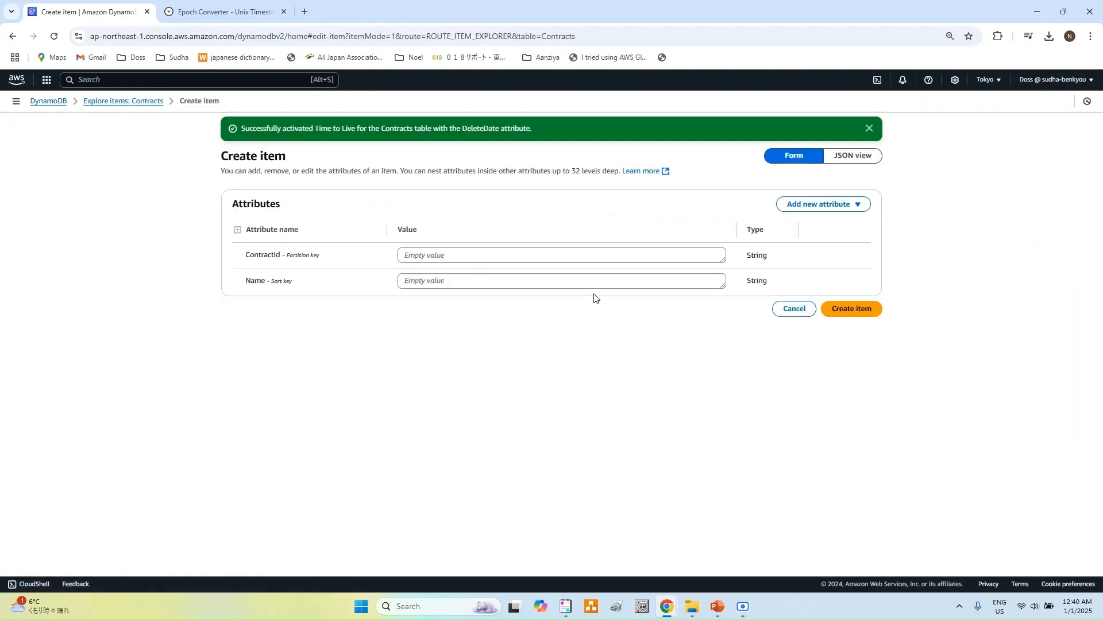
left_click(593, 258)
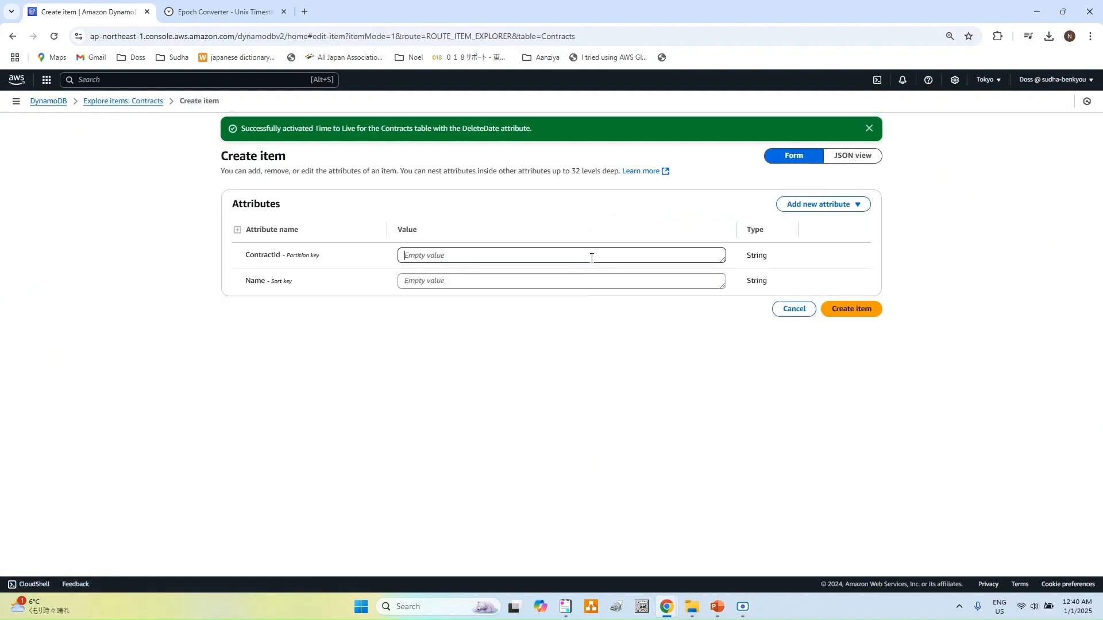
type("C101")
left_click(563, 280)
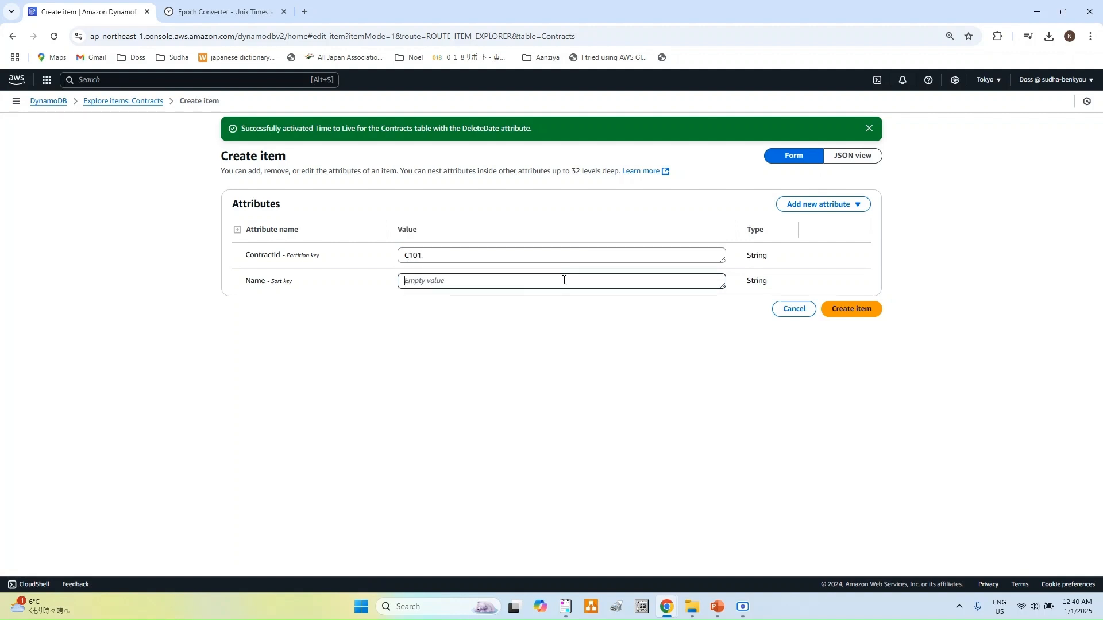
type("Aanziya")
Step: Add a string attribute named ContractDate with the value 2025-01-01 to the new item
left_click(829, 204)
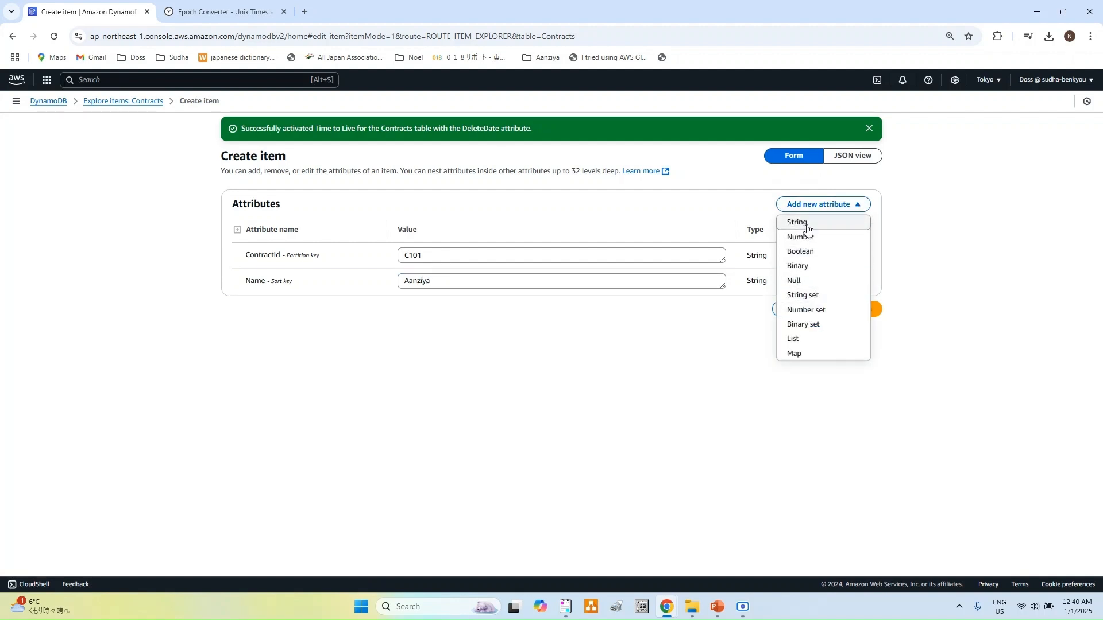
left_click(807, 230)
left_click(327, 305)
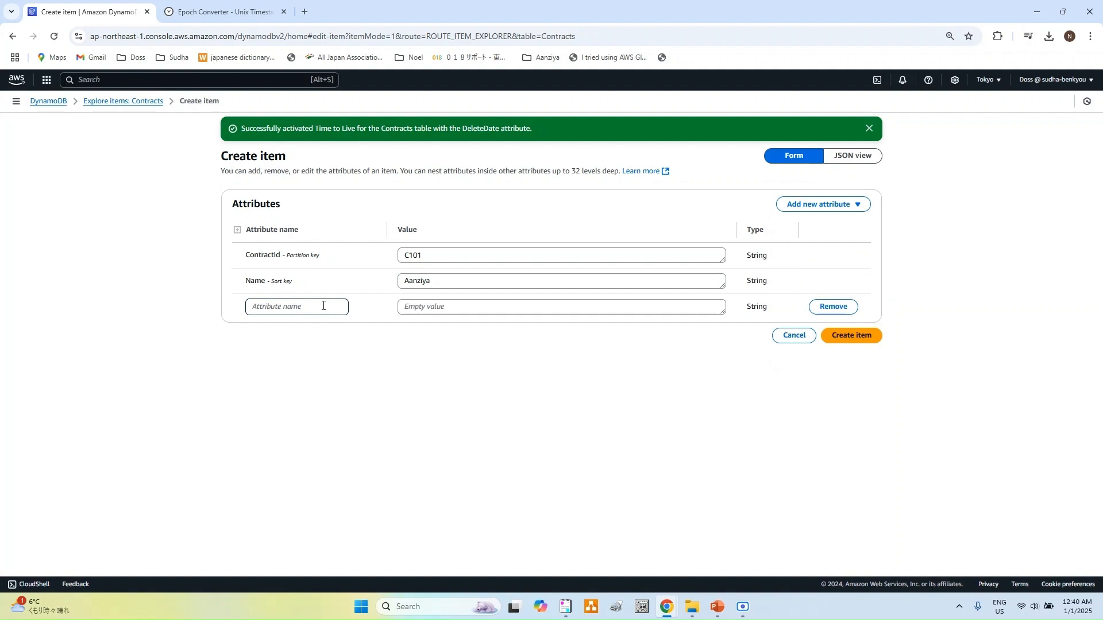
type("ContractDate")
left_click(442, 309)
type("2025-01-01")
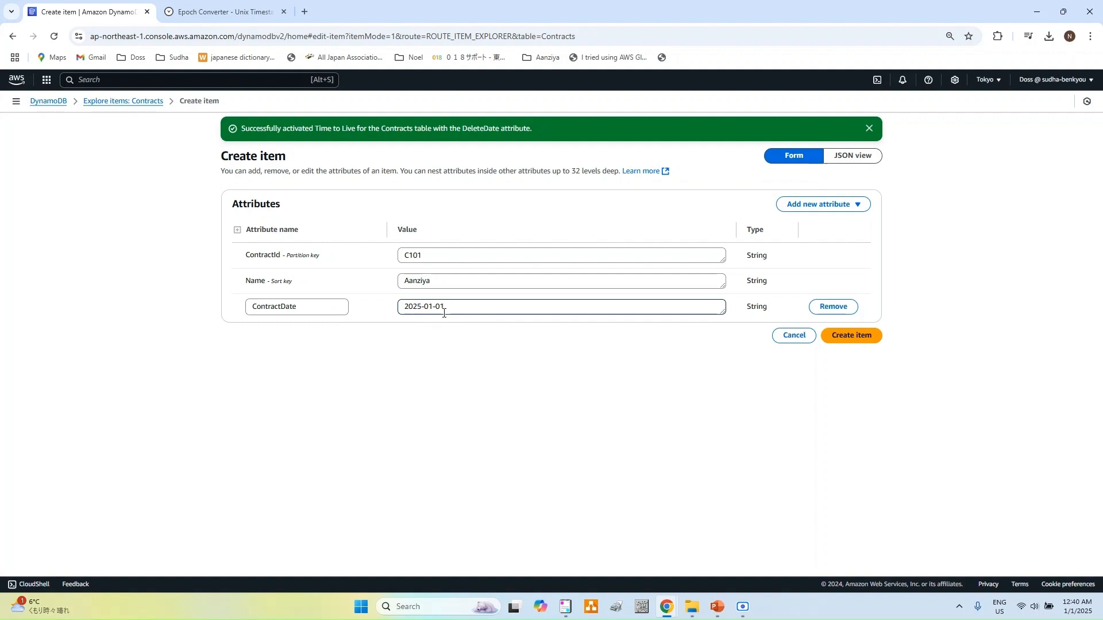
Step: Add a number attribute named DeleteDate to the new item
left_click(813, 202)
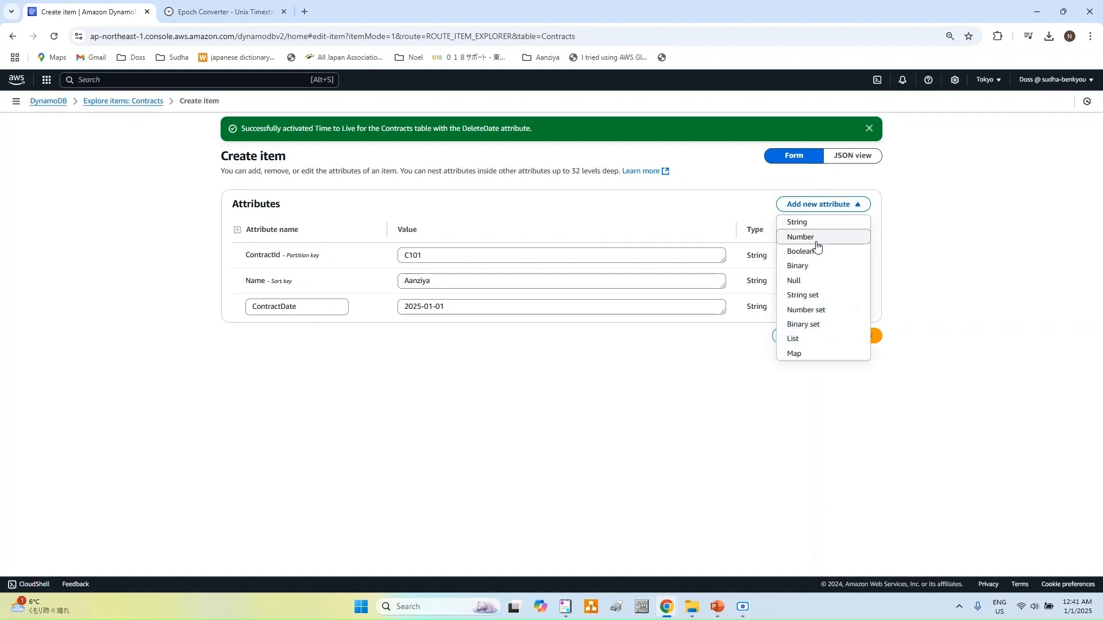
left_click(816, 237)
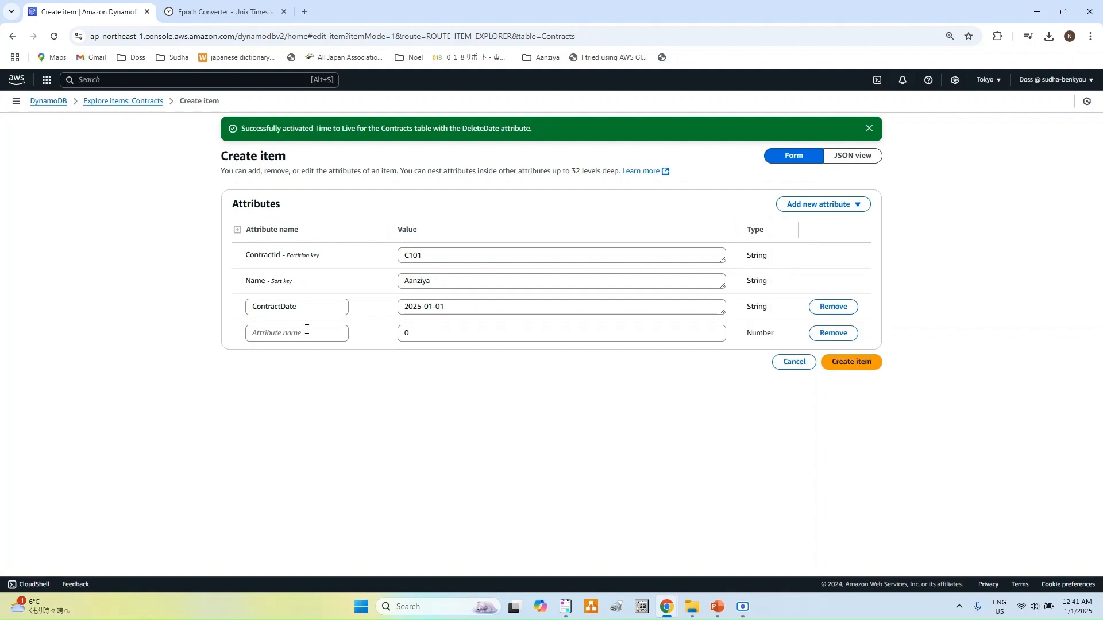
type("DeleteDate")
left_click(498, 334)
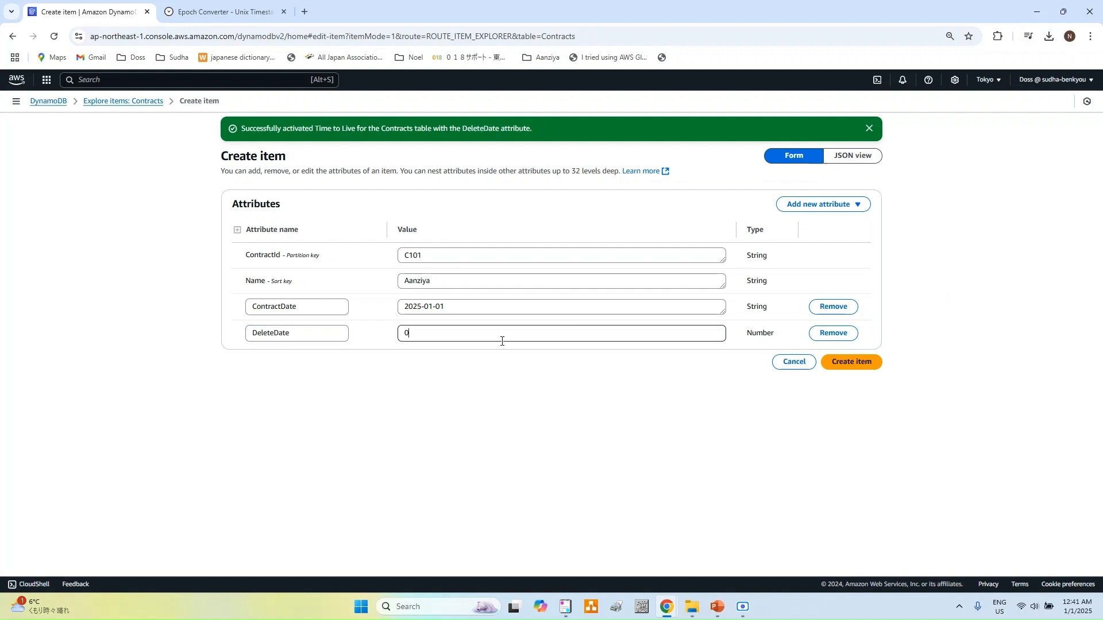
Step: In Epoch Converter, set the hour to 02, convert the date to a timestamp, and copy the resulting epoch value
left_click(242, 12)
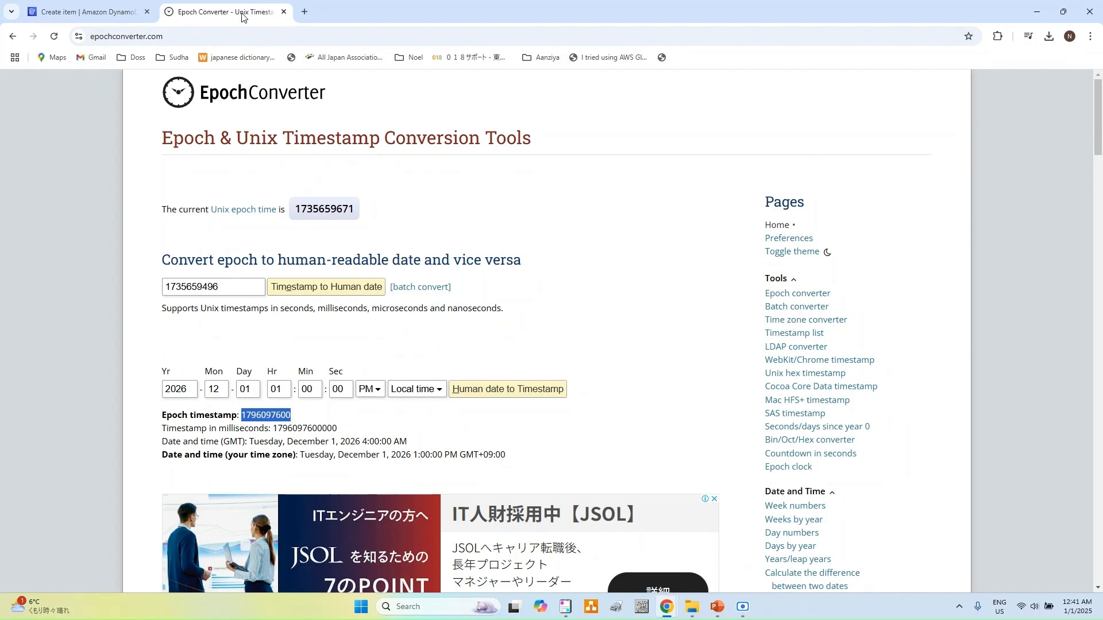
left_click(284, 389)
key("BackSpace")
type("2")
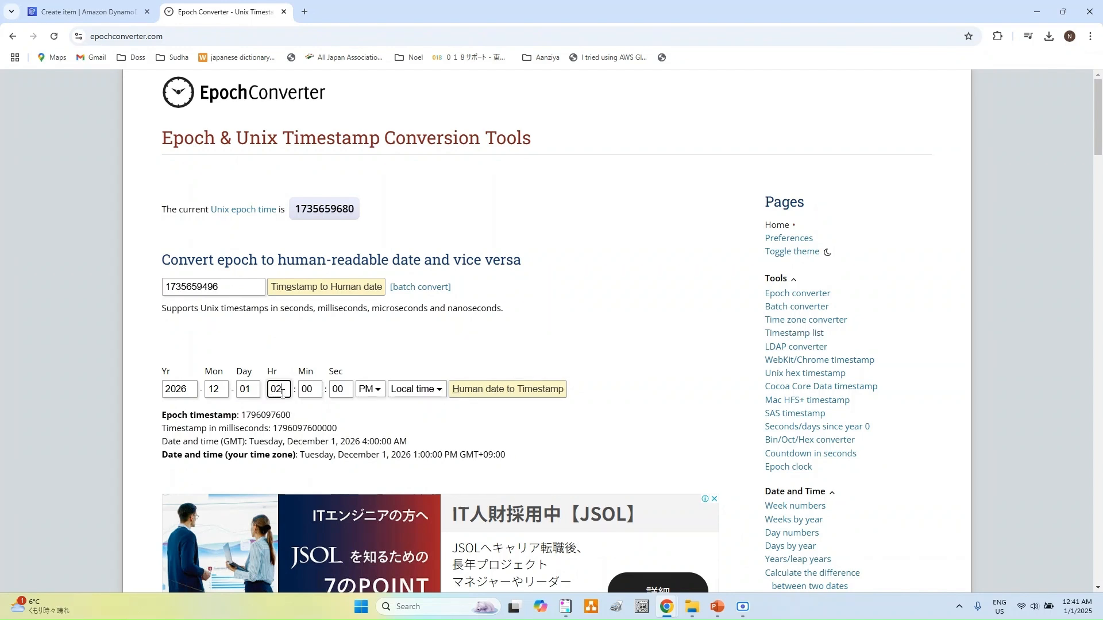
left_click(497, 400)
double_click(260, 415)
key("ctrl+c")
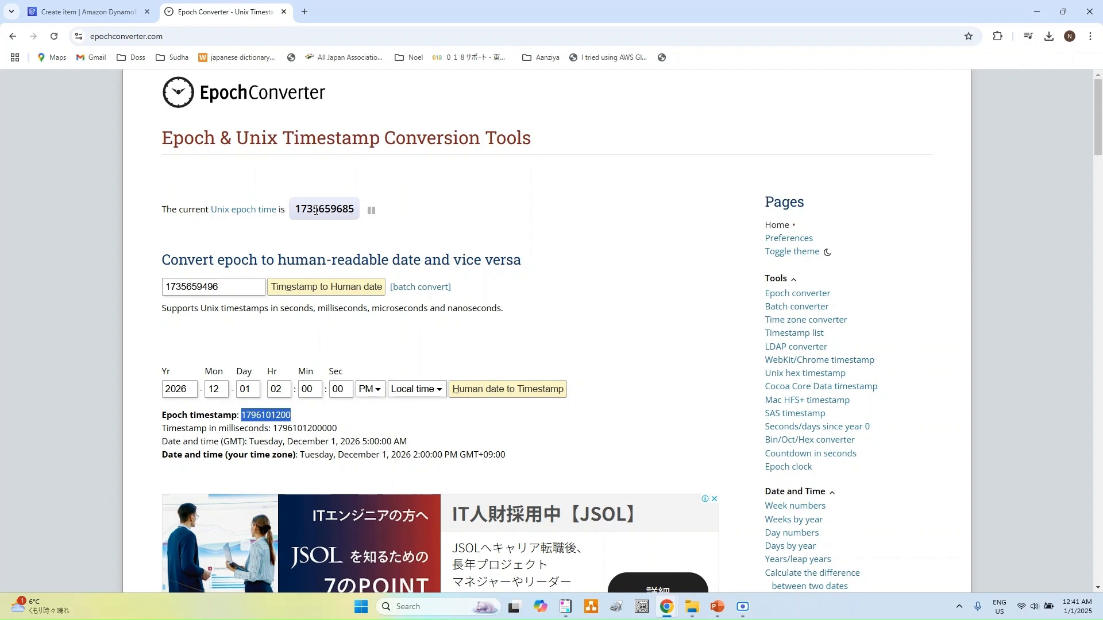
left_click(99, 13)
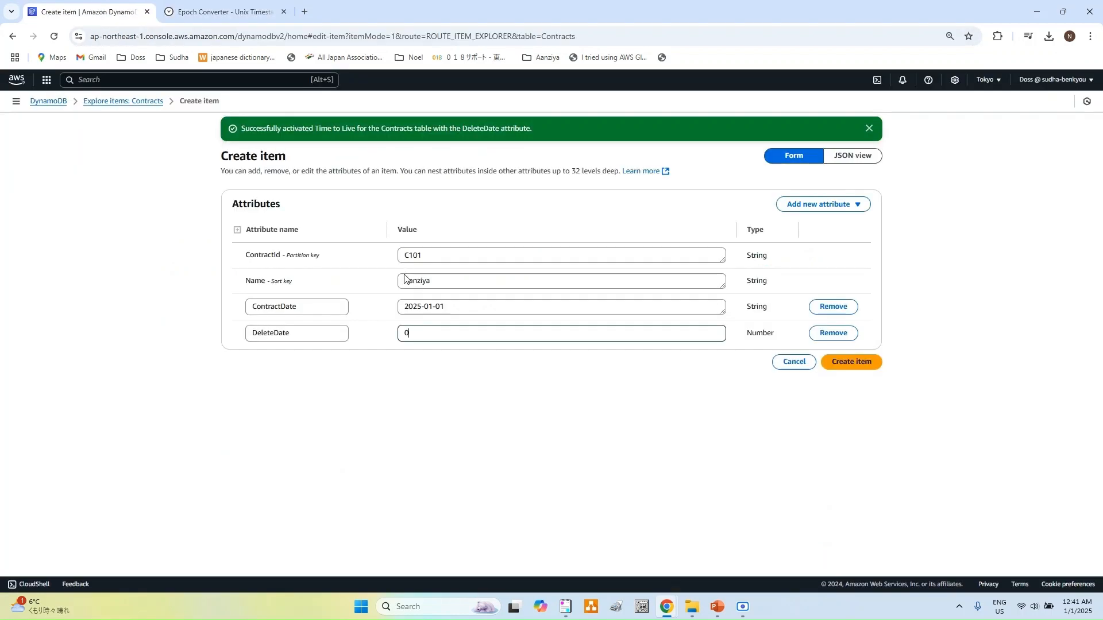
double_click(409, 335)
key("ctrl+v")
left_click(852, 362)
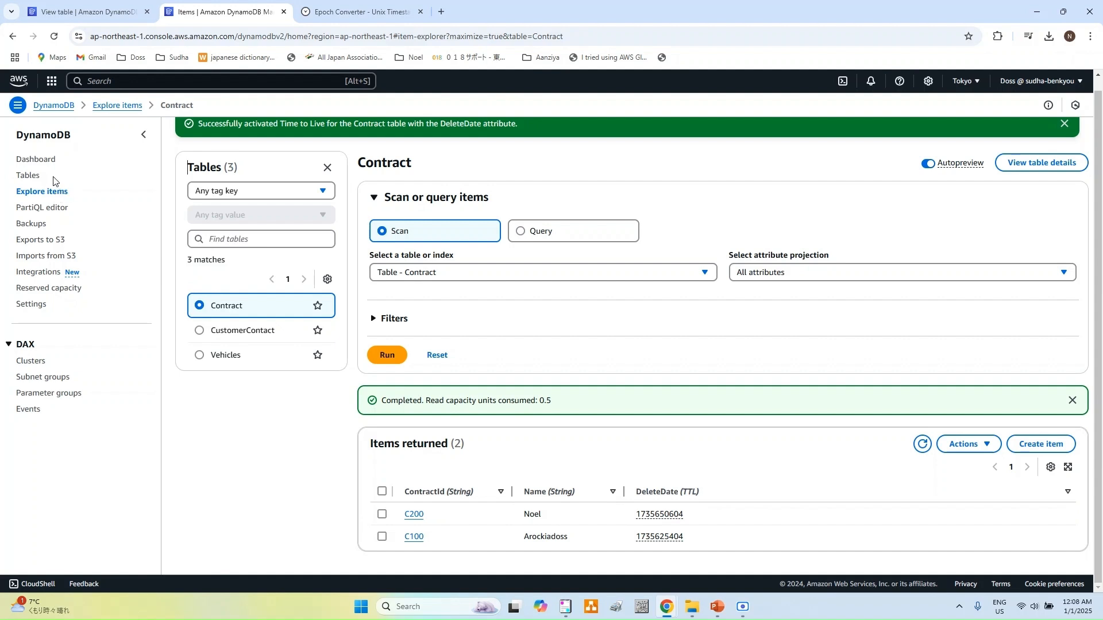
Step: Delete the Contract, CustomerContact and Vehicles tables together with their CloudWatch alarms, confirming the deletion with "confirm"
left_click(26, 175)
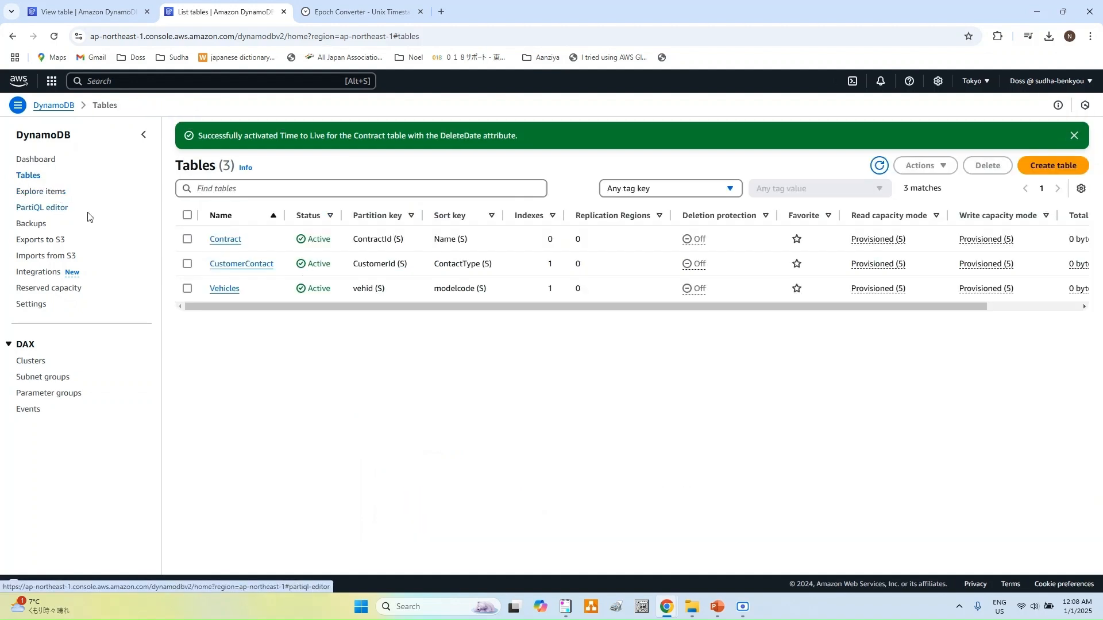
left_click(187, 215)
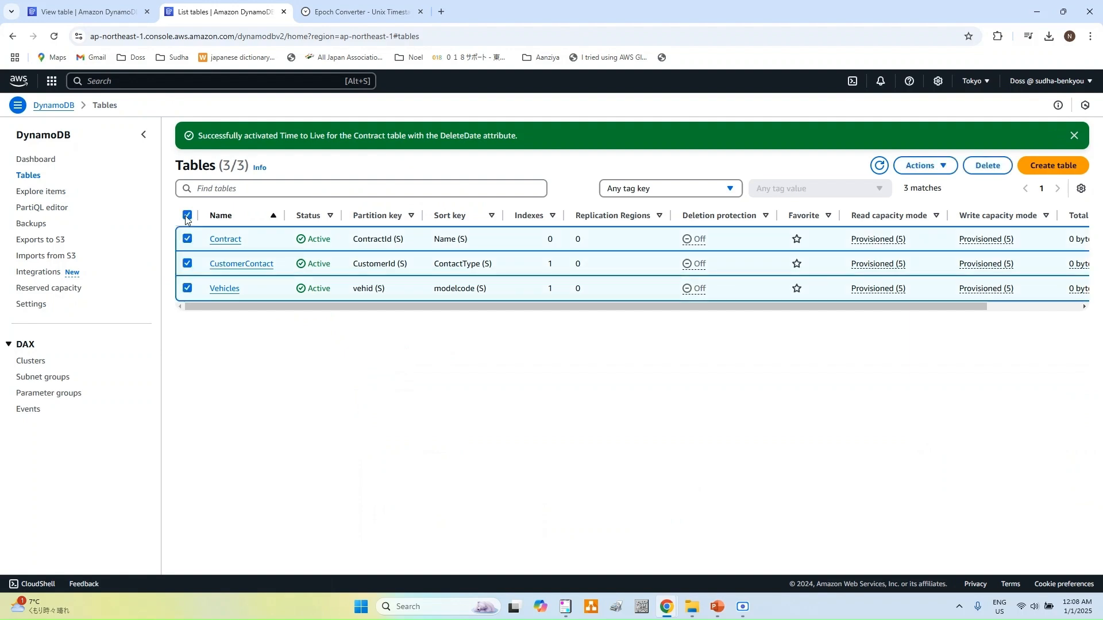
left_click(993, 168)
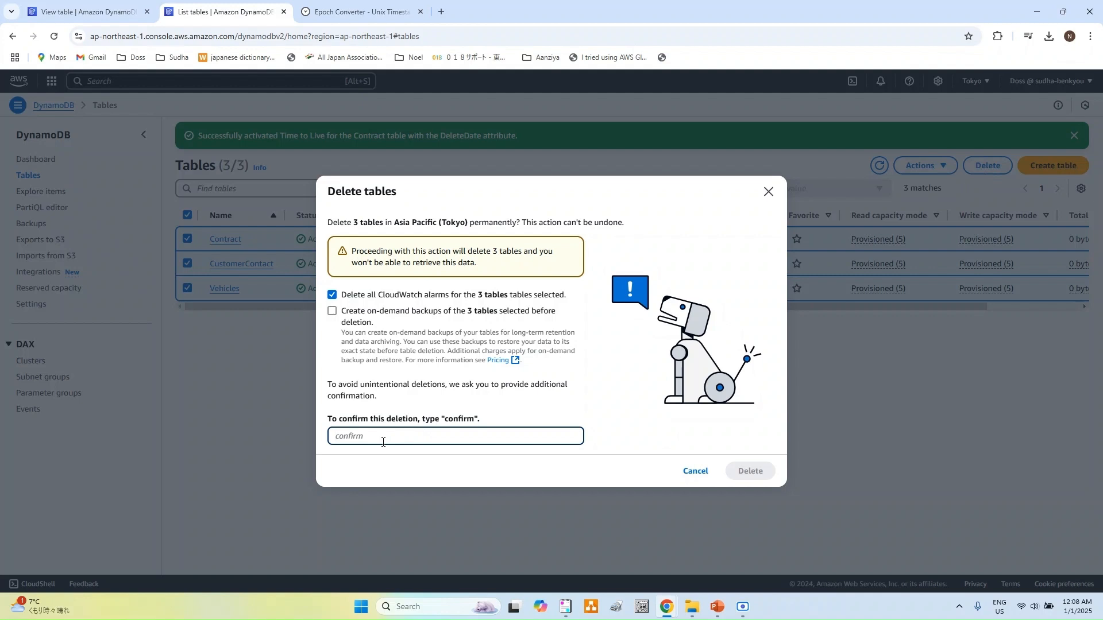
type("confirm")
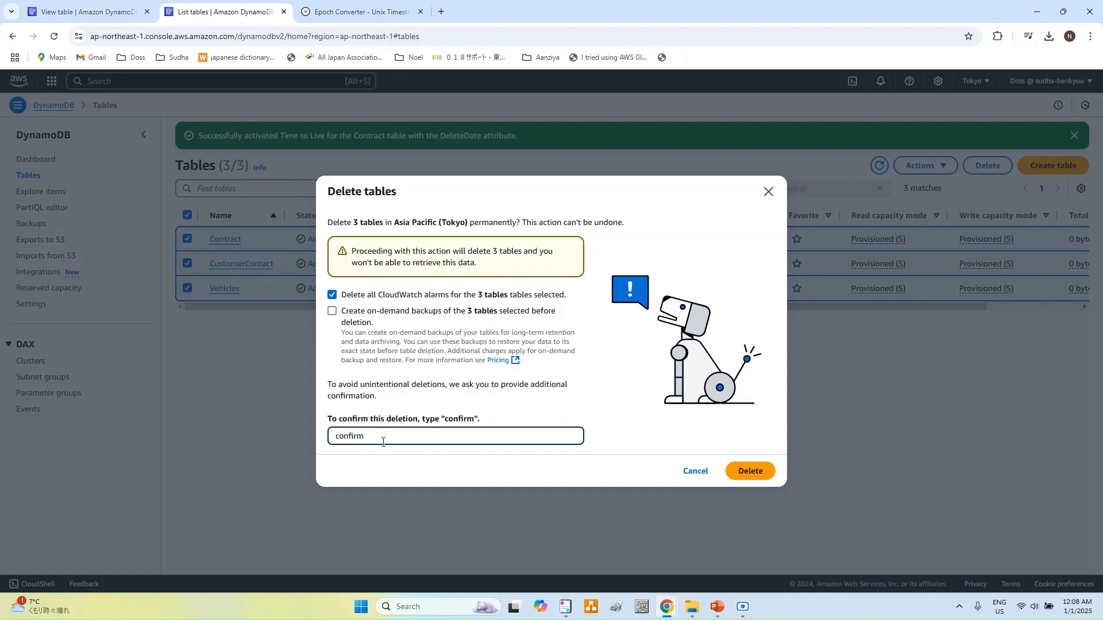
left_click(750, 471)
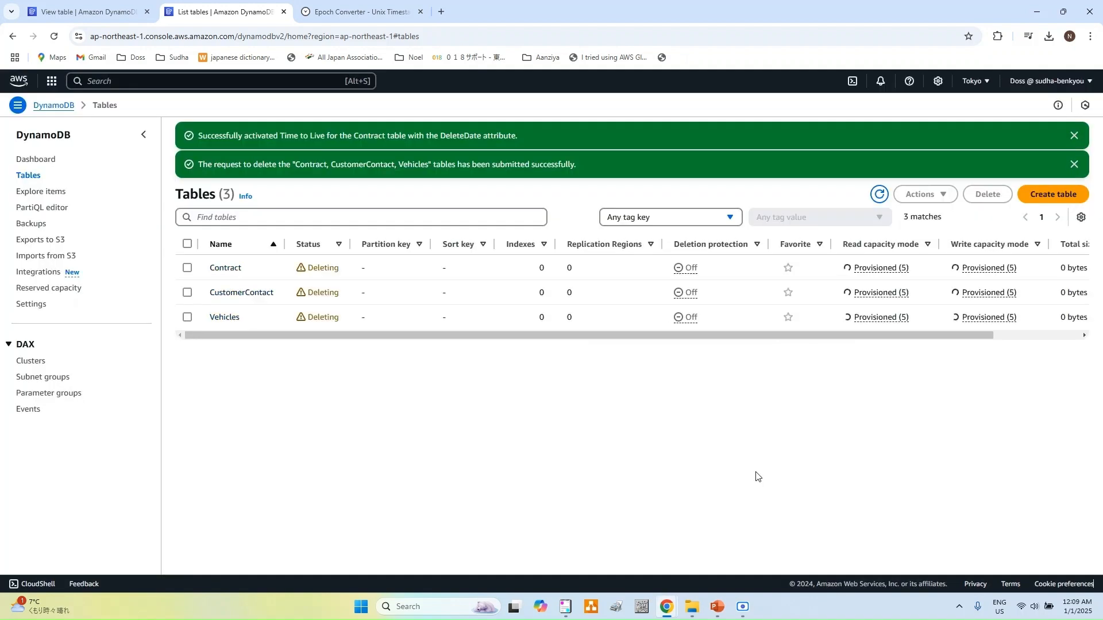